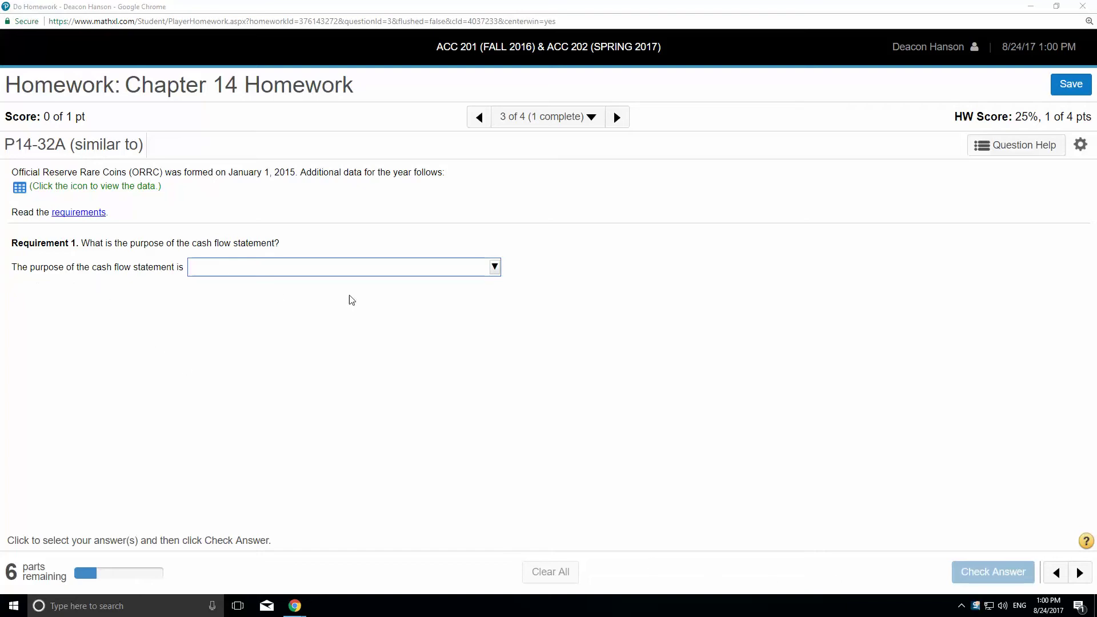
Answer Requirement 1 with "to show where cash came from and how cash was spent during the period." and check the answer.
click(495, 269)
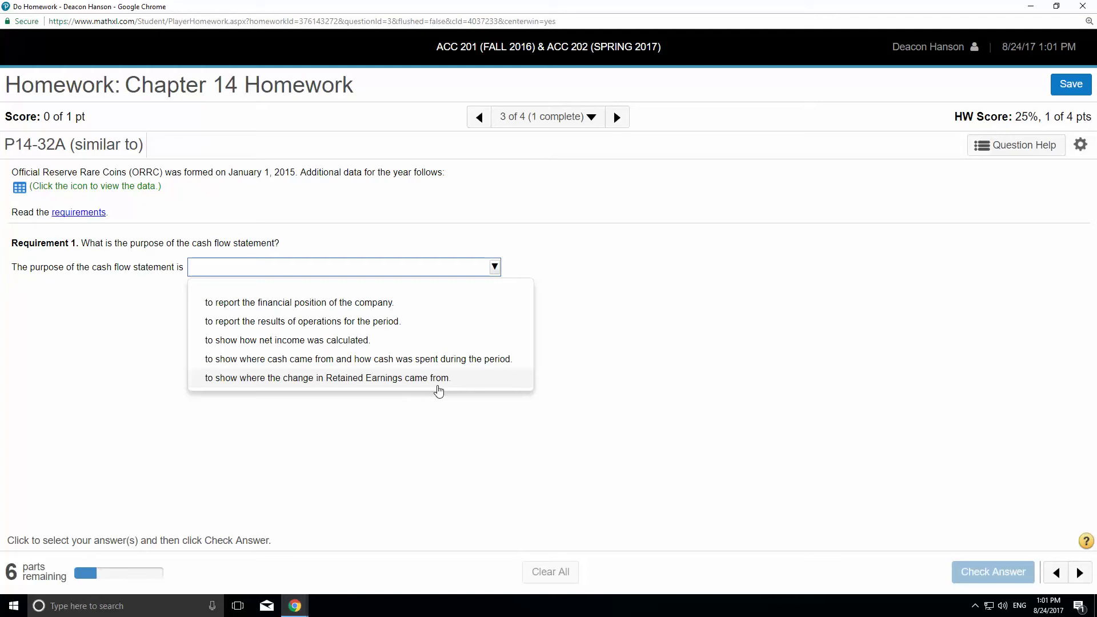
click(266, 359)
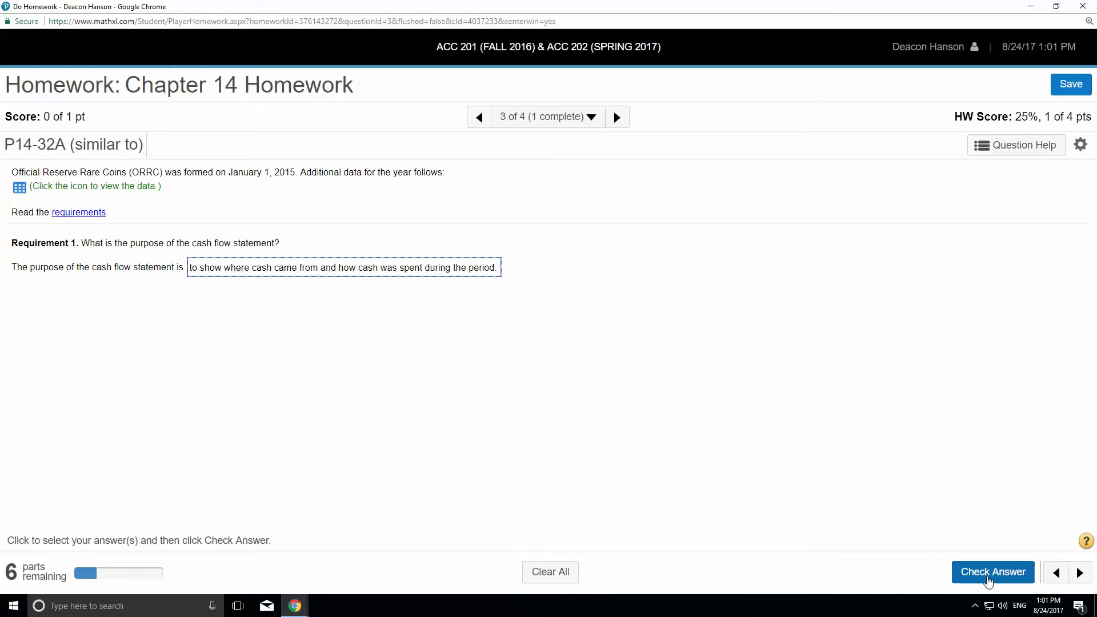
click(972, 572)
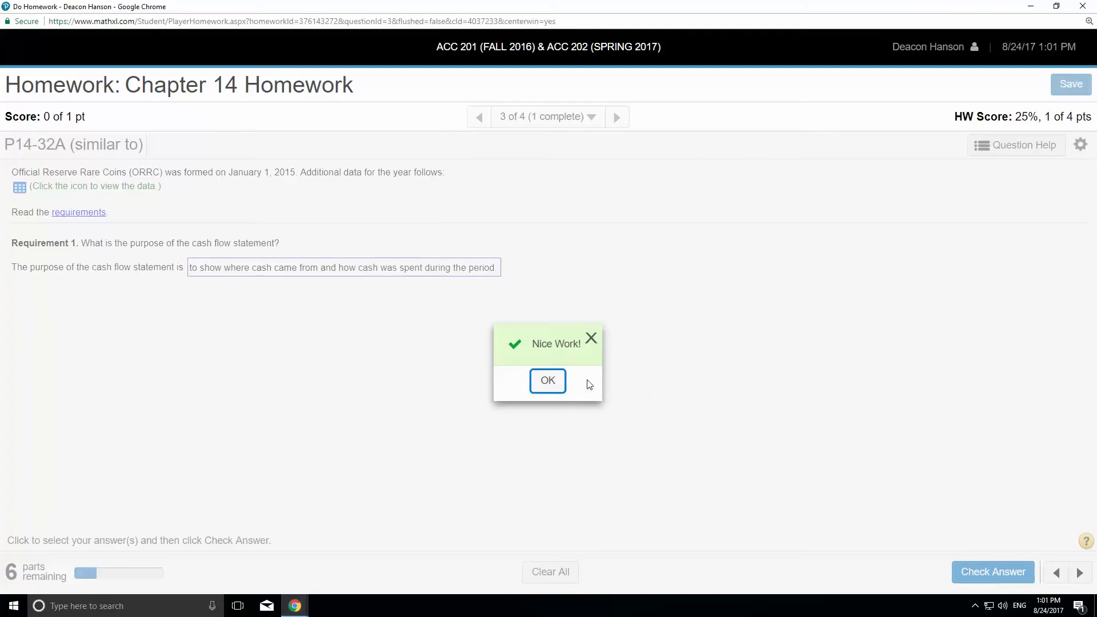
click(555, 385)
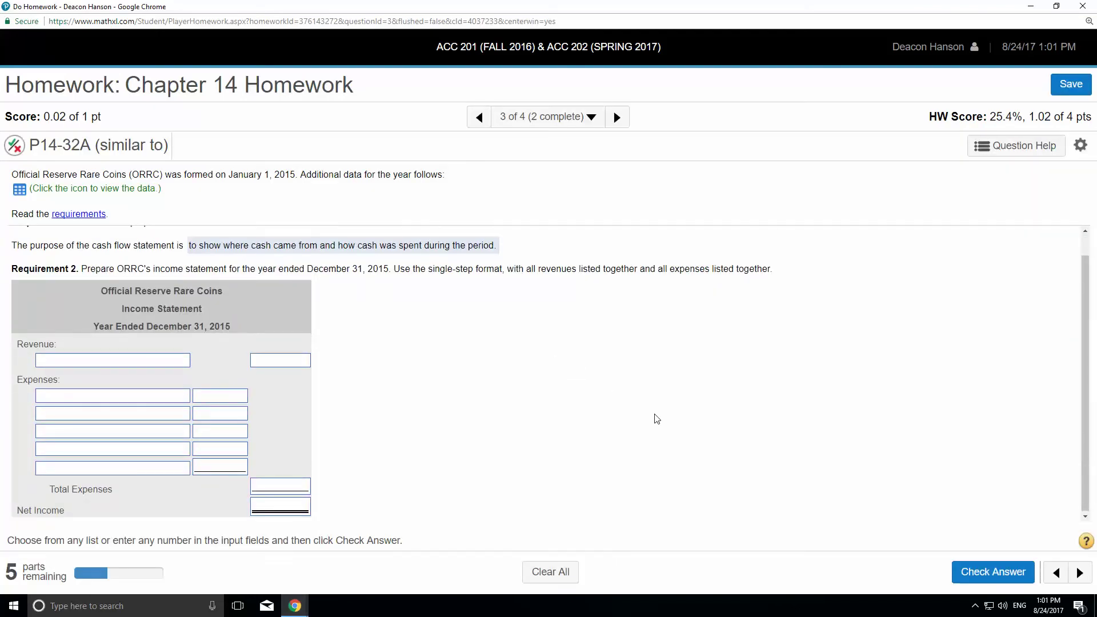
Open the question's data table, place it beside the income statement, and review transactions a and b.
click(21, 191)
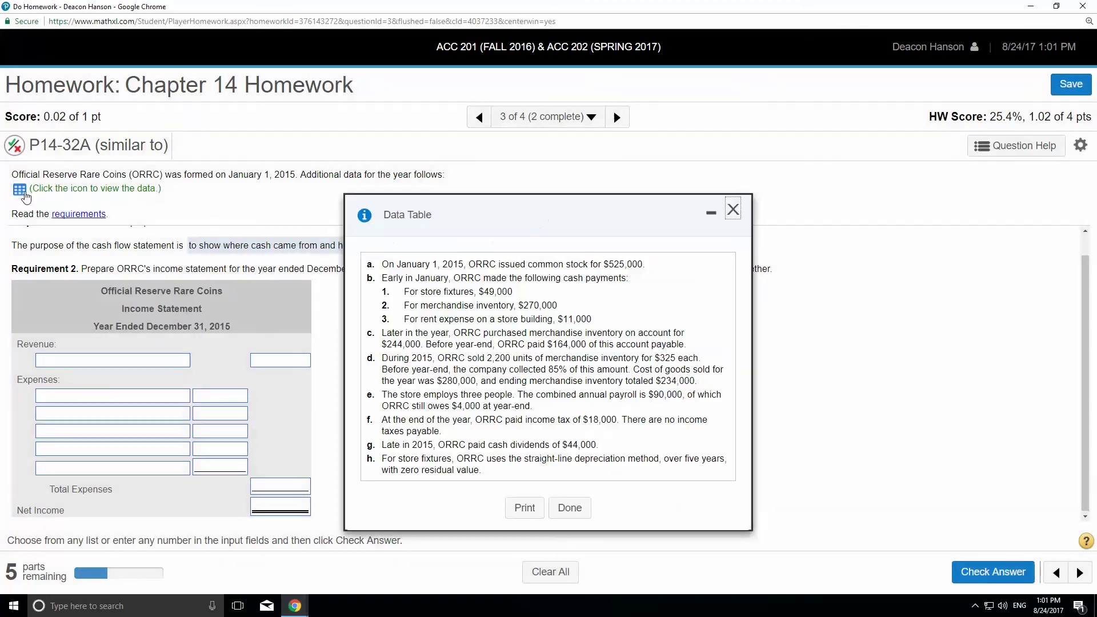
drag(525, 217, 678, 202)
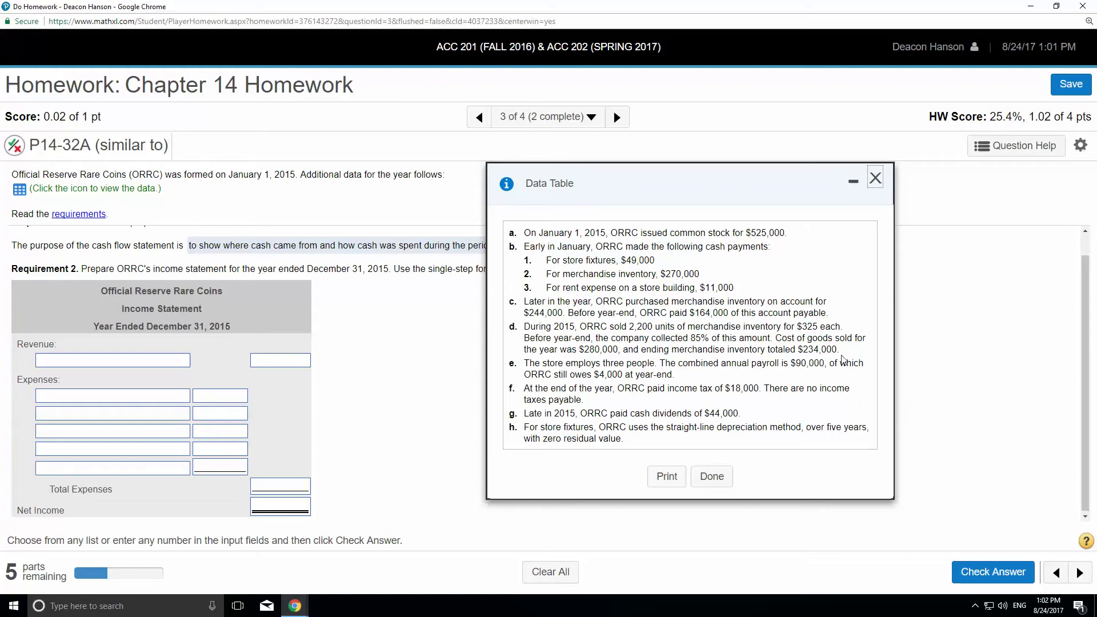
drag(506, 232, 813, 237)
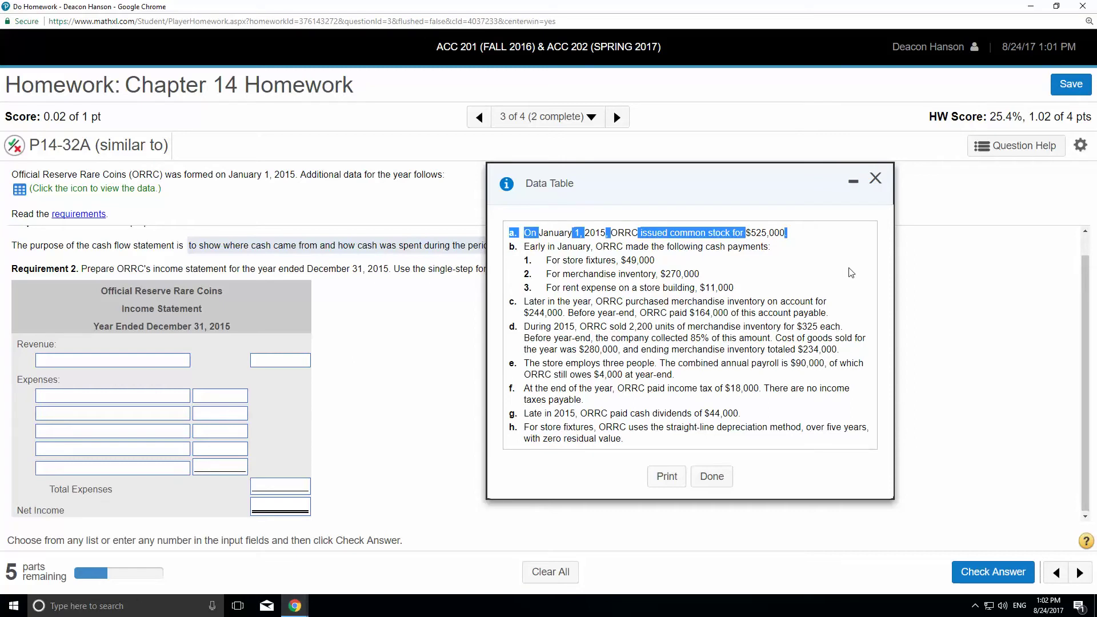
click(804, 271)
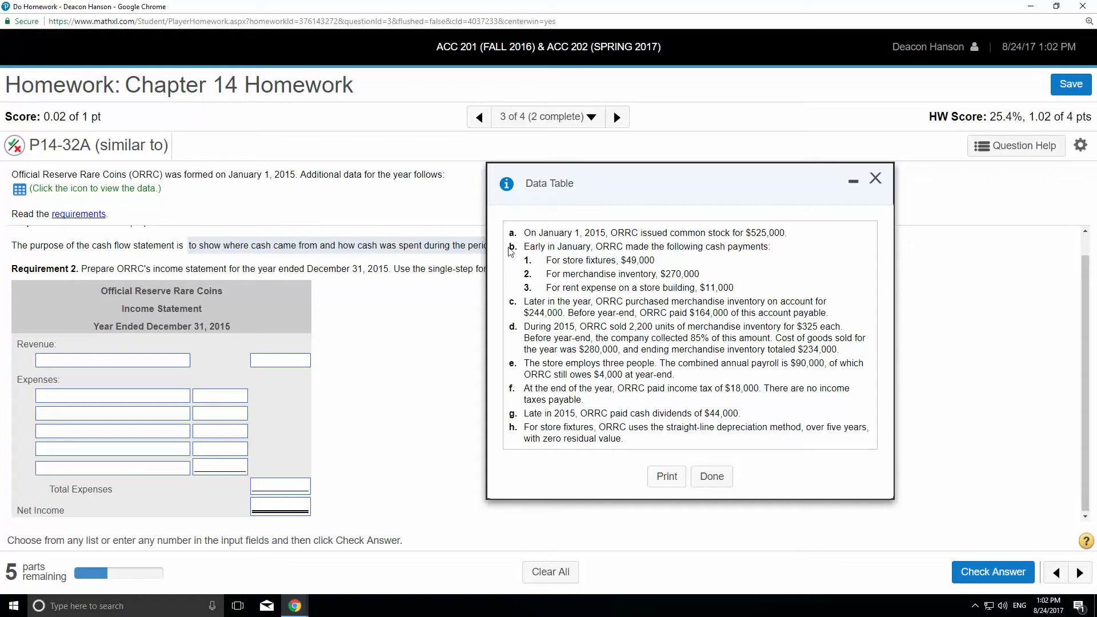
drag(510, 247, 734, 289)
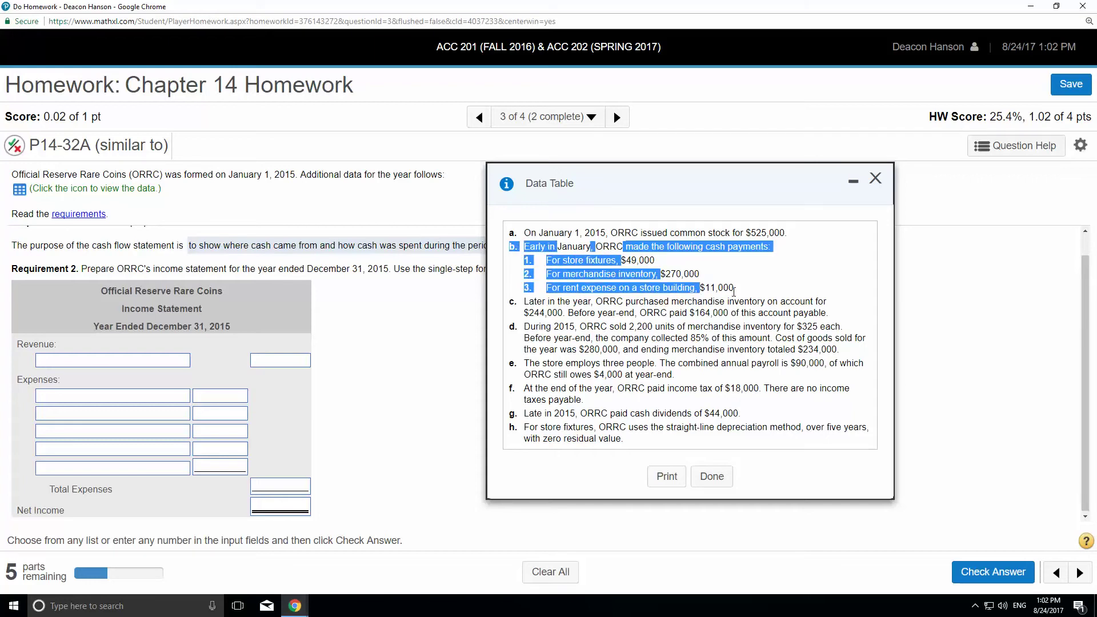
click(773, 277)
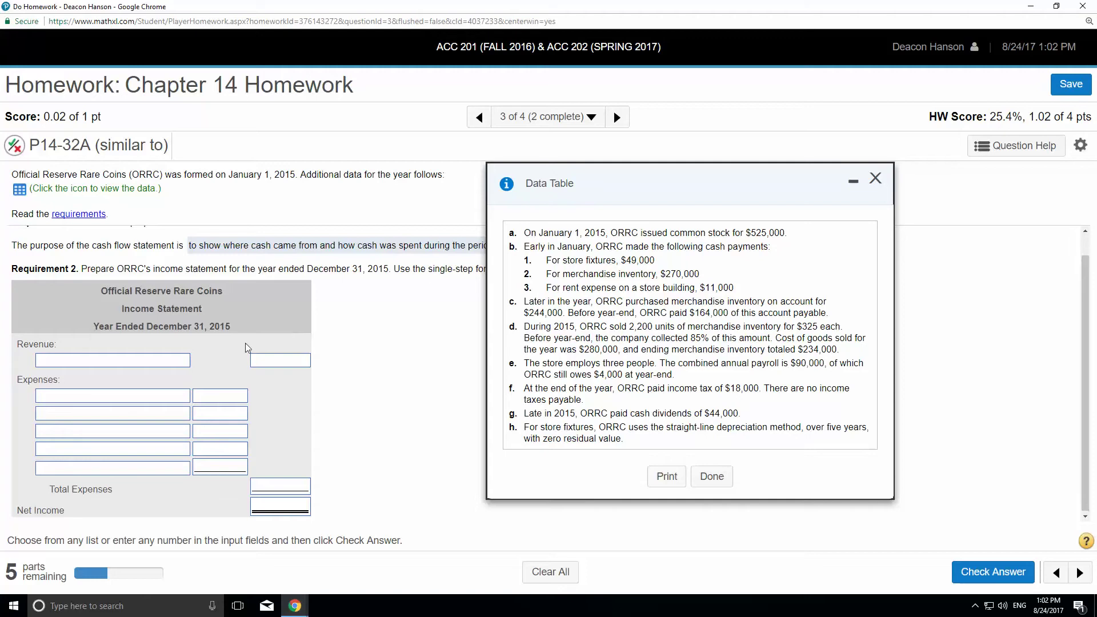
Enter Rent Expense of 11000 as the first expense line of the income statement.
click(178, 397)
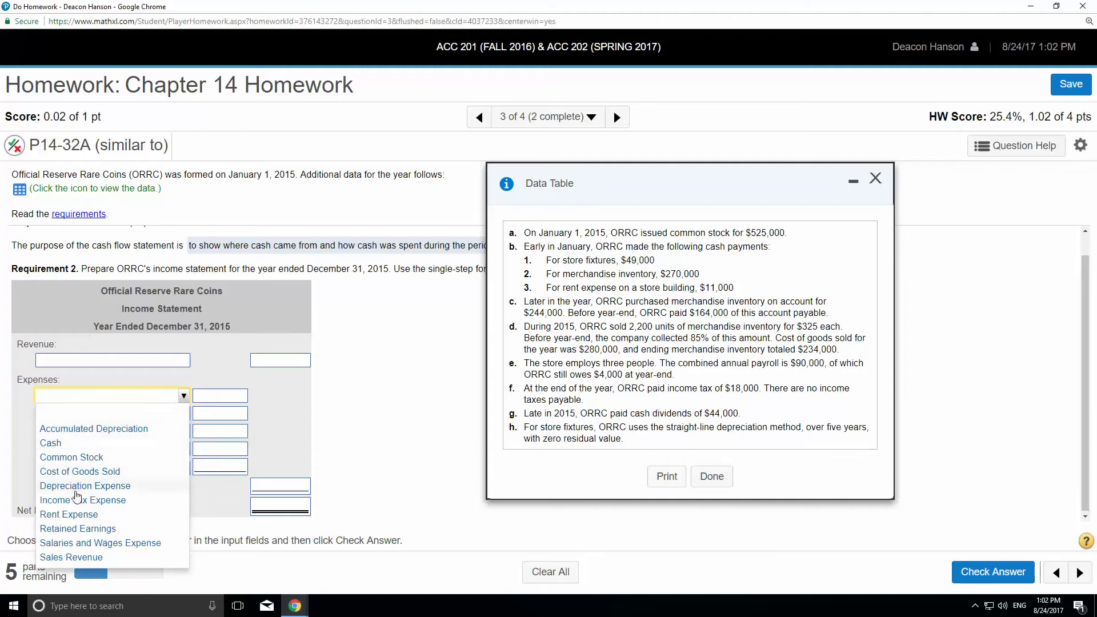
click(77, 516)
click(232, 397)
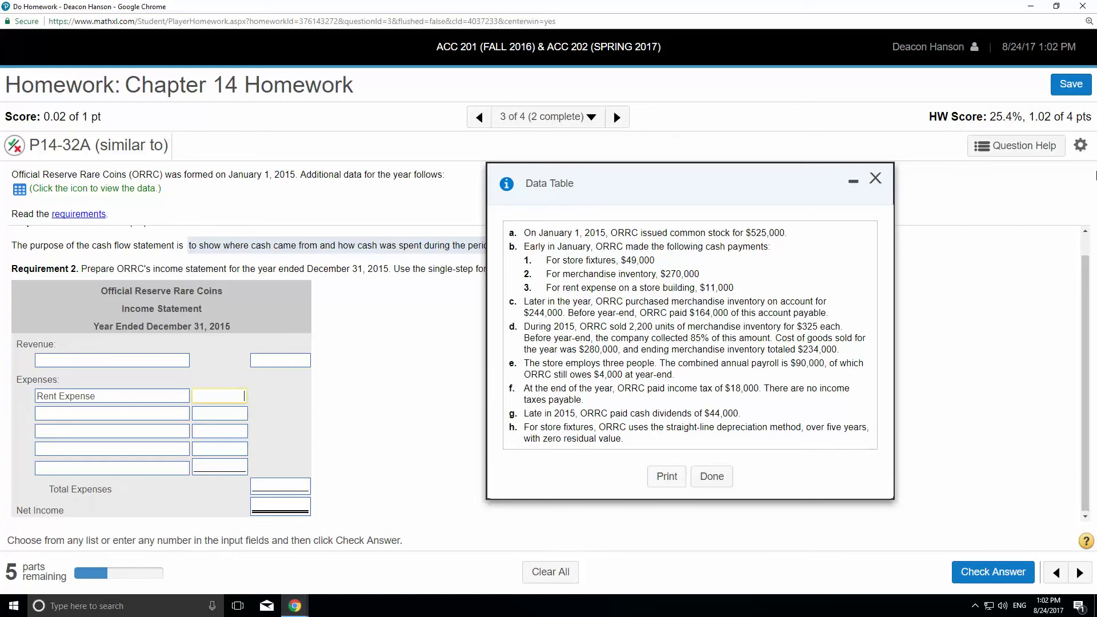
text(111)
text(00)
Open the question's calculator beside the data table and calculate sales revenue as 2200*325 from transaction d.
click(981, 150)
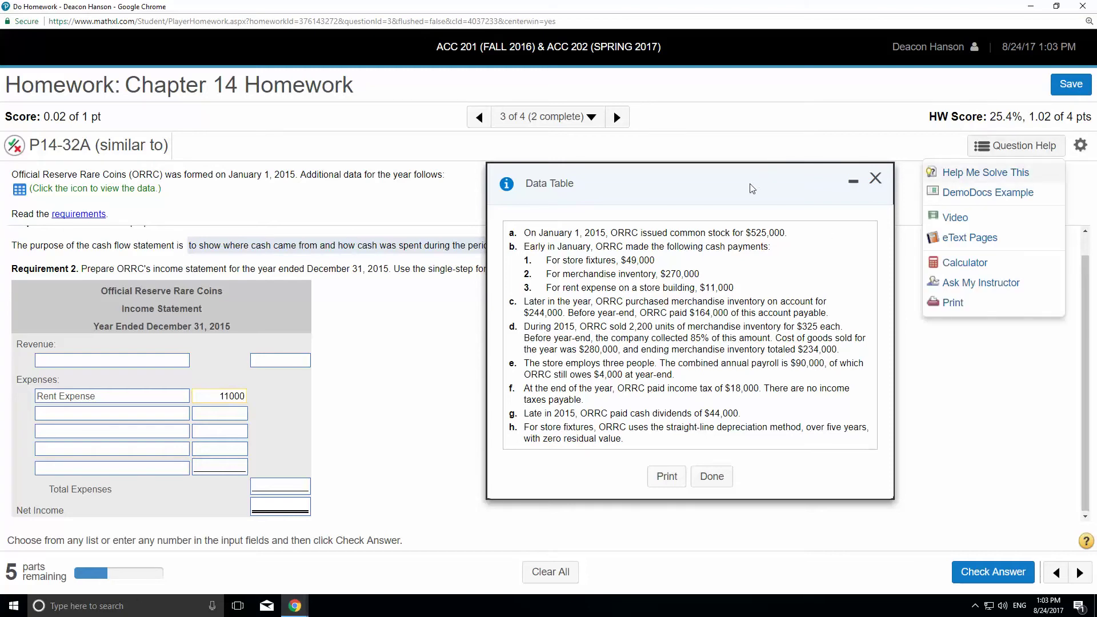
drag(752, 189, 598, 165)
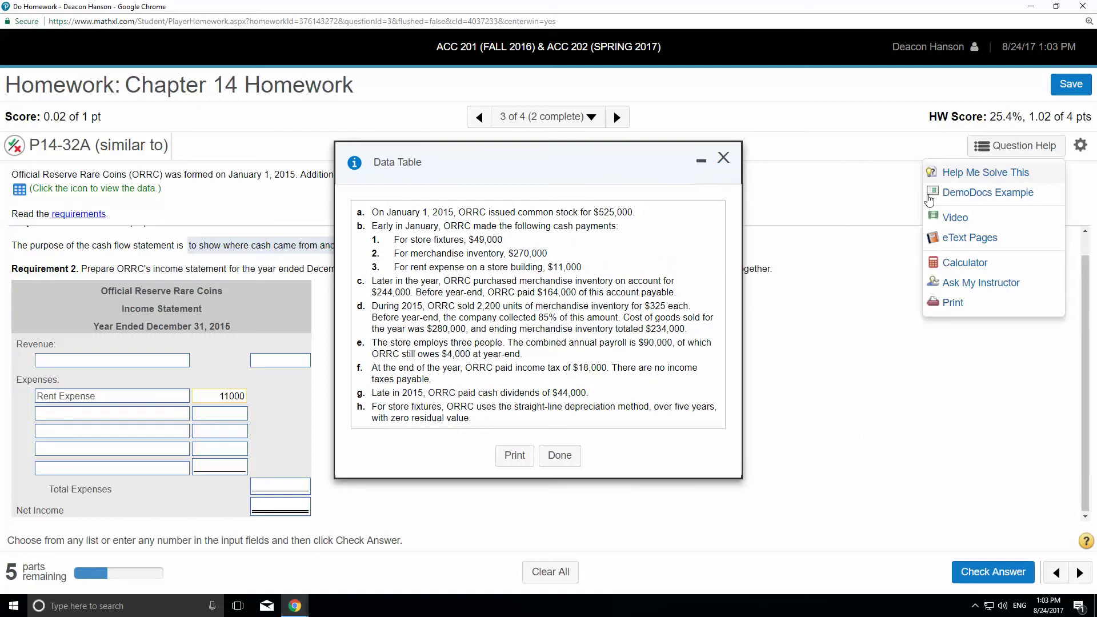
click(958, 265)
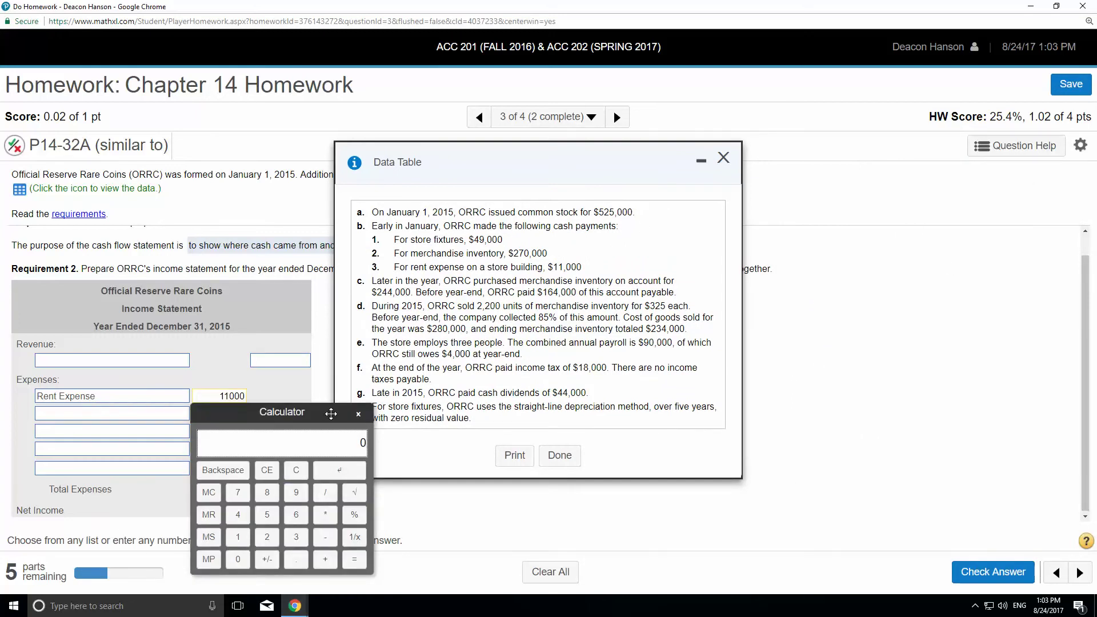
drag(330, 413, 901, 253)
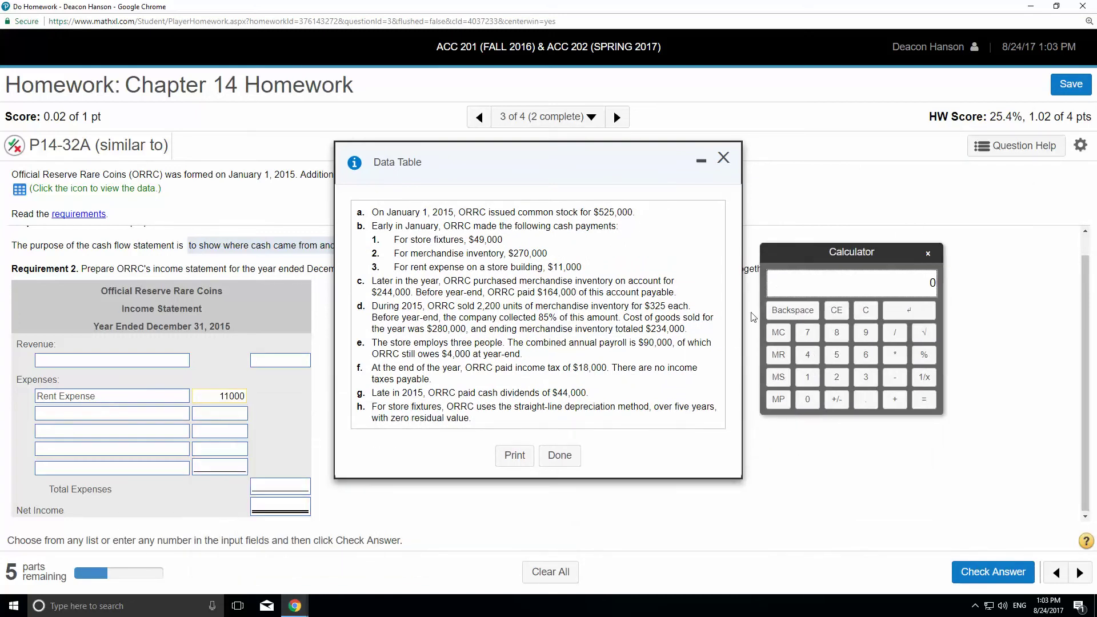
text(2200*325)
click(924, 399)
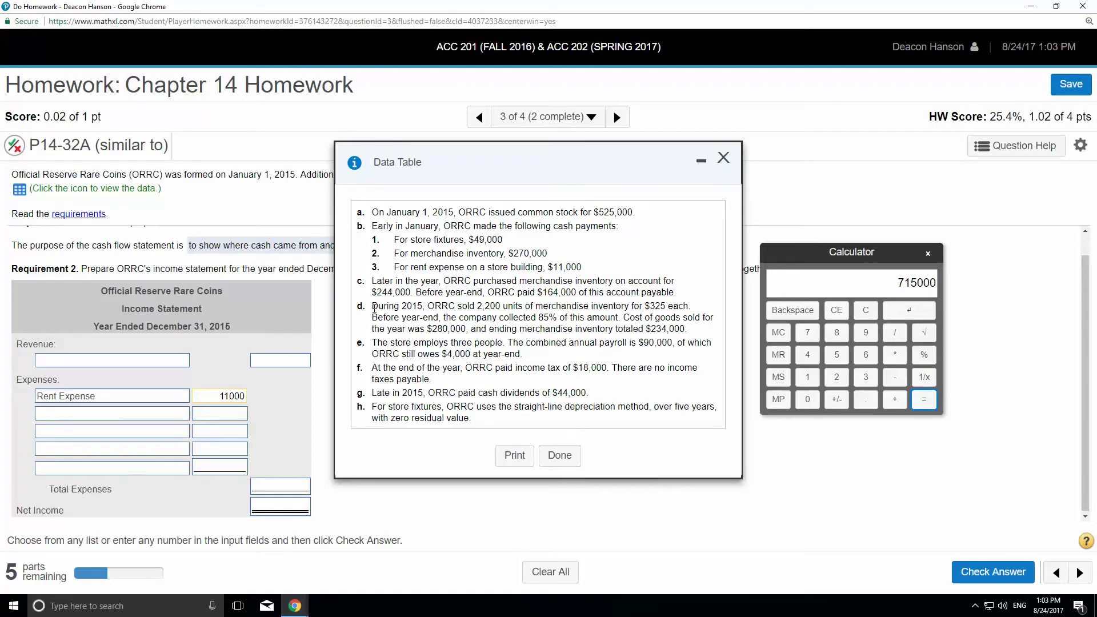
drag(373, 306, 696, 310)
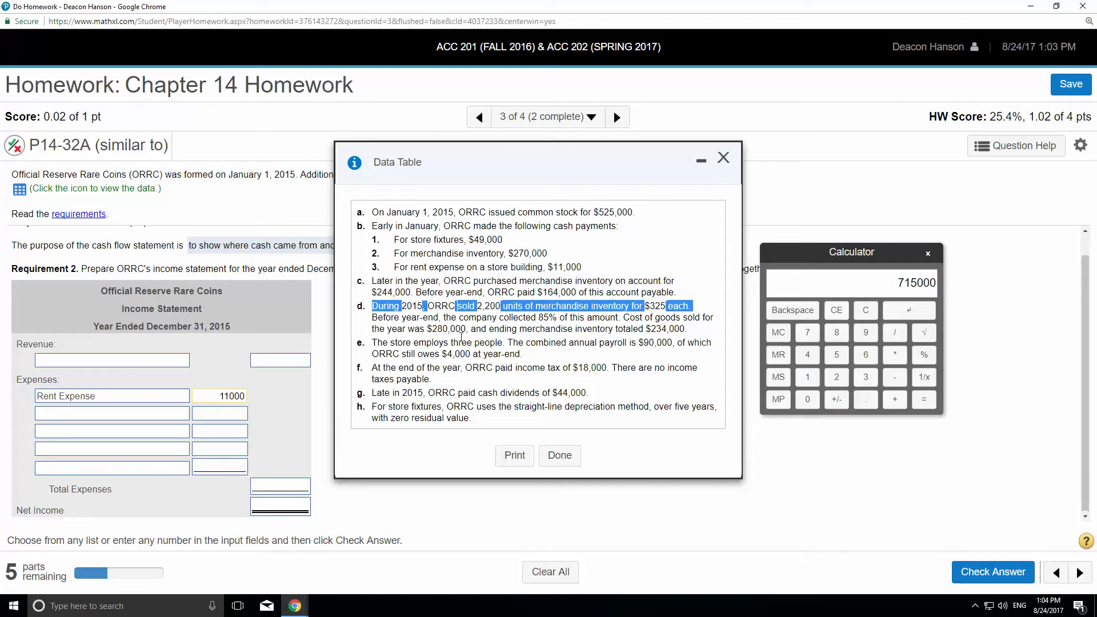
Enter Cost of Goods Sold of 280000 as the second expense line.
click(131, 413)
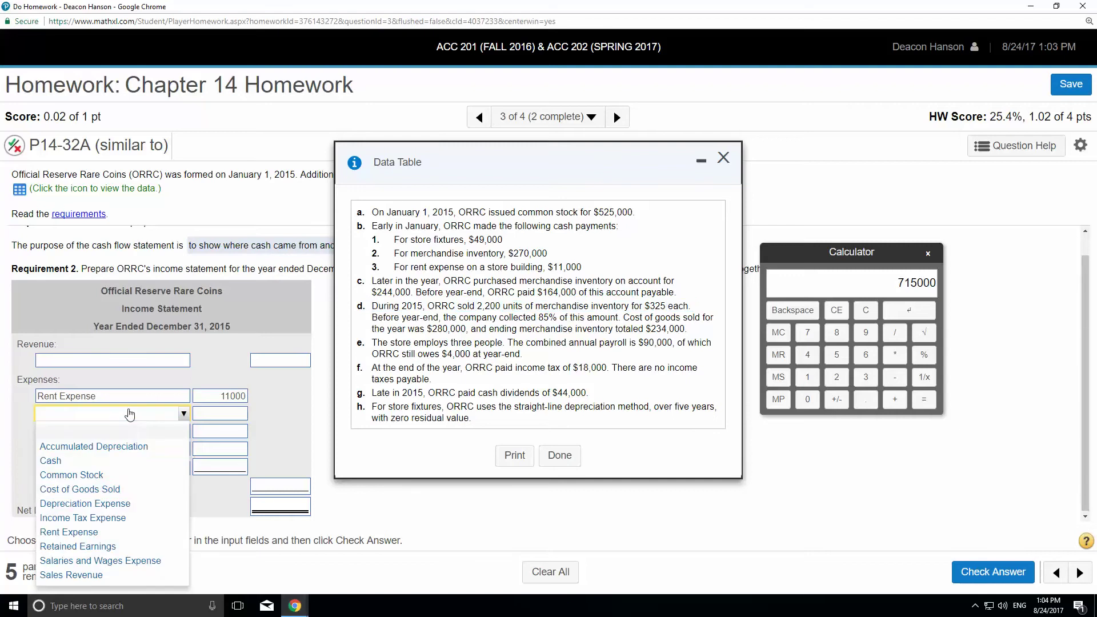
click(101, 489)
click(211, 415)
text(2)
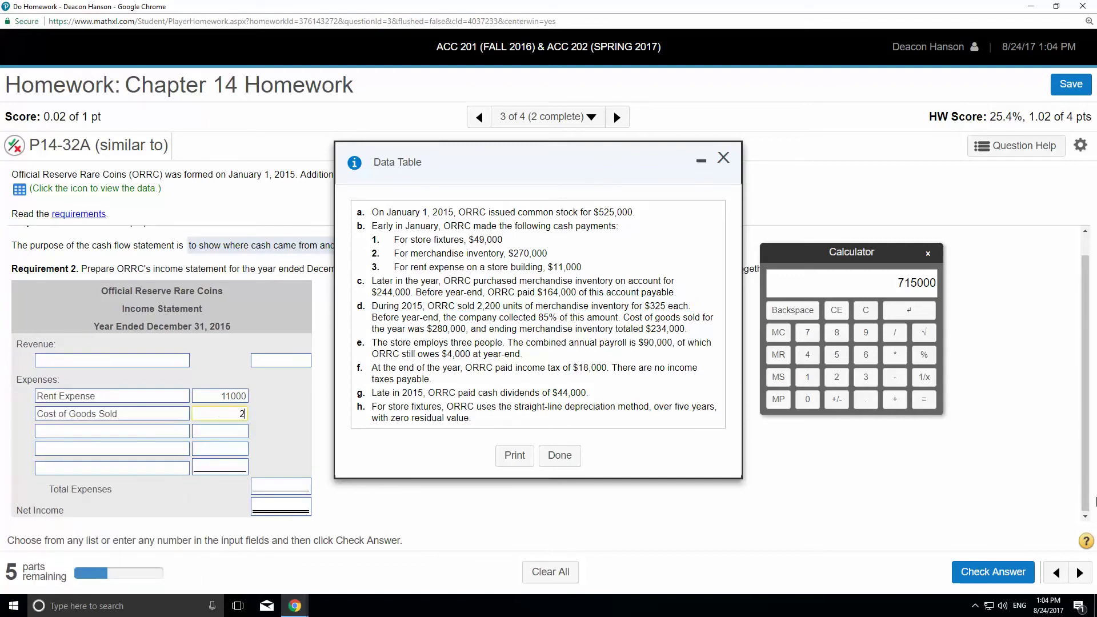
text(80000)
Fill in the revenue line with Sales Revenue of 715000.
click(279, 361)
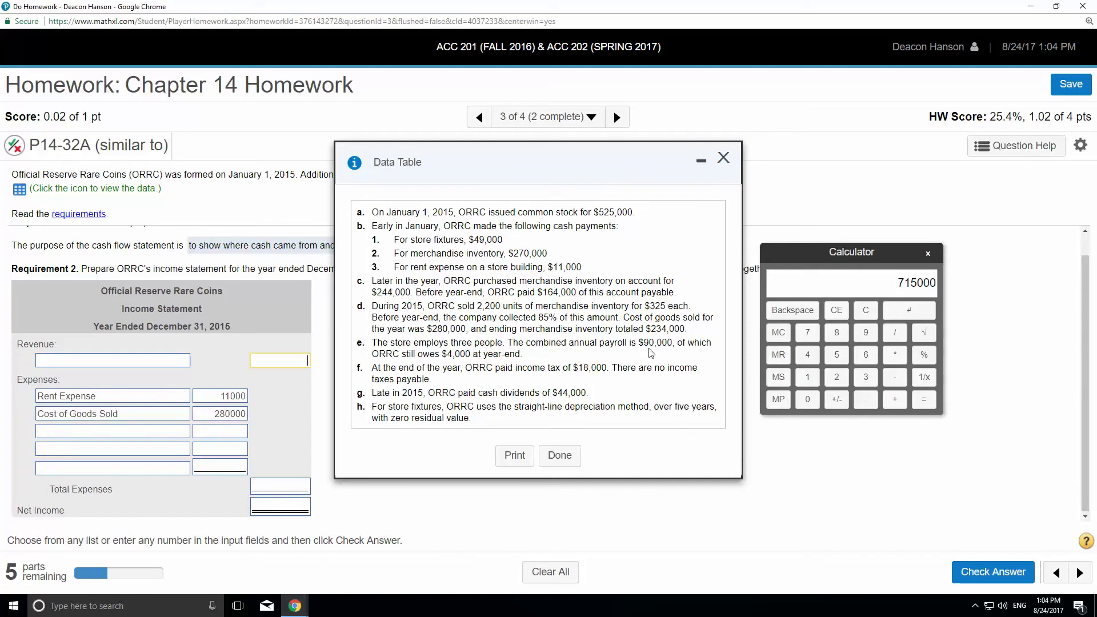
text(715000)
click(154, 360)
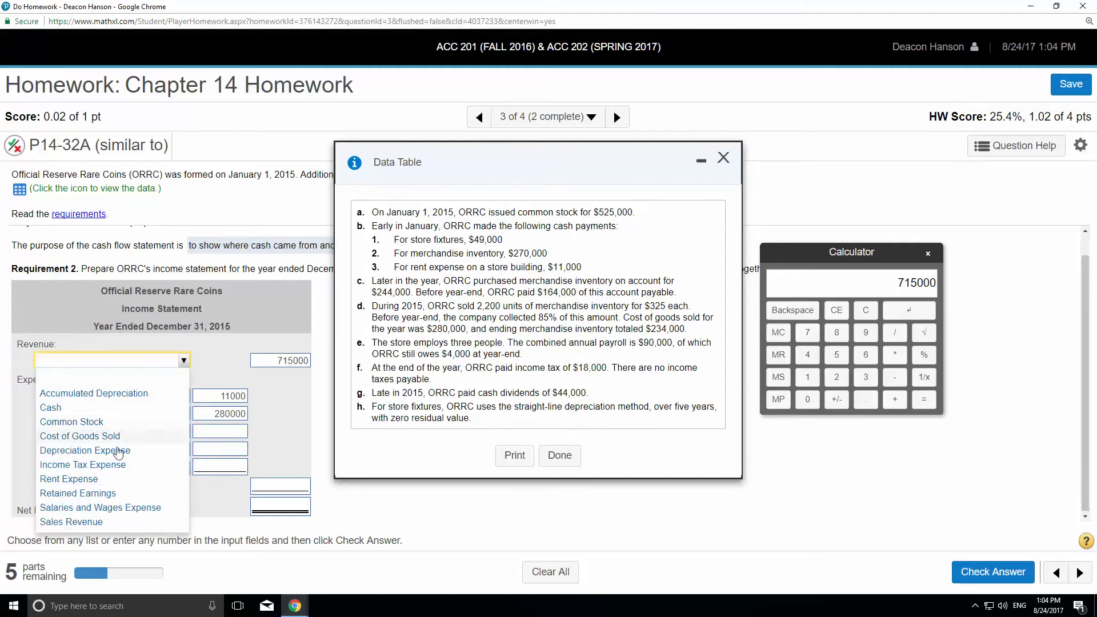
click(88, 521)
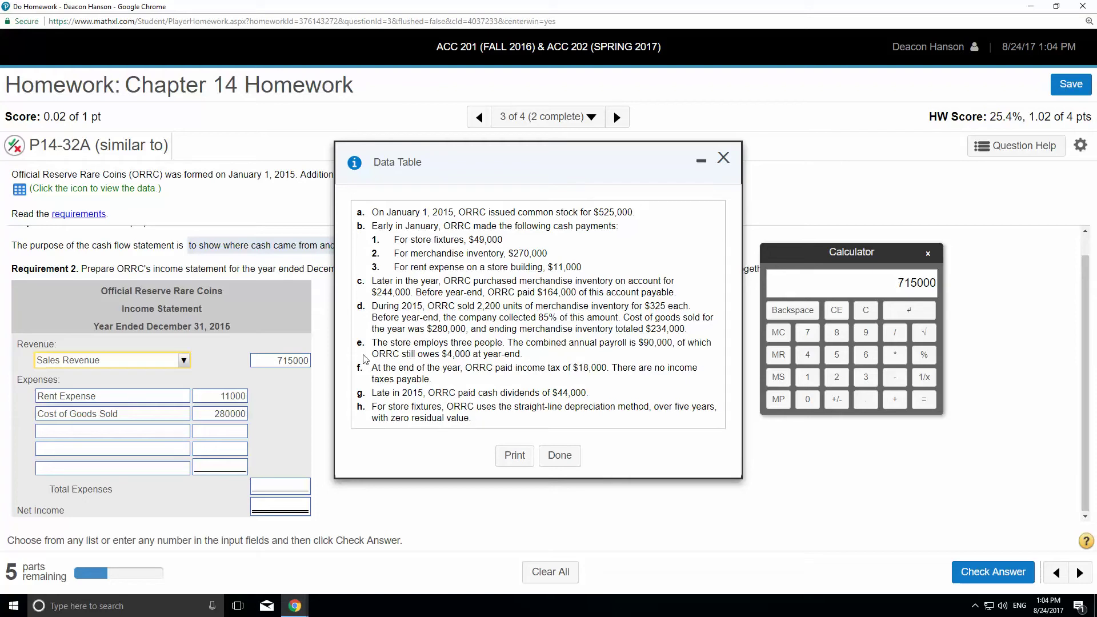
Add Salaries and Wages Expense of 90000 and Income Tax Expense of 18000 as the third and fourth expense lines.
click(237, 431)
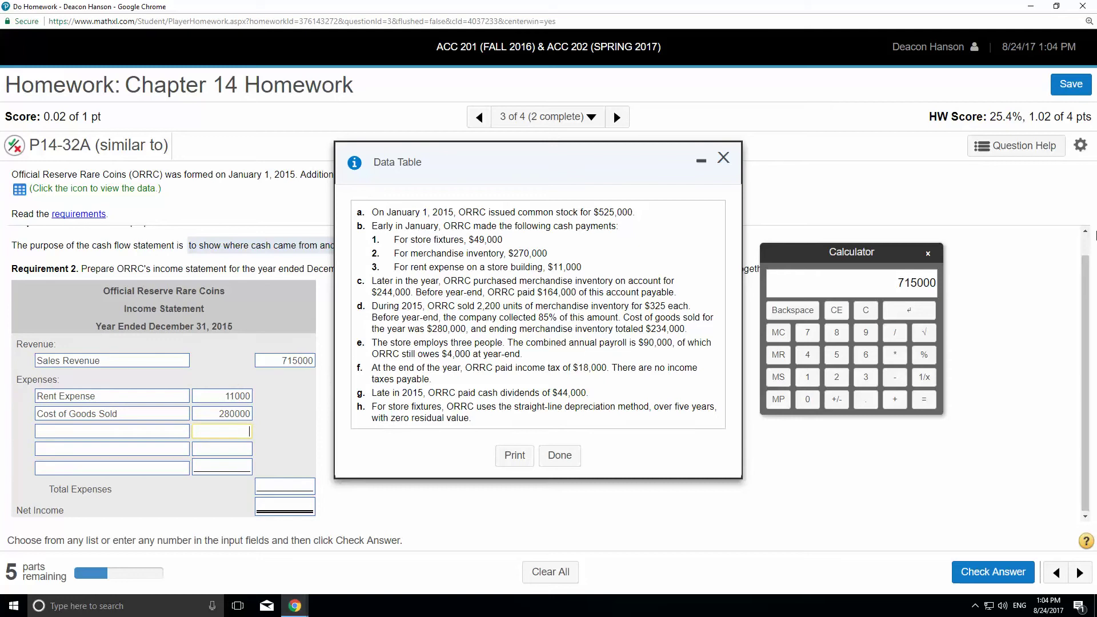
text(90000)
click(115, 433)
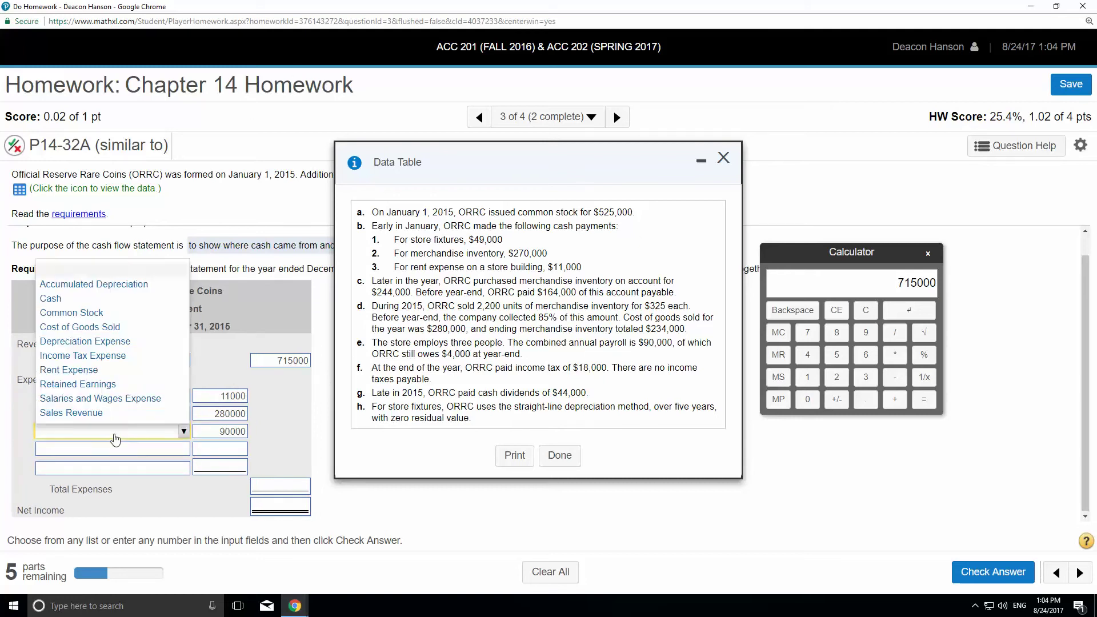
click(77, 398)
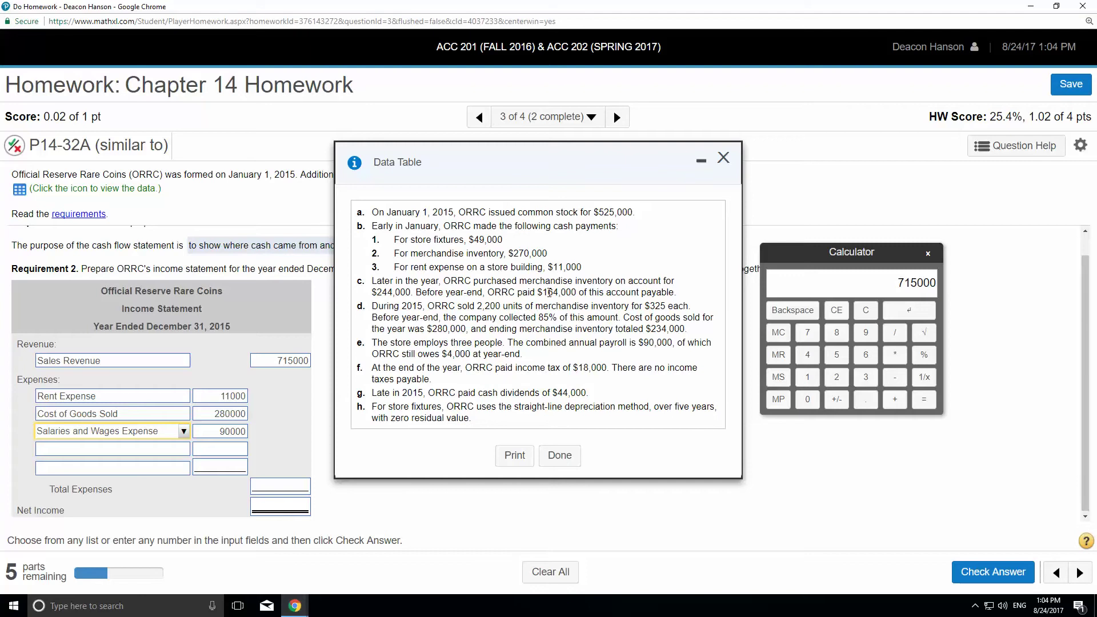
click(225, 449)
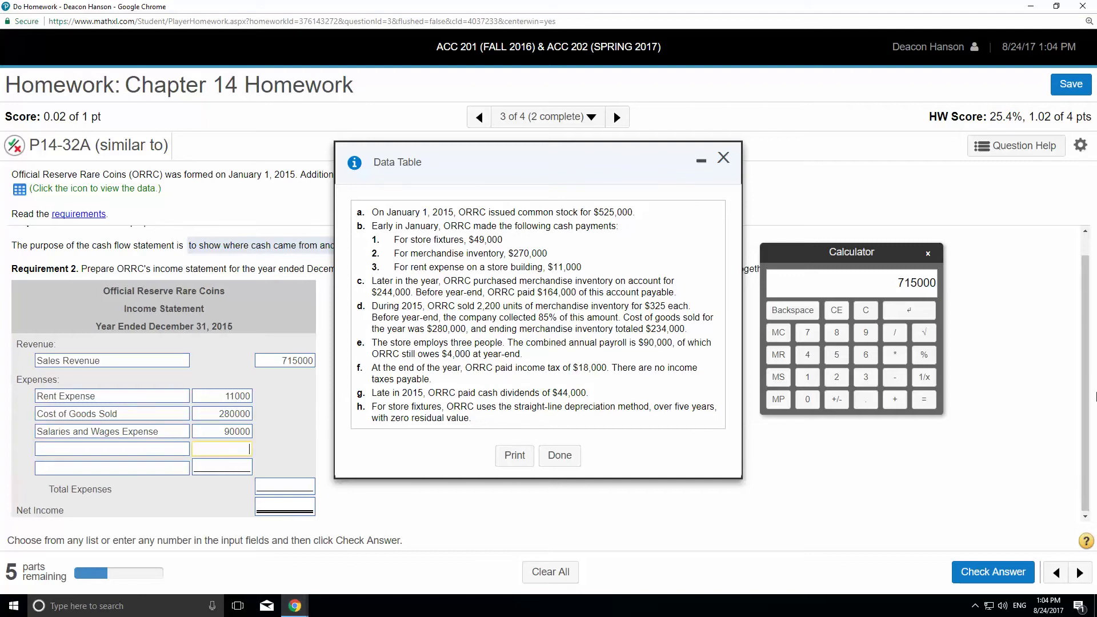
text(18000)
click(174, 451)
click(85, 373)
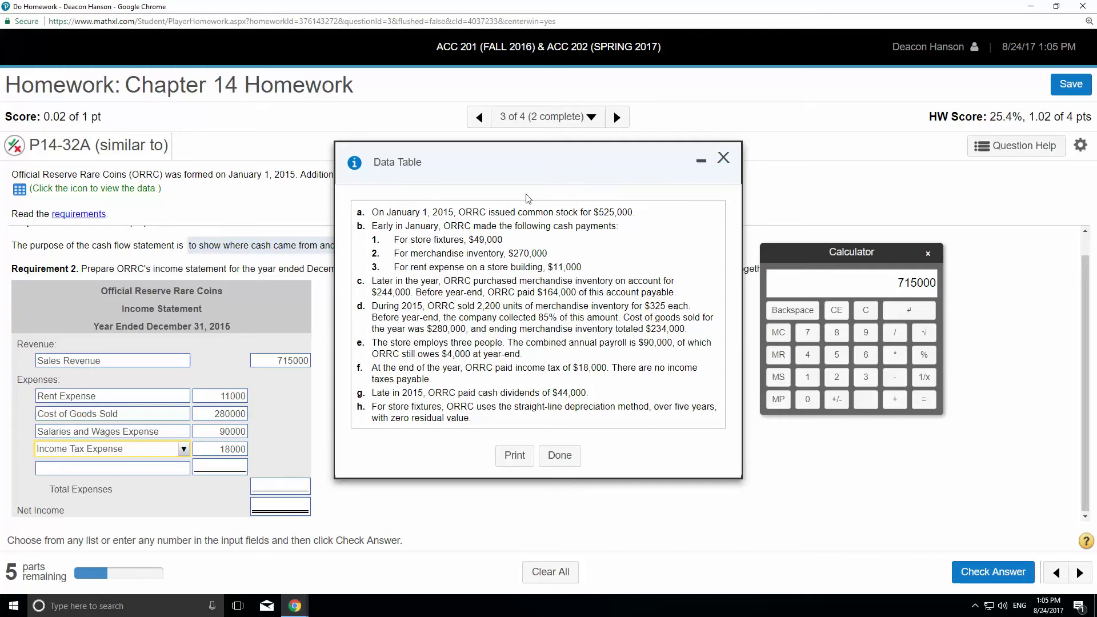
Clear the calculator and compute the annual straight-line depreciation of the store fixtures as 49000/5.
drag(537, 179, 535, 227)
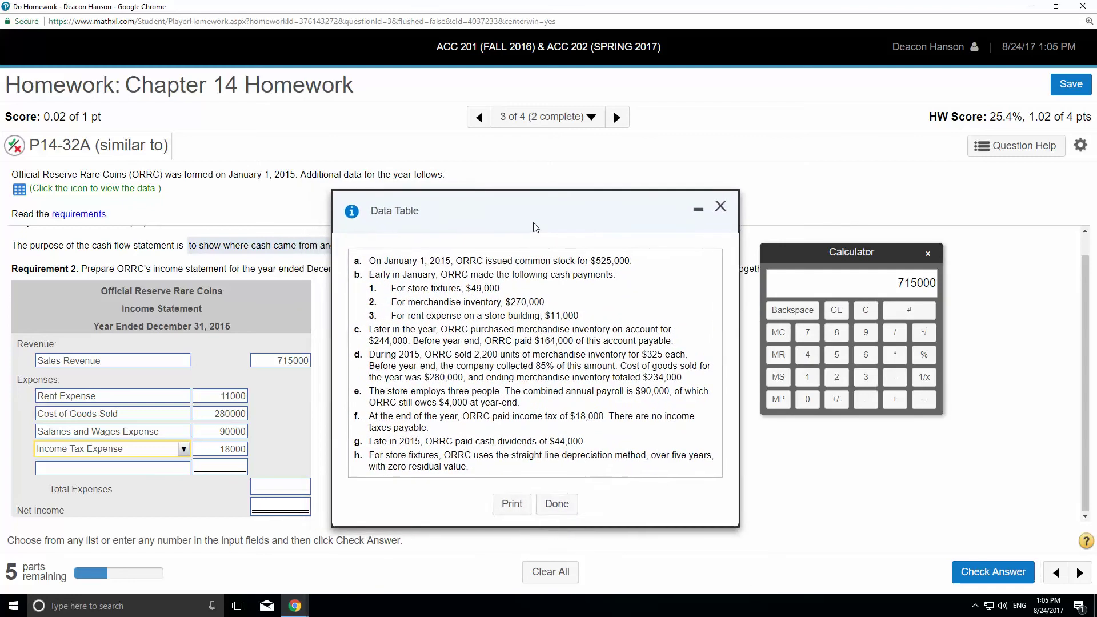
click(865, 309)
click(893, 293)
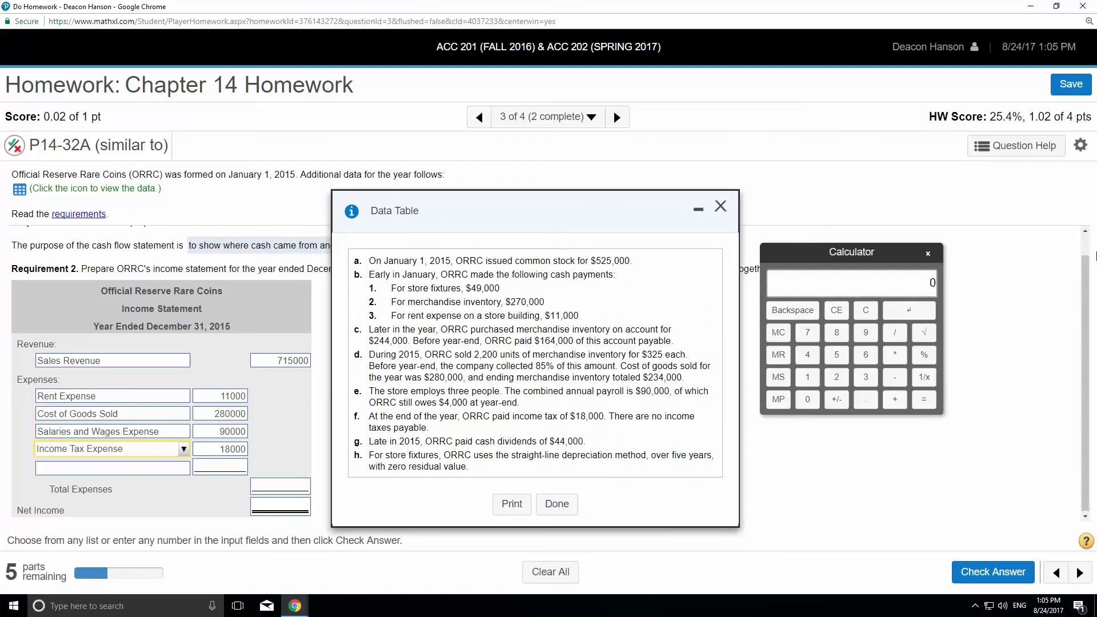
text(49000)
key(slash)
text(5)
click(923, 400)
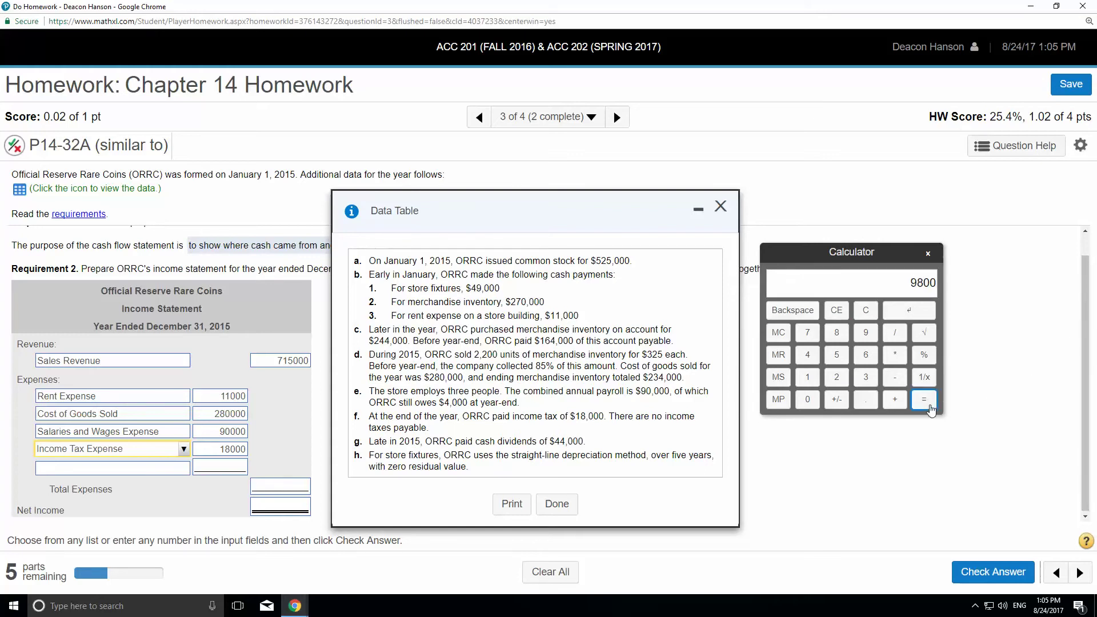
Transfer the calculator result 9800 to the fifth expense line and label it Depreciation Expense.
click(222, 467)
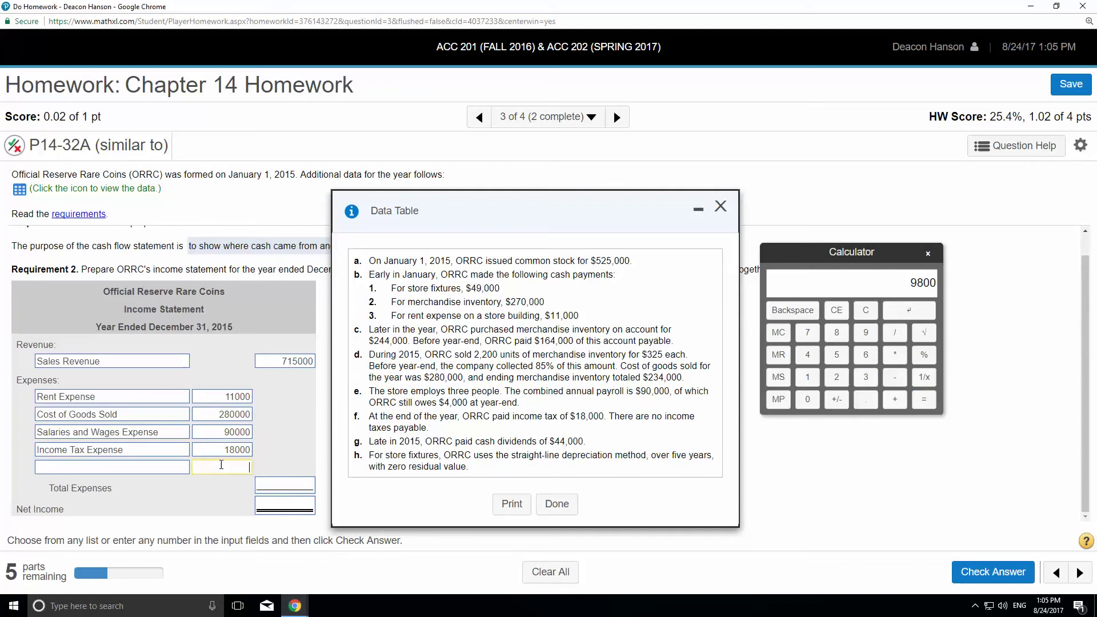
click(902, 318)
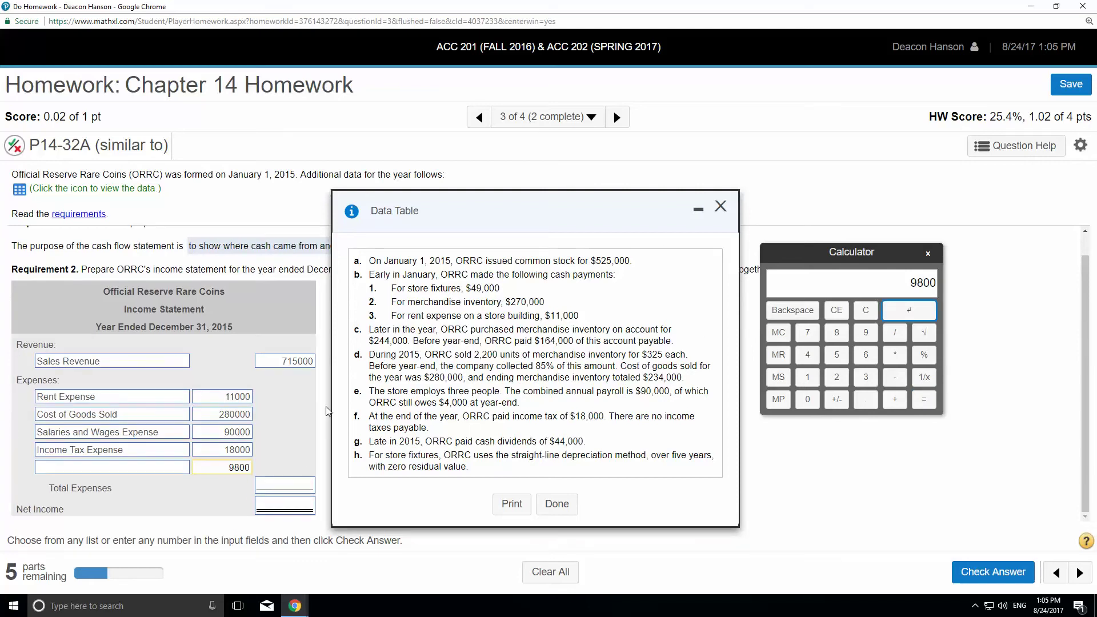
click(143, 467)
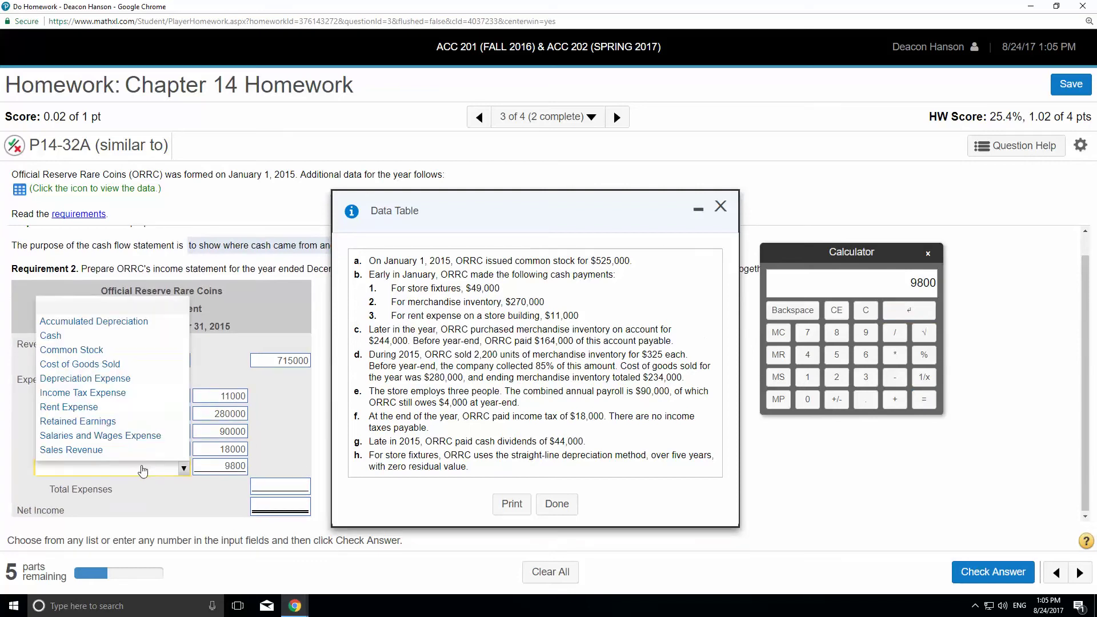
click(88, 379)
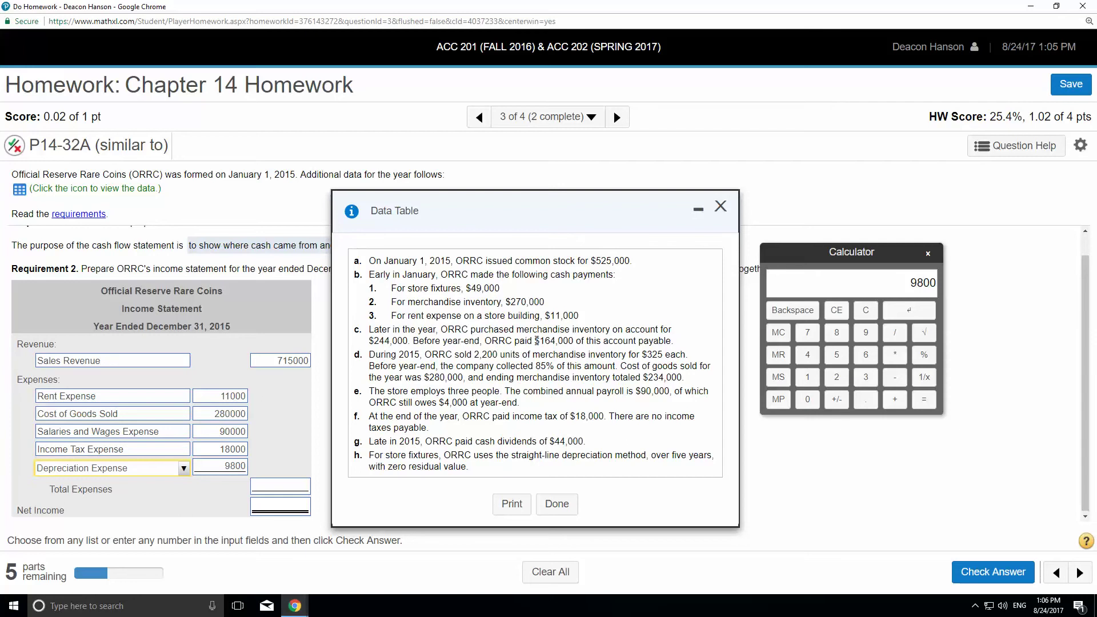
Compute 11000+280000+90000+18000+9800 on the cleared calculator and transfer the result 408800 to Total Expenses.
click(865, 310)
drag(577, 215, 589, 194)
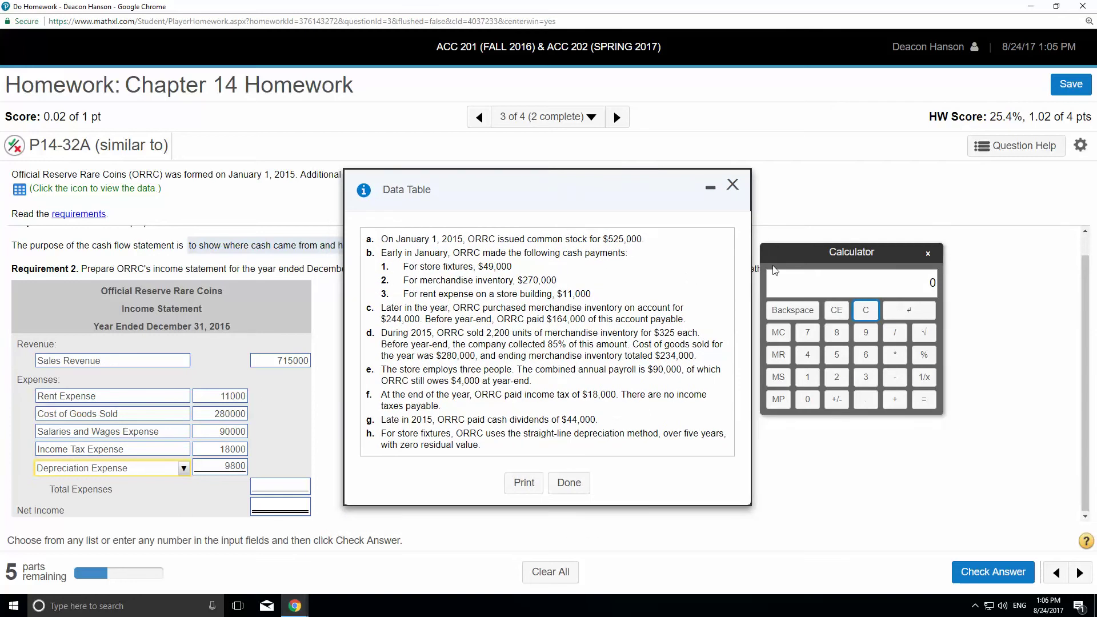
click(828, 285)
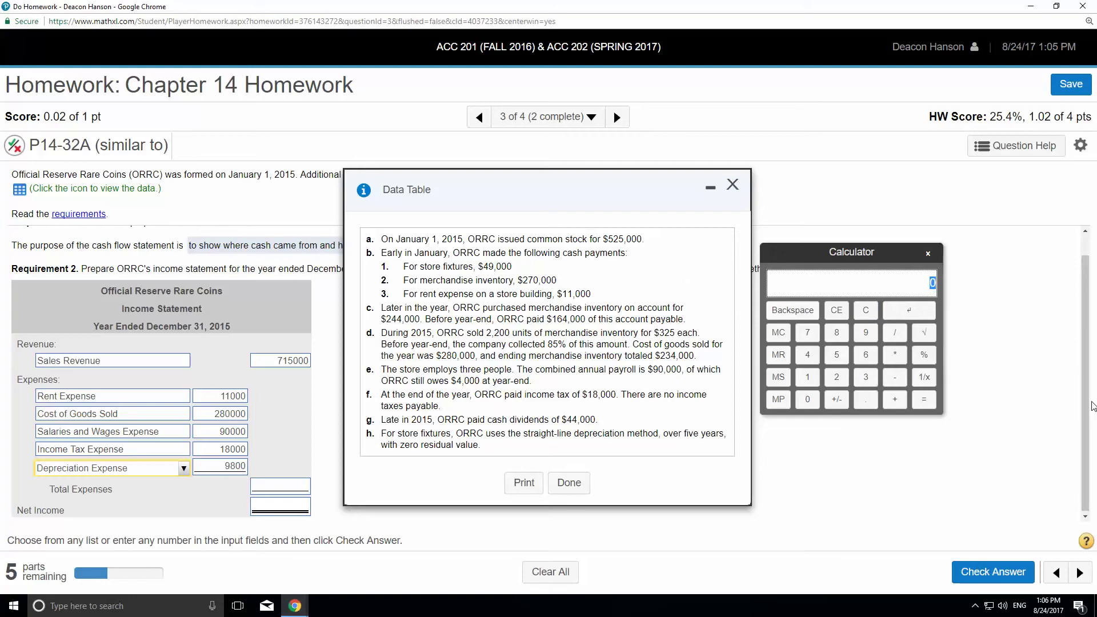
text(11000)
text(+280000)
text(+)
text(90000)
text(+)
text(18000)
text(+)
text(9800)
click(924, 402)
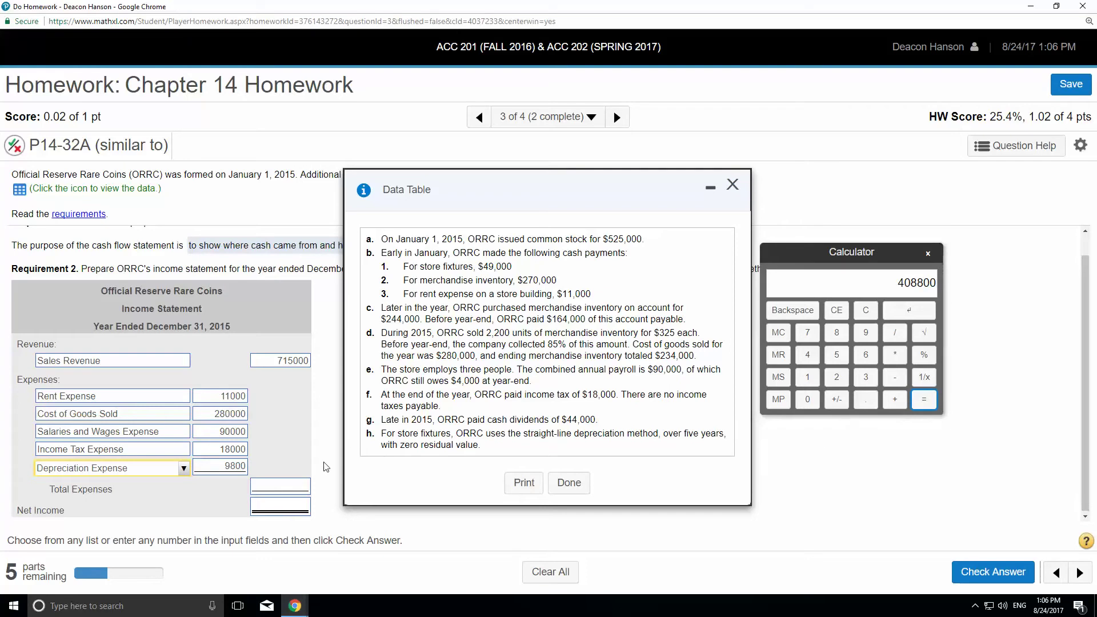
click(289, 485)
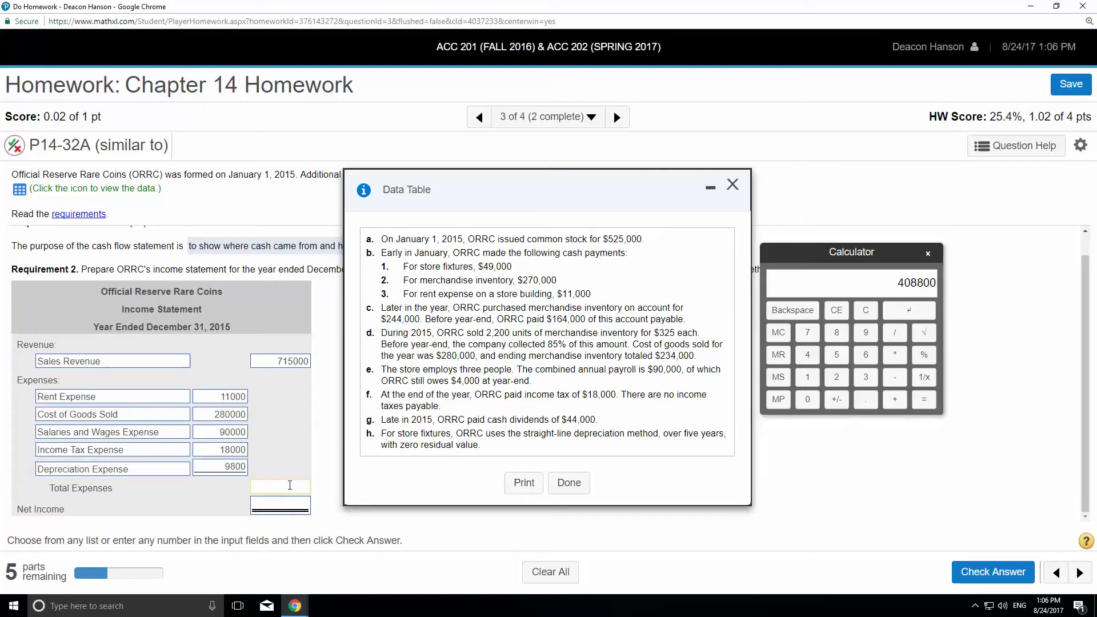
click(909, 312)
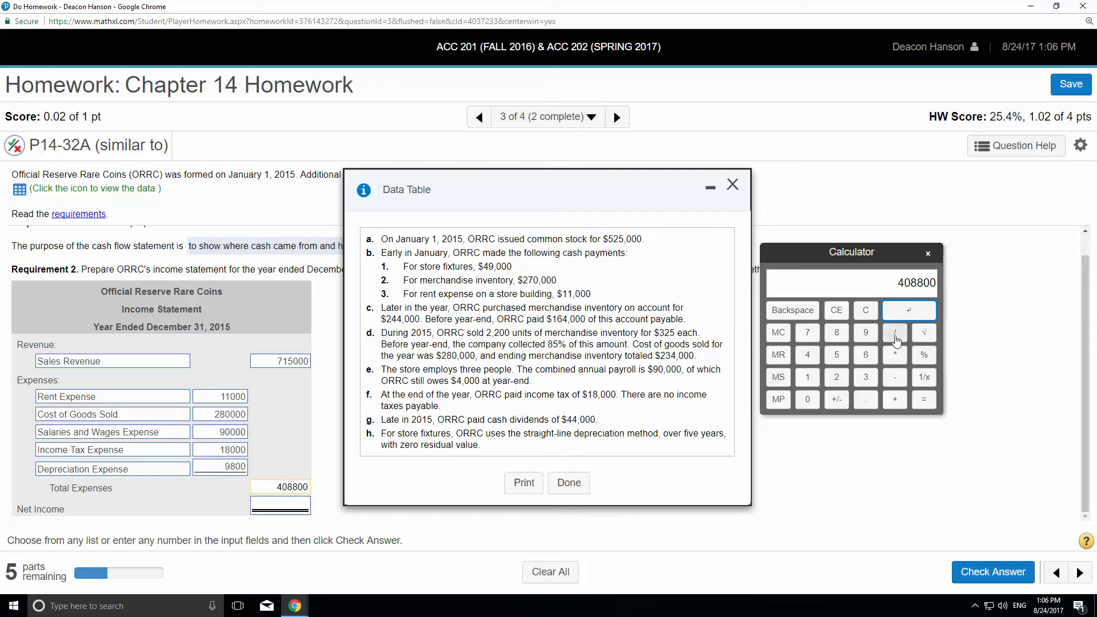
Subtract the 715000 revenue from the calculator's expense total and enter 306200 without the minus sign as Net Income.
click(902, 381)
text(715000)
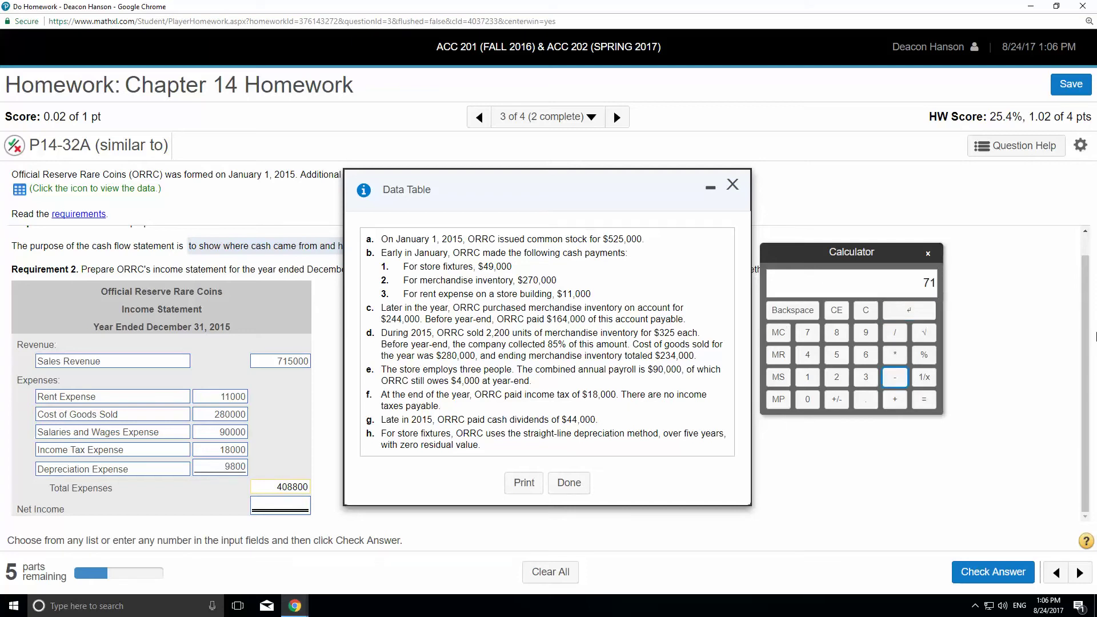
click(924, 400)
click(294, 509)
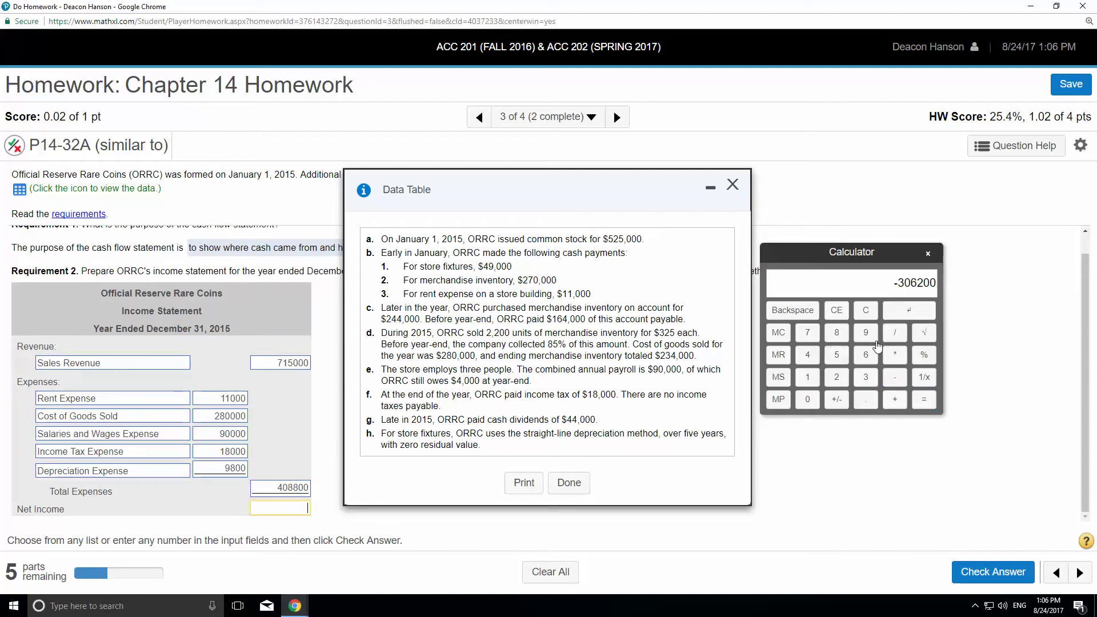
click(908, 311)
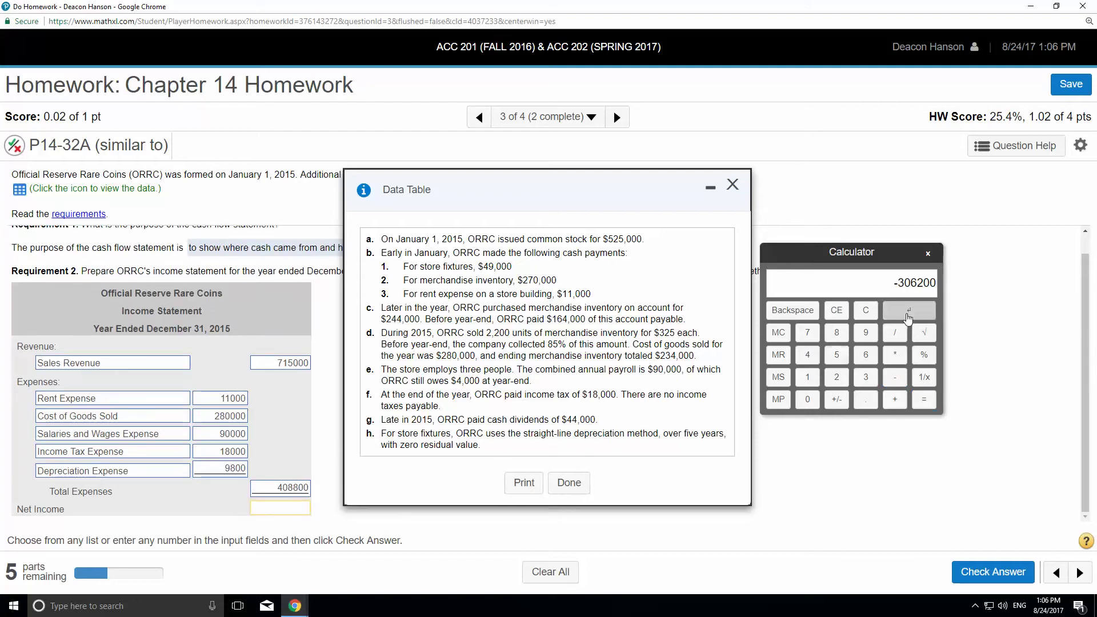
click(278, 508)
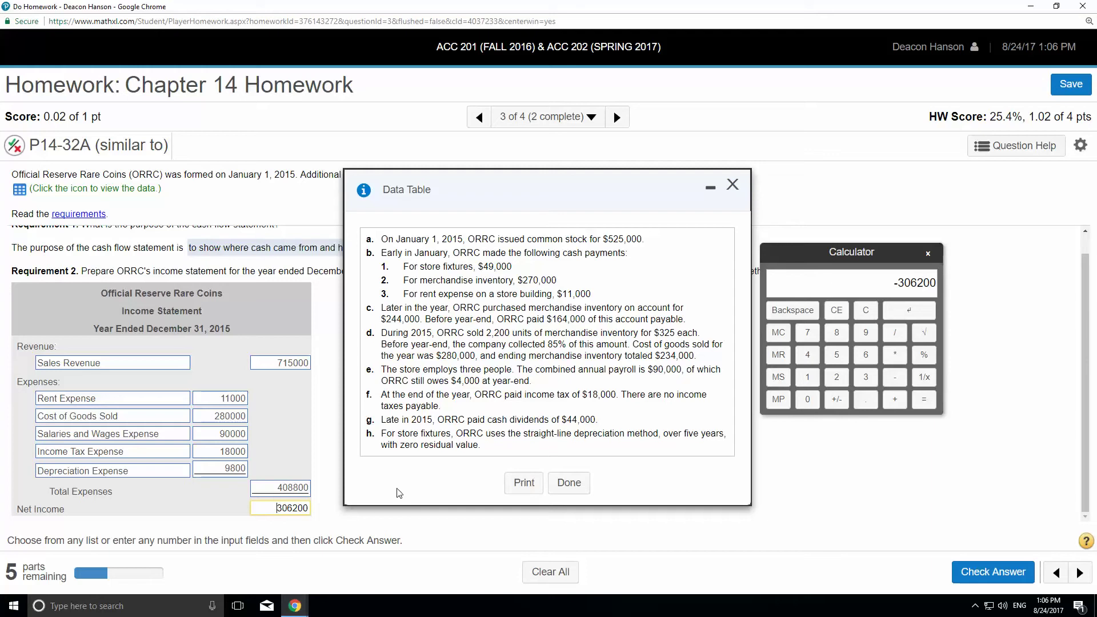
Check the answer for the completed income statement and dismiss the feedback message.
click(297, 443)
drag(624, 191, 642, 160)
drag(856, 216, 832, 237)
click(733, 240)
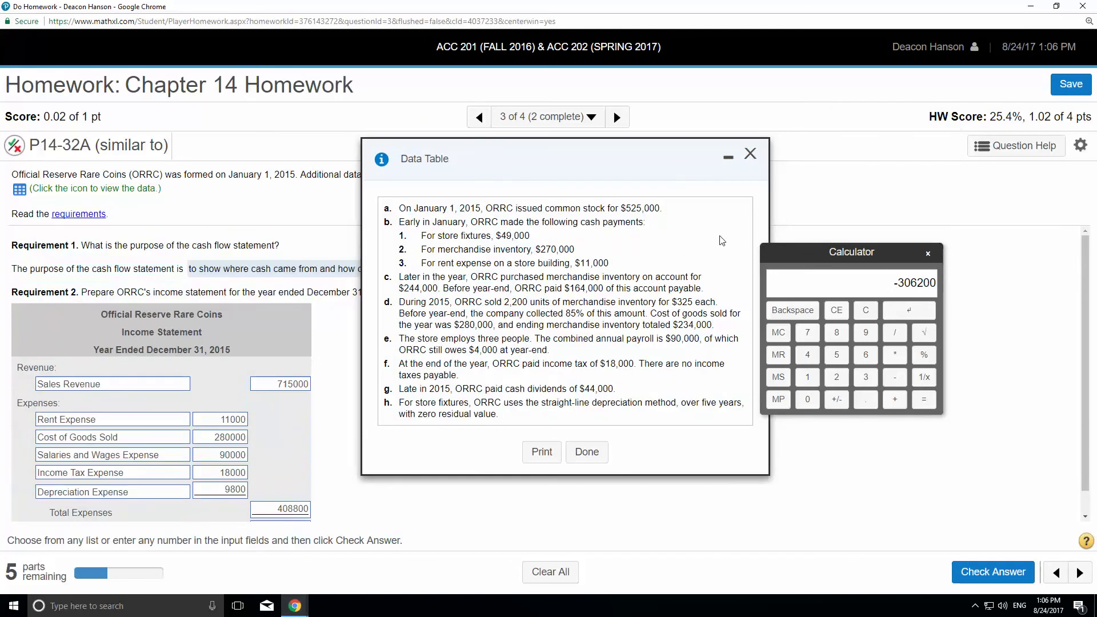
click(968, 573)
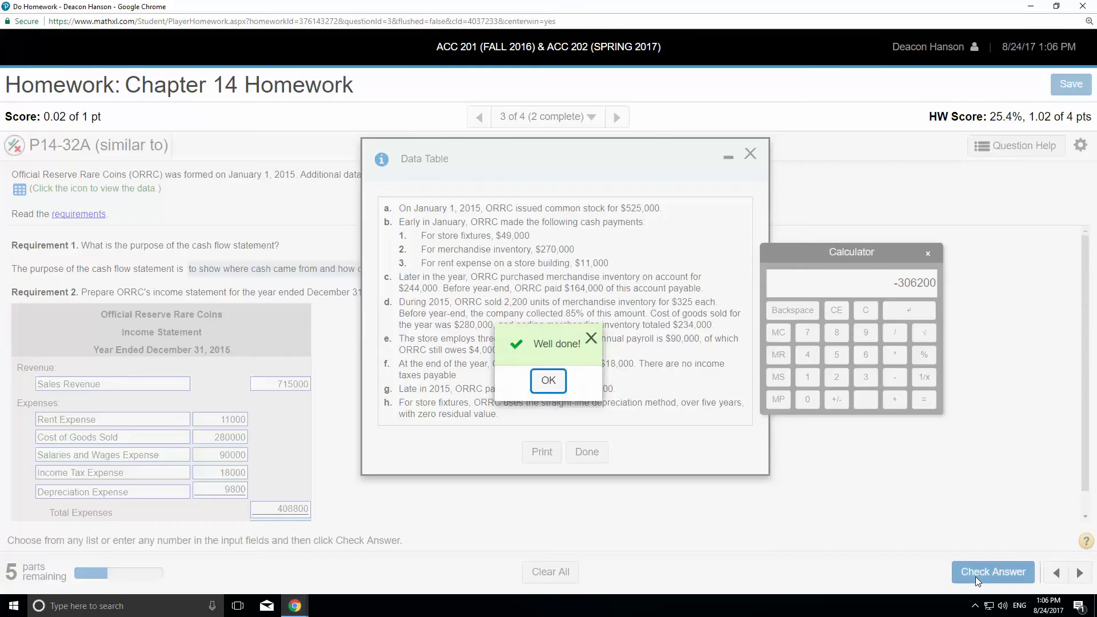
click(547, 381)
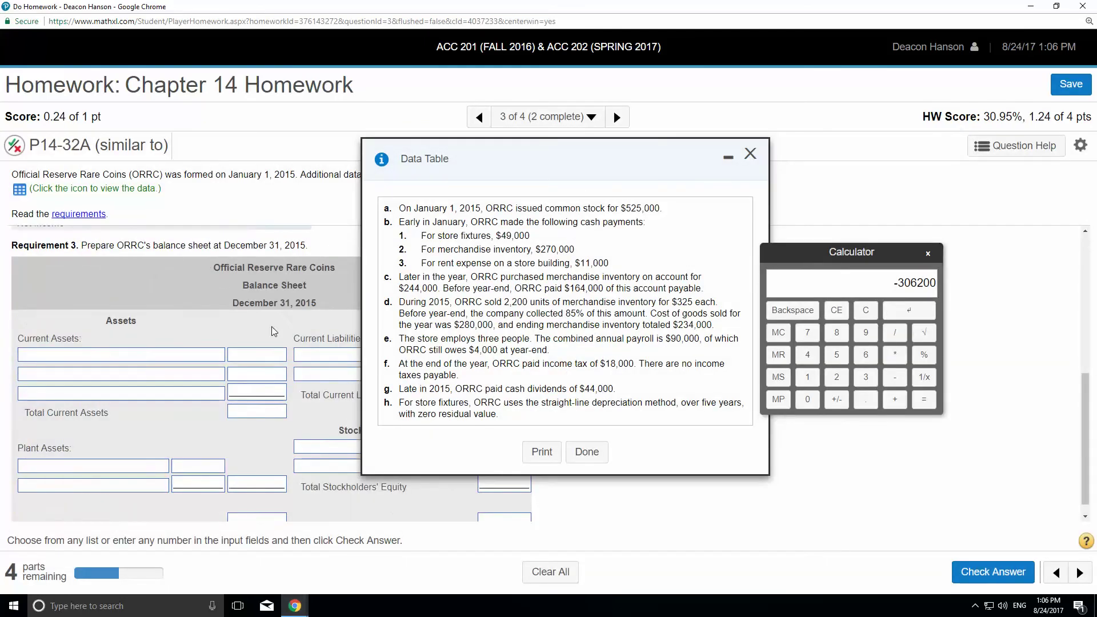
Examine the completed income statement and the blank Requirement 3 balance sheet, with the Data Table moved clear of the form.
scroll(272, 329, up, 5)
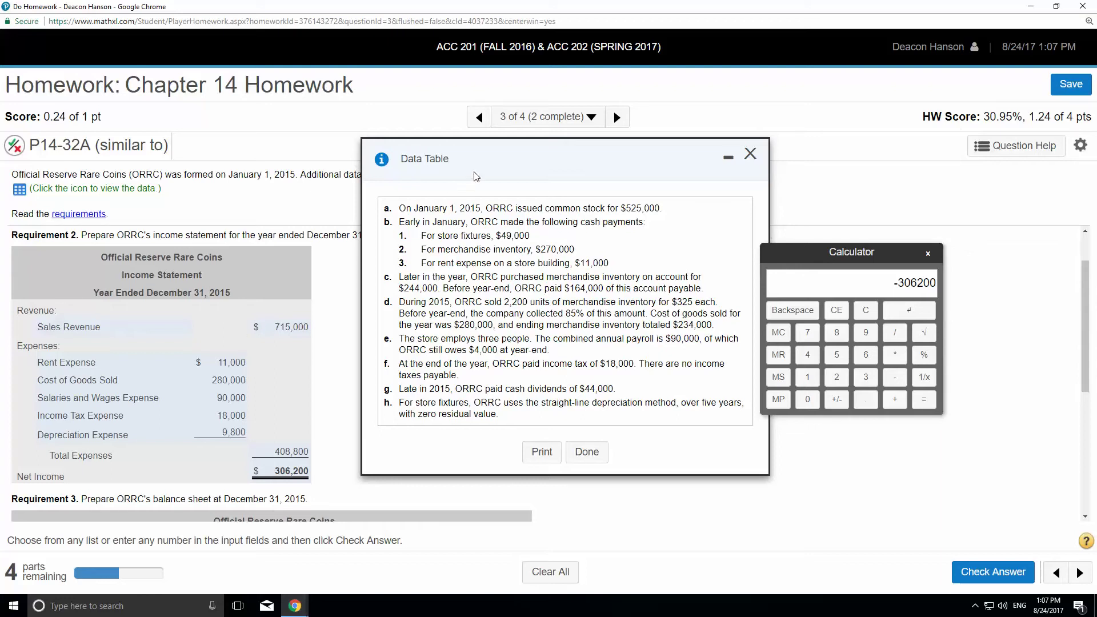
drag(479, 169, 491, 193)
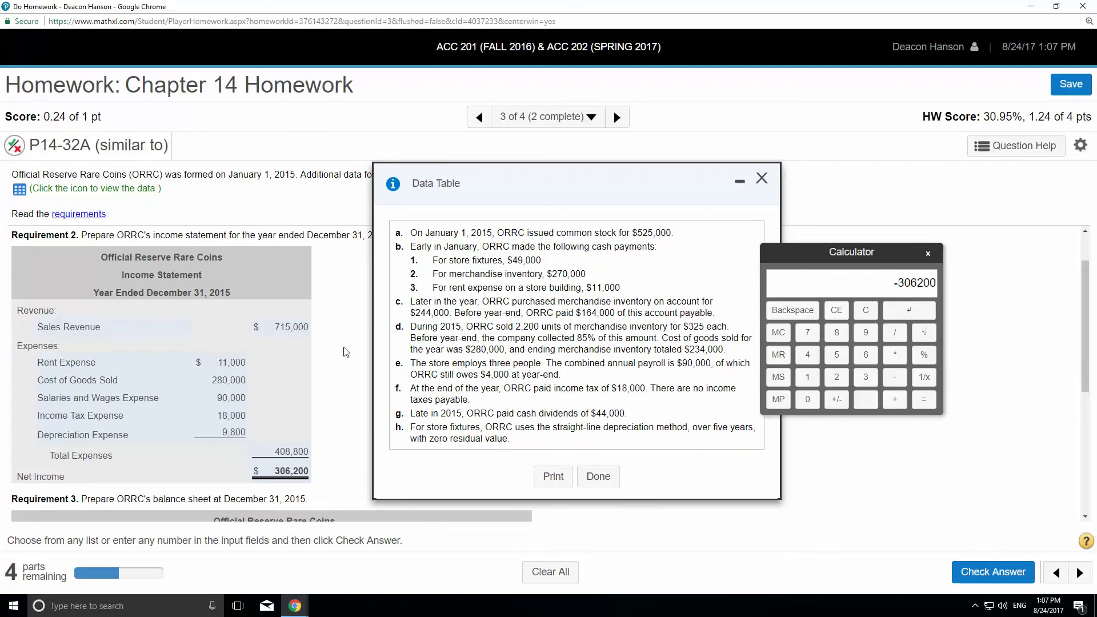
scroll(343, 348, down, 5)
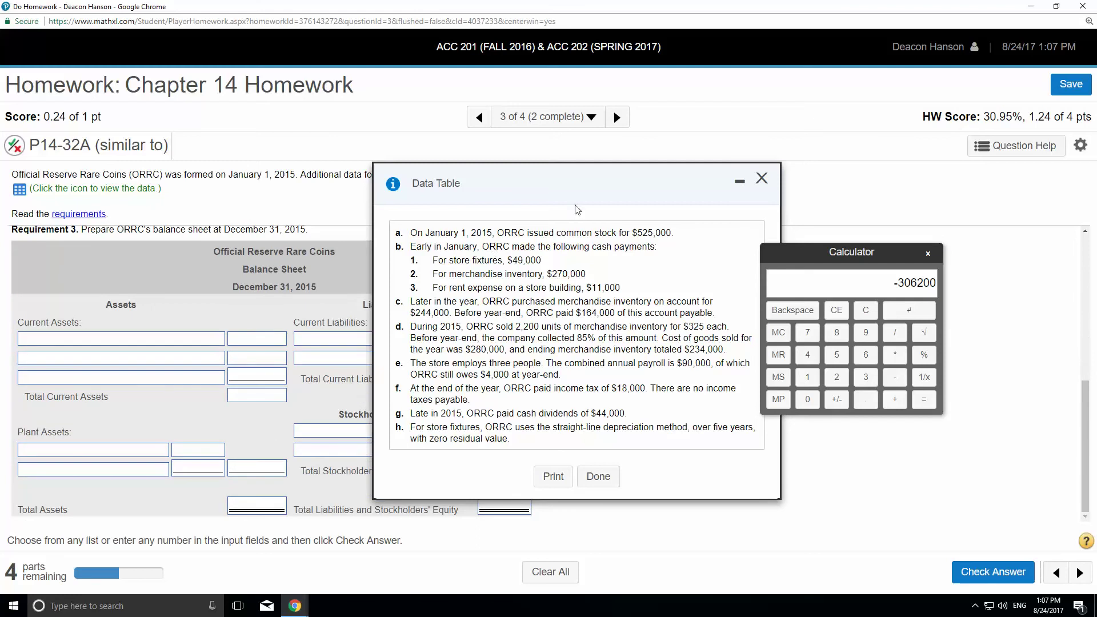
drag(576, 207, 807, 185)
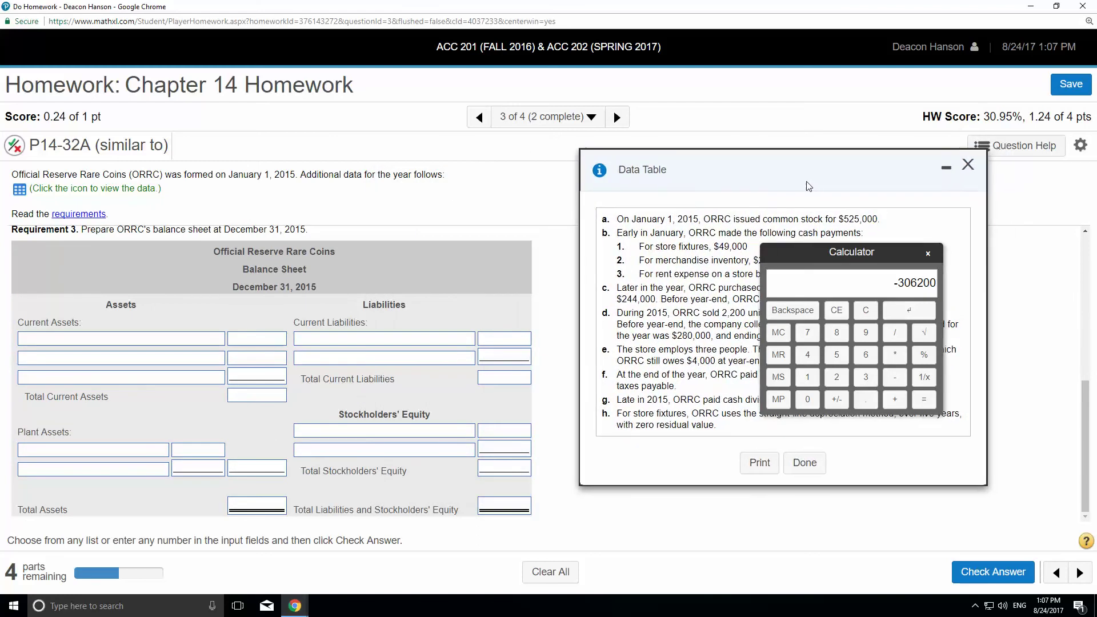
scroll(468, 301, up, 2)
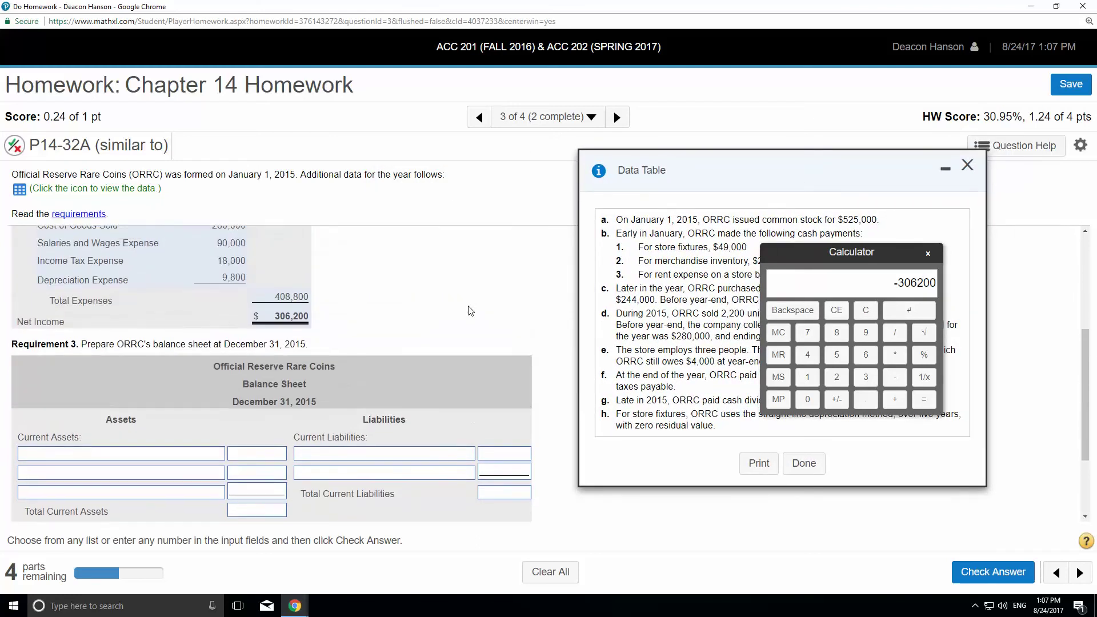
scroll(470, 311, up, 4)
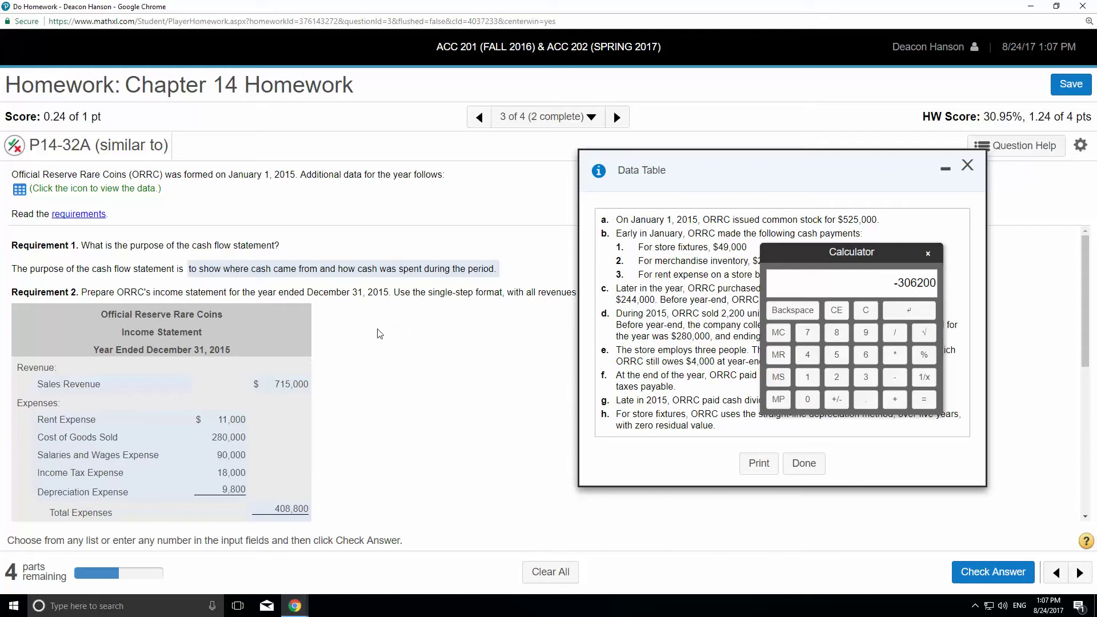
scroll(395, 354, down, 2)
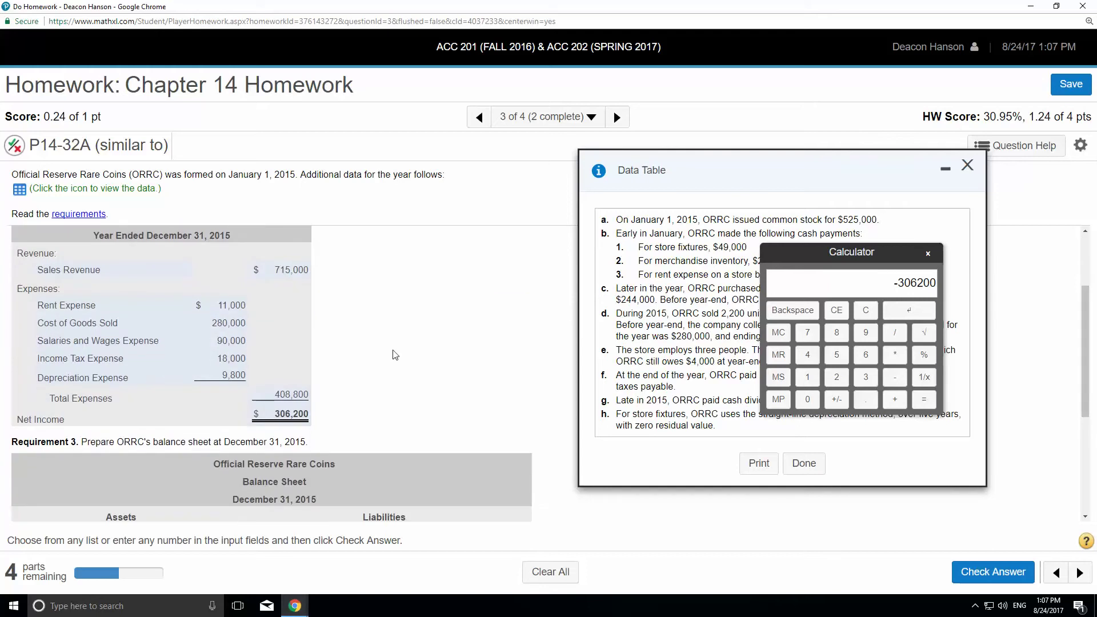
scroll(384, 342, up, 1)
scroll(382, 332, down, 5)
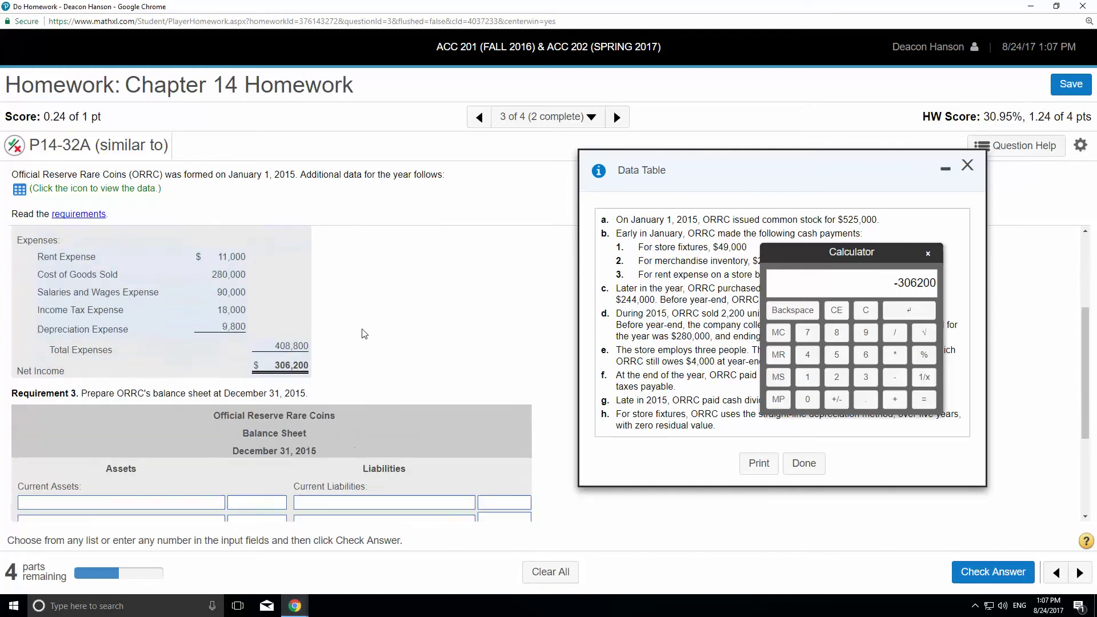
scroll(355, 325, up, 5)
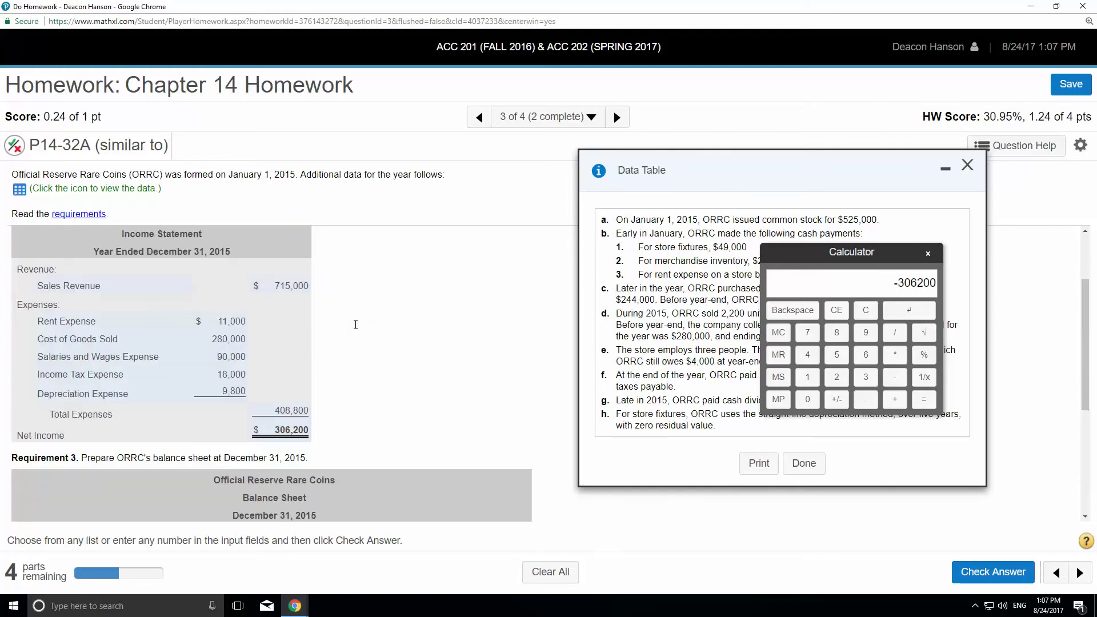
scroll(228, 366, down, 5)
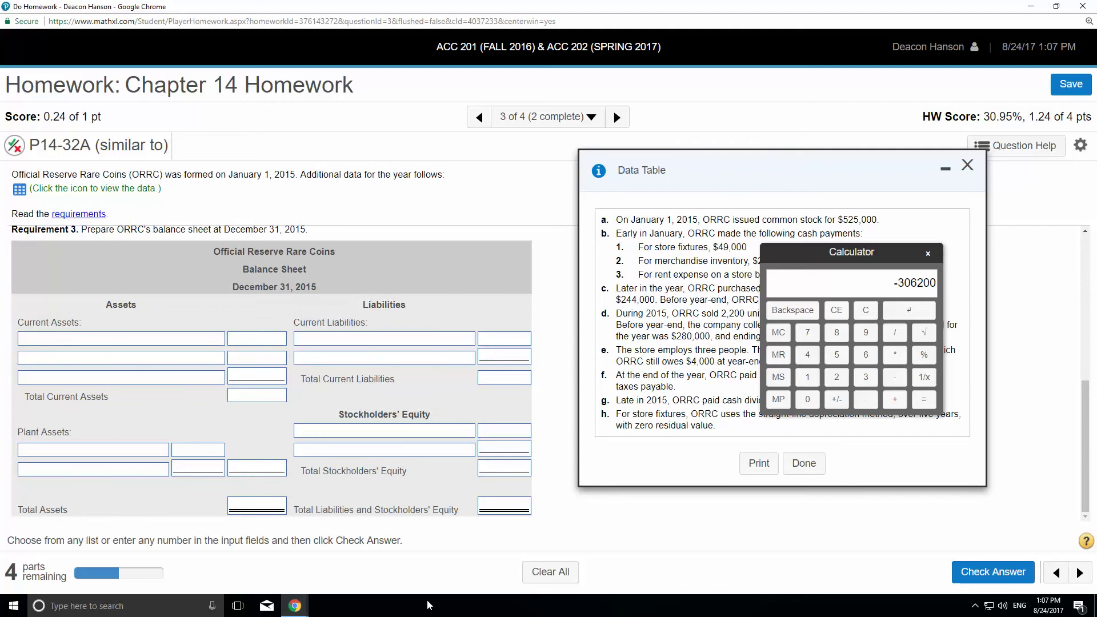
Switch to Excel, create a blank workbook and snap its window beside the homework page.
click(16, 609)
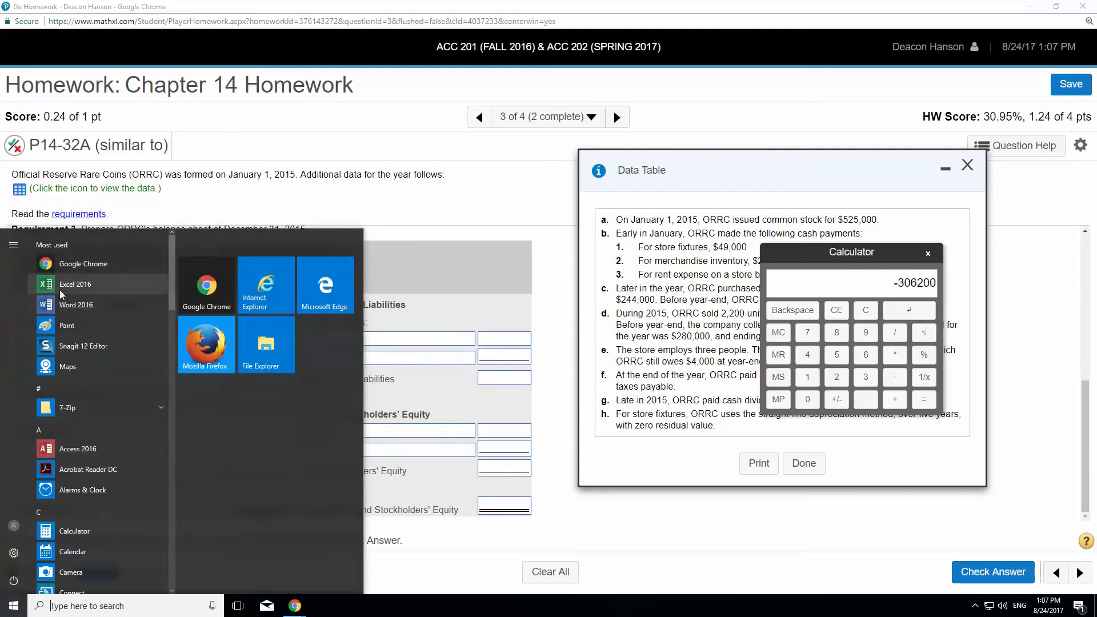
click(59, 287)
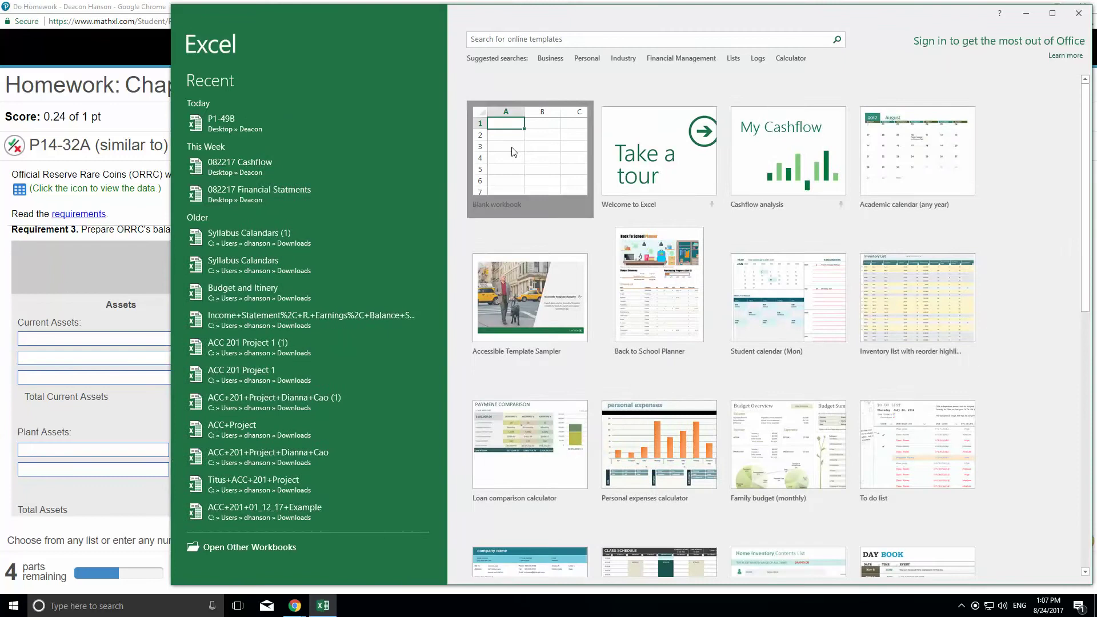
click(540, 131)
drag(938, 18, 1094, 20)
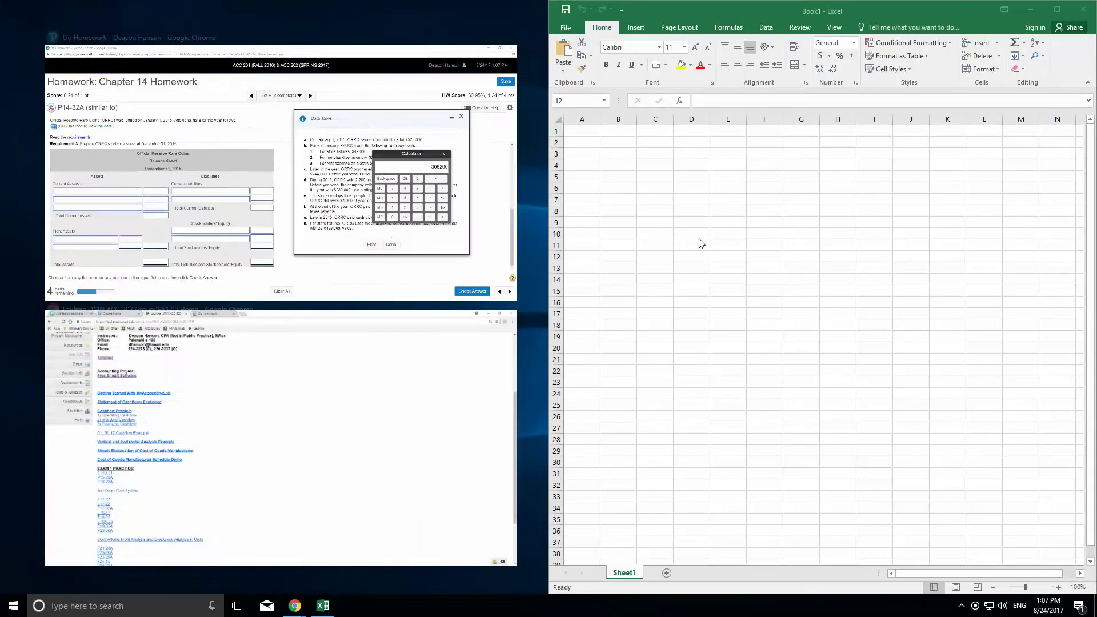
scroll(665, 293, up, 5)
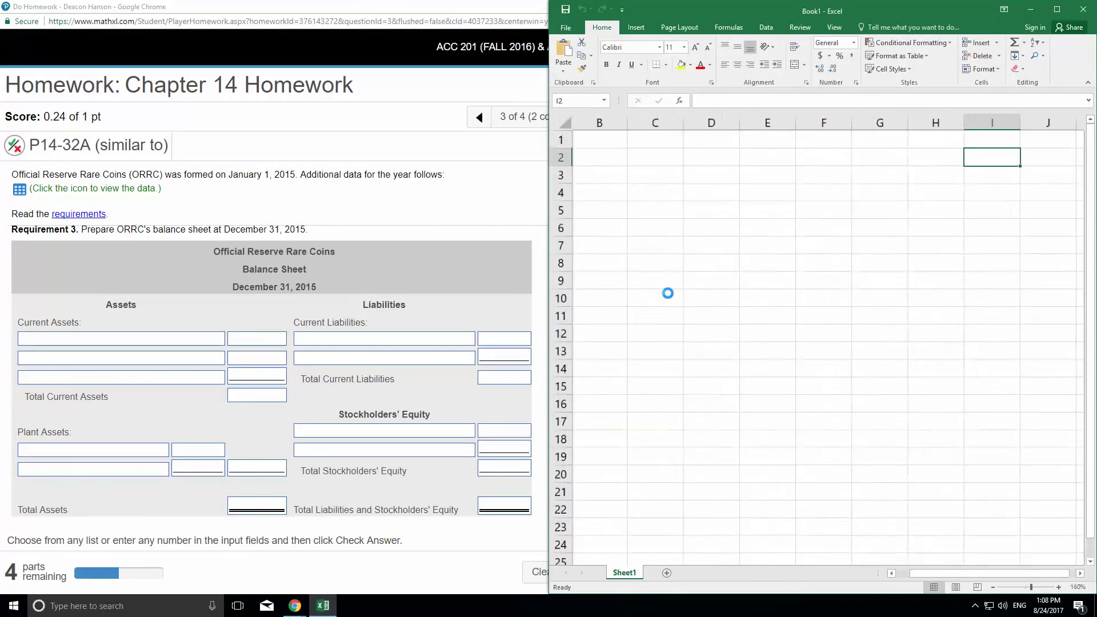
Label cells D6 to D9 as Beginning RE, add: Net Income, less: Dividends and Ending RE for the retained earnings calculation.
click(671, 247)
text(B)
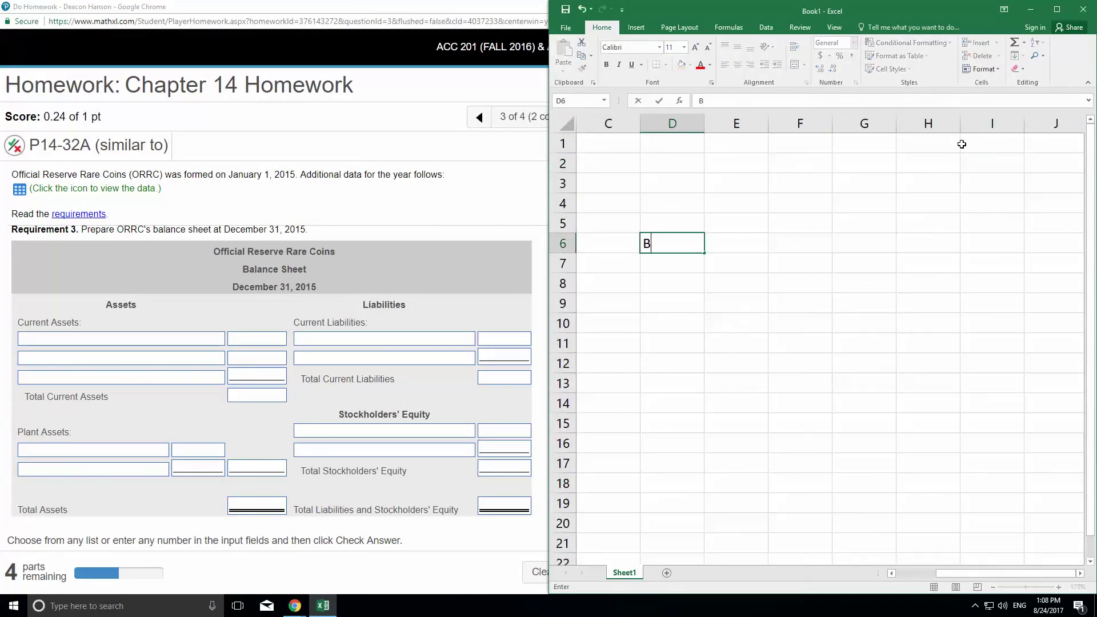
text(eginning RE)
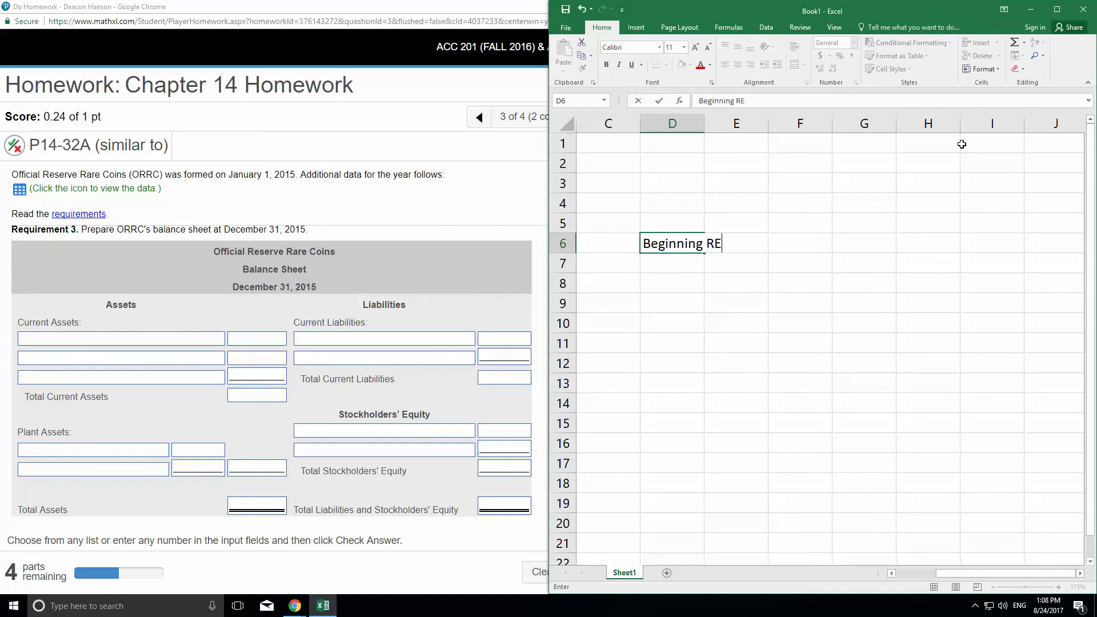
key(Return)
text(add)
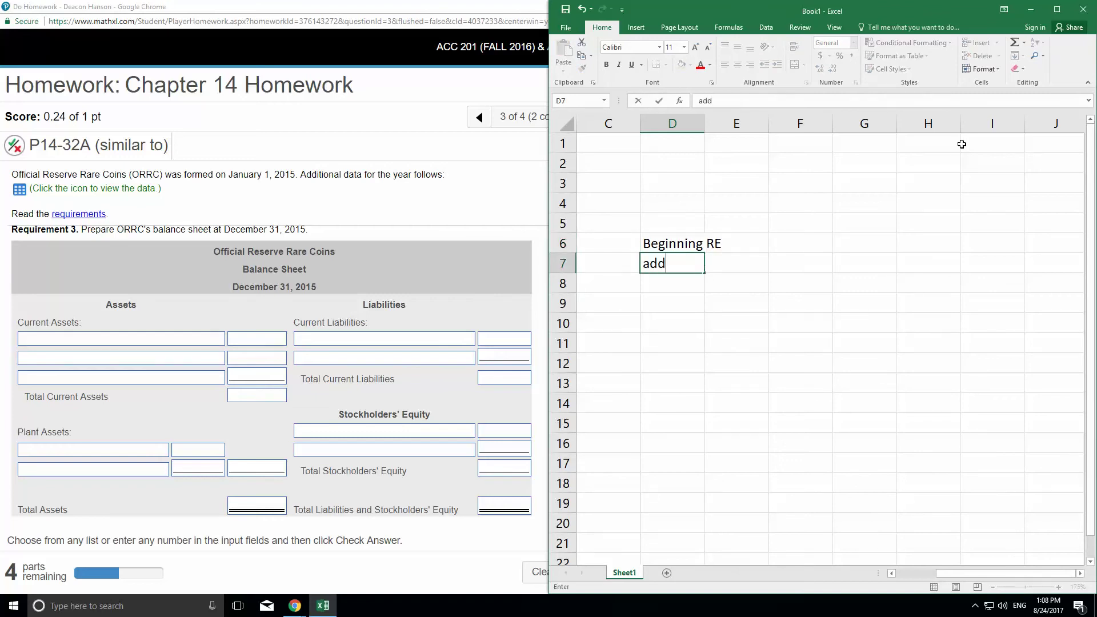
text(: Net Income)
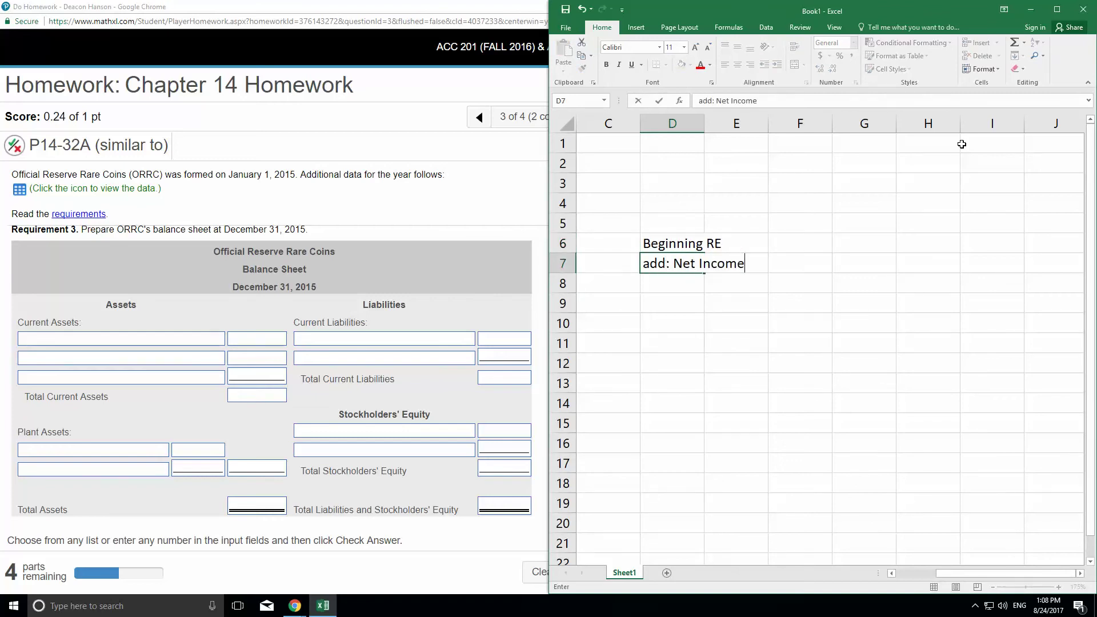
key(Return)
text(less: )
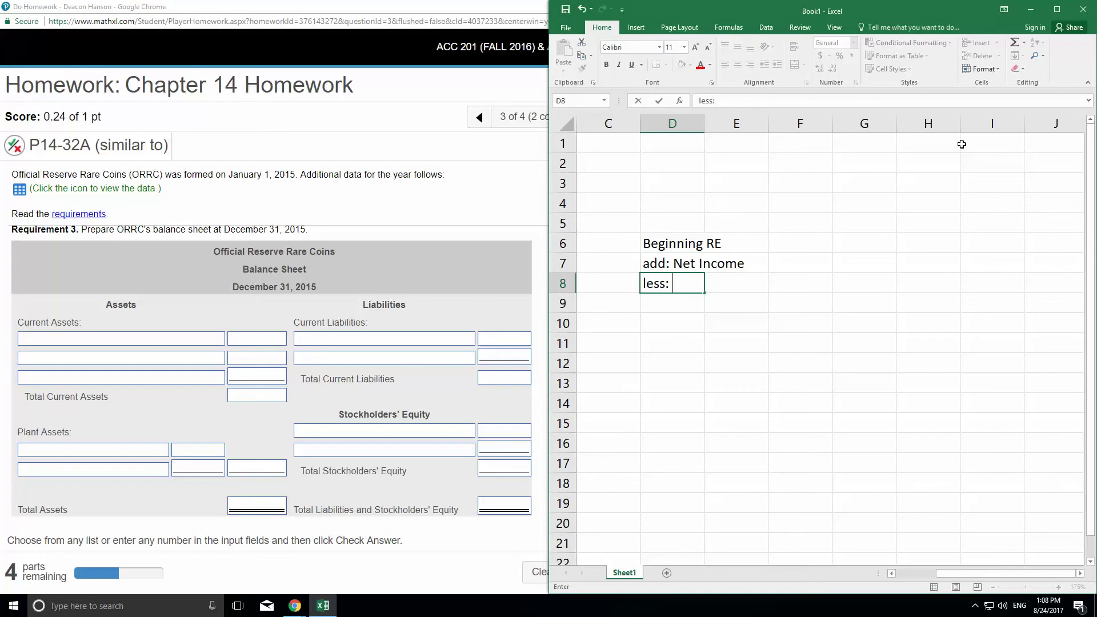
text(Dividends)
key(Return)
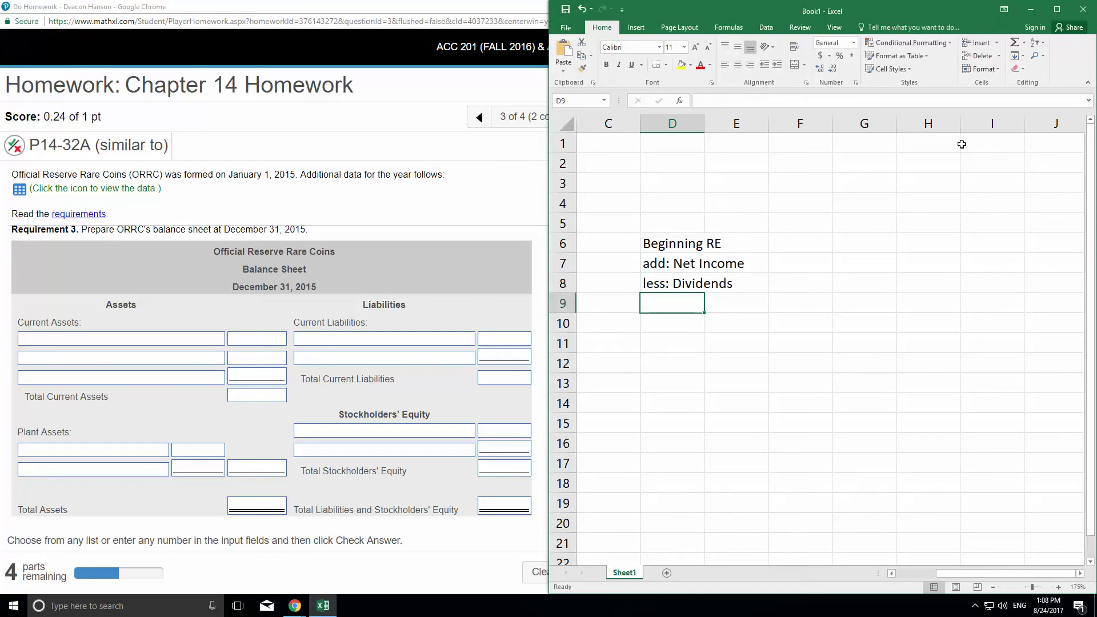
text(Ending RE)
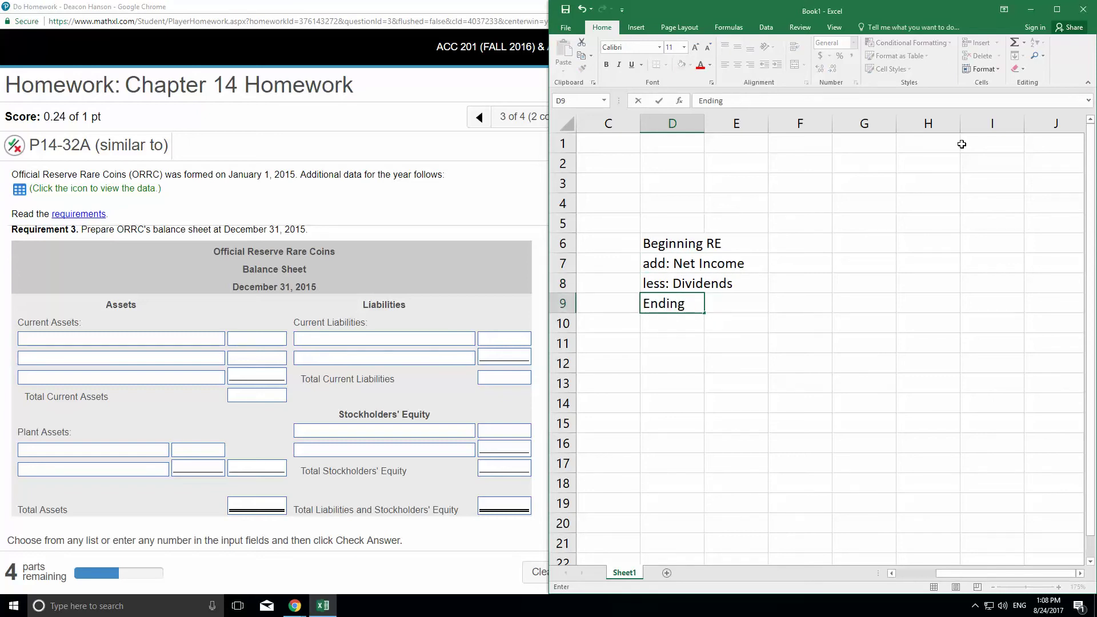
key(Tab)
Complete the Ending RE label and enter 0 as the beginning retained earnings in cell F6.
key(Tab)
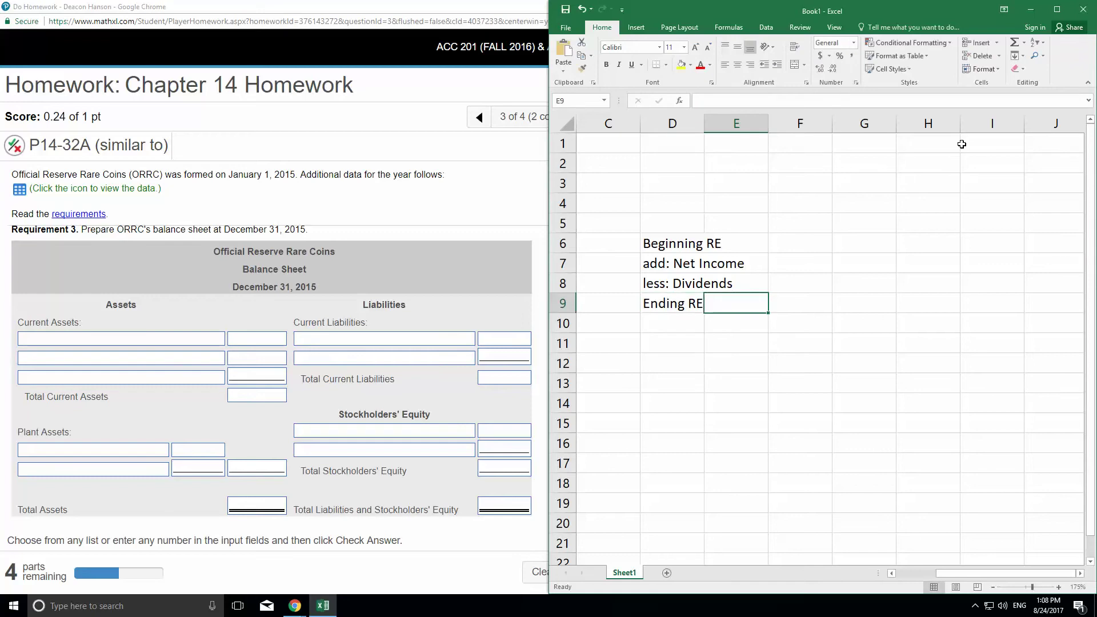
key(Up)
key(Up)
key(Up)
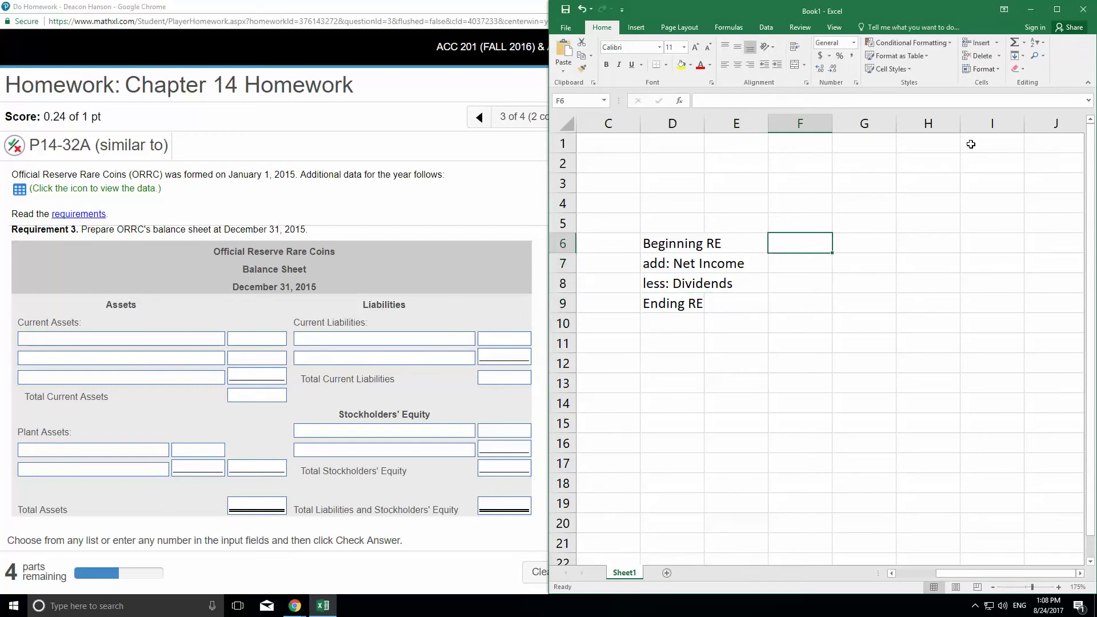
text(0)
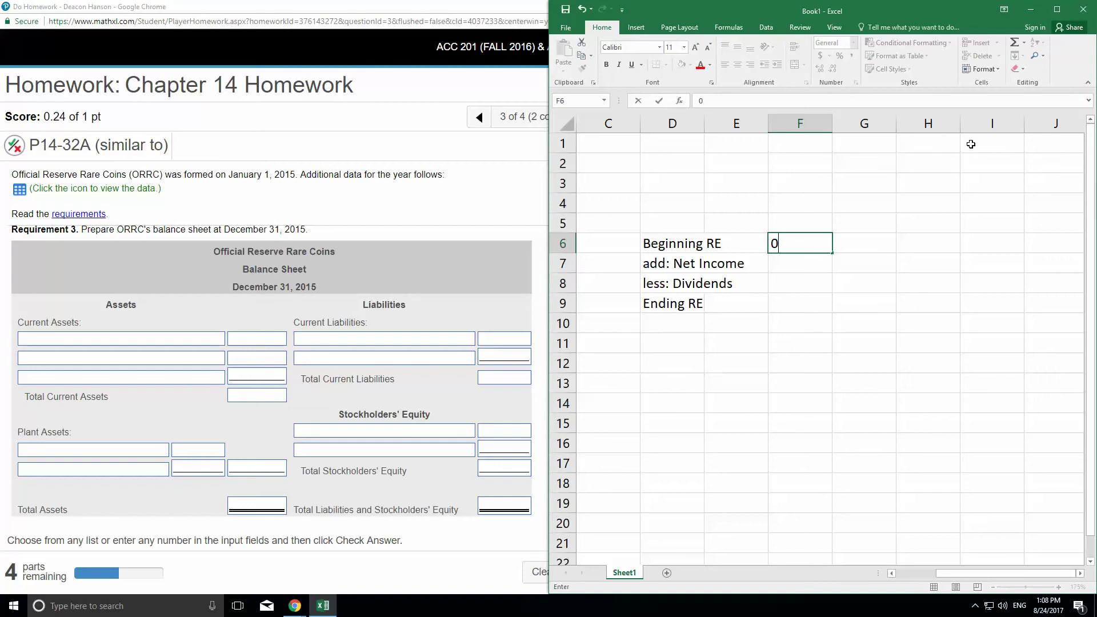
key(Return)
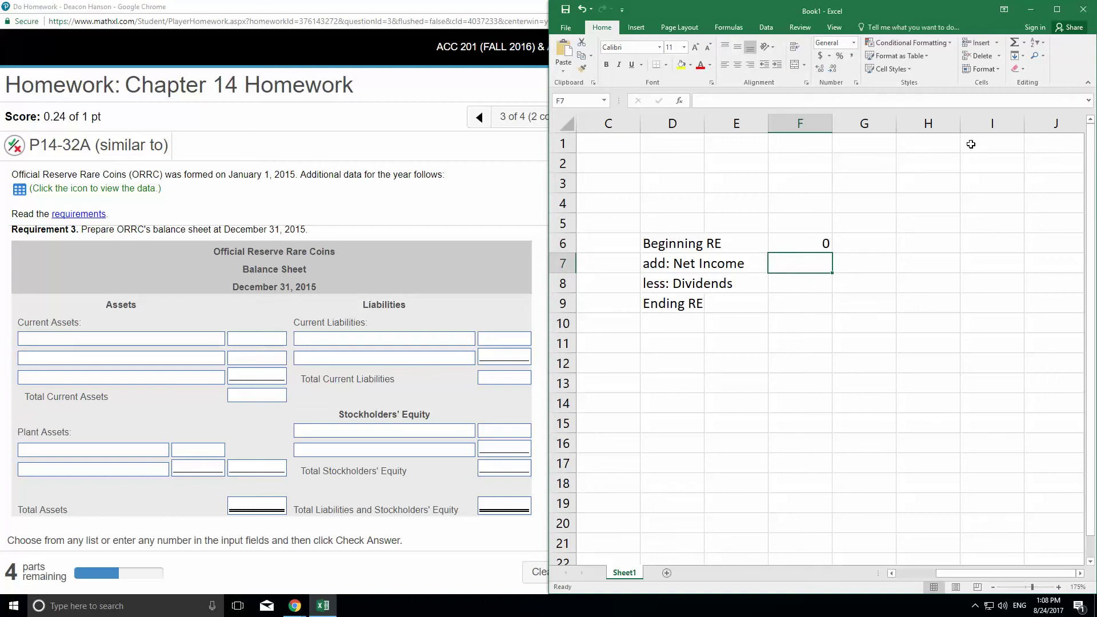
Look up net income on the homework page's income statement and enter 306200 in cell F7 of the Excel sheet.
click(403, 232)
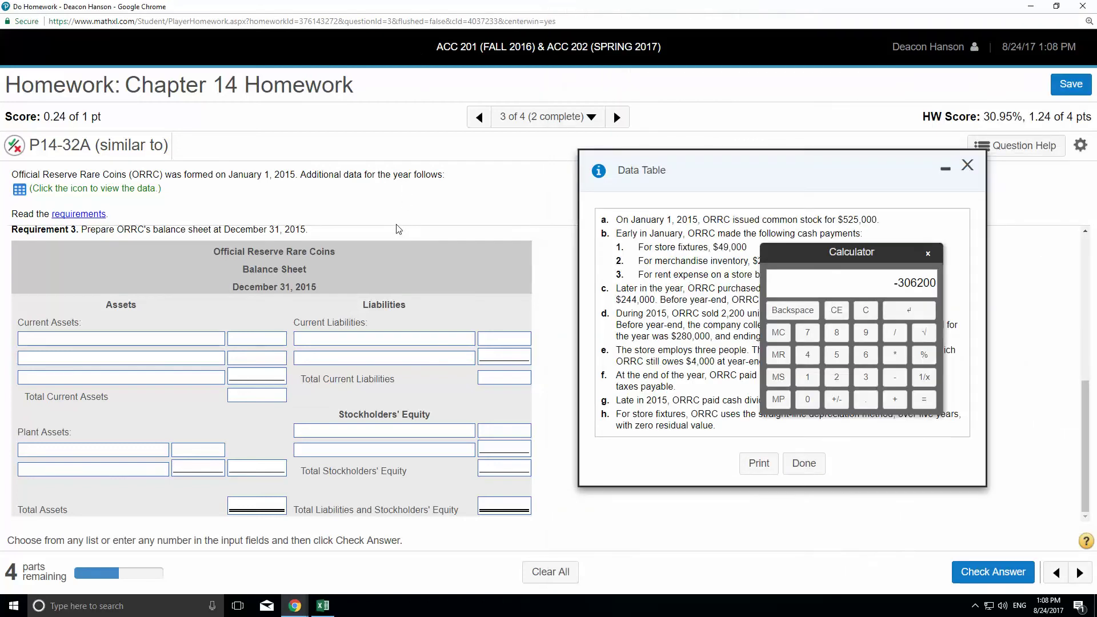
scroll(402, 265, up, 3)
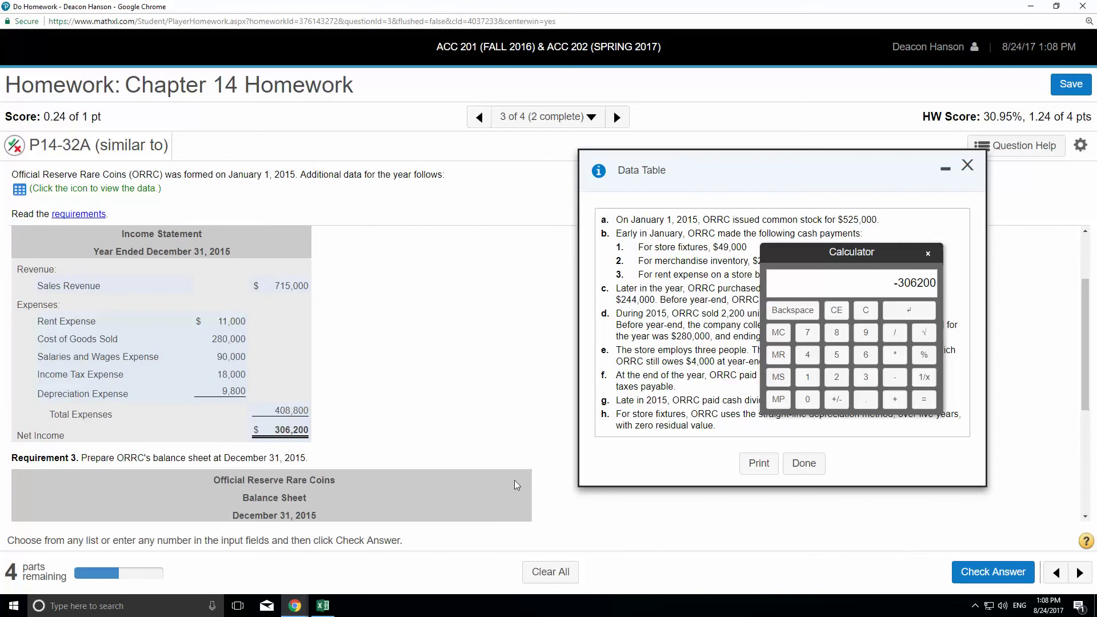
click(322, 605)
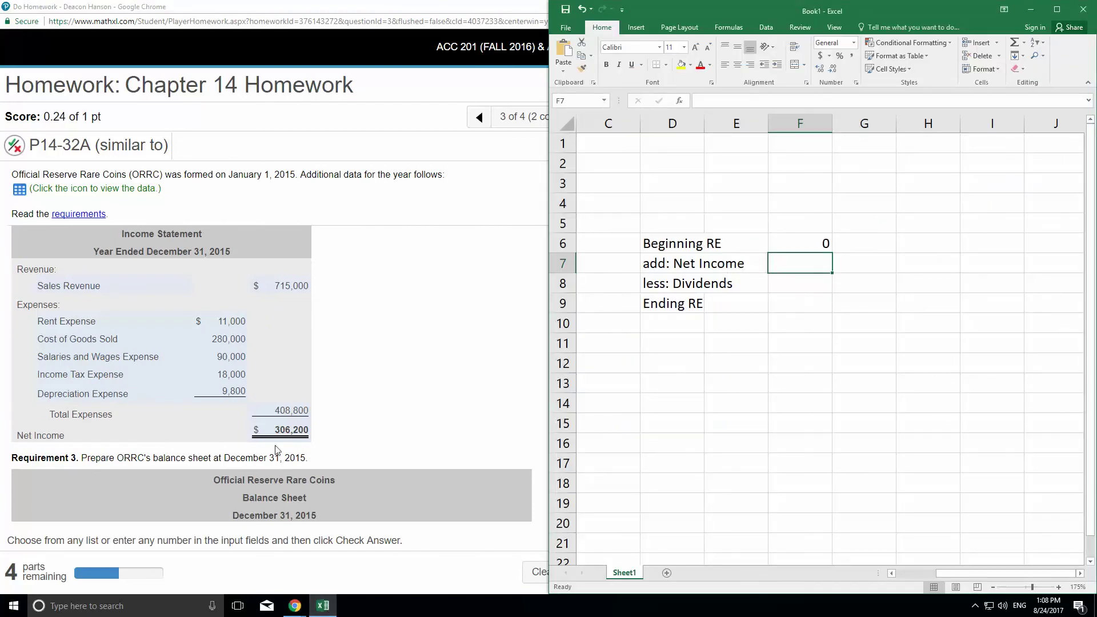
text(306200)
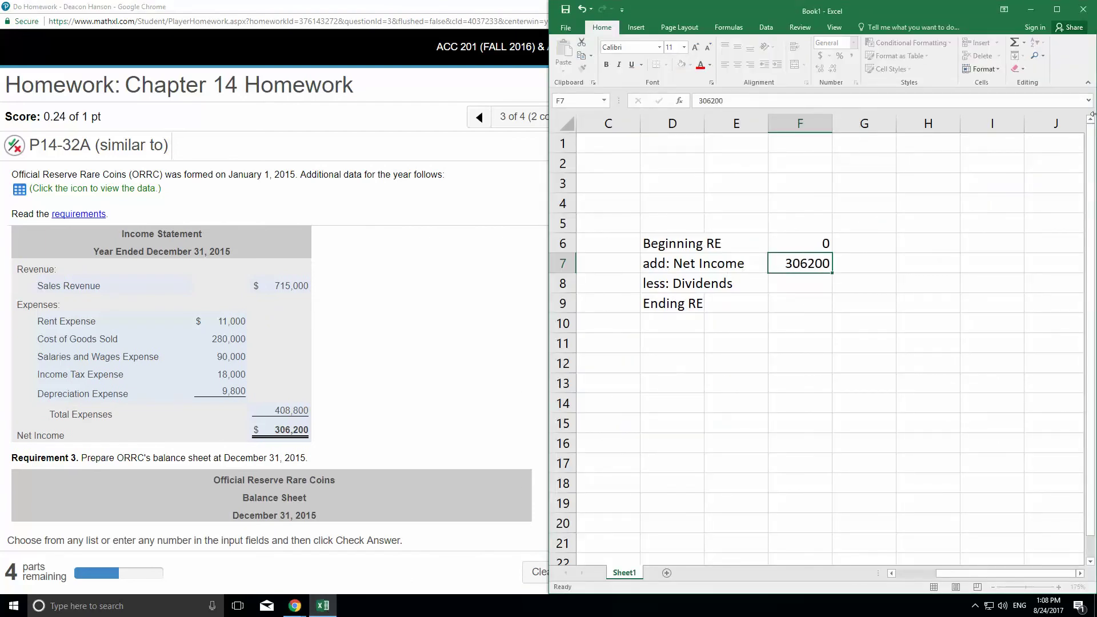
key(Return)
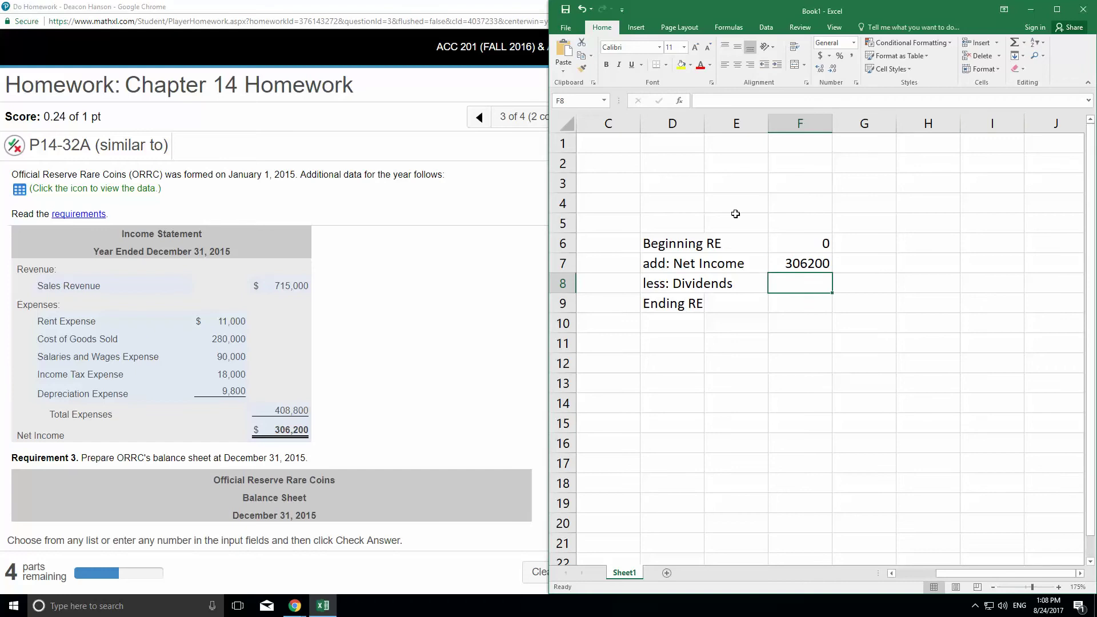
Return to the homework page in Chrome, close the calculator covering the Data Table and find the cash dividends in item g.
click(295, 605)
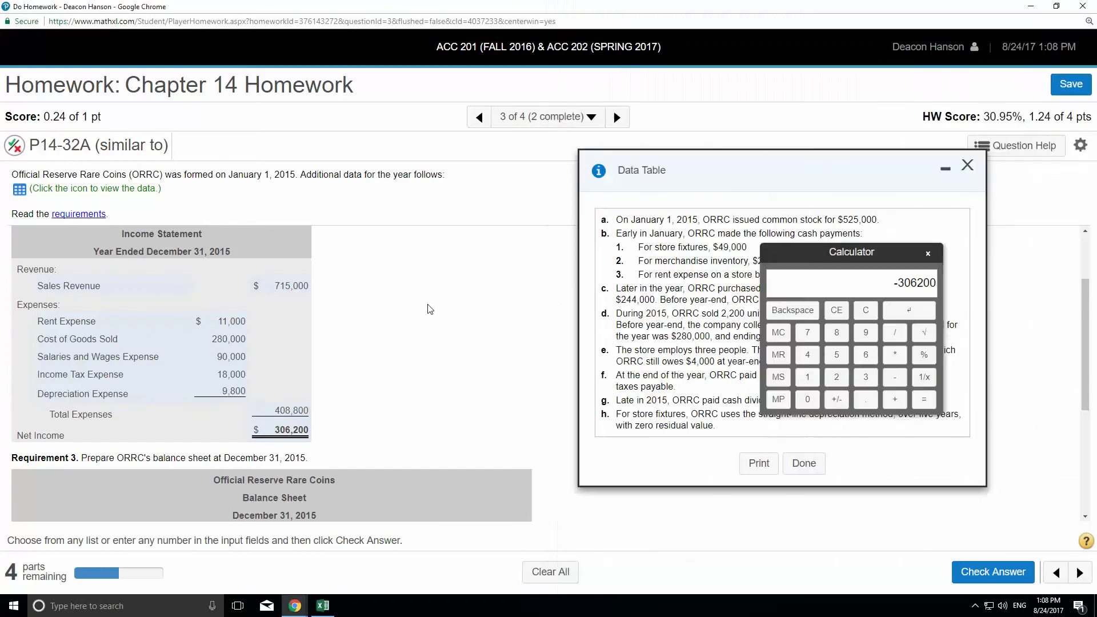
click(926, 254)
drag(897, 171, 817, 153)
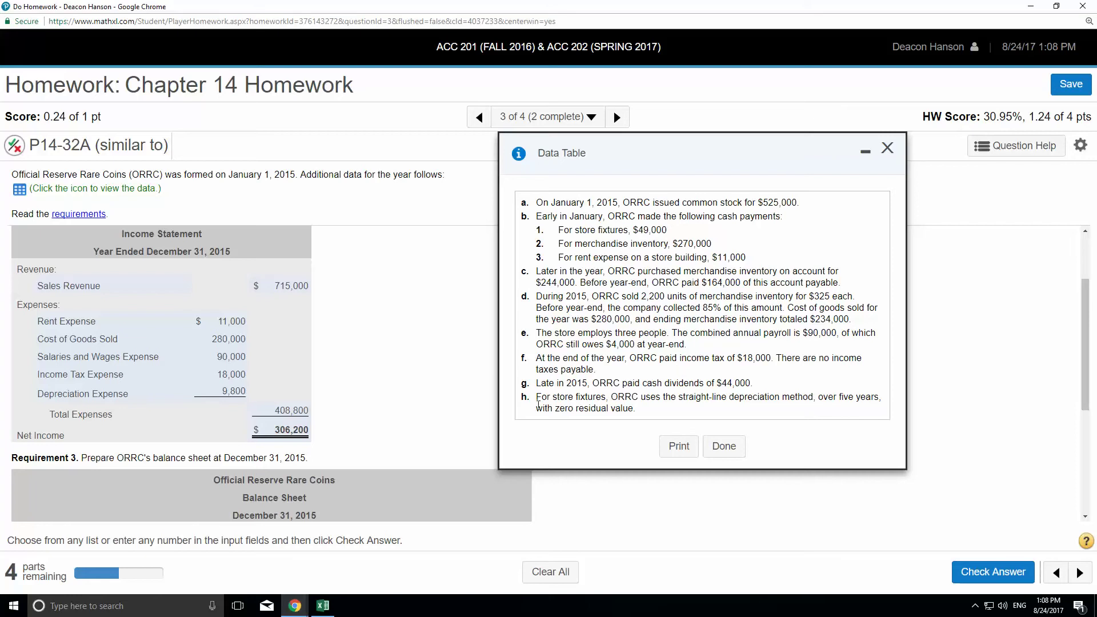
drag(524, 384, 724, 382)
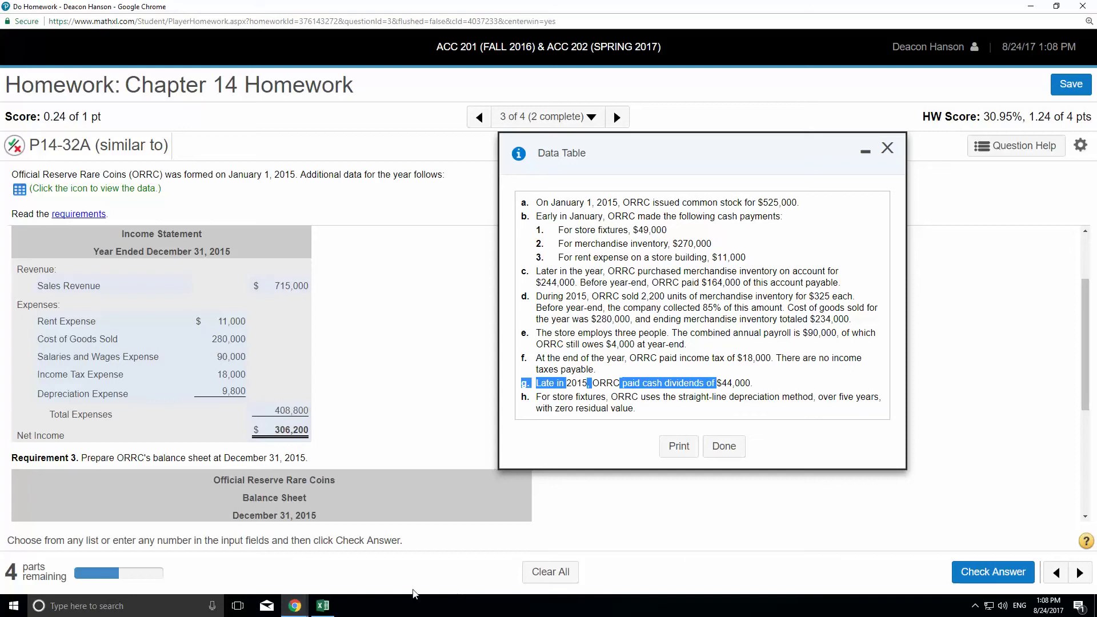
click(713, 368)
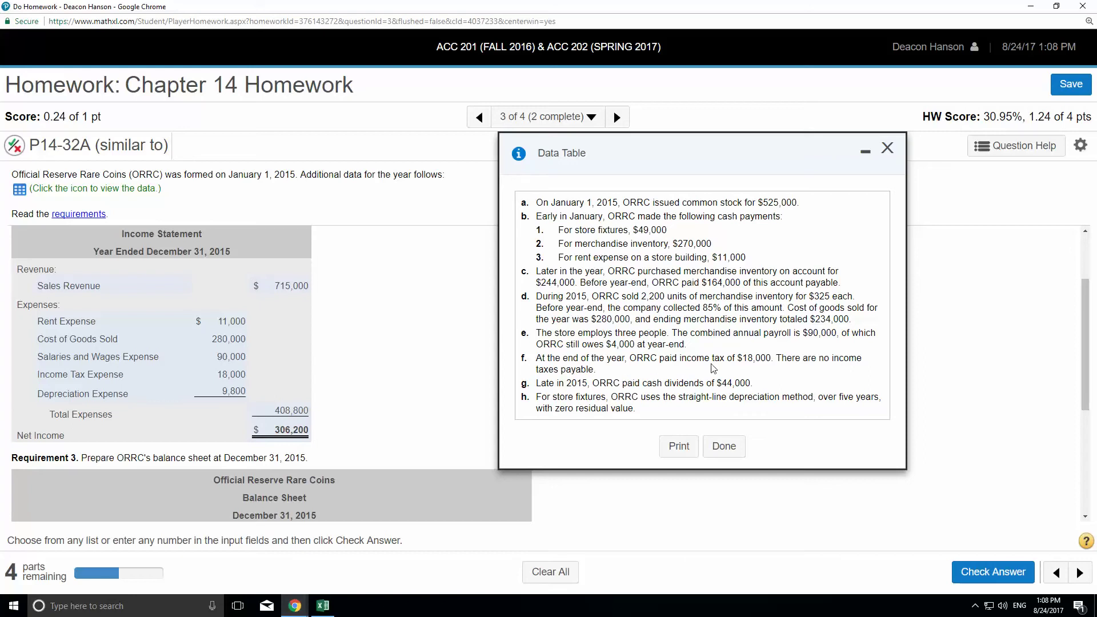
Shift the Data Table so its text shows beside Excel, and enter the dividends as -44000 in cell F8.
click(322, 606)
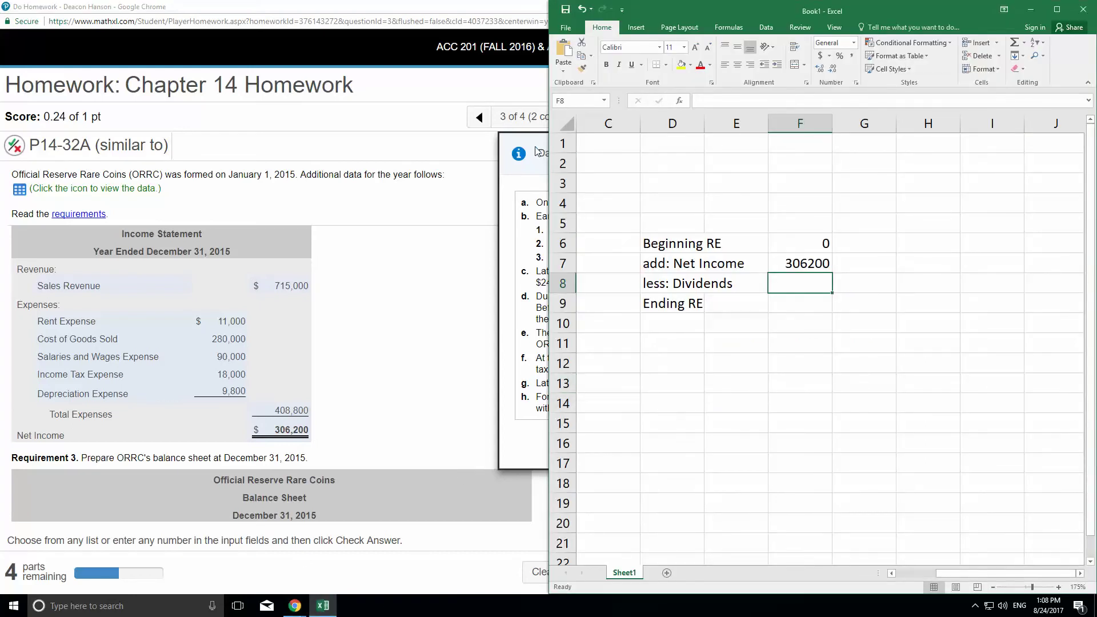
click(494, 311)
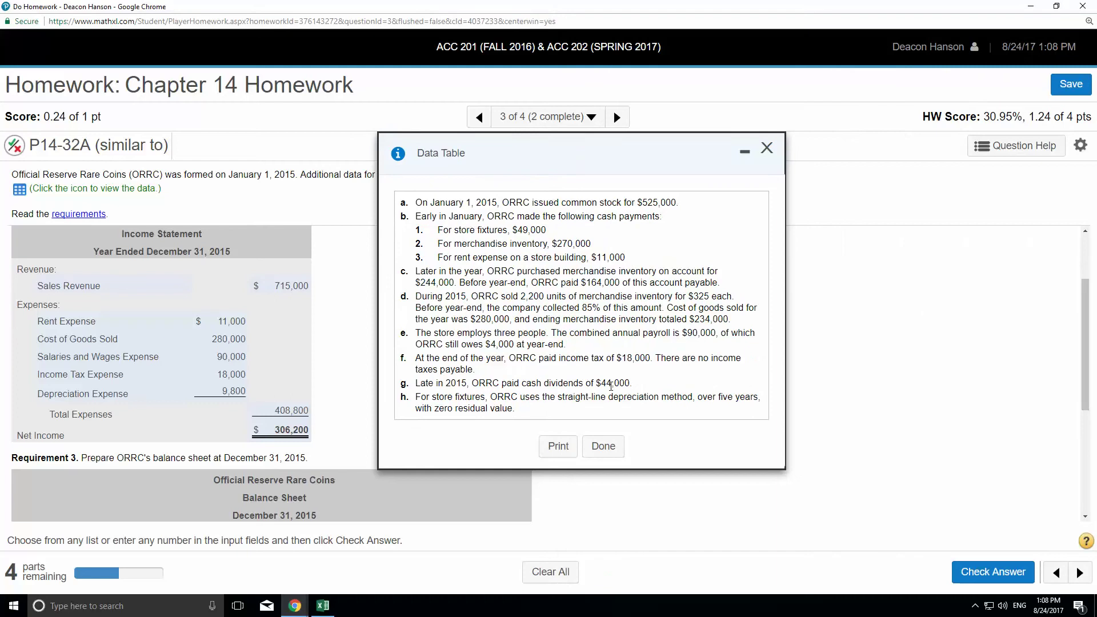
click(323, 606)
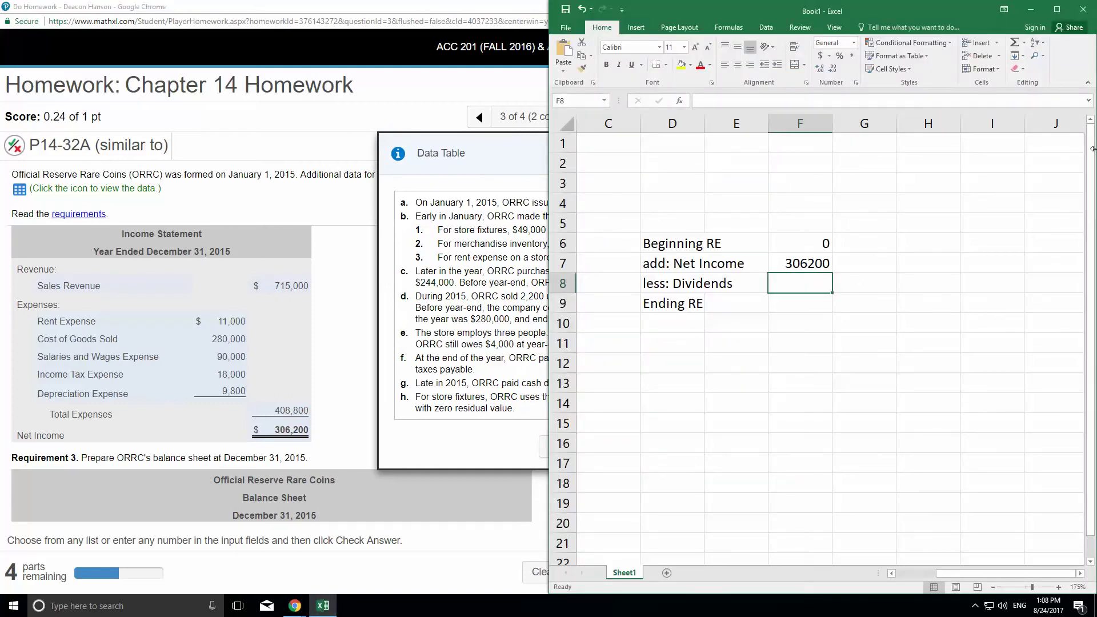
text(-444)
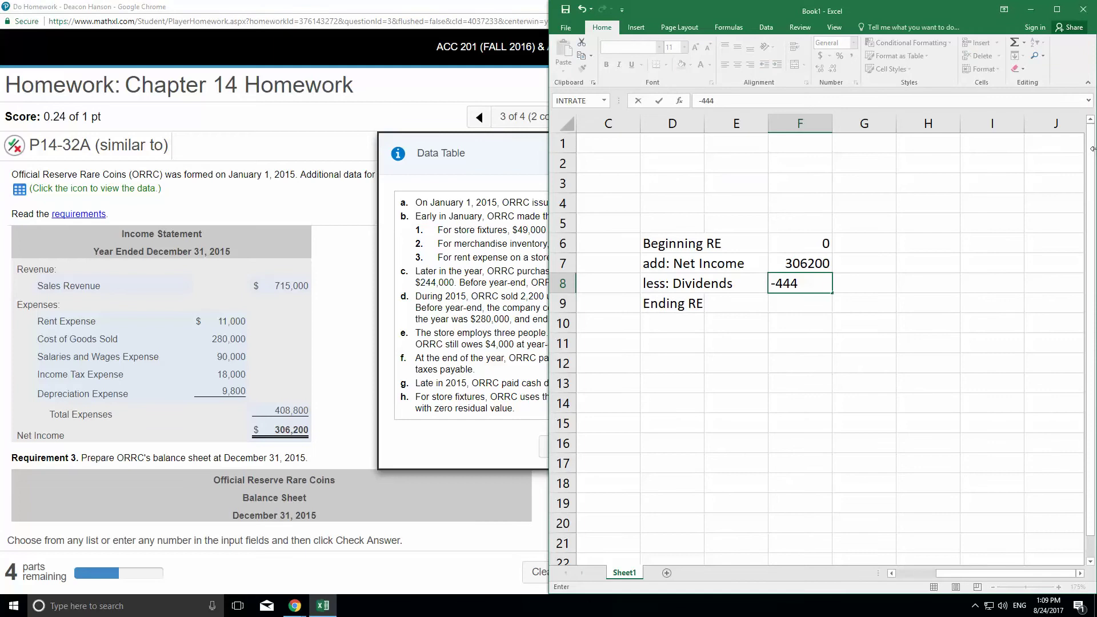
key(BackSpace)
text(000)
key(Return)
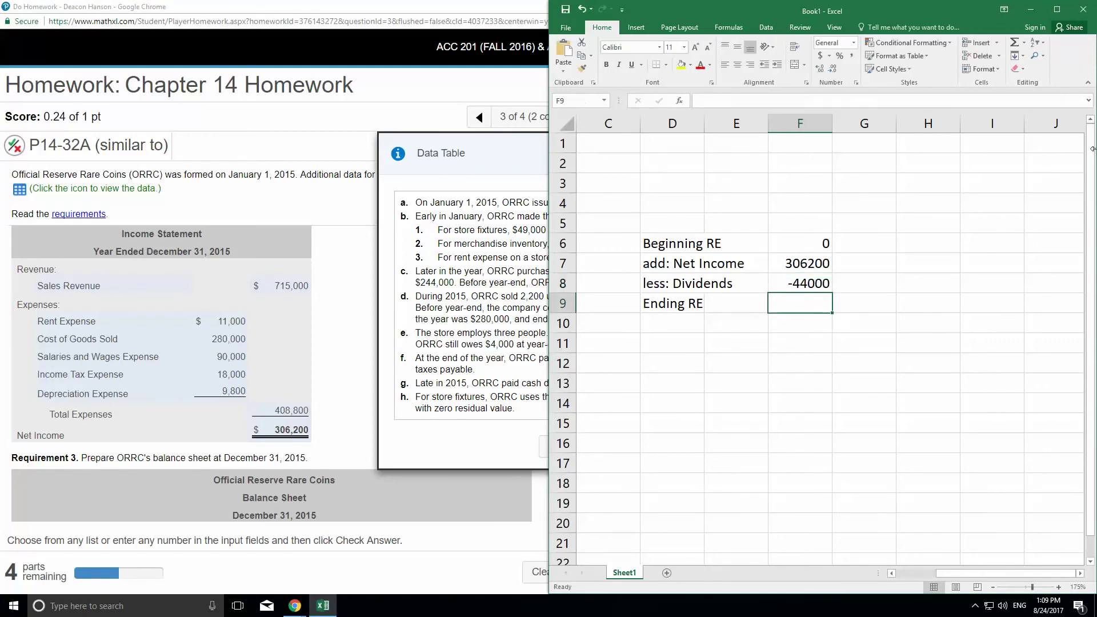
Calculate ending retained earnings in cell F9 with the formula =sum(F6:F8).
text(=sum(*)
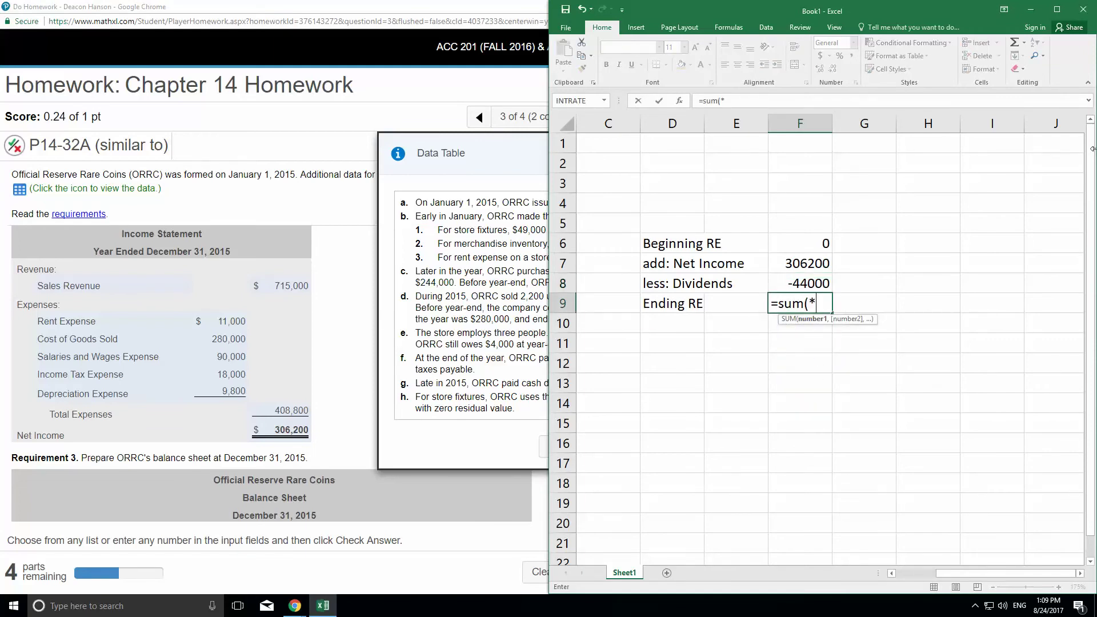
key(Up)
key(shift+Up)
key(shift+Up)
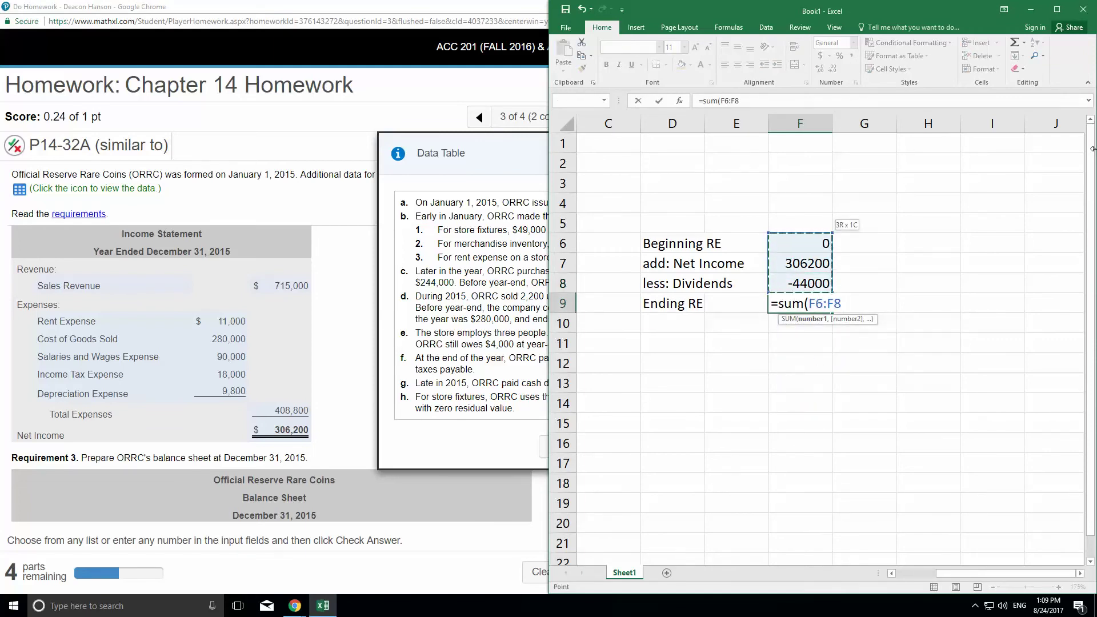
text())
key(Return)
Add a bottom border under the dividends amount in cell F8.
key(Up)
key(Up)
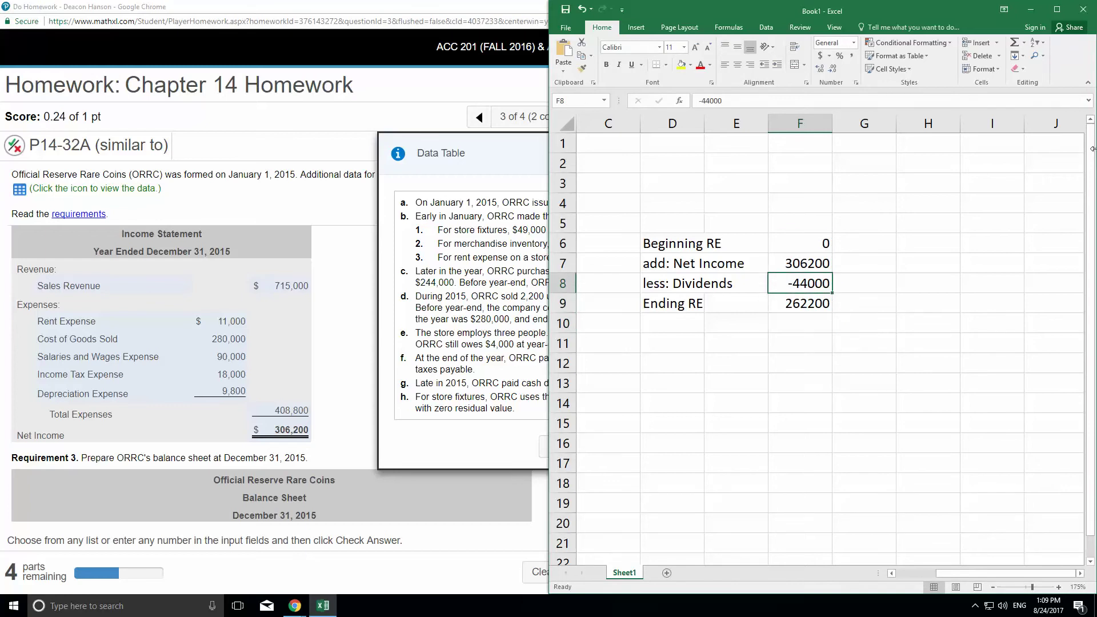
click(948, 278)
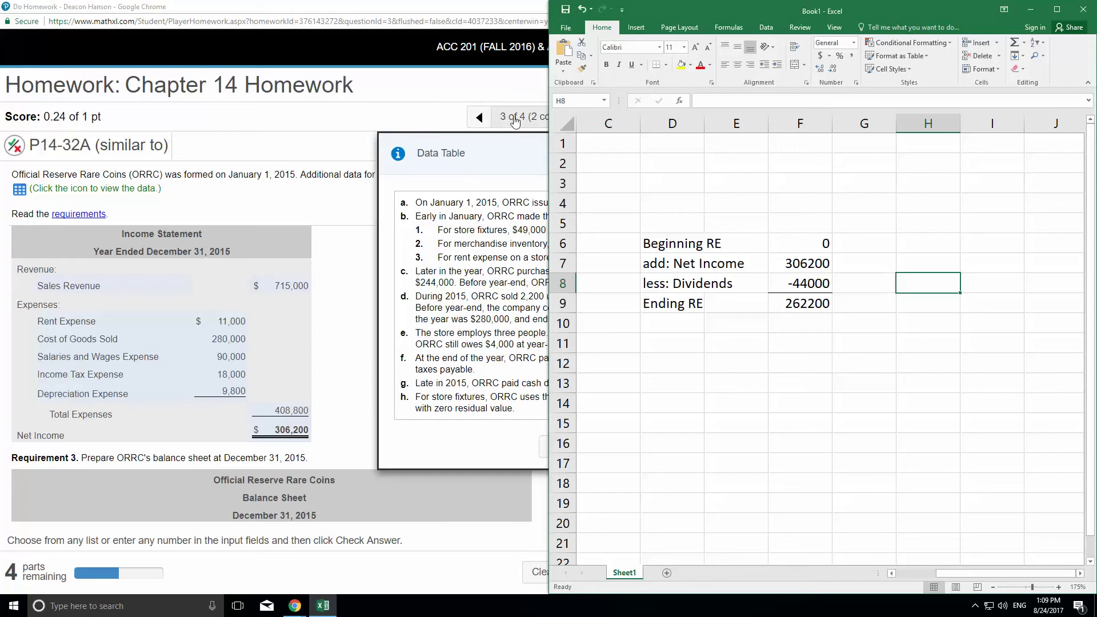
Return to the homework balance sheet, move the Data Table clear of it, and enter Retained Earnings of 262200 under Stockholders' Equity.
click(360, 349)
scroll(360, 337, down, 4)
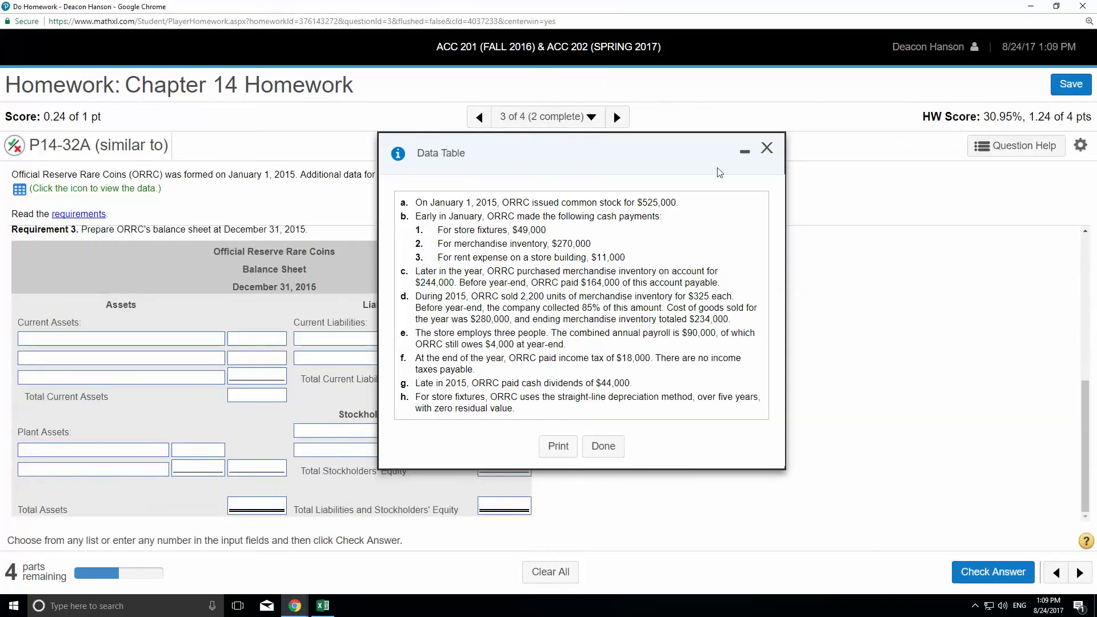
drag(696, 152, 883, 152)
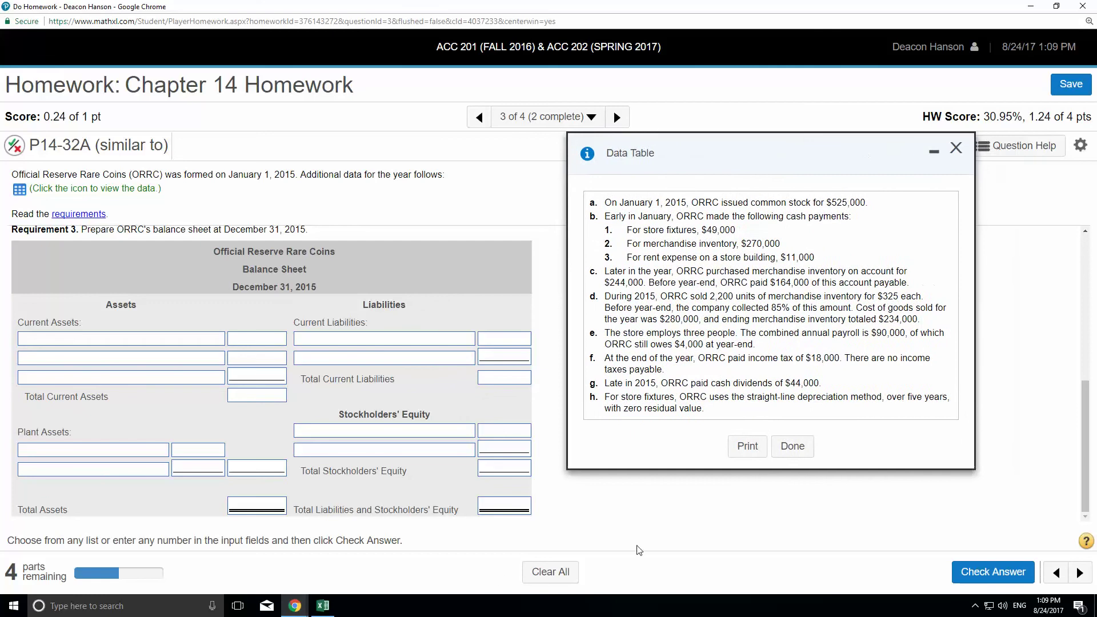
click(335, 605)
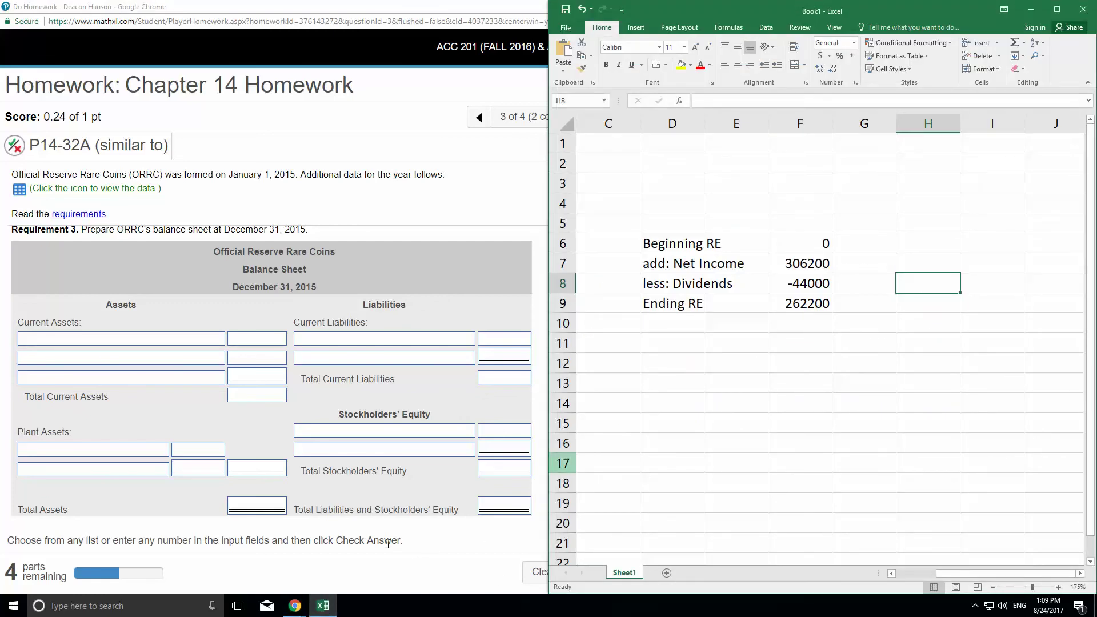
click(376, 451)
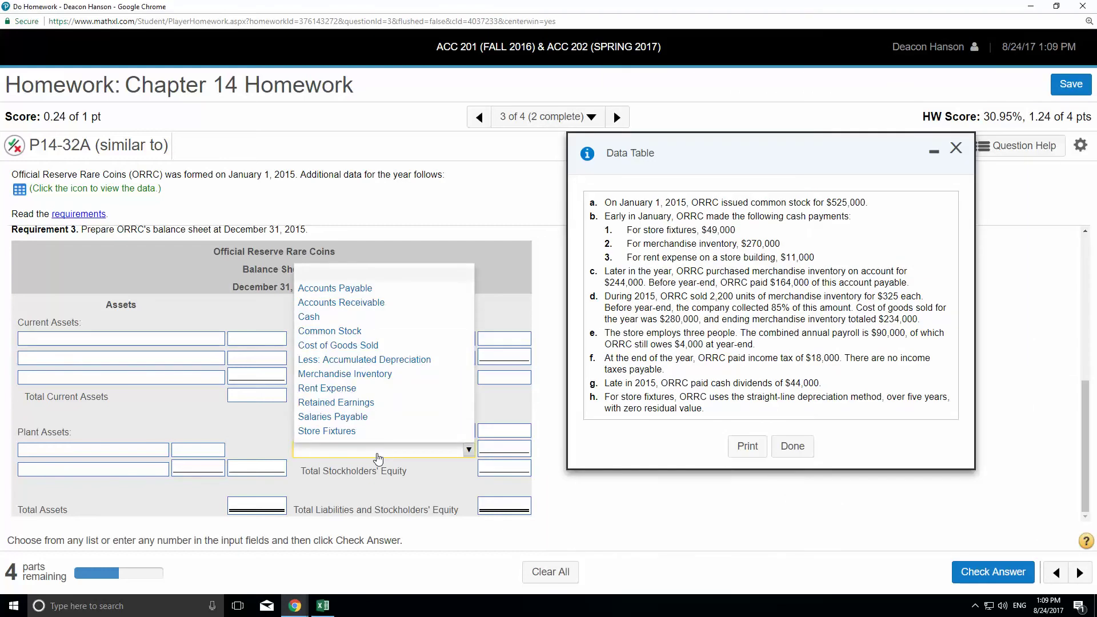
click(350, 403)
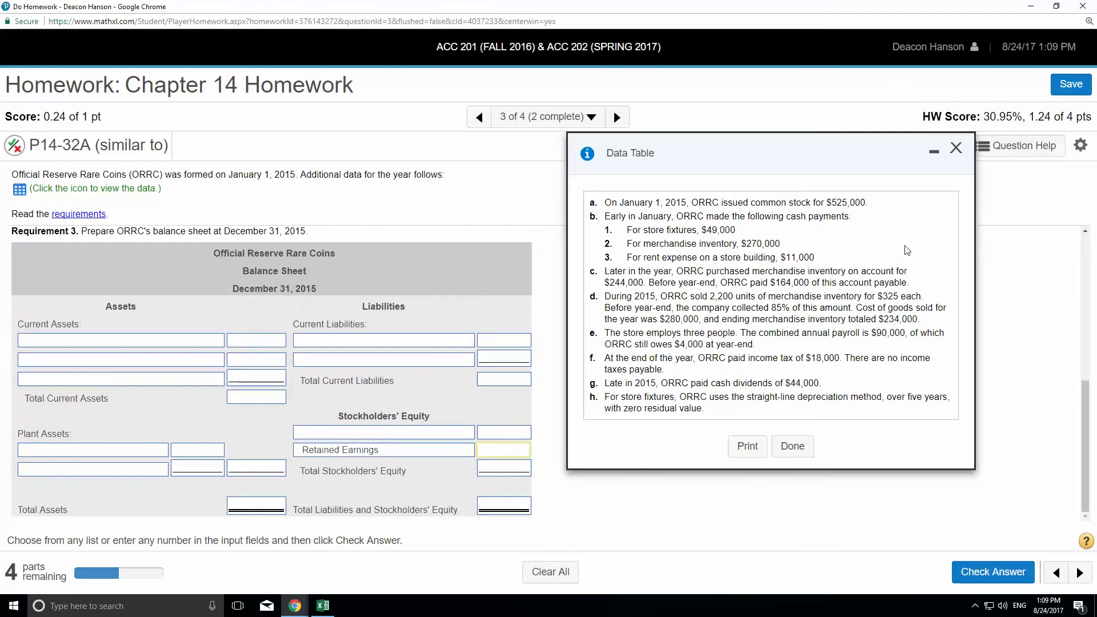
text(262200)
Fill the first Stockholders' Equity line with Common Stock at 525000.
click(436, 433)
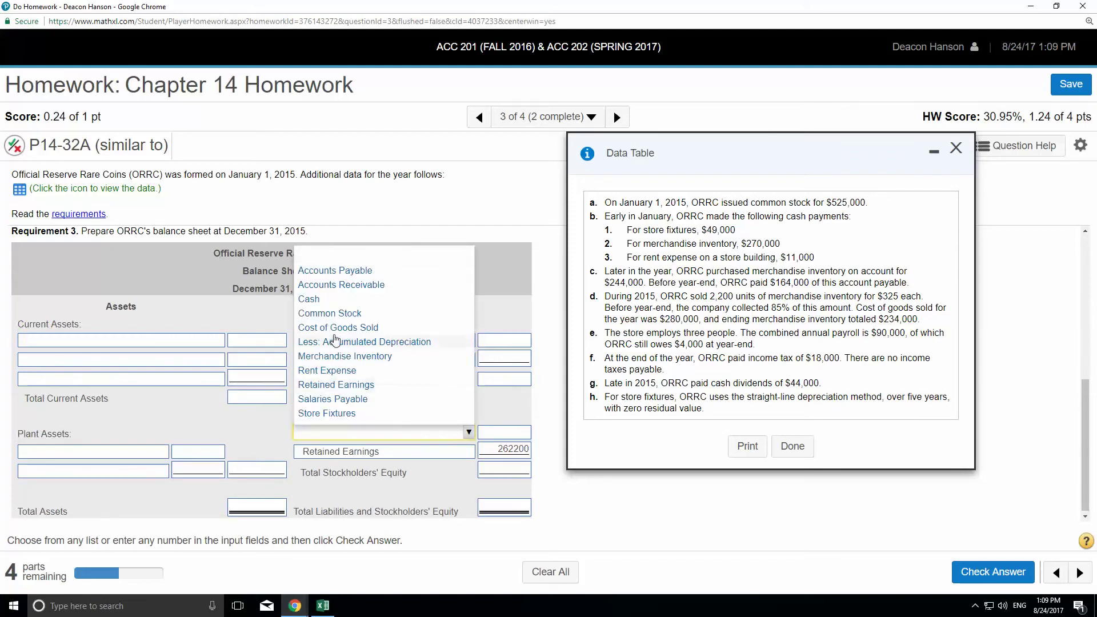
click(334, 315)
click(499, 435)
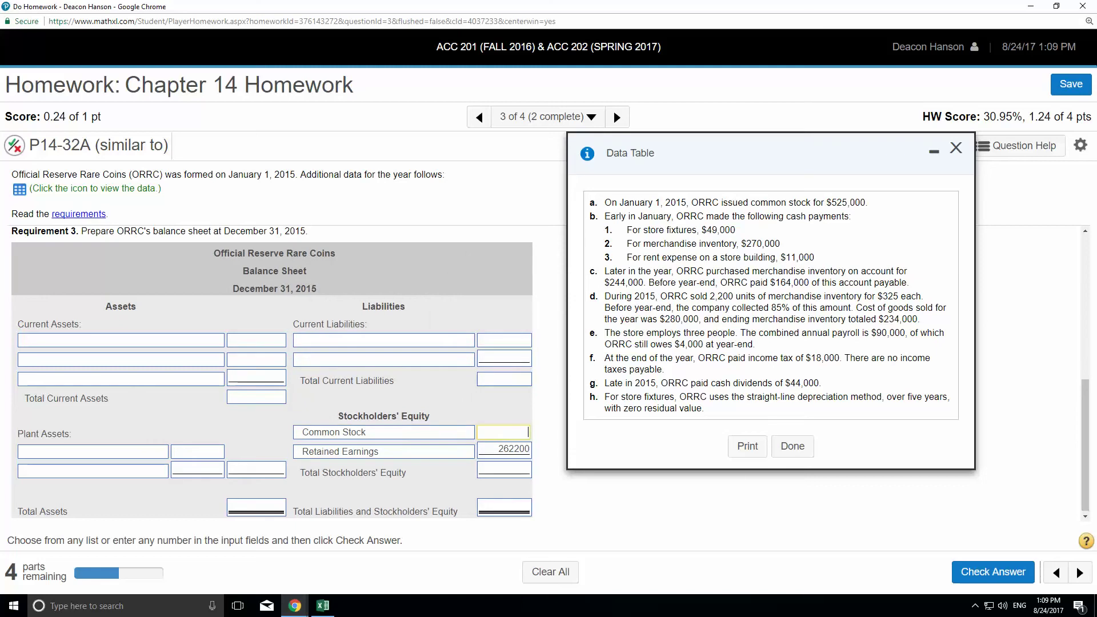
text(525000)
click(488, 407)
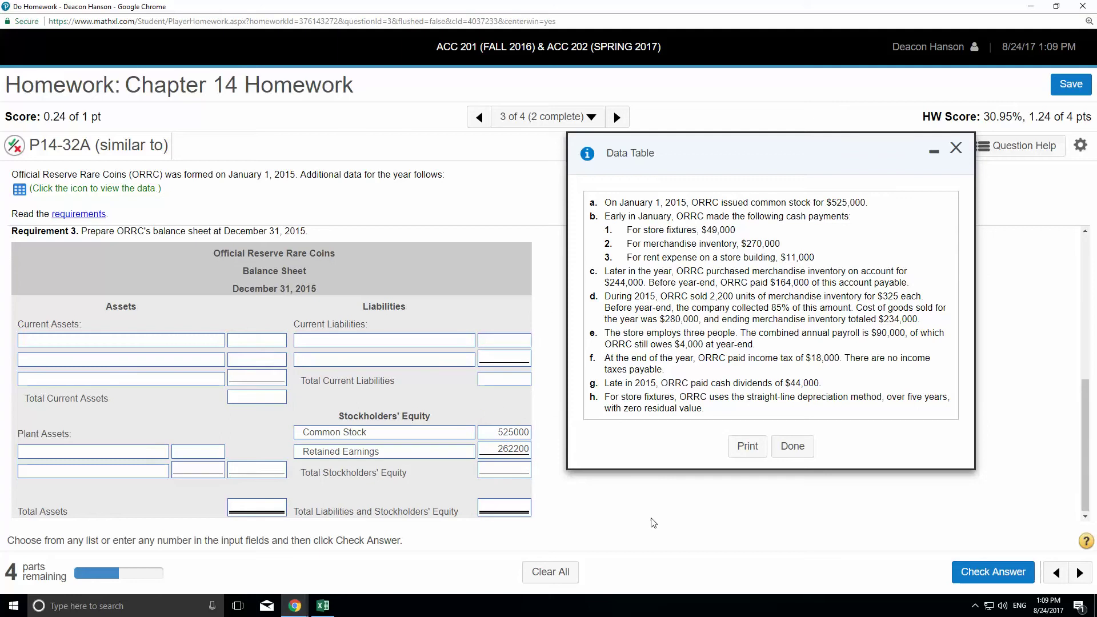
Enter 787200 as Total Stockholders' Equity.
click(501, 472)
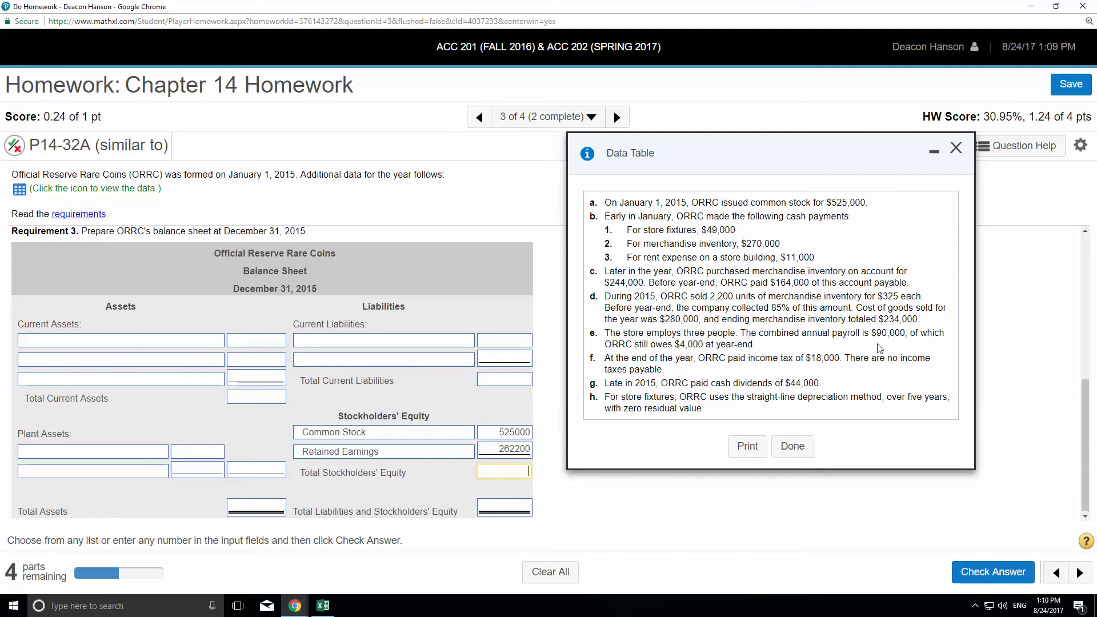
text(787200)
click(429, 415)
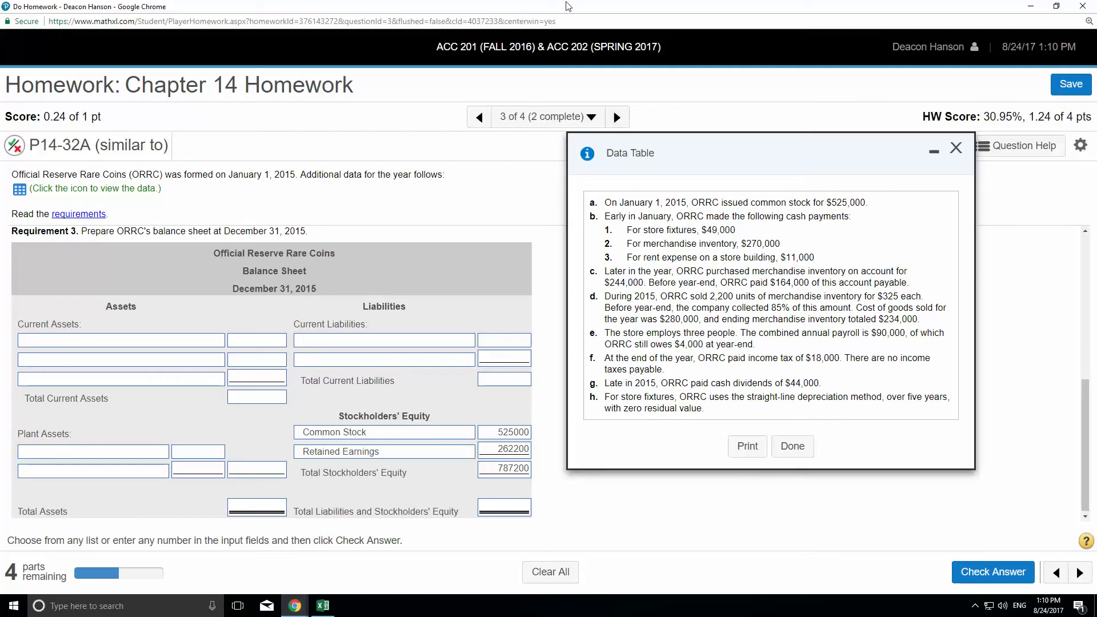
Fill the first Plant Assets line with Store Fixtures at 49000, and switch to Excel.
click(135, 455)
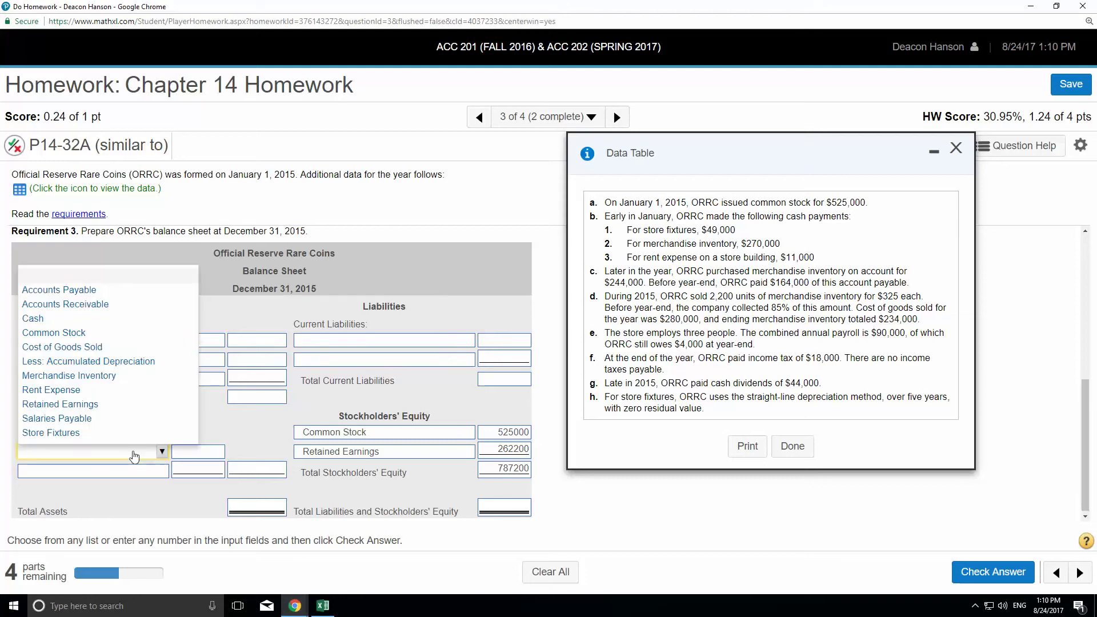
click(70, 435)
click(189, 452)
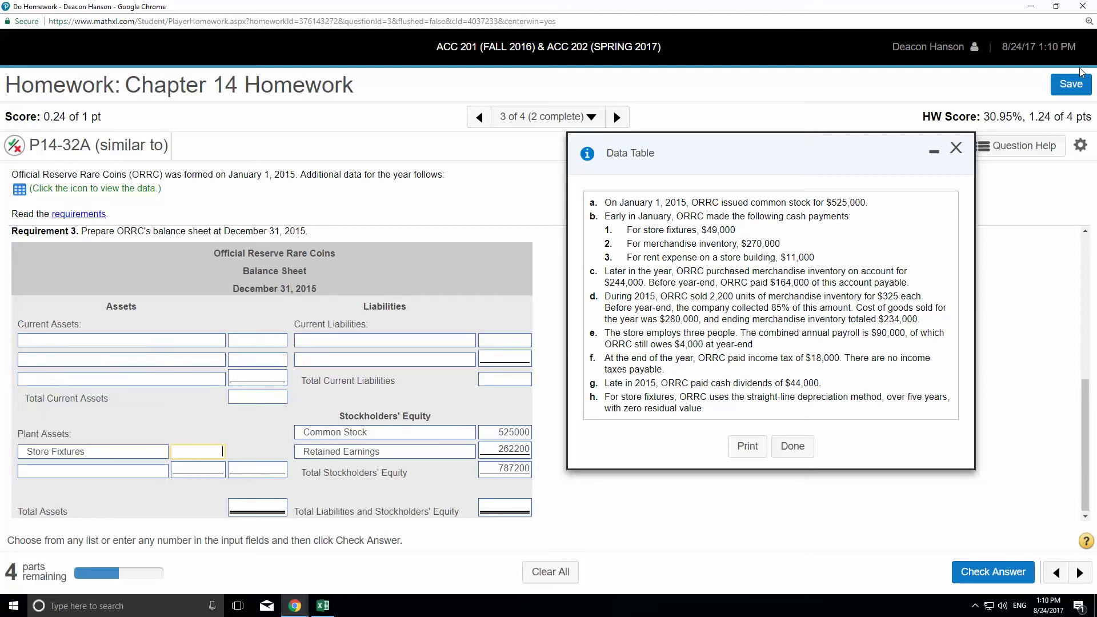
text(49000)
click(331, 600)
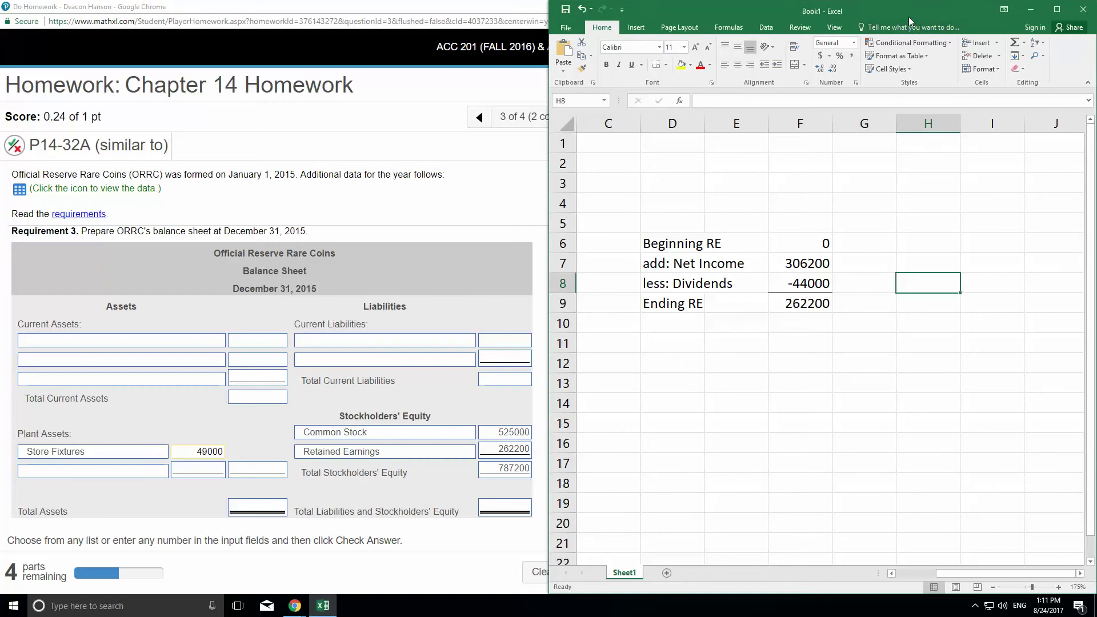
Move and narrow the Excel window so the retained earnings calculation sits beside the fully readable Data Table.
drag(912, 21, 902, 22)
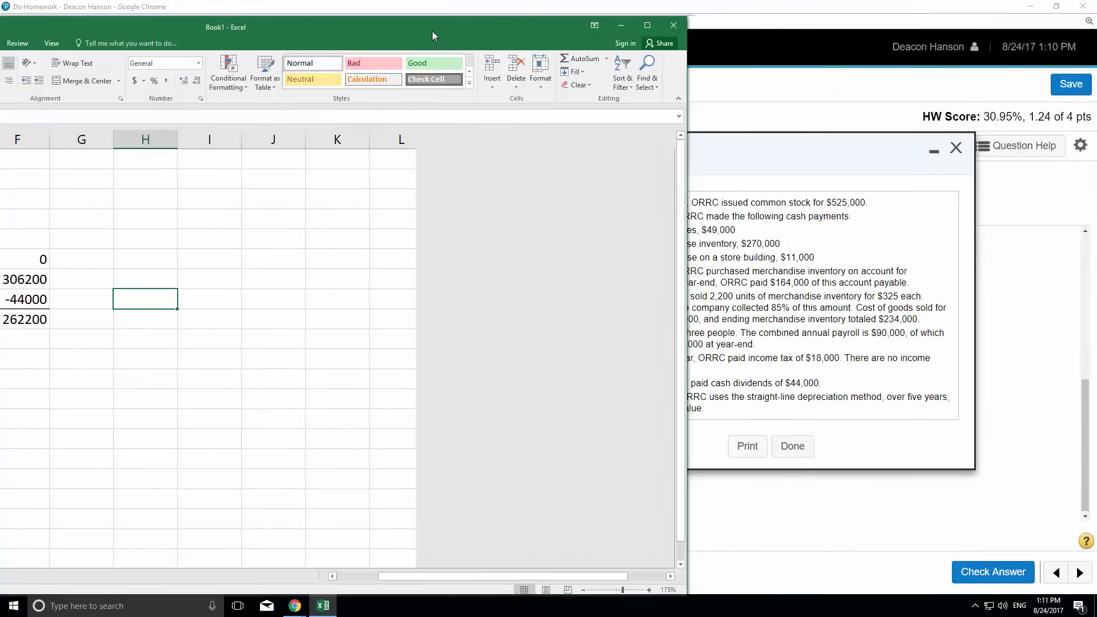
drag(432, 36, 461, 35)
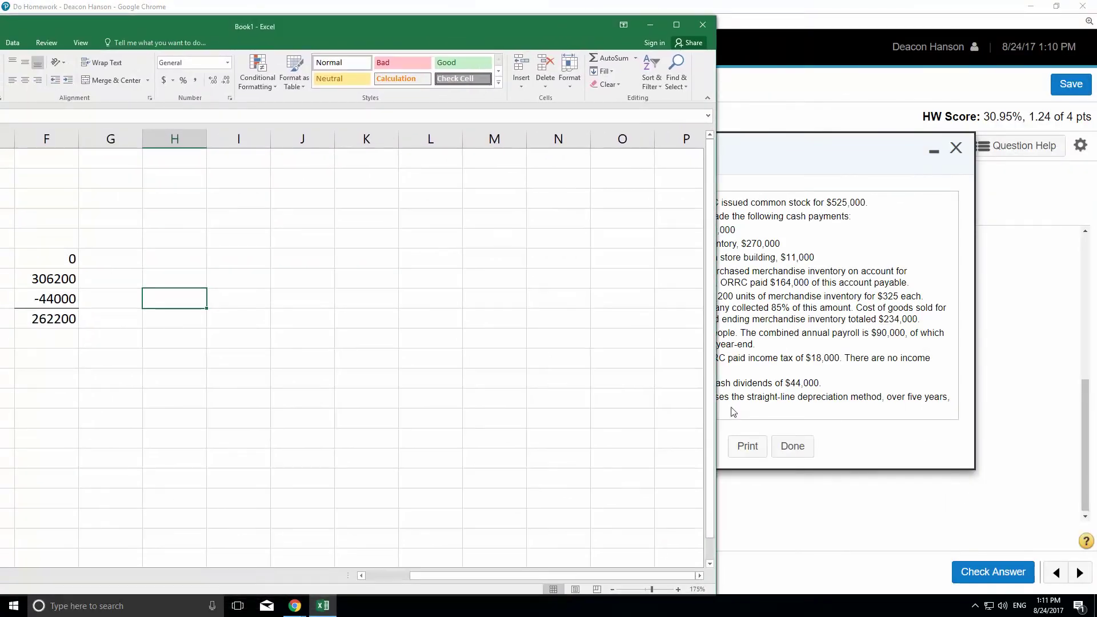
drag(717, 409, 549, 406)
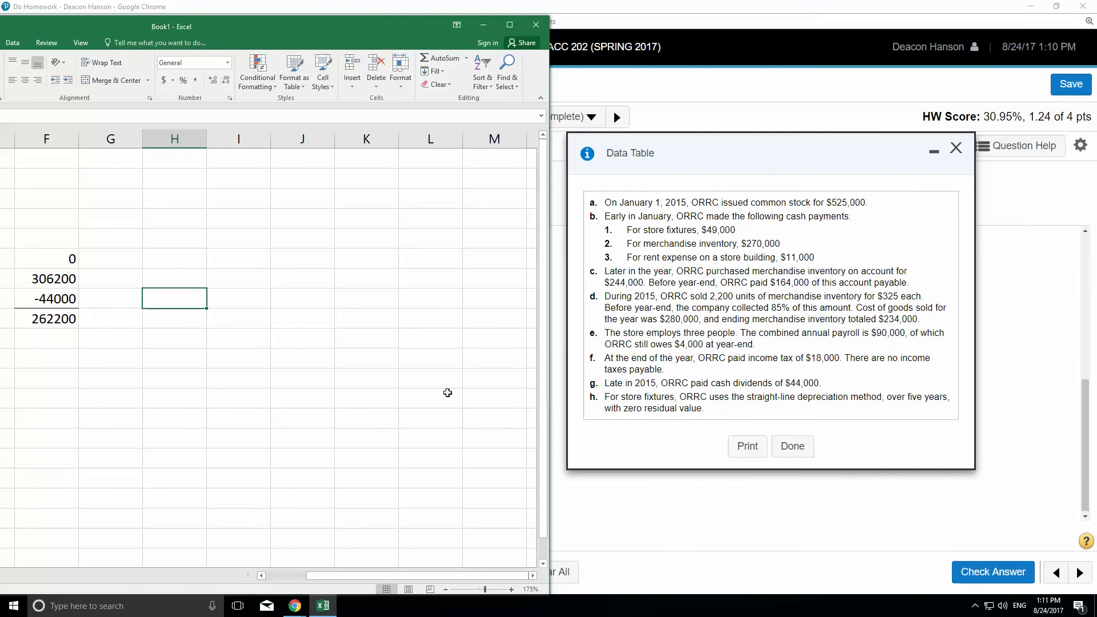
drag(172, 289, 200, 259)
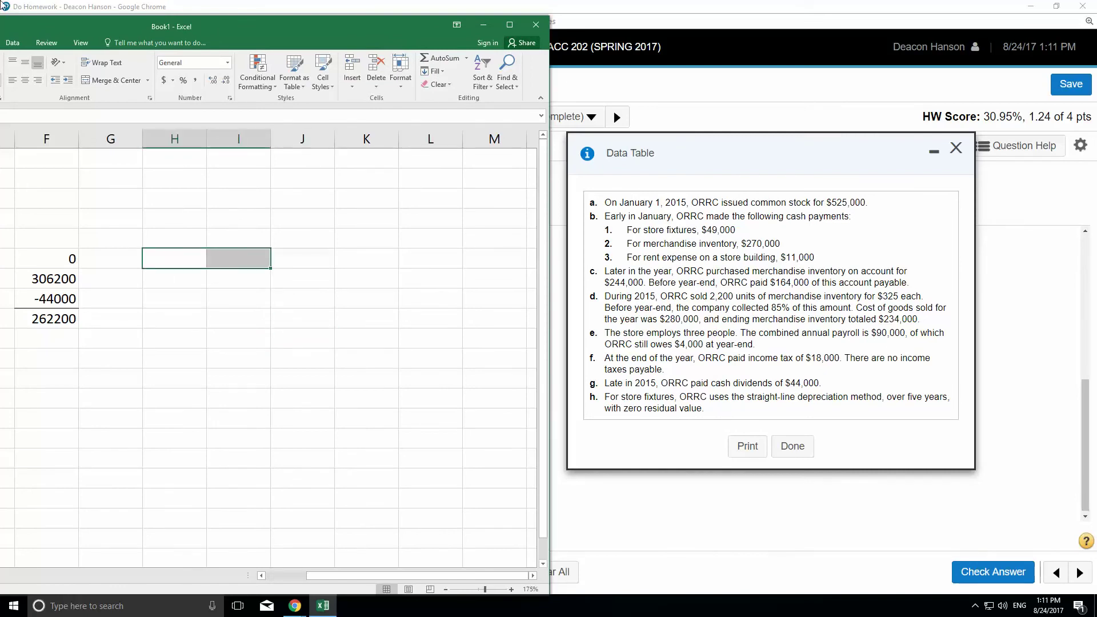
drag(192, 30, 249, 21)
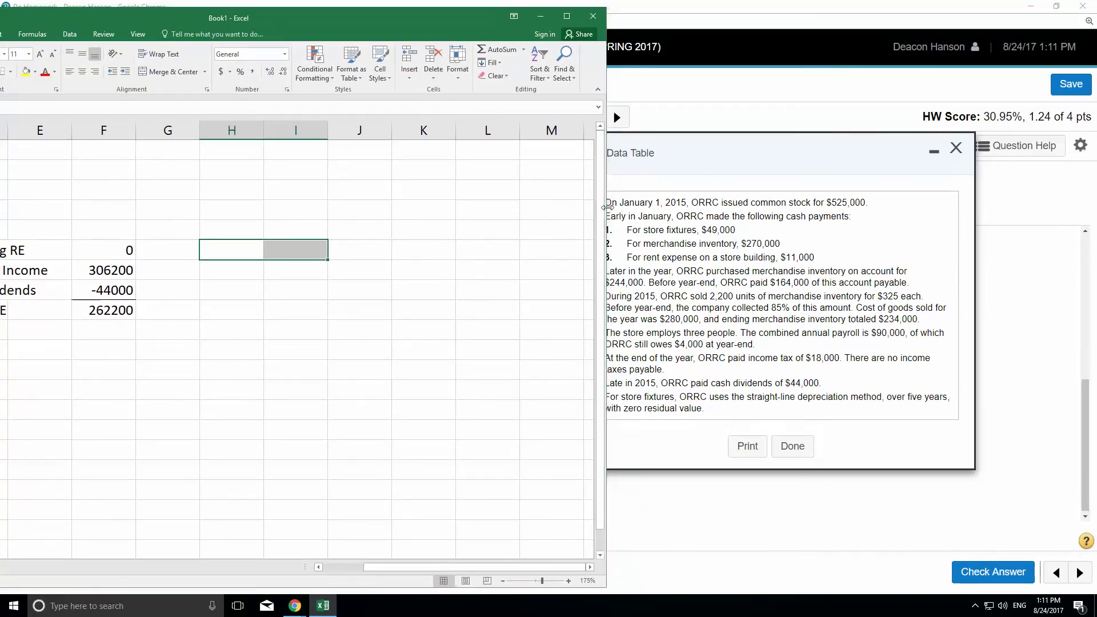
drag(607, 140, 435, 139)
drag(218, 19, 328, 16)
click(345, 287)
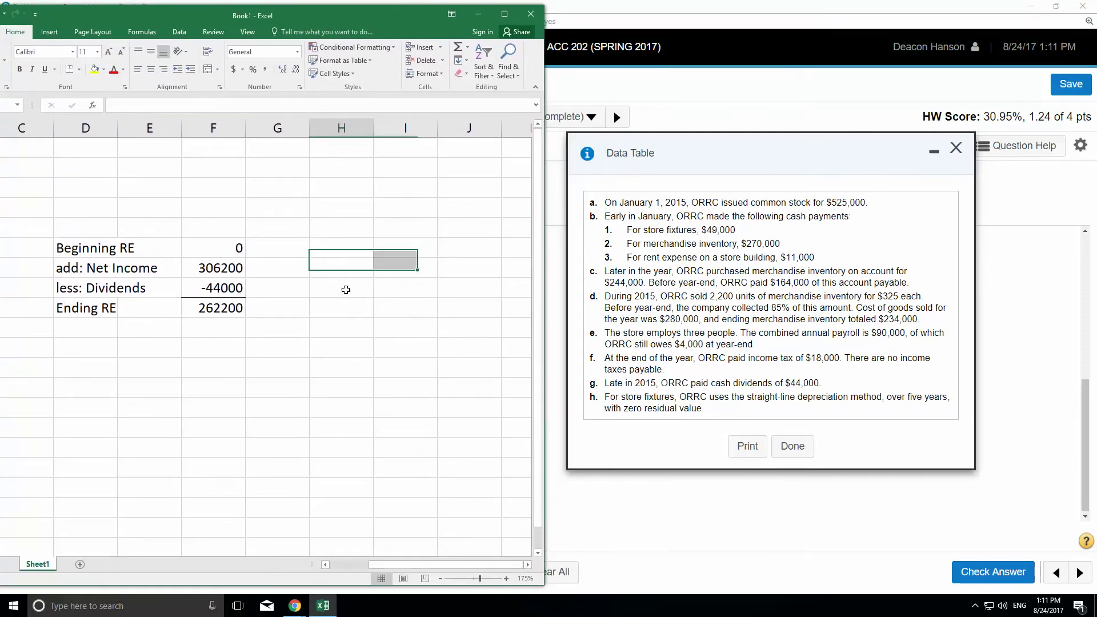
Apply a thick bottom border to cells H6:I6 as the top line of a T-account.
drag(340, 247, 414, 252)
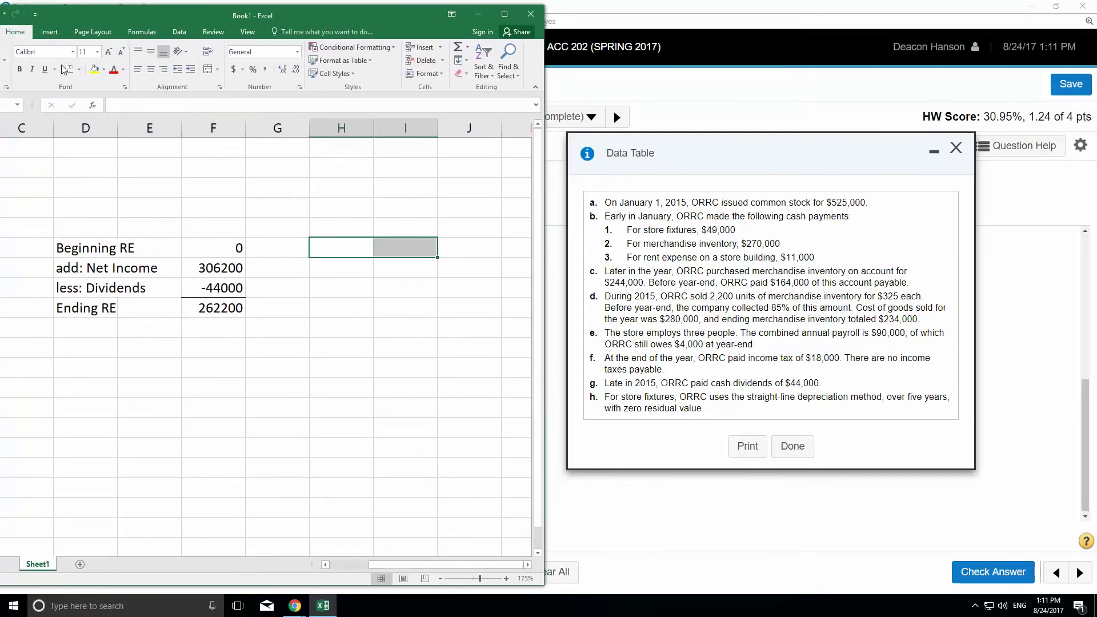
click(78, 69)
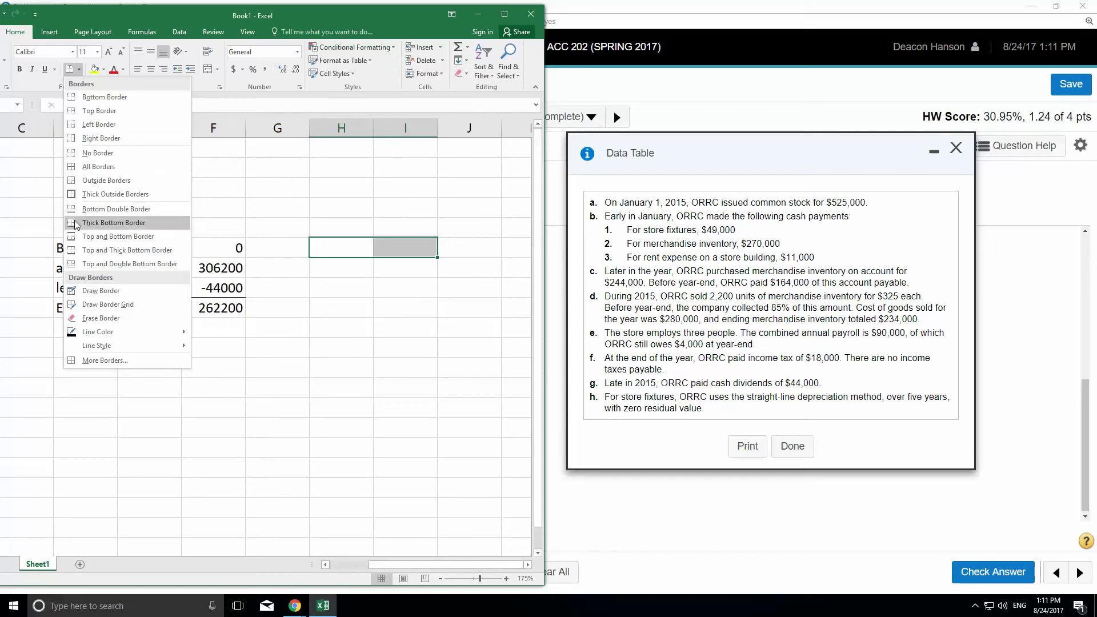
click(113, 222)
click(273, 288)
Enter the heading Inventory in H6 and merge and center it across H6:I6.
click(340, 255)
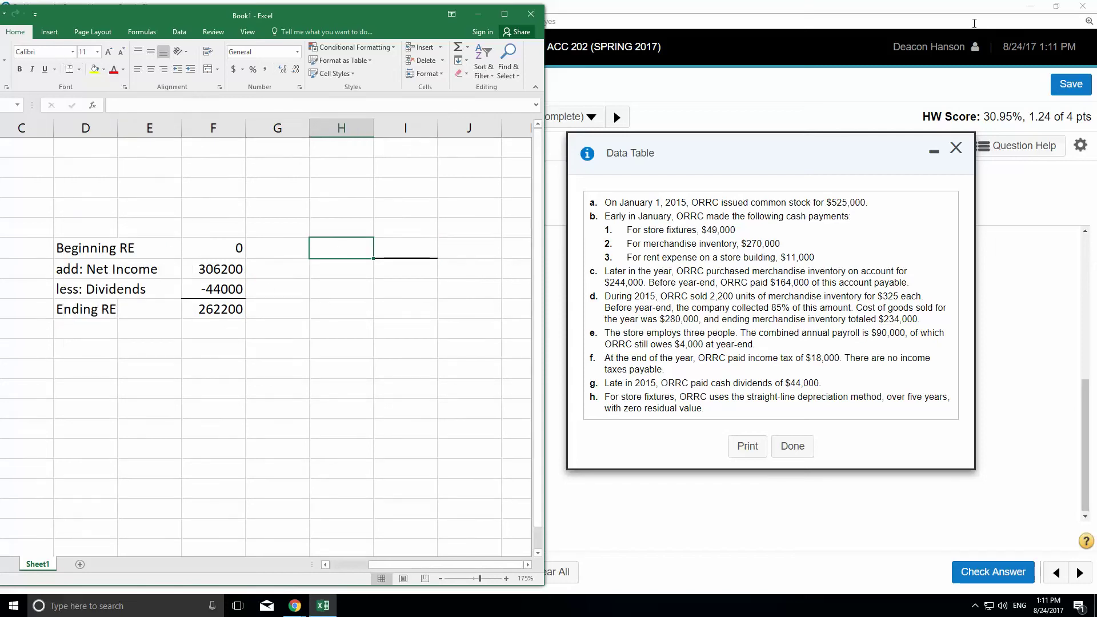
text(Inventory)
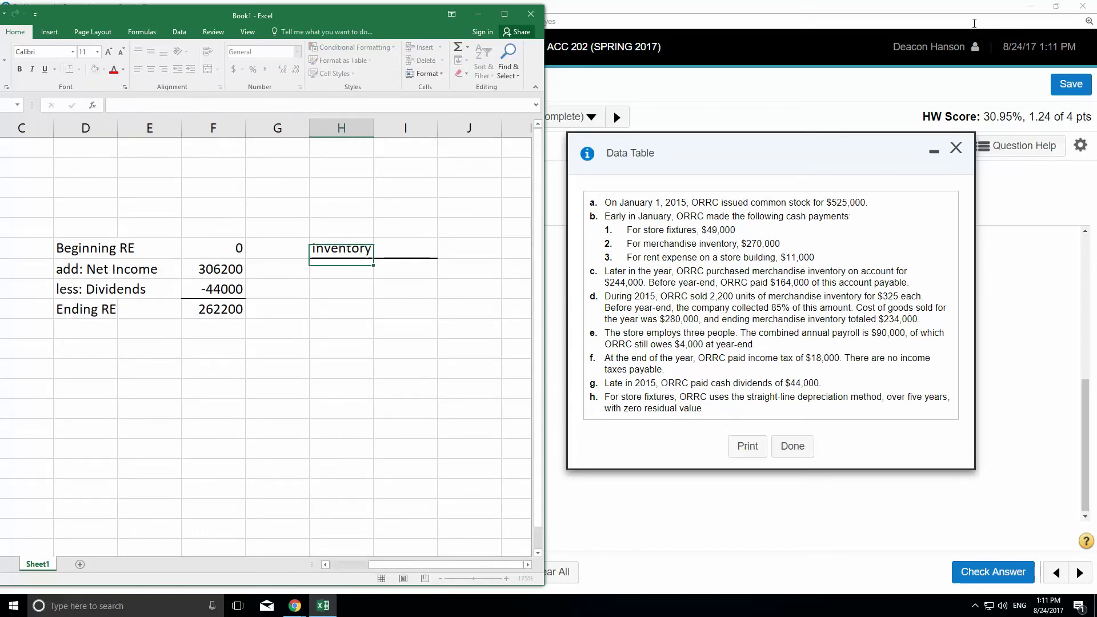
key(Return)
key(Up)
key(shift+Right)
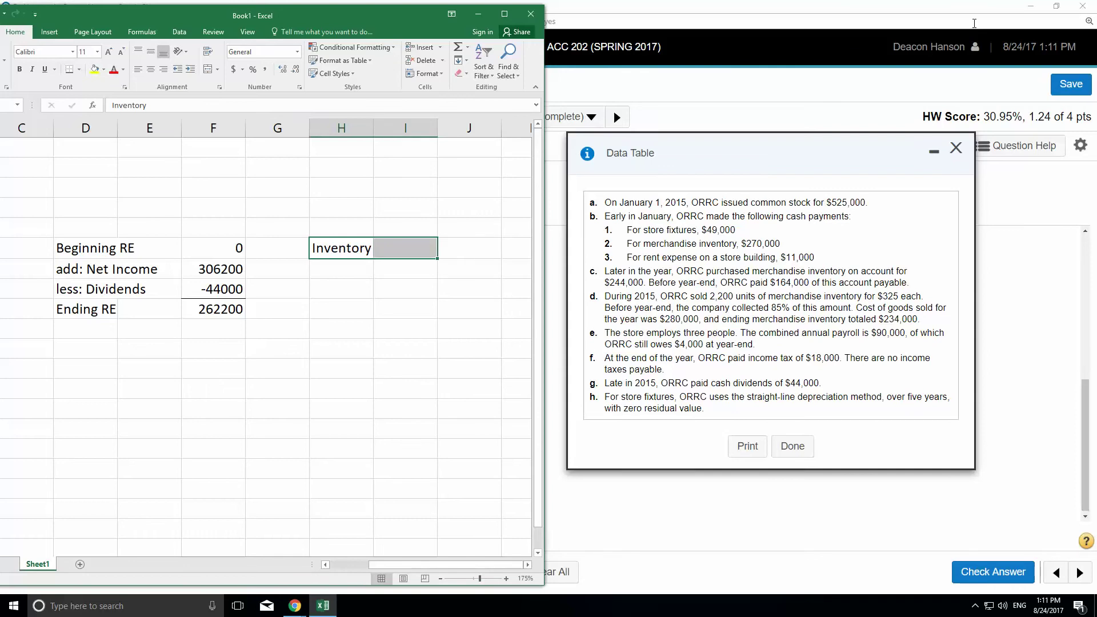
click(208, 69)
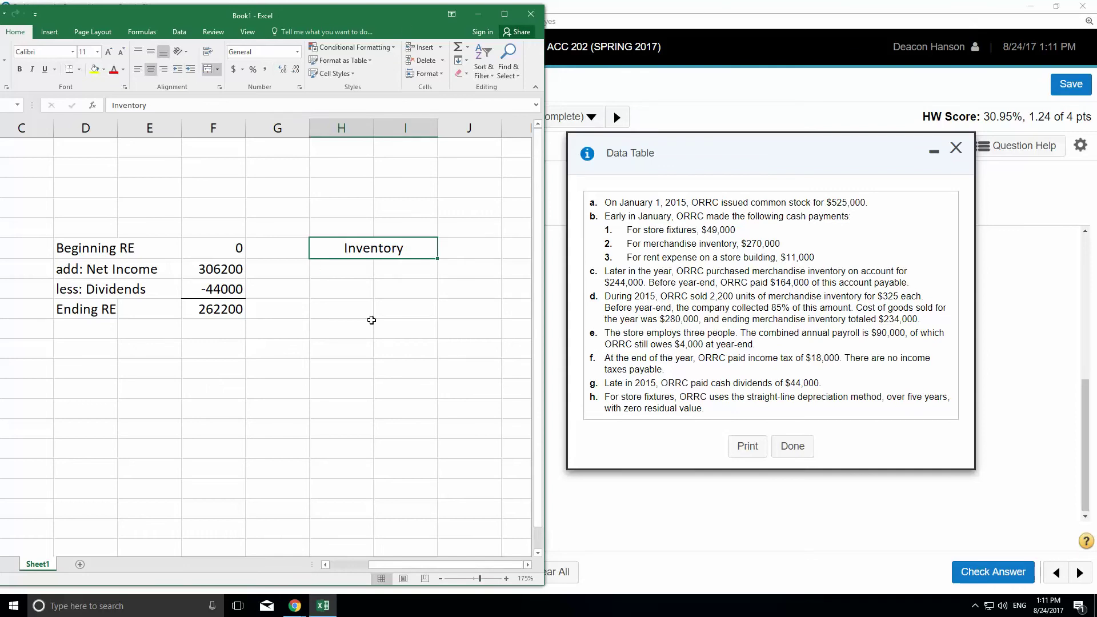
Add a left border to cells I7:I11 as the vertical divider of the Inventory T-account.
drag(396, 268, 405, 350)
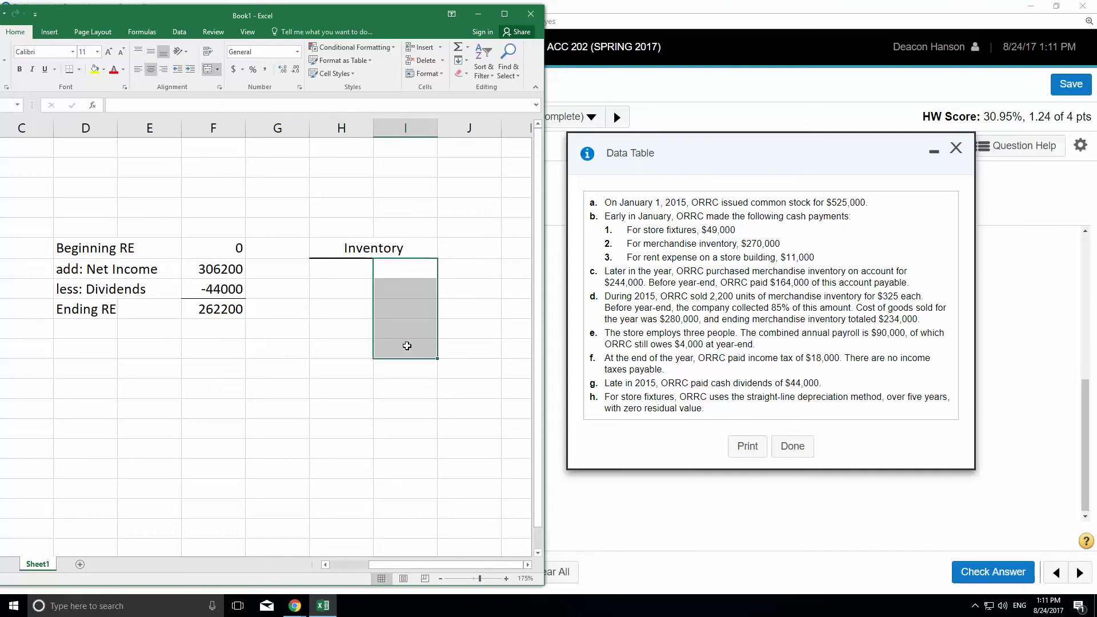
click(79, 69)
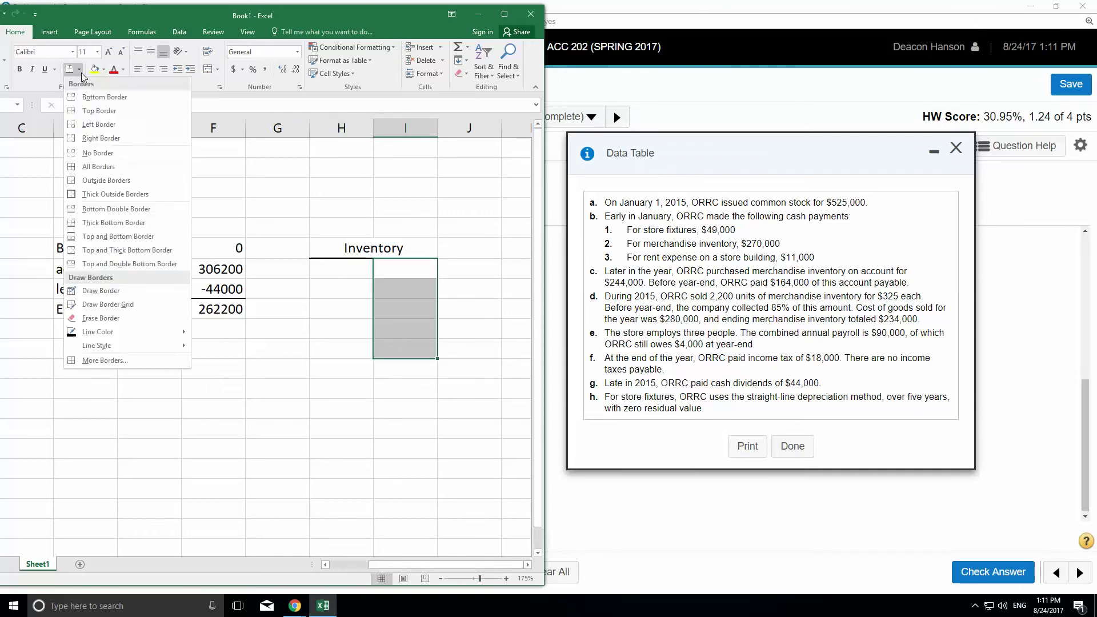
click(74, 122)
click(234, 290)
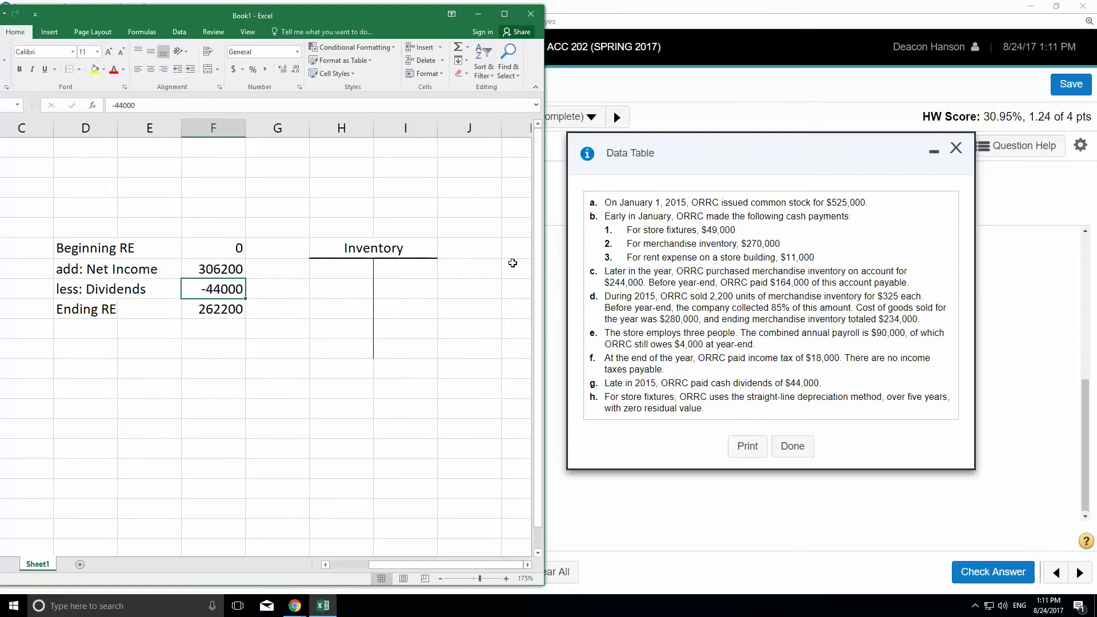
Enter the inventory purchases 270000 in H7 and 244000 in H8 on the debit side of the T-account.
click(351, 268)
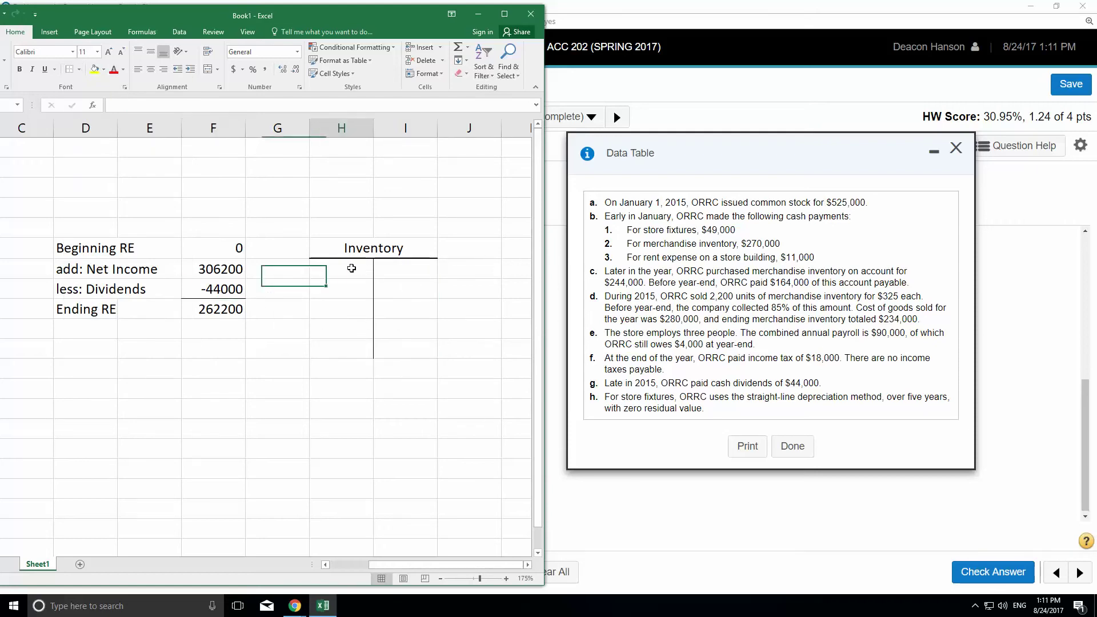
text(27000)
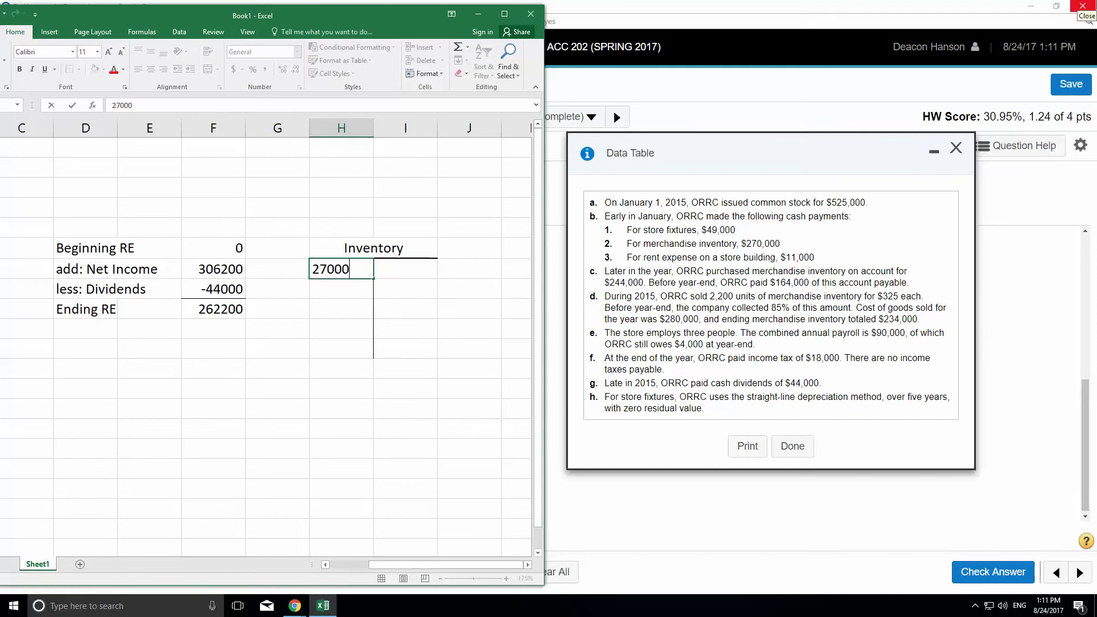
text(0)
key(Return)
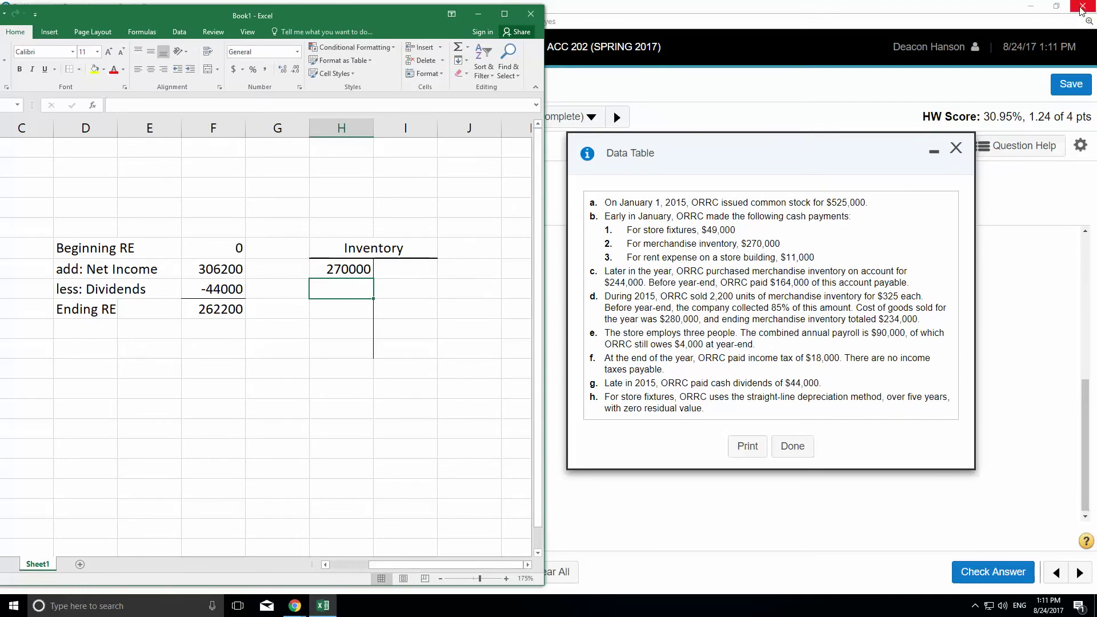
text(244000)
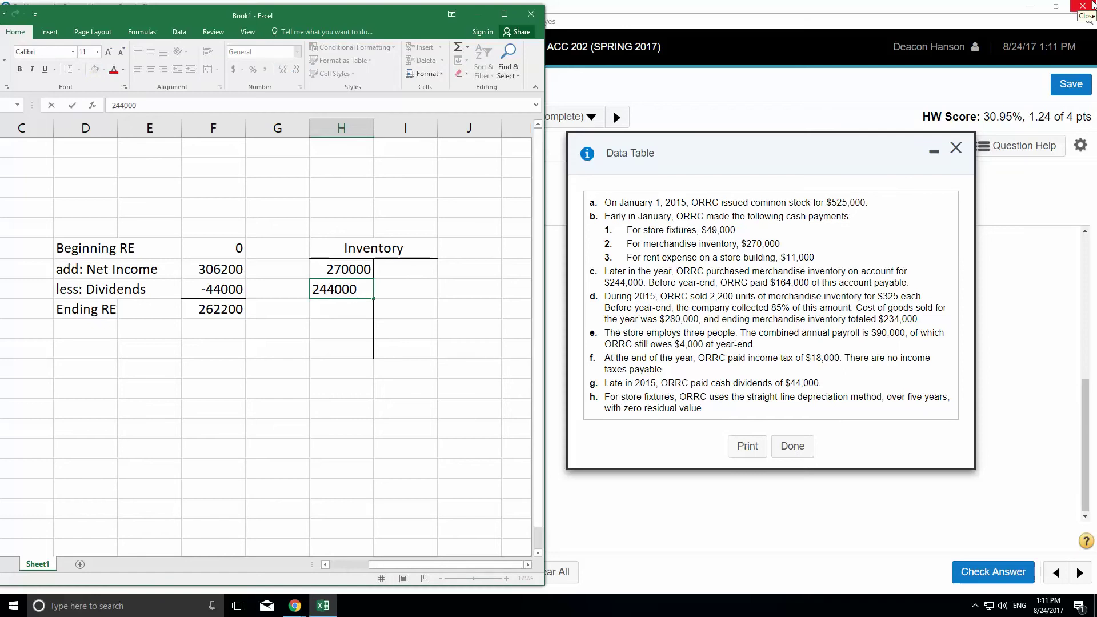
key(Return)
Enter the cost of goods sold, 280000, in I7 on the credit side of the Inventory T-account.
key(Right)
key(Up)
key(Up)
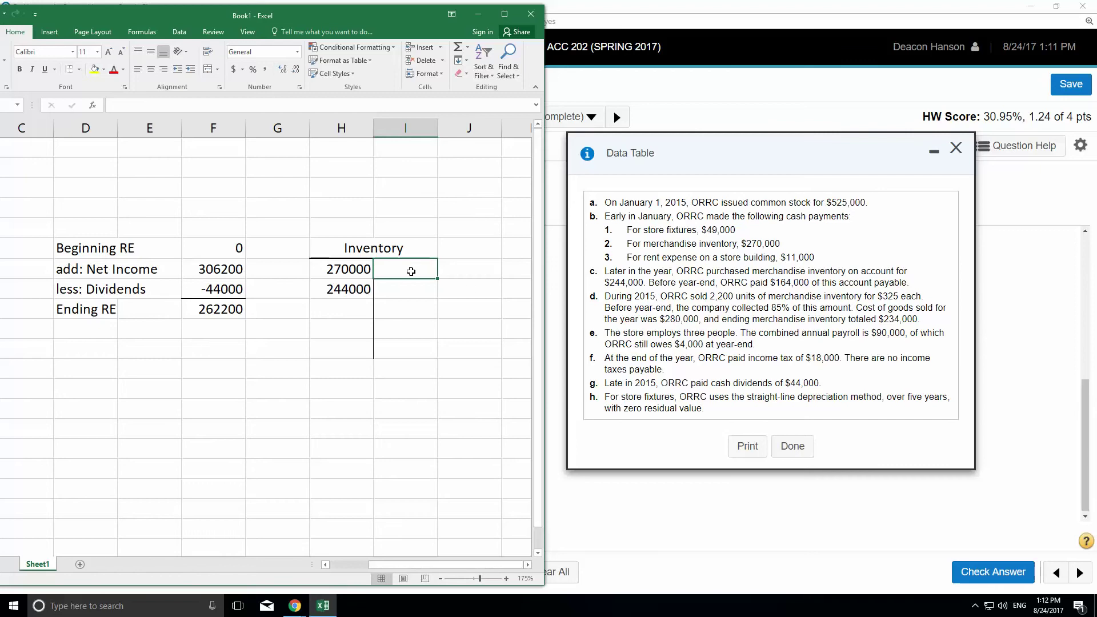
text(280000)
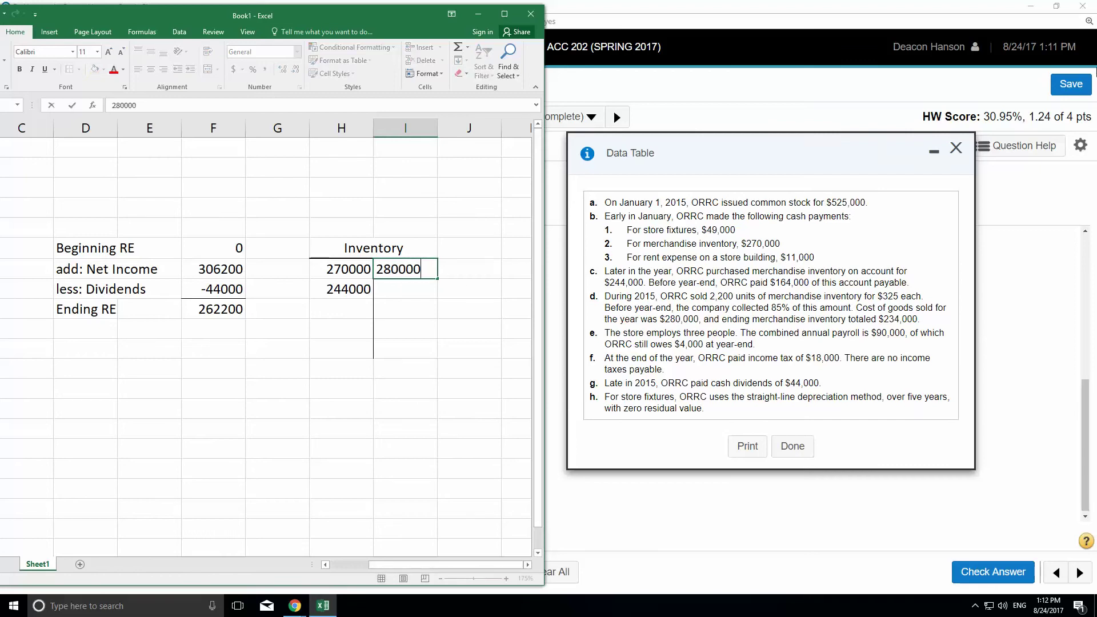
key(Return)
Apply a bottom border to cells H8:I8 to separate the T-account entries from the ending balance.
click(341, 288)
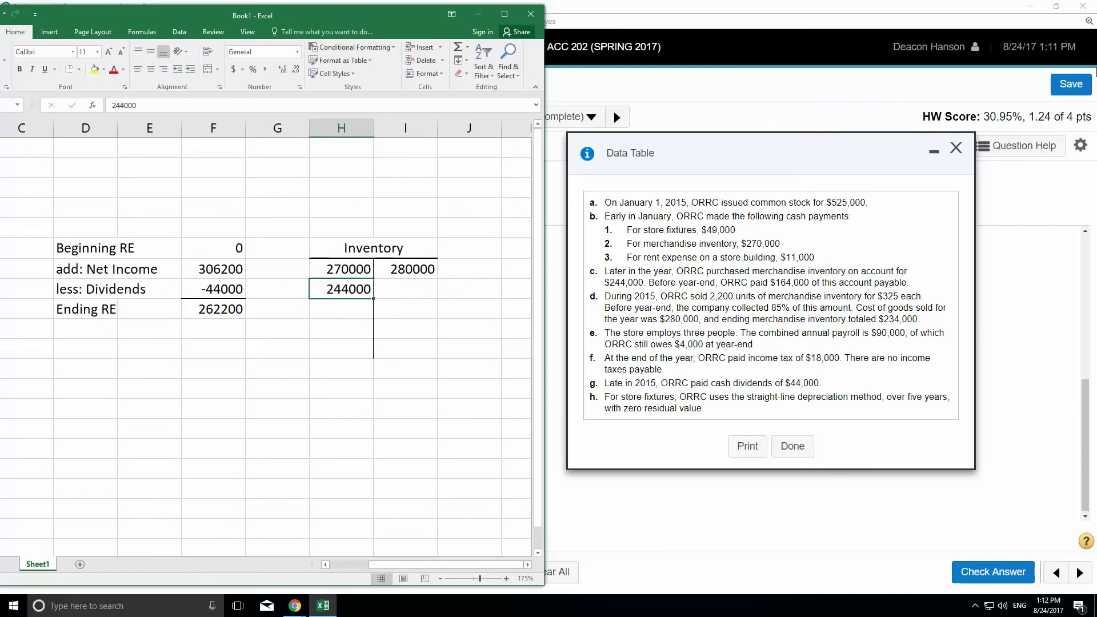
key(shift+Right)
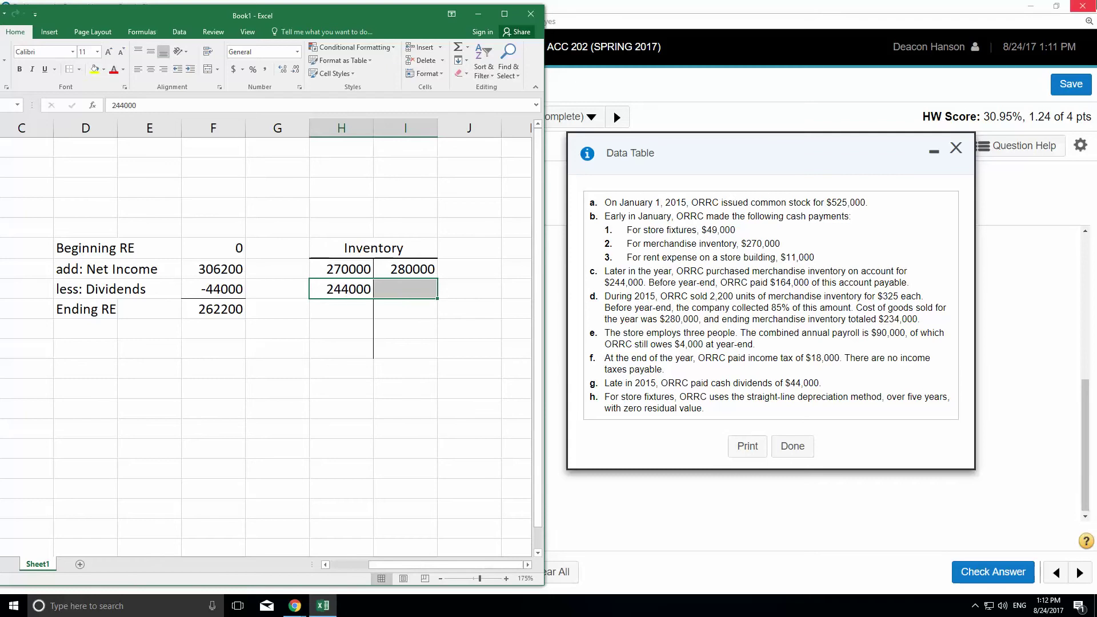
click(79, 75)
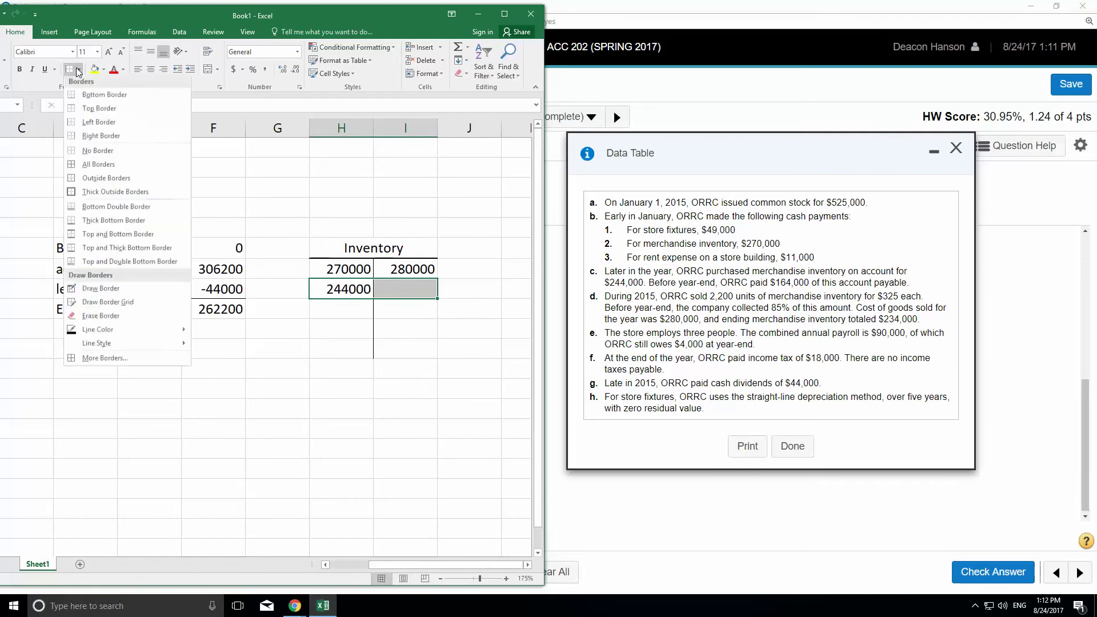
click(75, 96)
click(283, 348)
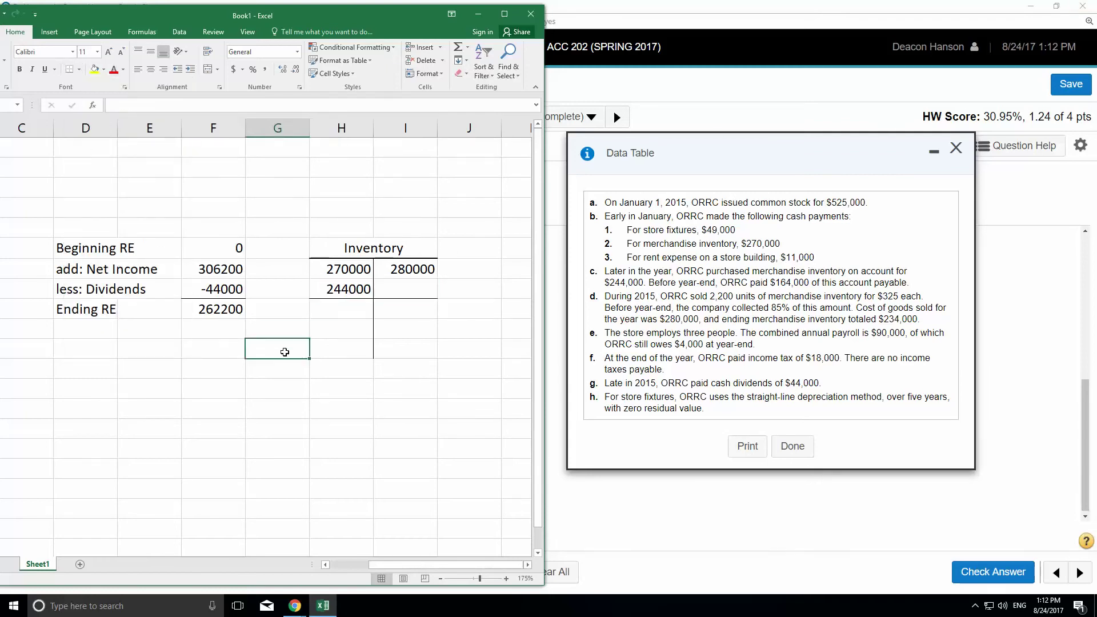
Calculate the ending inventory balance in H9 with the formula =H7+H8-I7.
click(341, 308)
text(=)
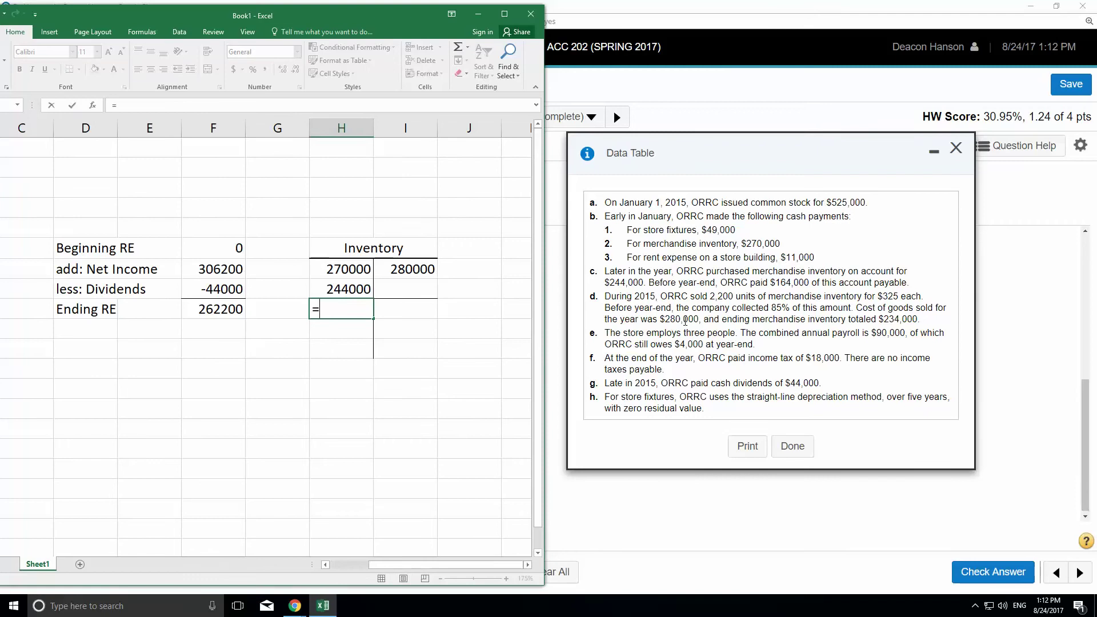
key(Up)
key(Up)
text(+)
key(Up)
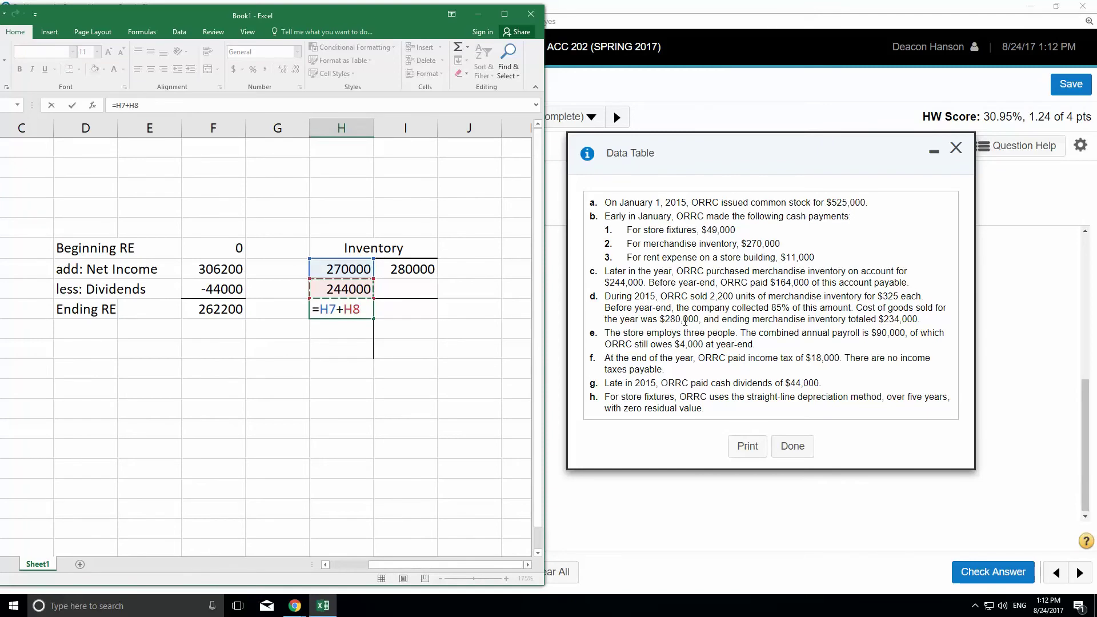
text(-)
key(Up)
key(Up)
key(Right)
key(Return)
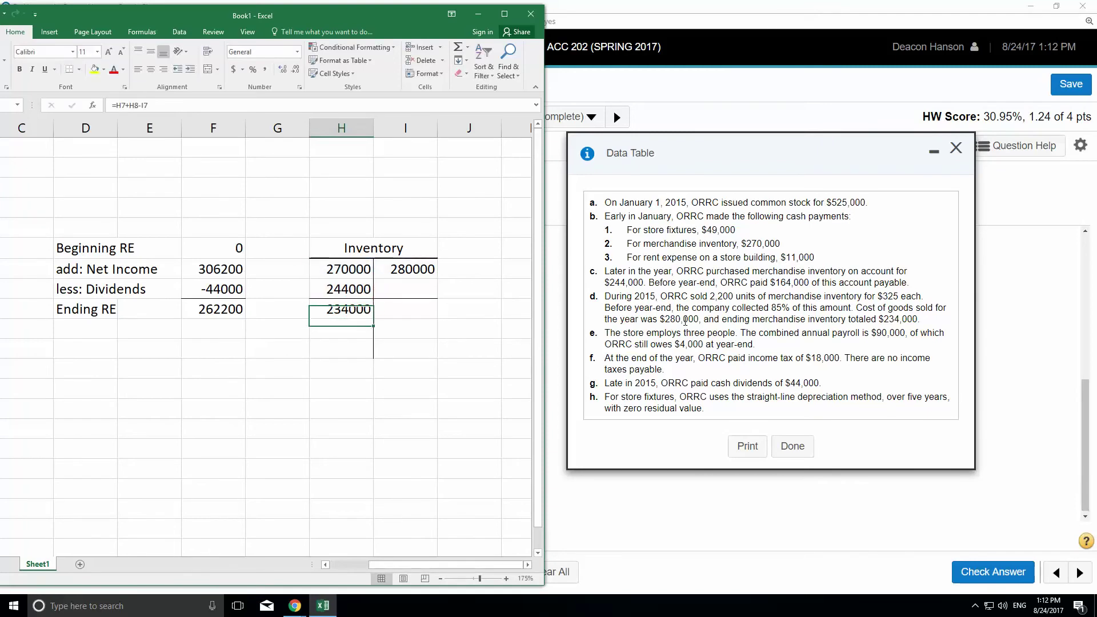
Switch to the homework page and add Merchandise Inventory with 234000 on the third line of Current Assets.
click(880, 321)
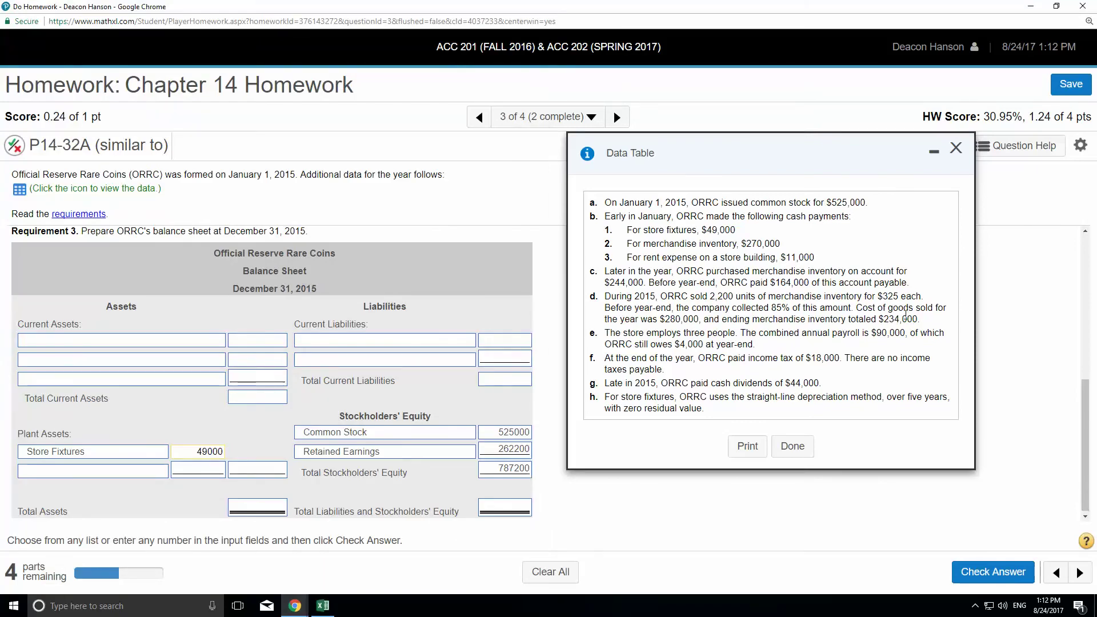
click(326, 600)
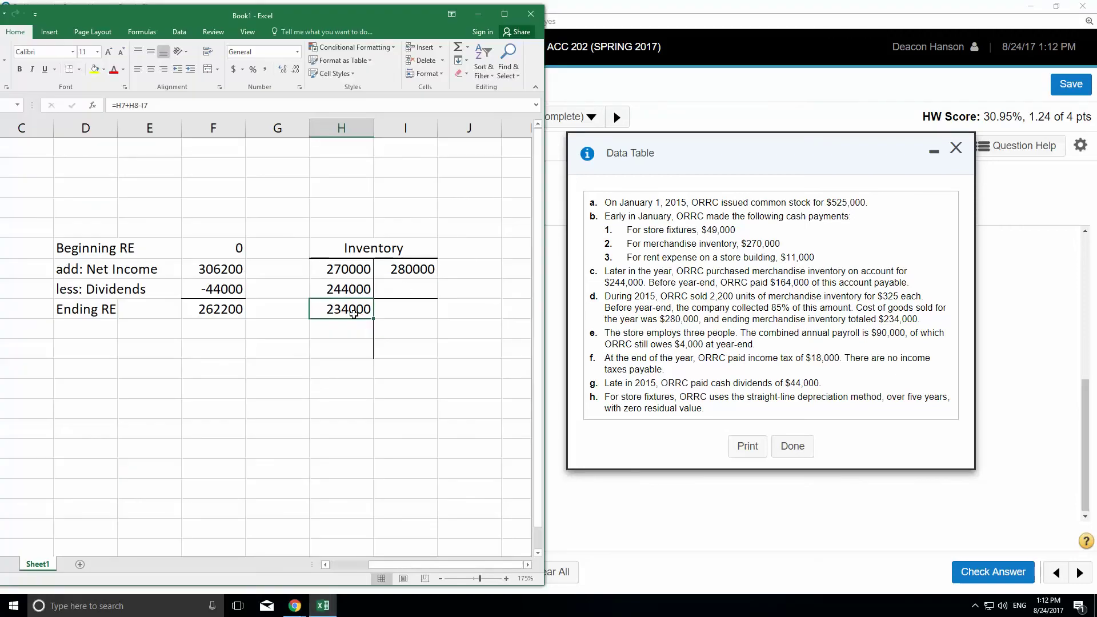
click(600, 525)
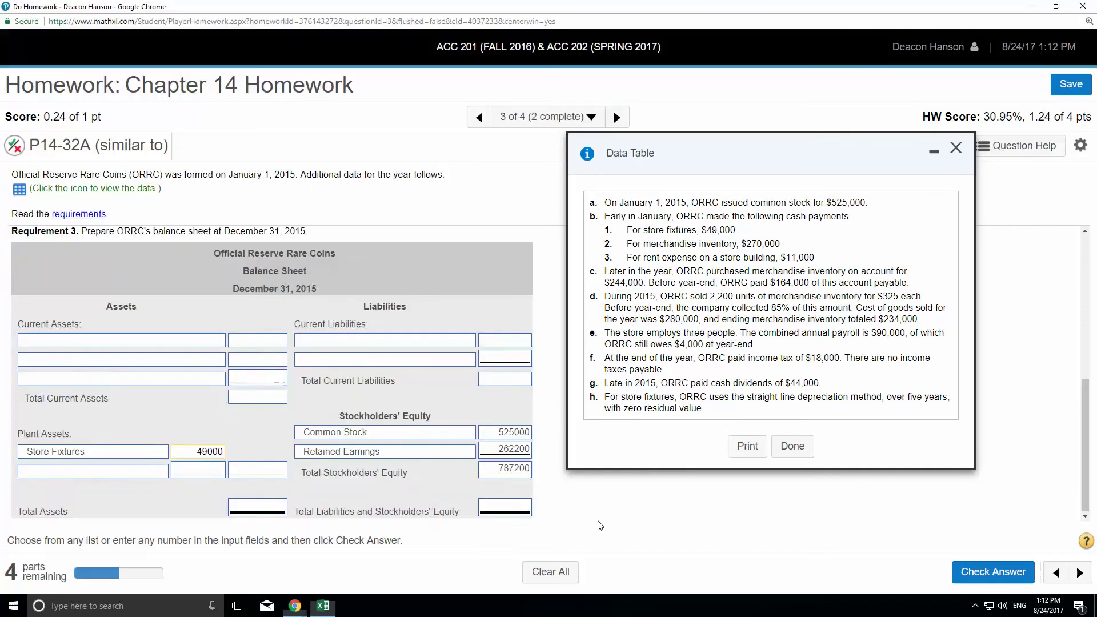
triple_click(600, 526)
click(114, 358)
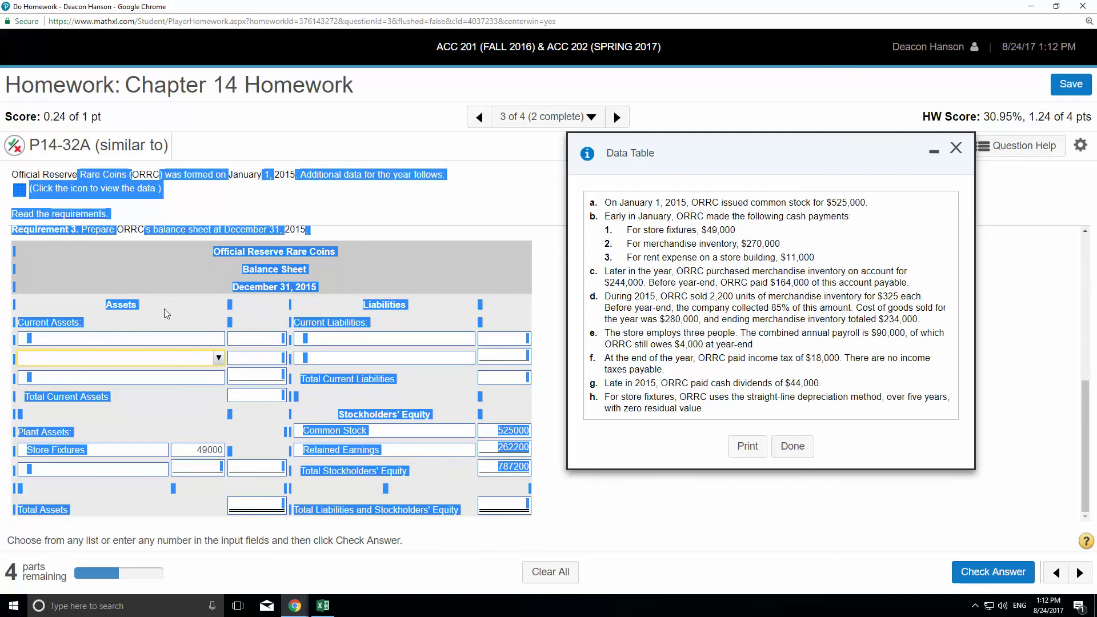
click(412, 227)
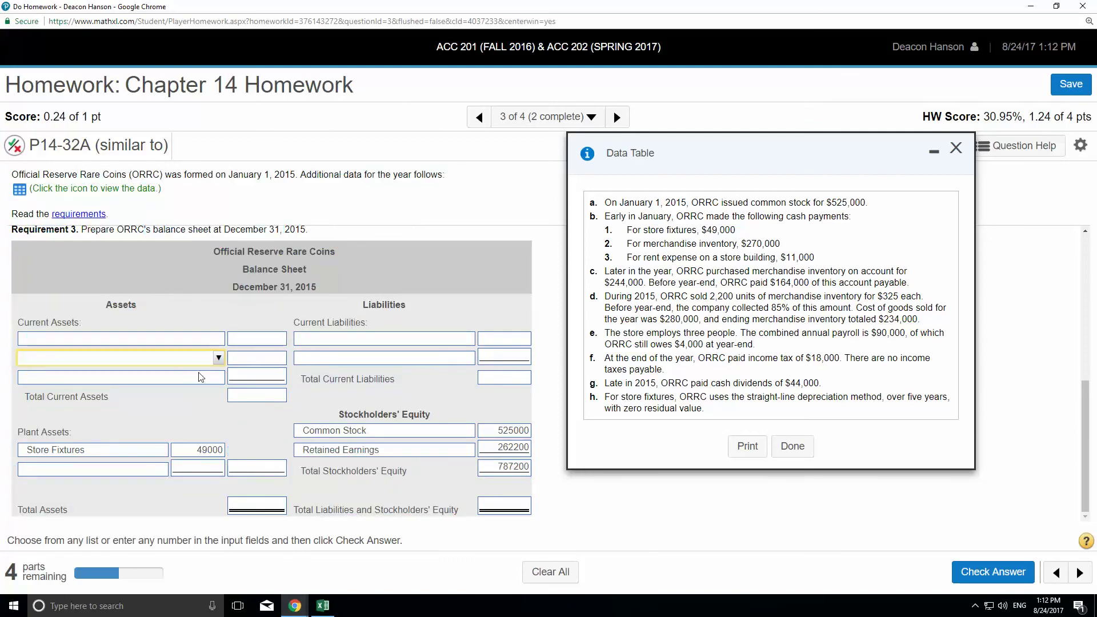
click(181, 380)
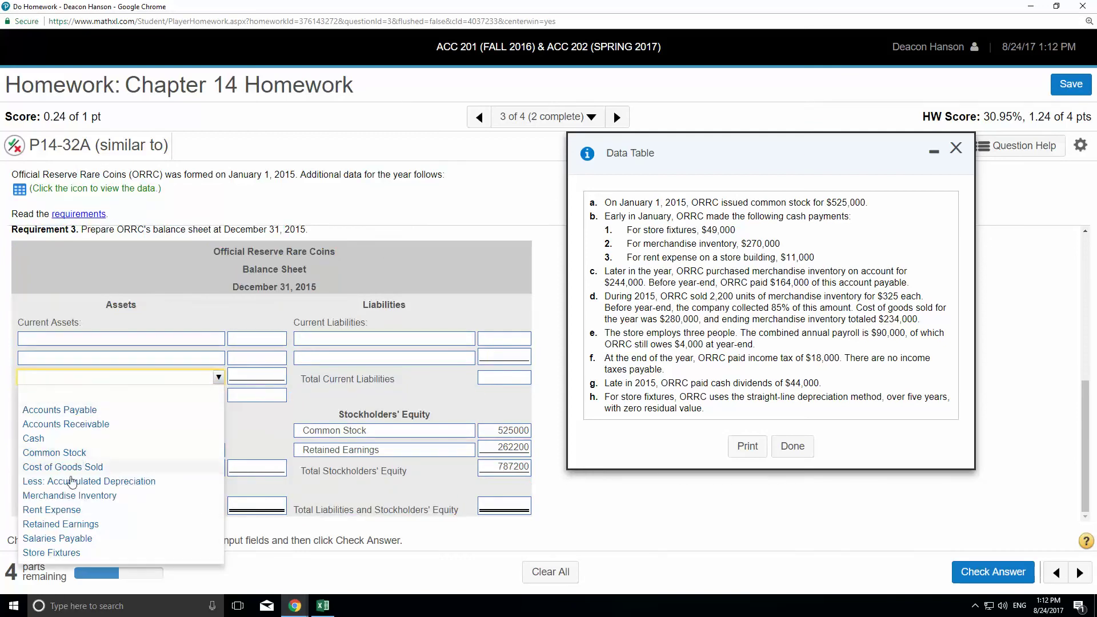
click(67, 496)
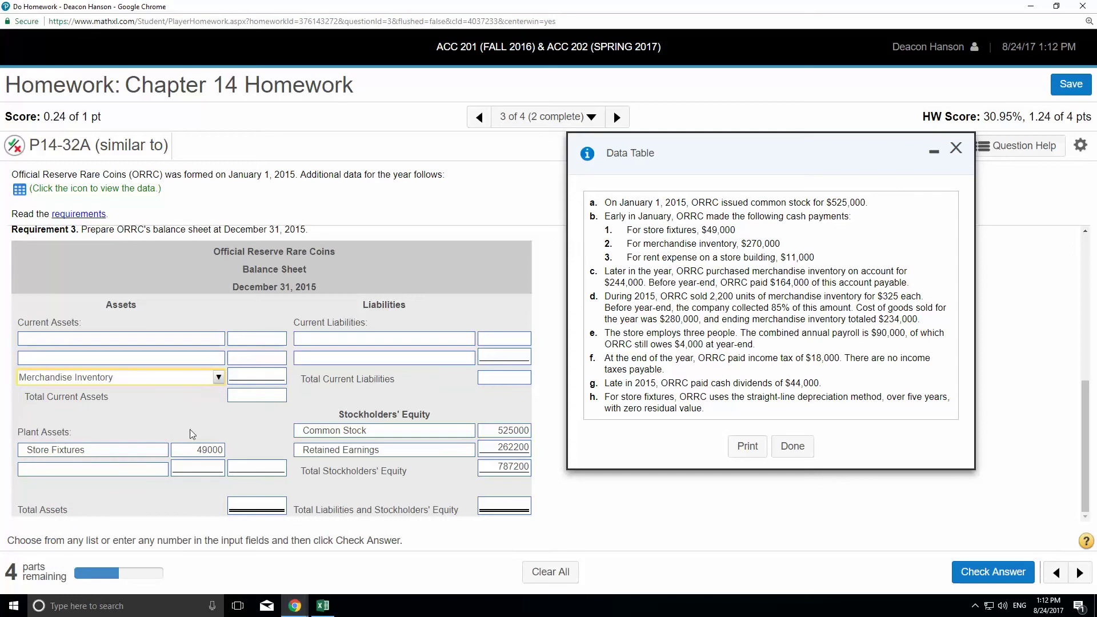
click(253, 379)
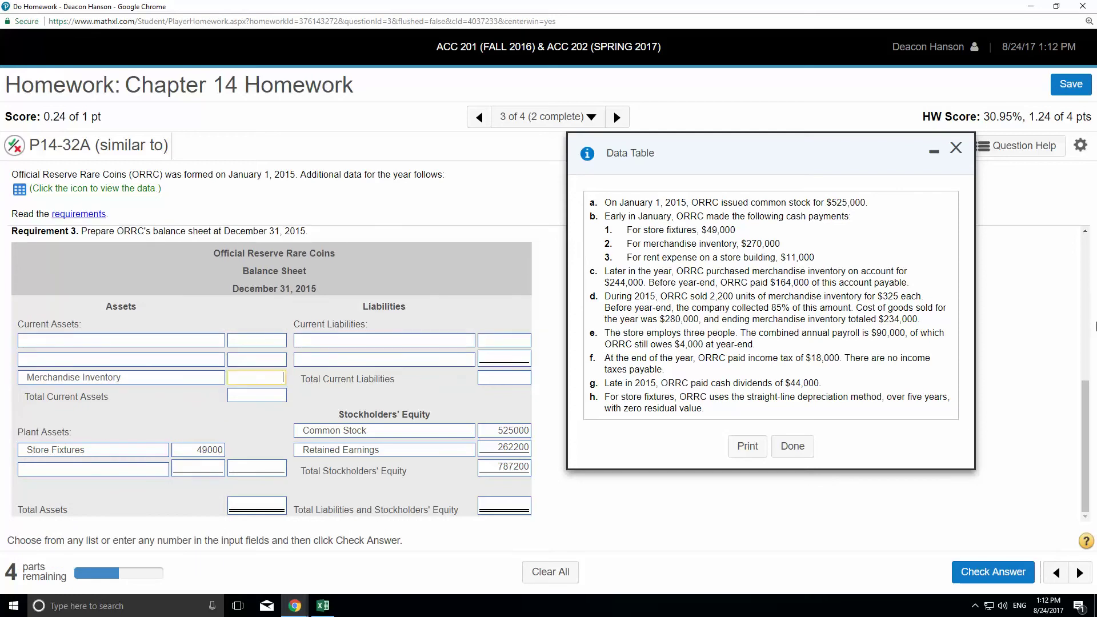
text(234000)
Switch to Excel and copy the Inventory T-account in H6:I11 to empty cells further down in columns E:F.
click(323, 606)
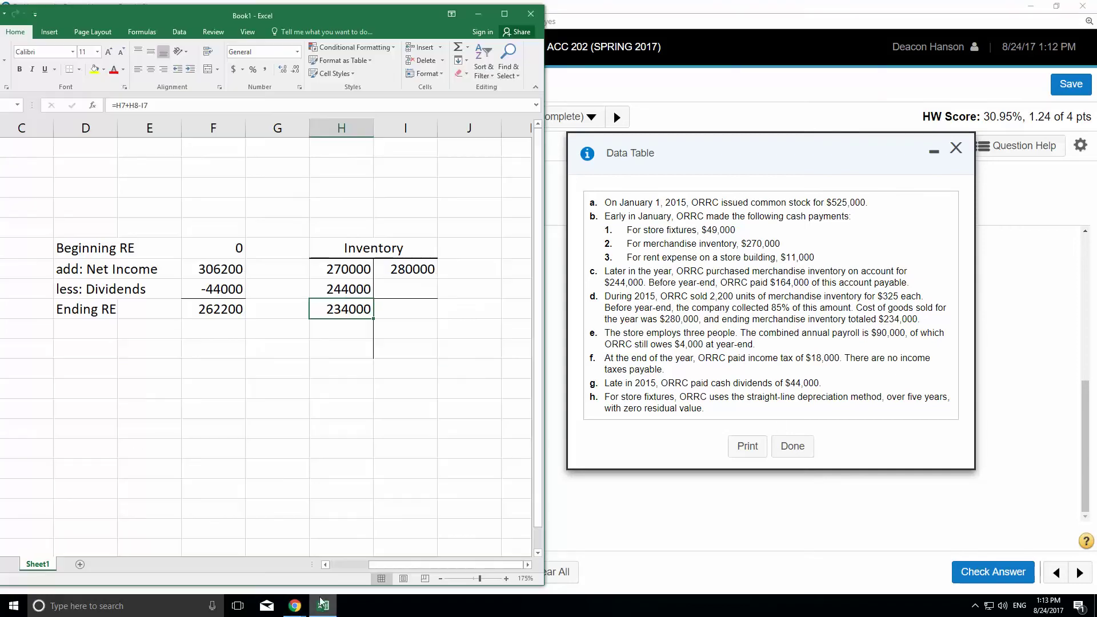
drag(343, 248, 393, 354)
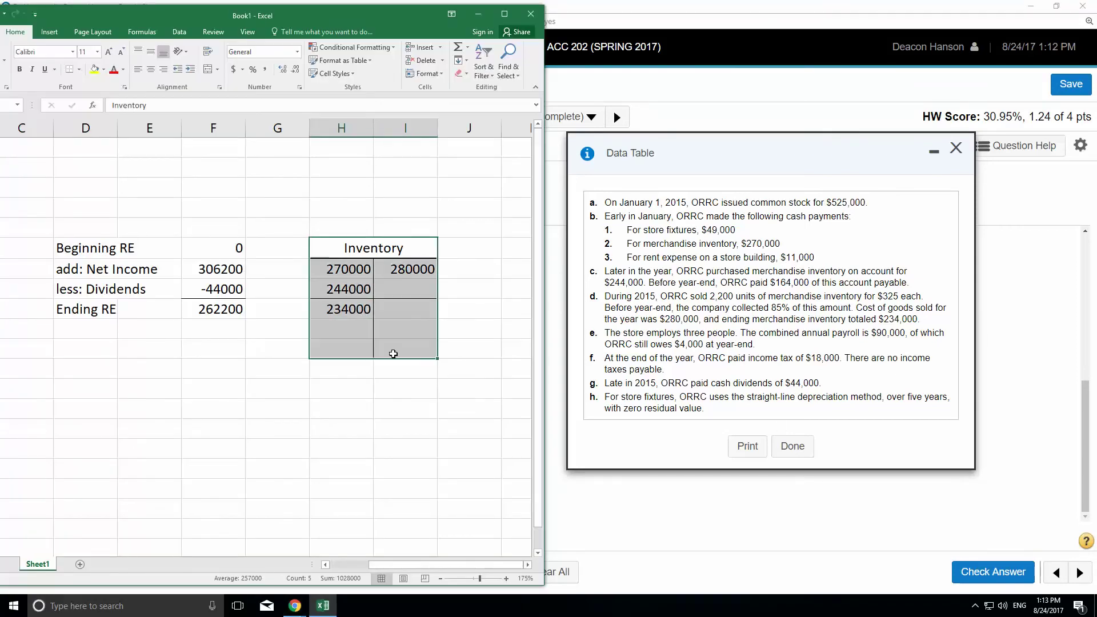
right_click(393, 353)
click(420, 132)
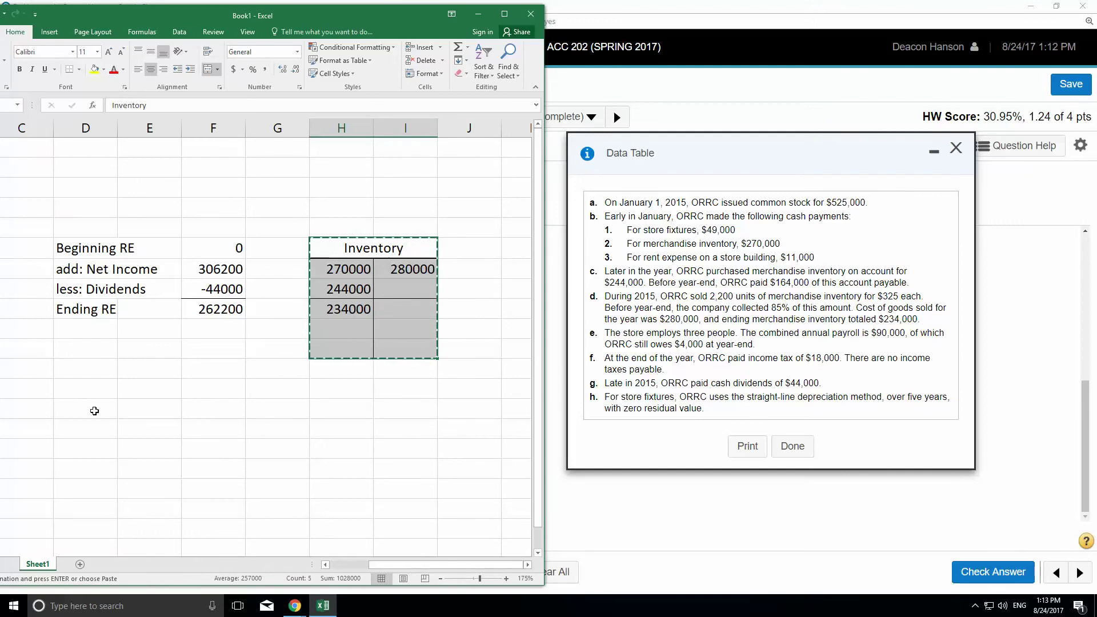
scroll(137, 385, down, 5)
click(141, 229)
right_click(144, 234)
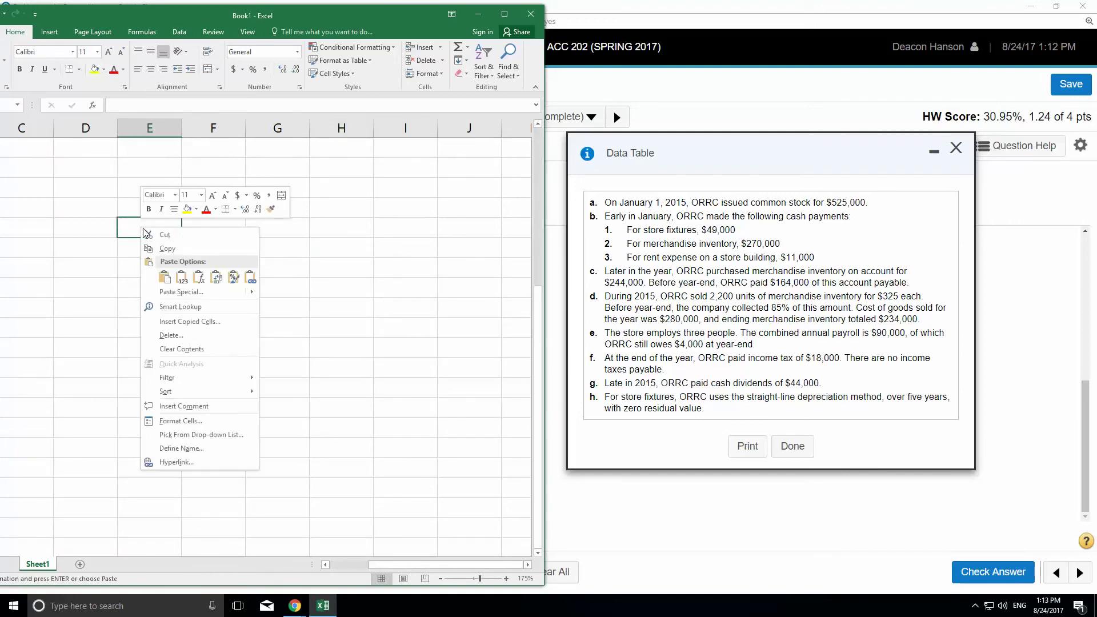
click(165, 278)
Rename the copied T-account's heading to Cash and clear the amounts copied beneath it.
click(173, 227)
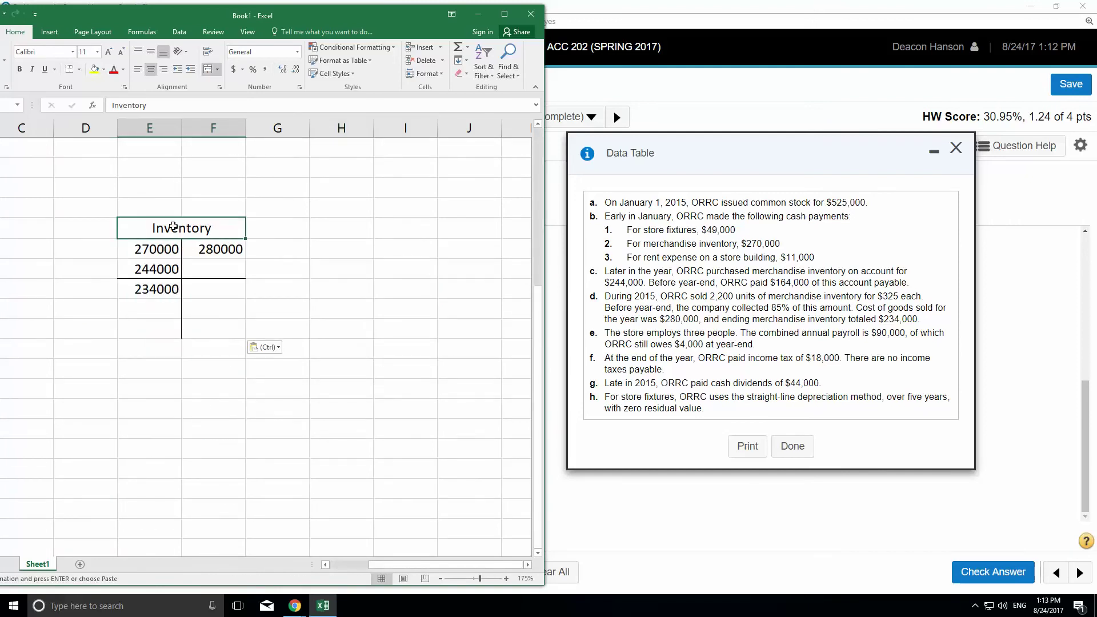
text(Cash)
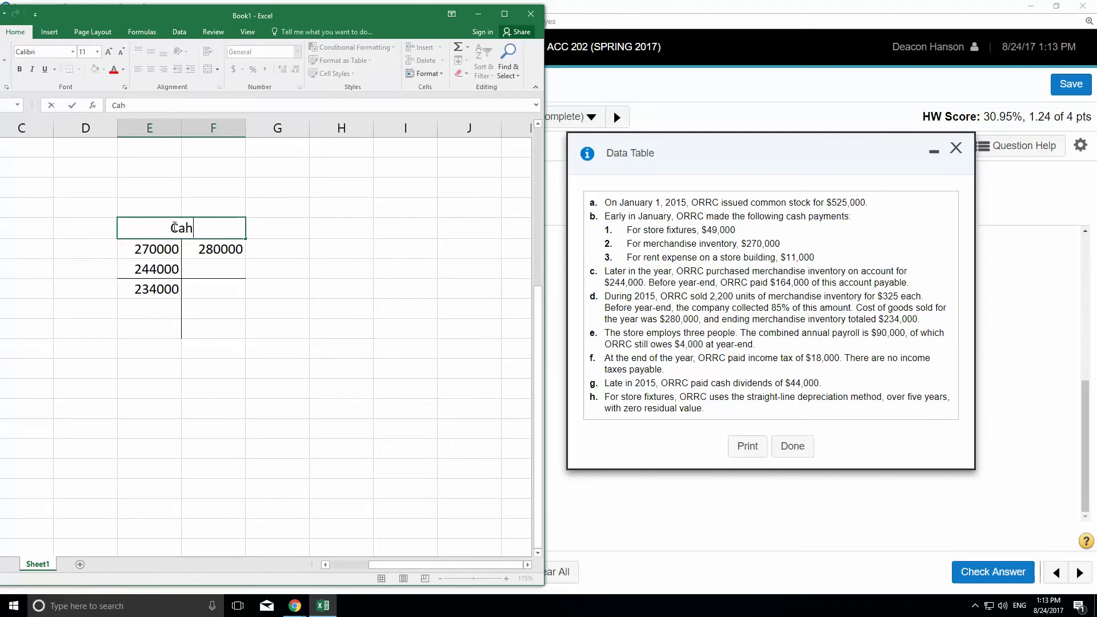
key(Return)
key(shift+Right)
key(shift+Down)
key(shift+Down)
key(shift+Down)
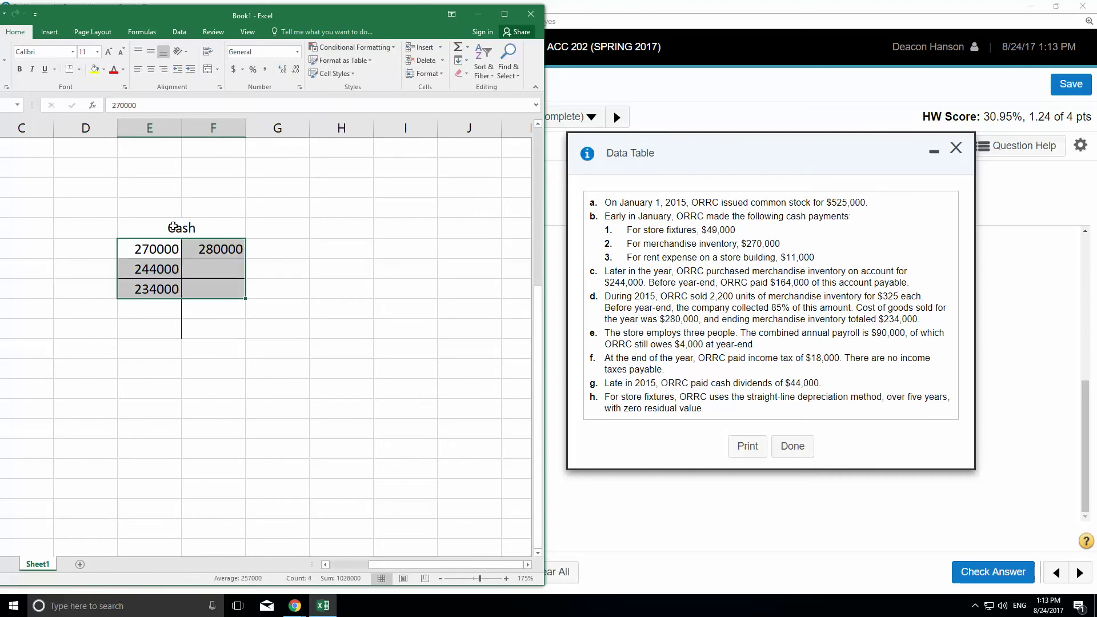
key(Delete)
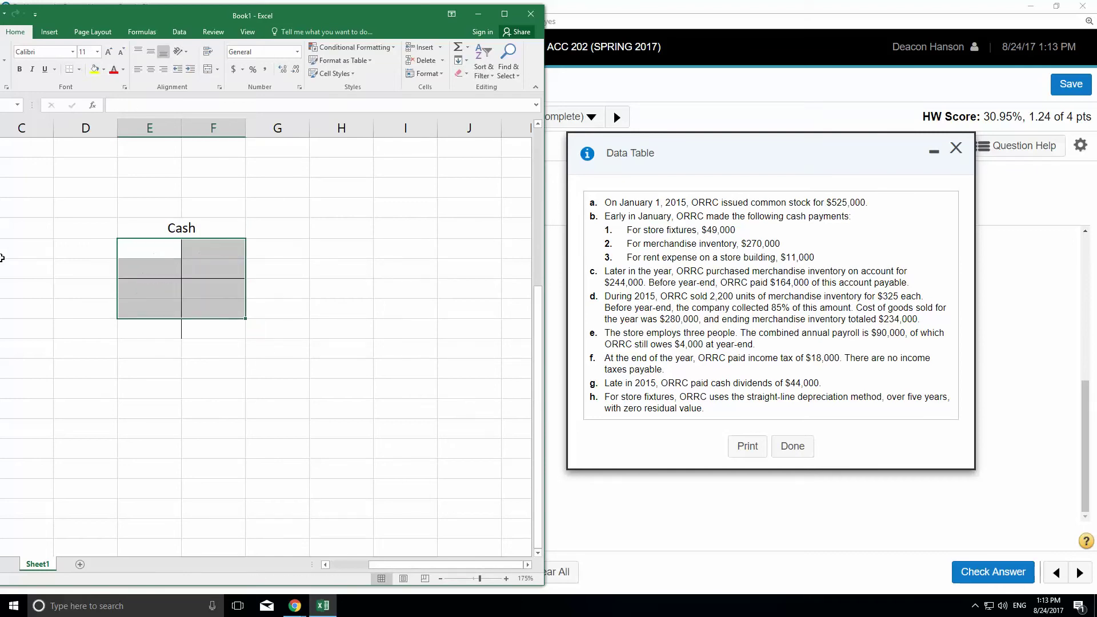
Remove all borders from the second and third rows beneath the Cash heading in columns E:F.
click(209, 295)
drag(157, 275, 202, 281)
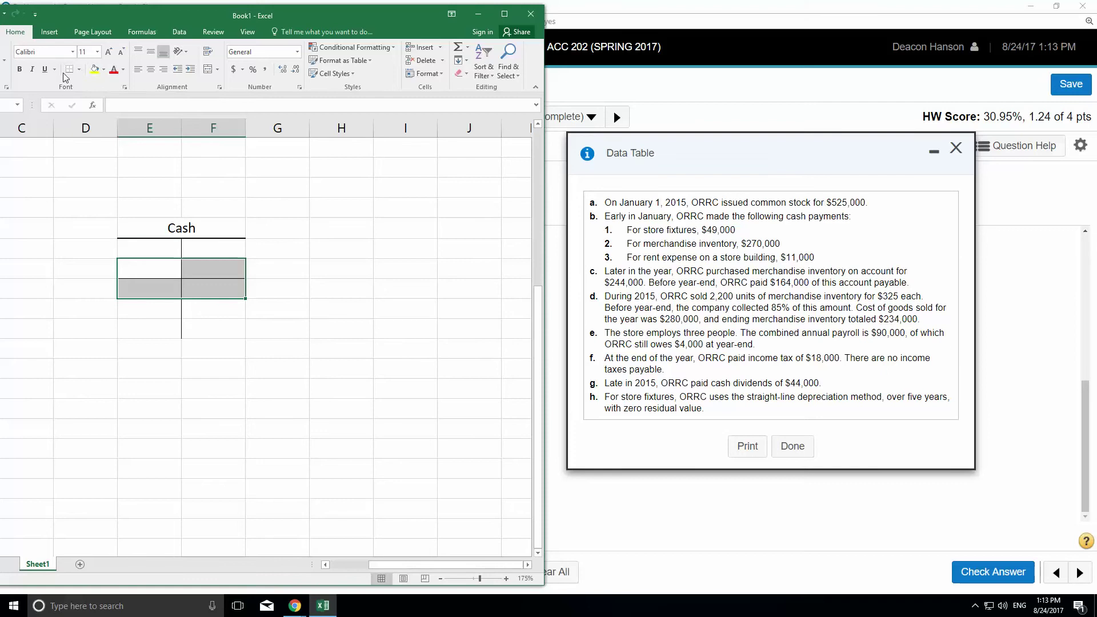
click(79, 70)
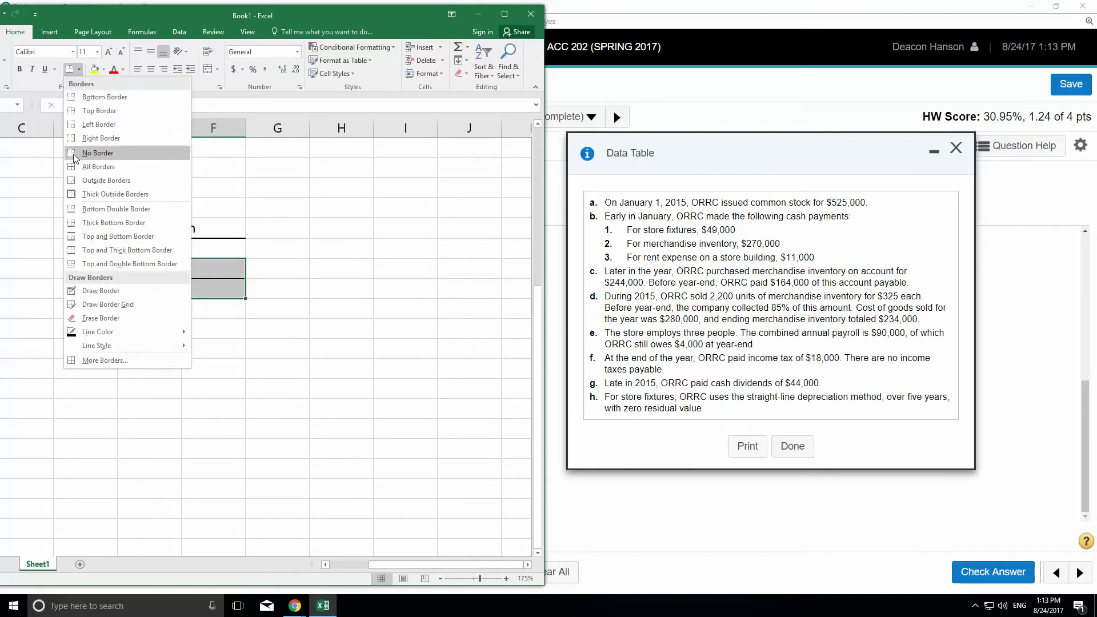
click(87, 153)
click(400, 348)
Apply a left border to six column F cells, starting at the second row under the Cash heading, to extend the T-account divider.
drag(214, 265, 205, 370)
click(78, 69)
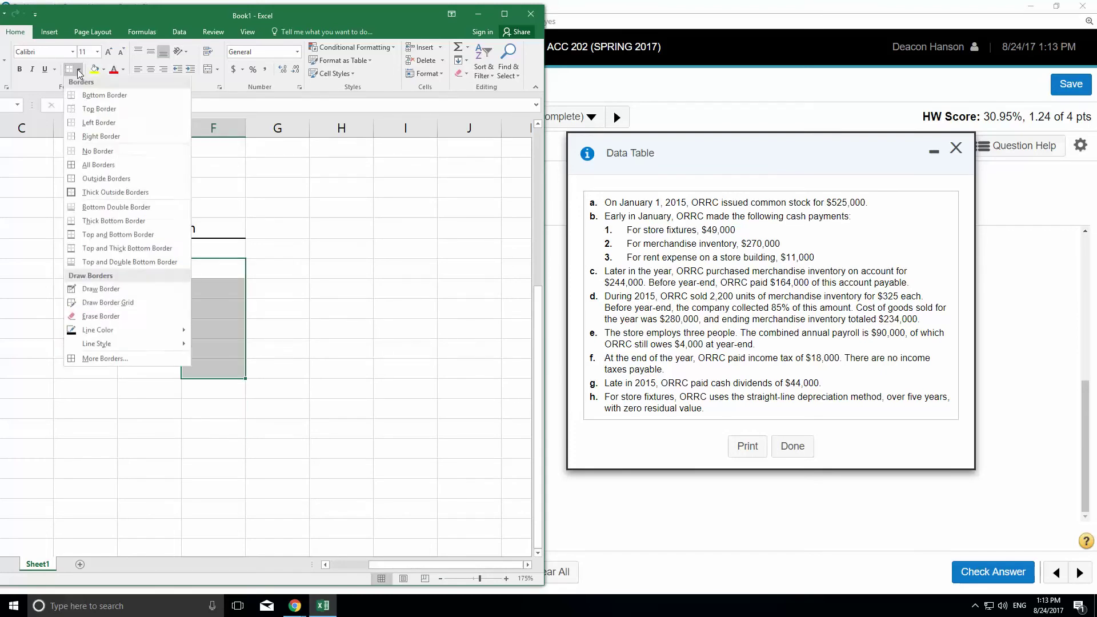
click(100, 123)
click(341, 228)
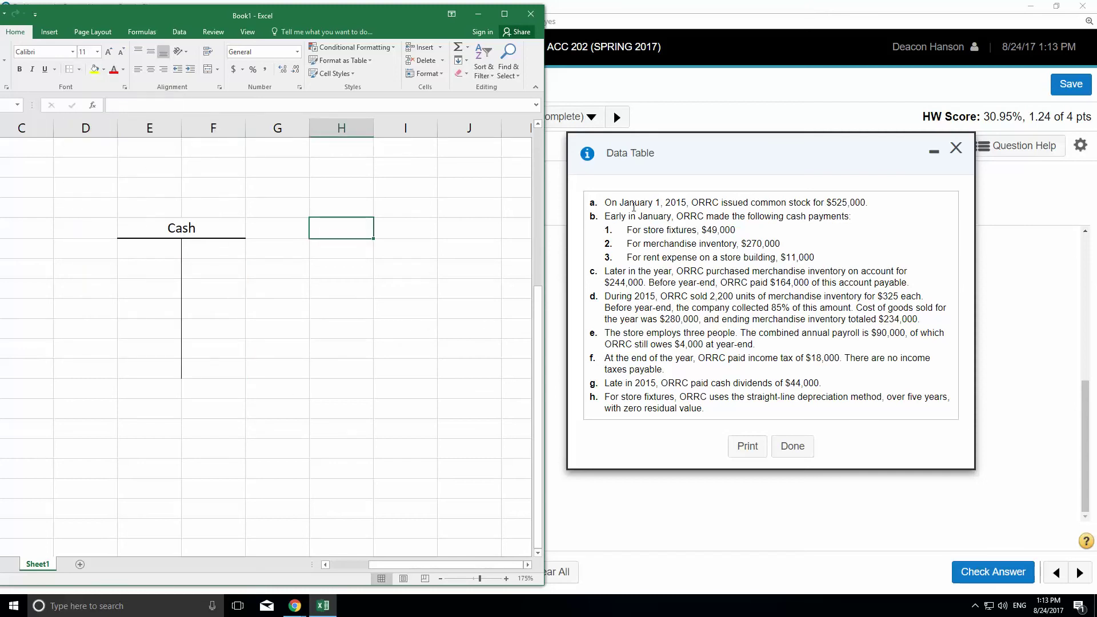
Enter 525000 as the first debit of the Cash T-account and label it "com stock" in column D.
click(177, 250)
text(525000)
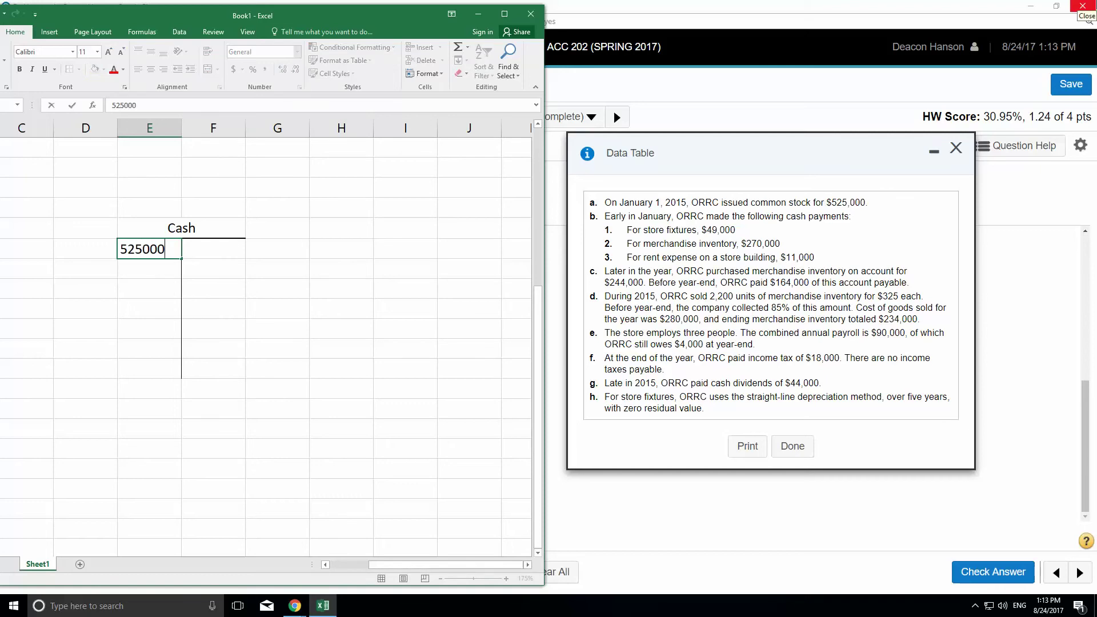
key(Left)
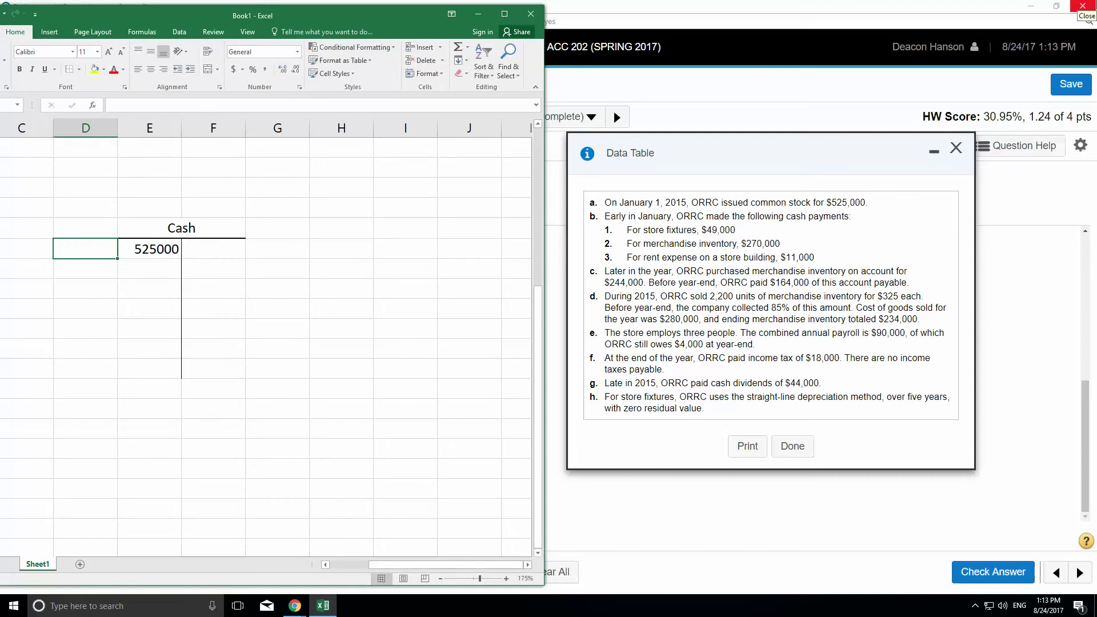
text(com stock)
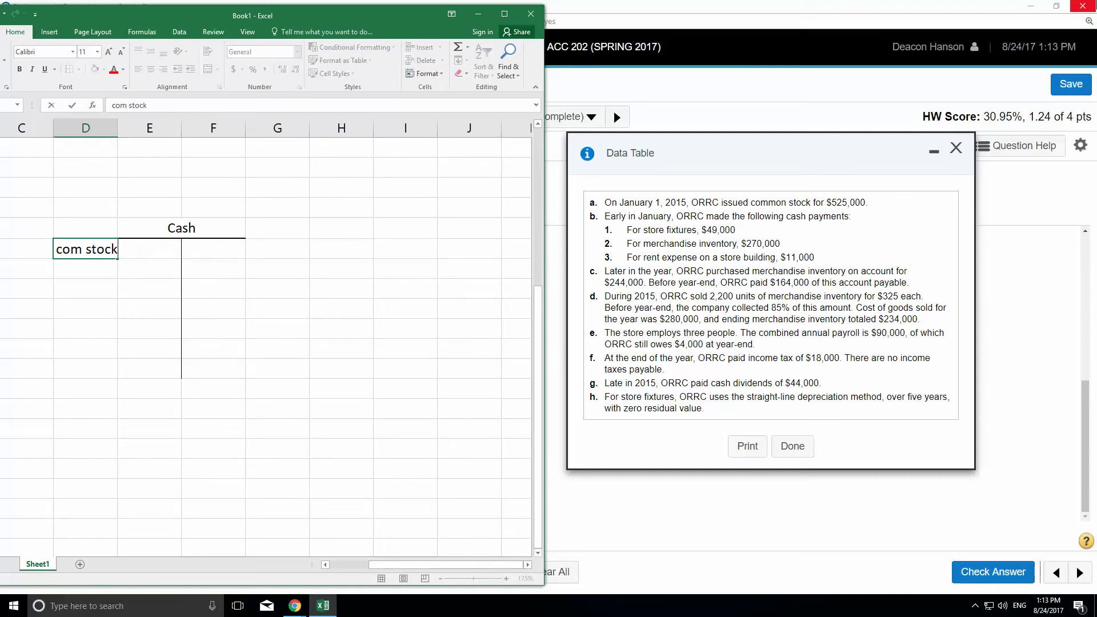
key(Return)
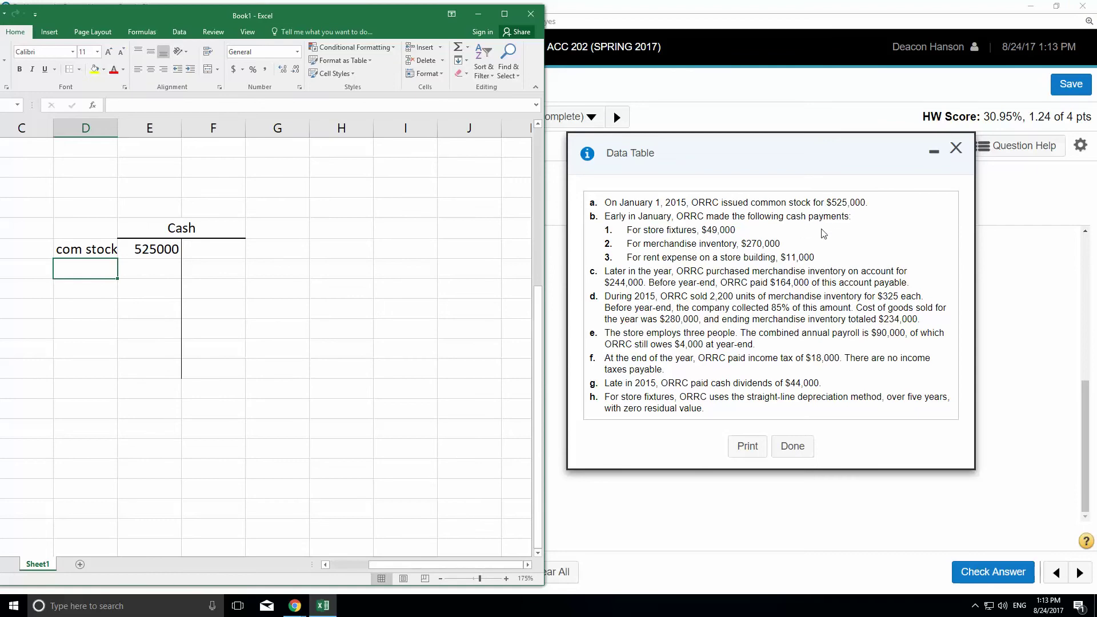
Enter 49000 as the first credit of the Cash T-account and label it "store fixtures" in column G.
click(220, 255)
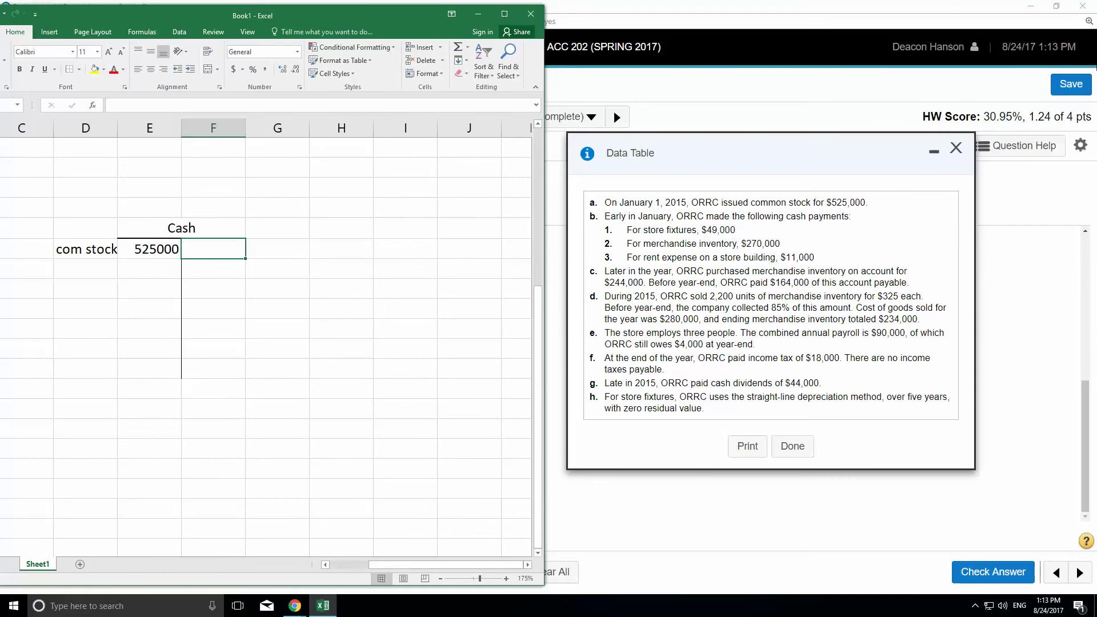
text(49000)
key(Tab)
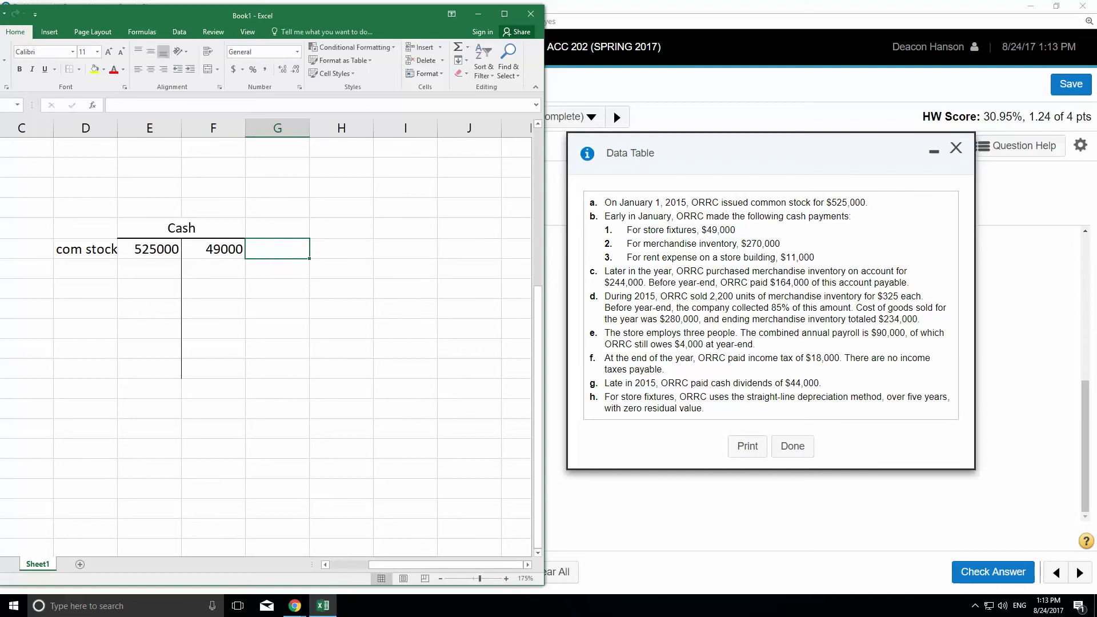
text(store fixtures)
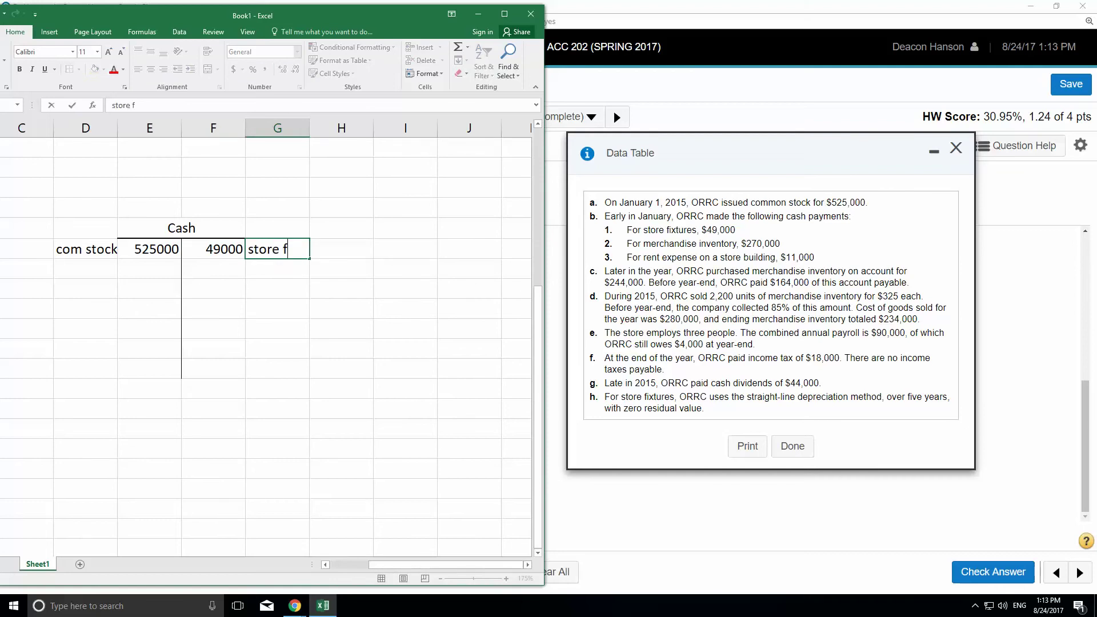
key(Return)
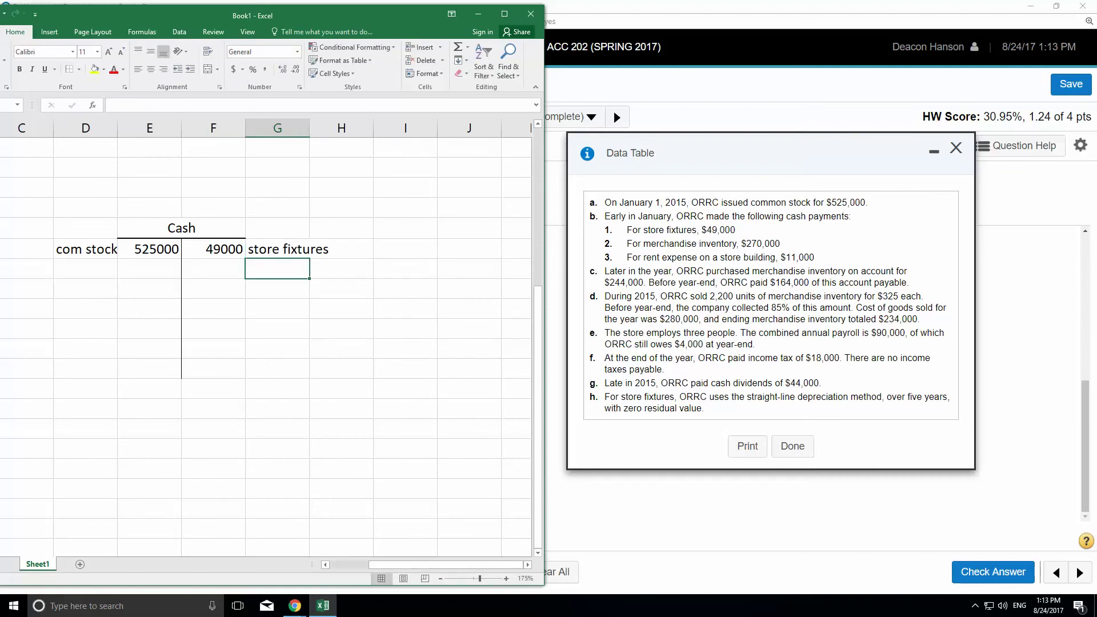
Enter 270000 as the second credit of the Cash T-account and label it "inventory" in column G.
click(213, 268)
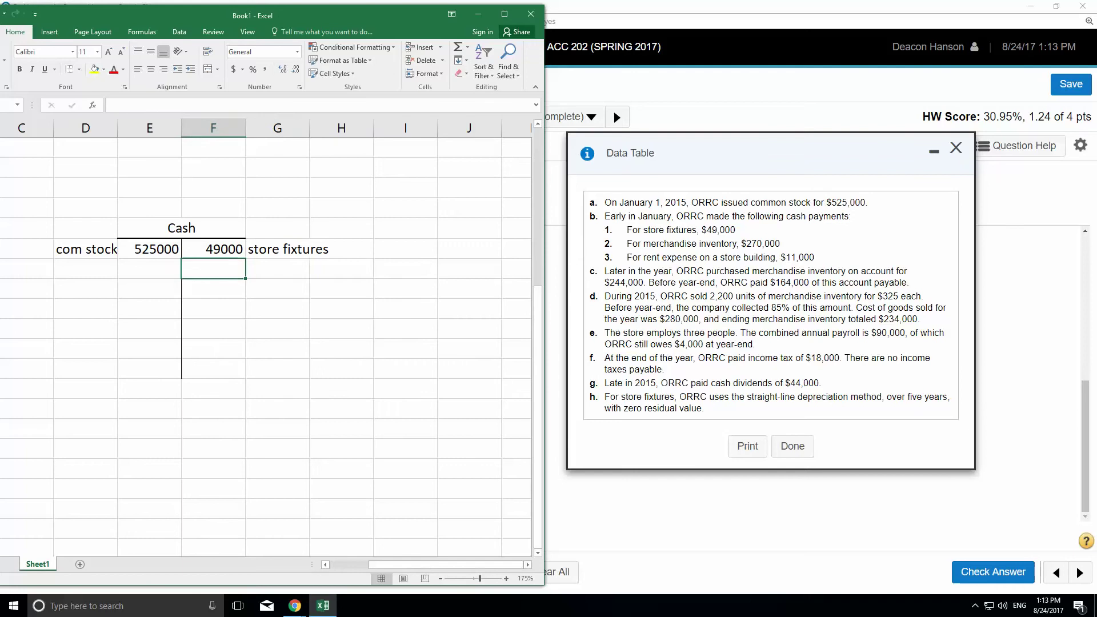
text(270000)
key(Tab)
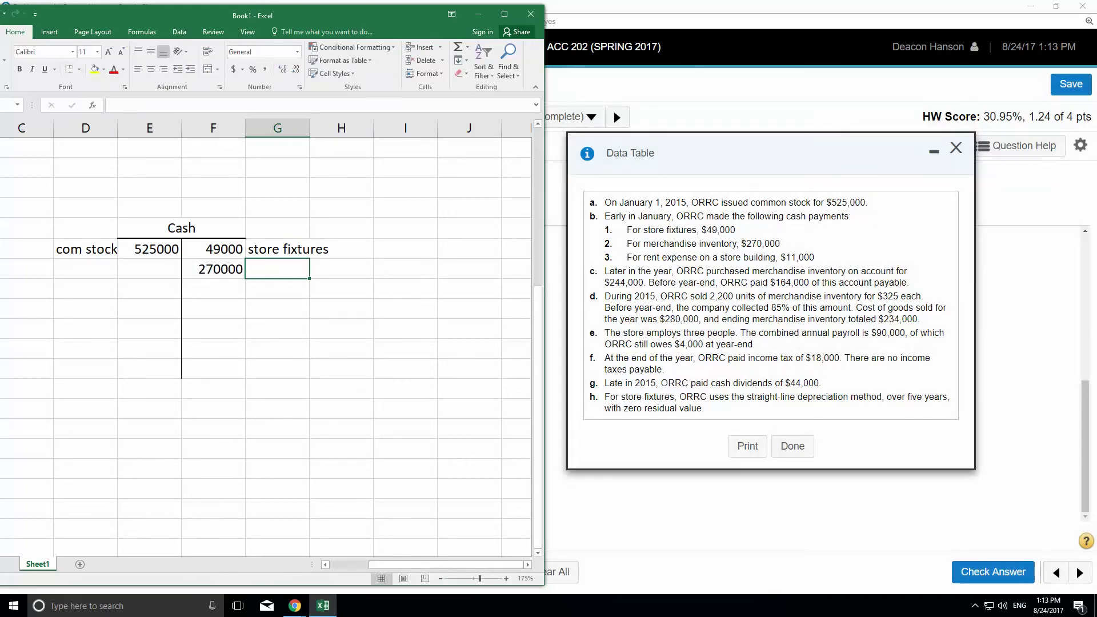
text(inventory)
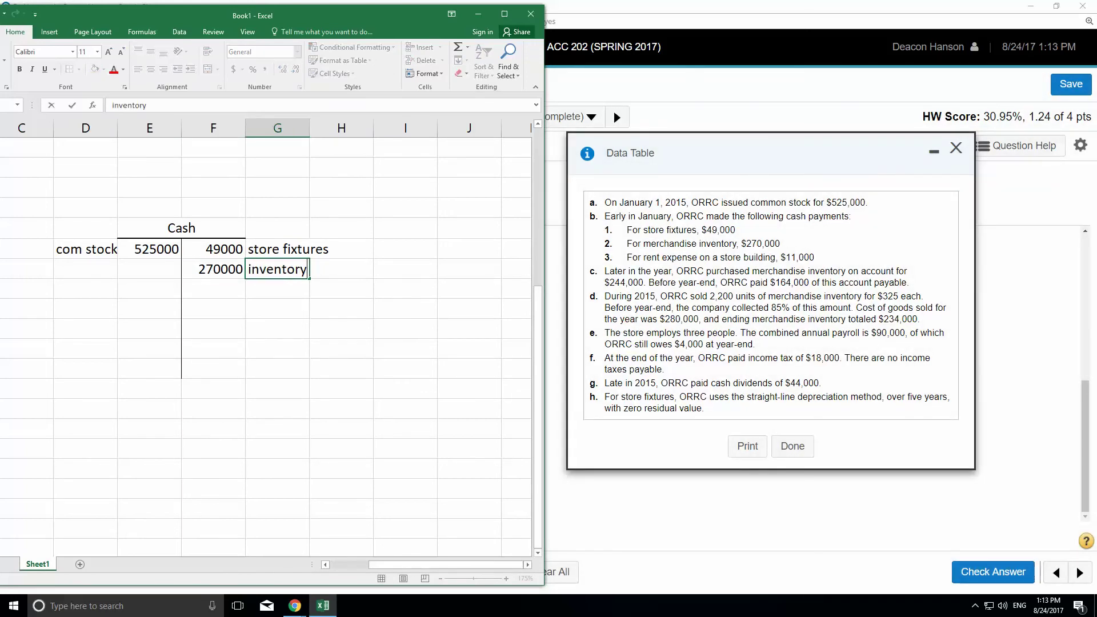
key(Return)
Enter 11000 as the third credit of the Cash T-account and label it "rent expense" in column G.
click(213, 289)
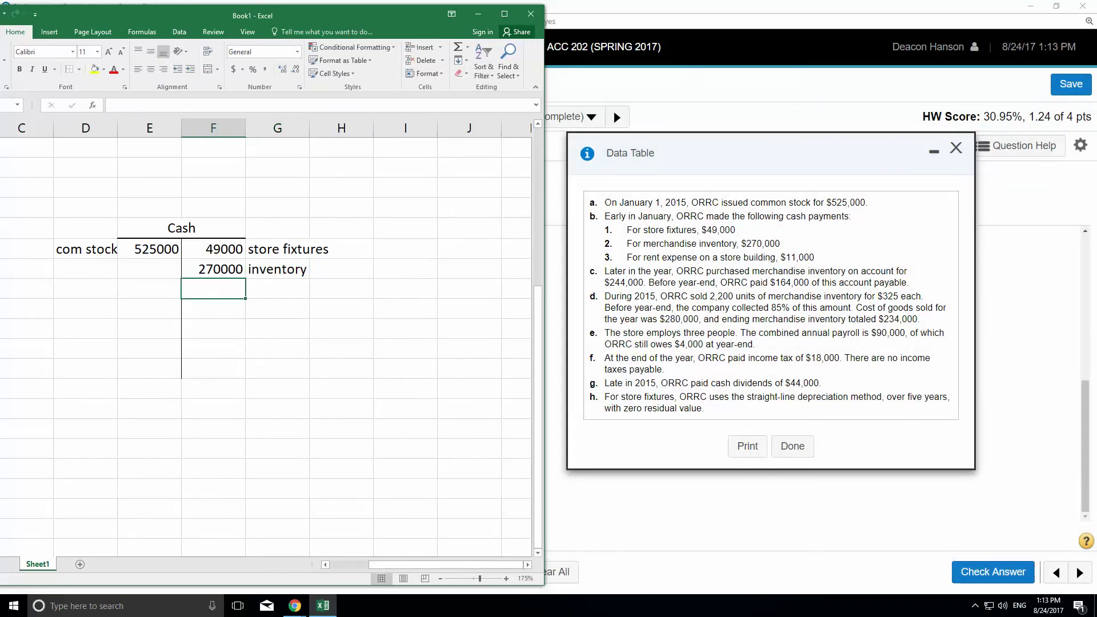
text(11000)
key(Tab)
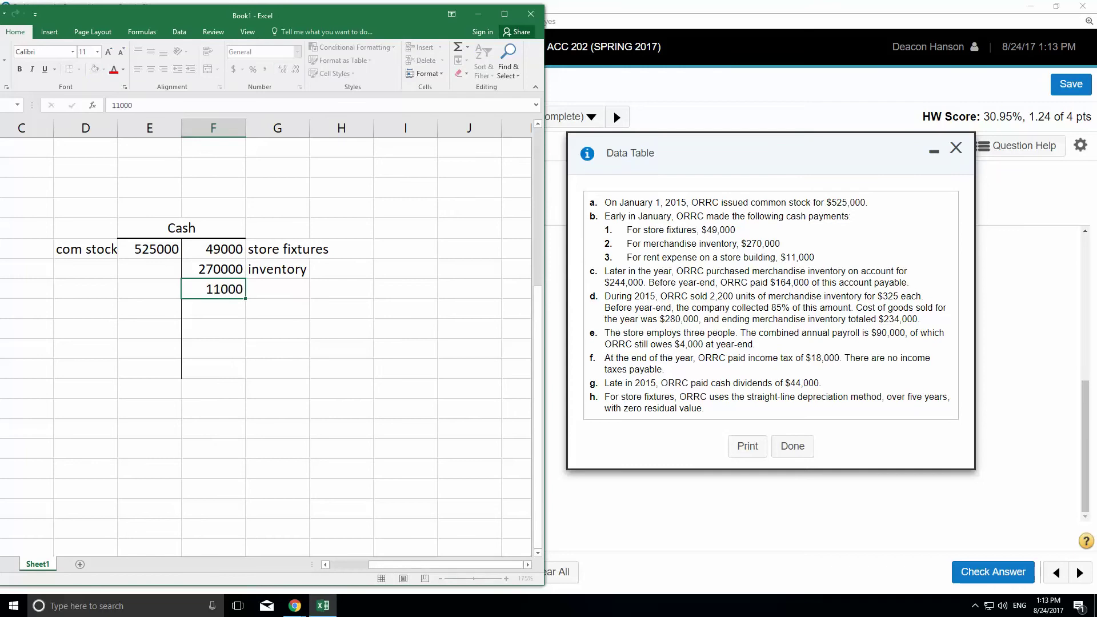
text(rent expense)
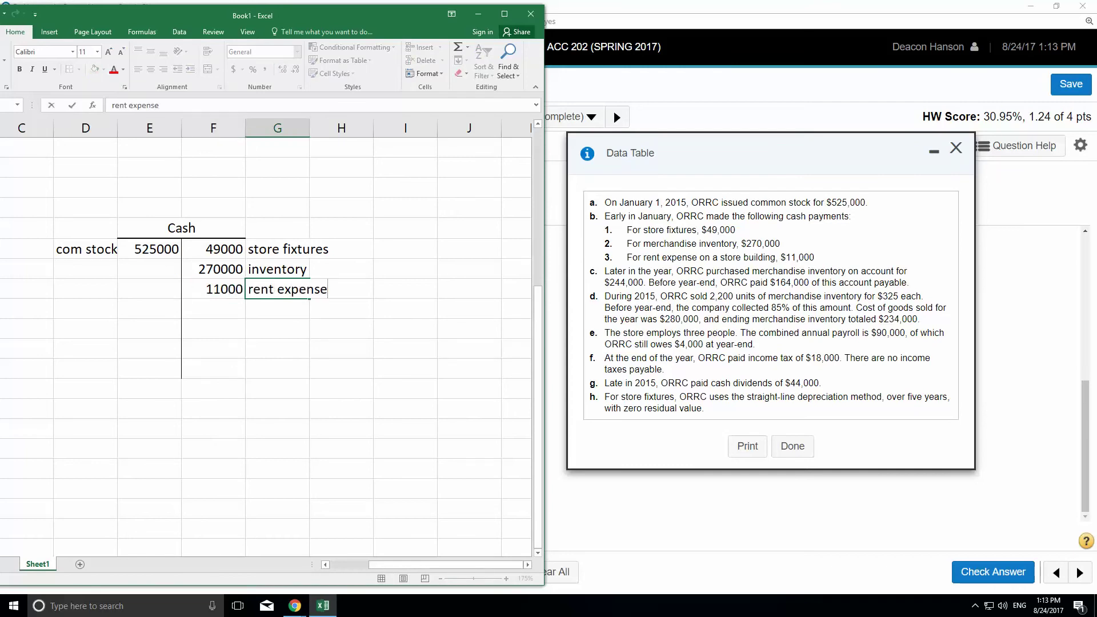
key(Return)
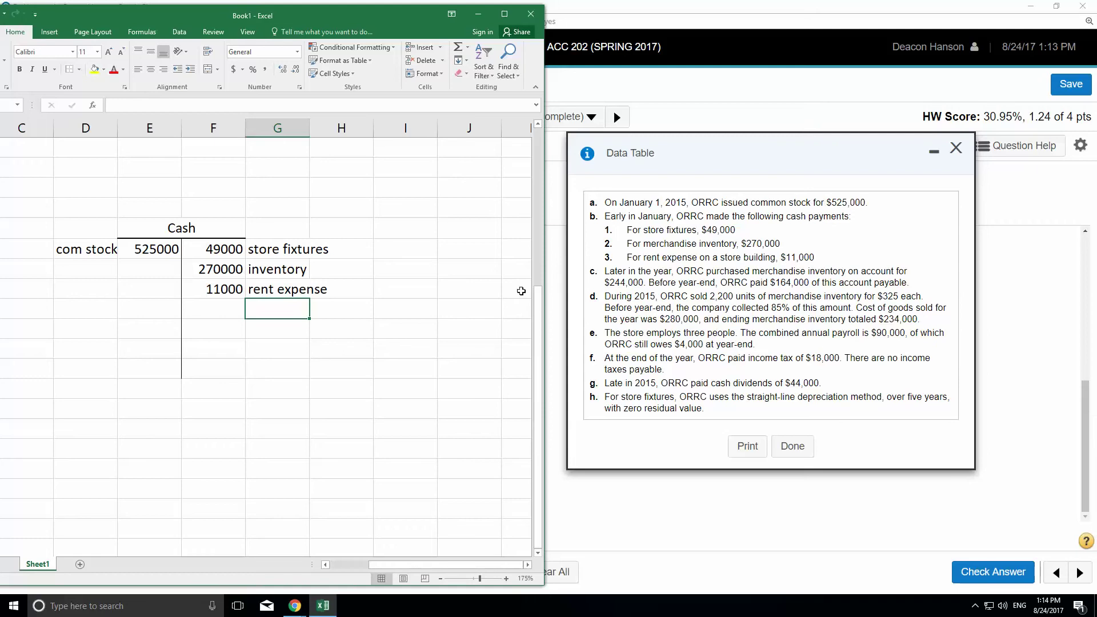
Draw a second T-account with a thick bottom border under I17:J17 and a left border along J18:J24.
click(395, 232)
drag(395, 232, 443, 229)
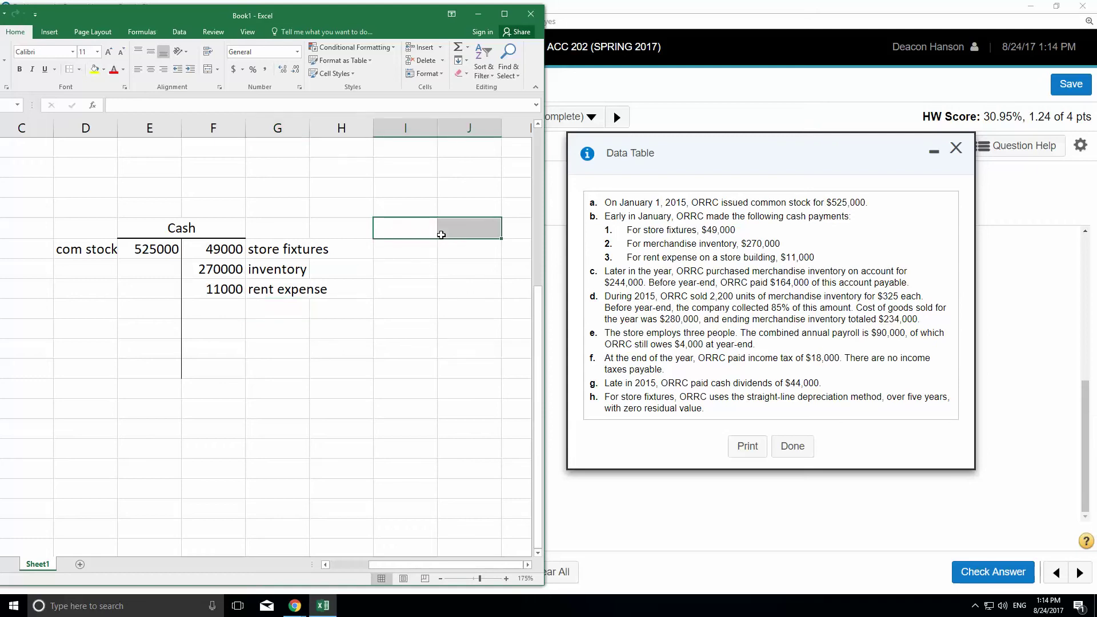
click(79, 70)
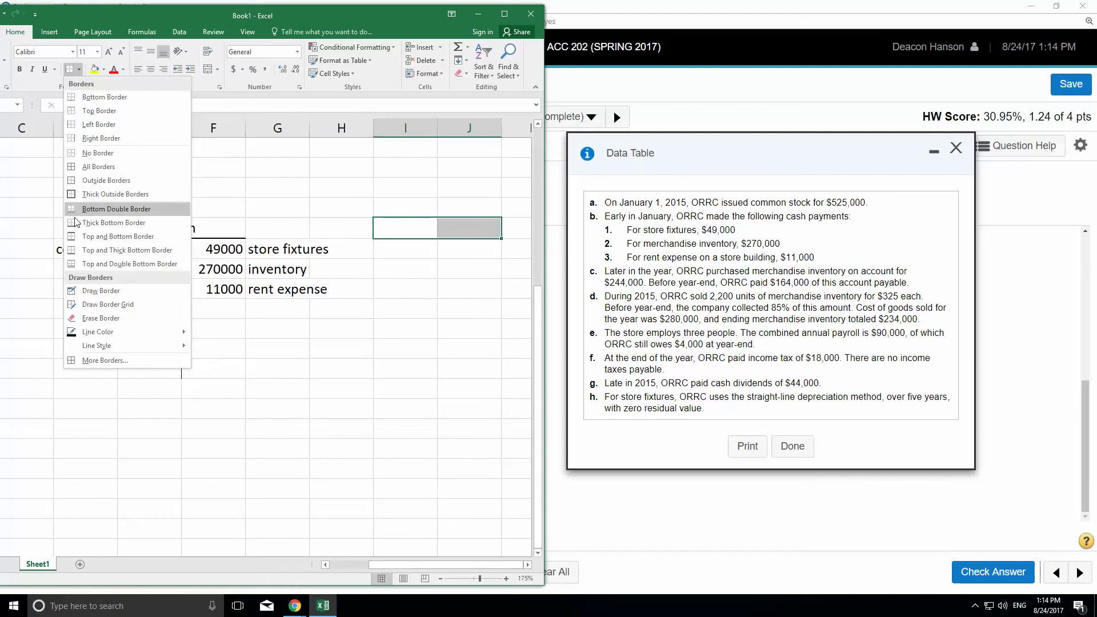
click(114, 222)
click(451, 254)
drag(460, 267, 457, 365)
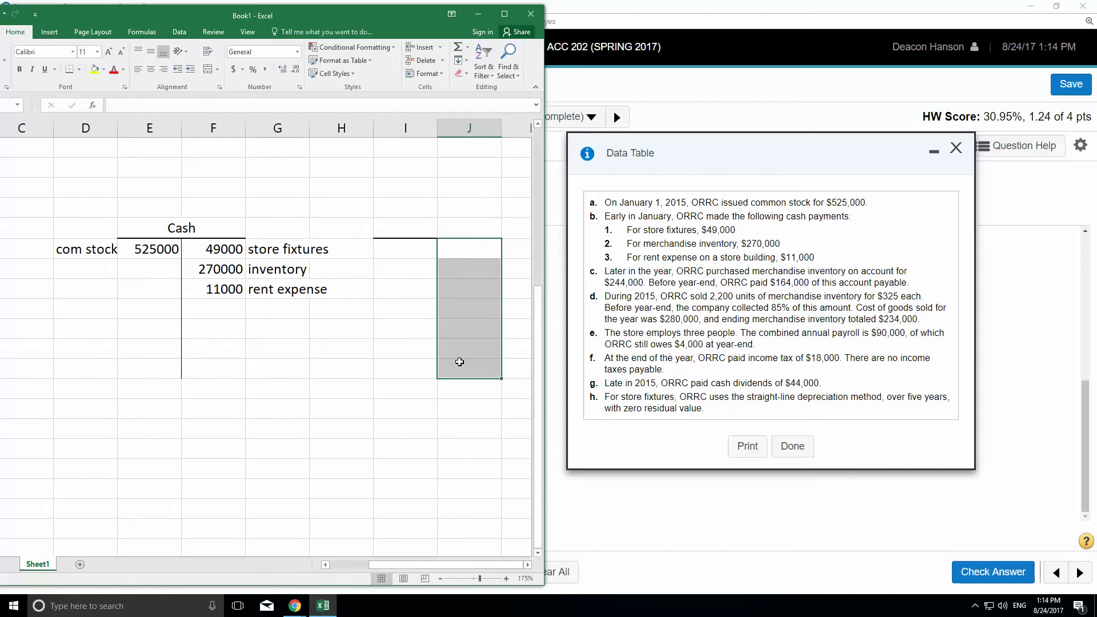
click(79, 69)
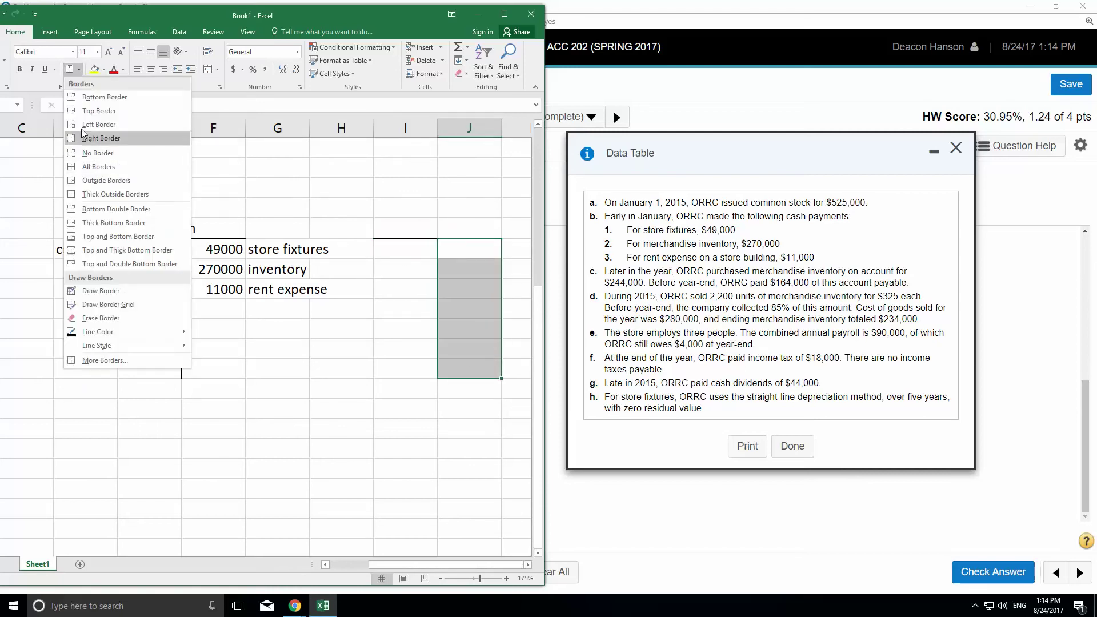
click(99, 124)
Title the new T-account "A/P" and merge and center the title across columns I and J.
click(409, 229)
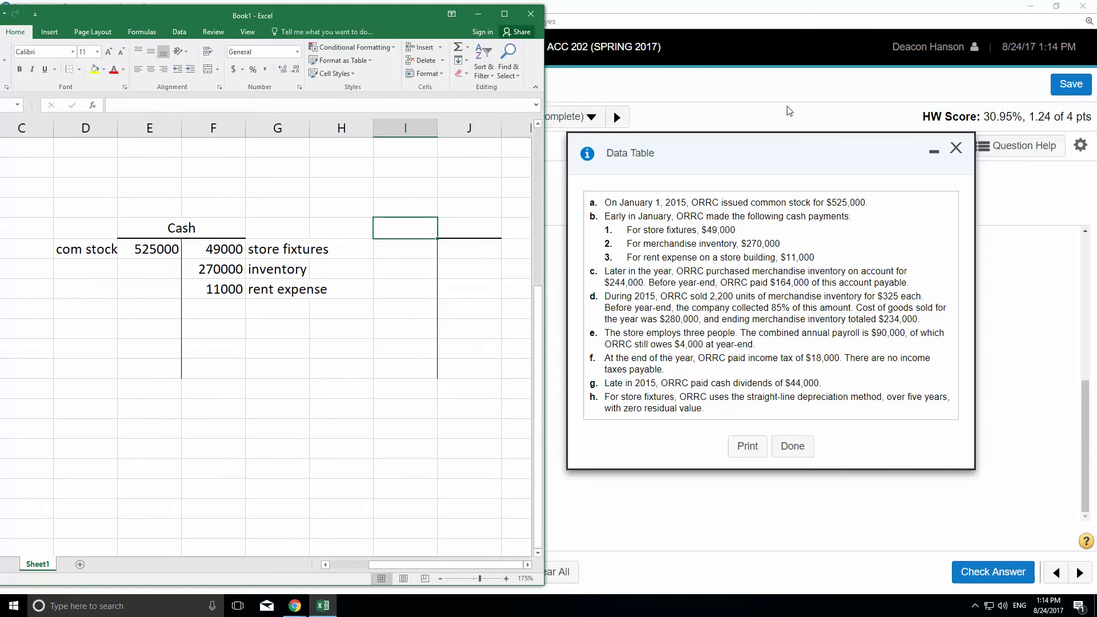
text(A/P)
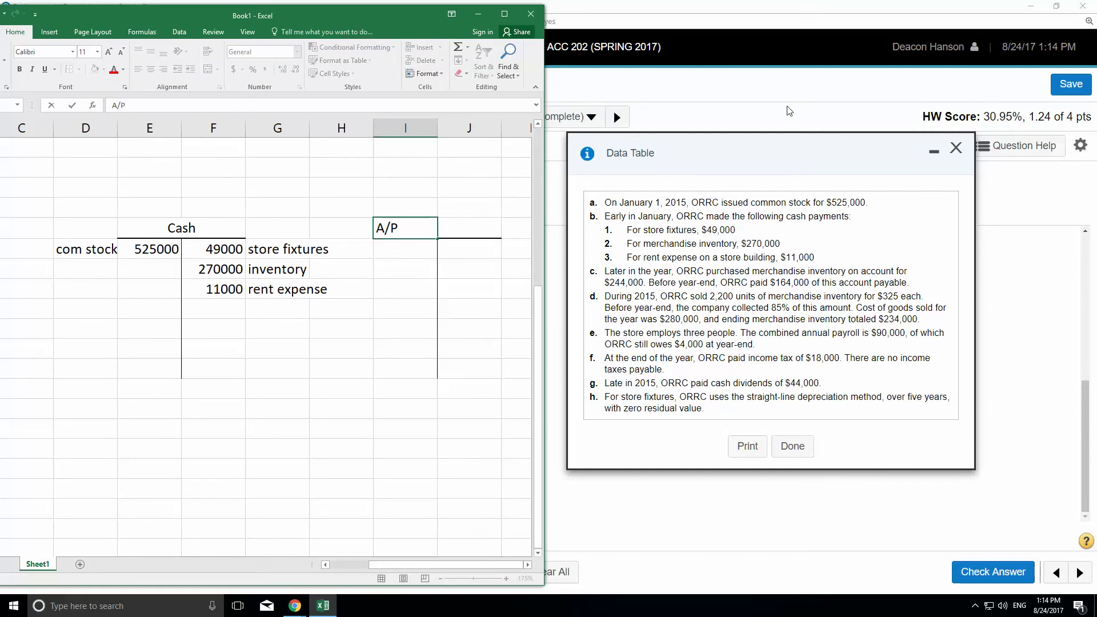
key(ctrl+Return)
key(shift+Right)
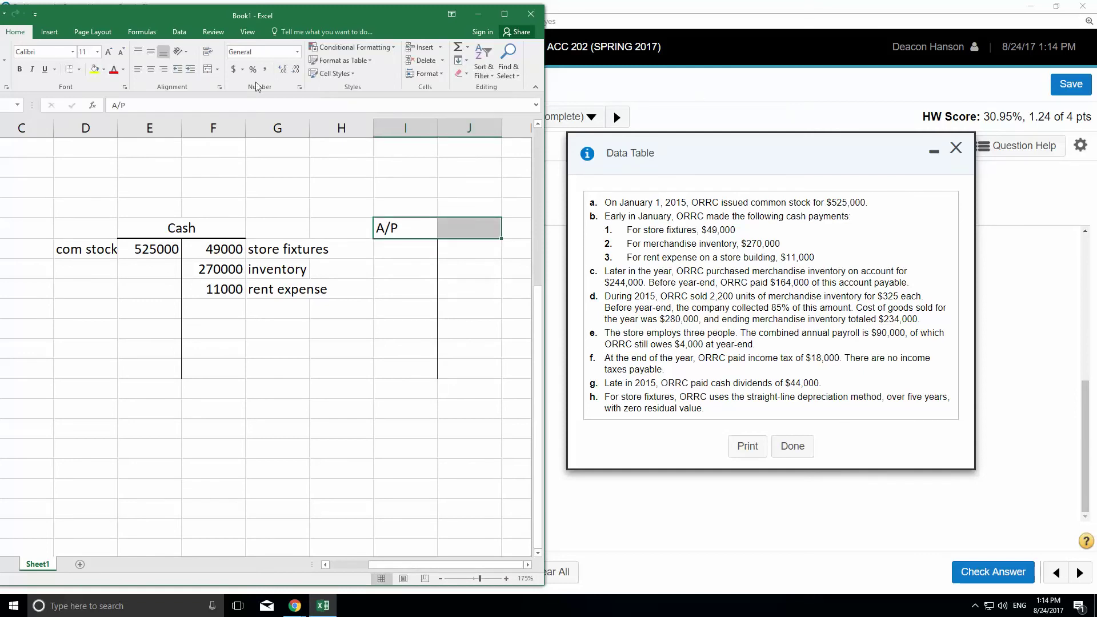
click(207, 69)
click(404, 348)
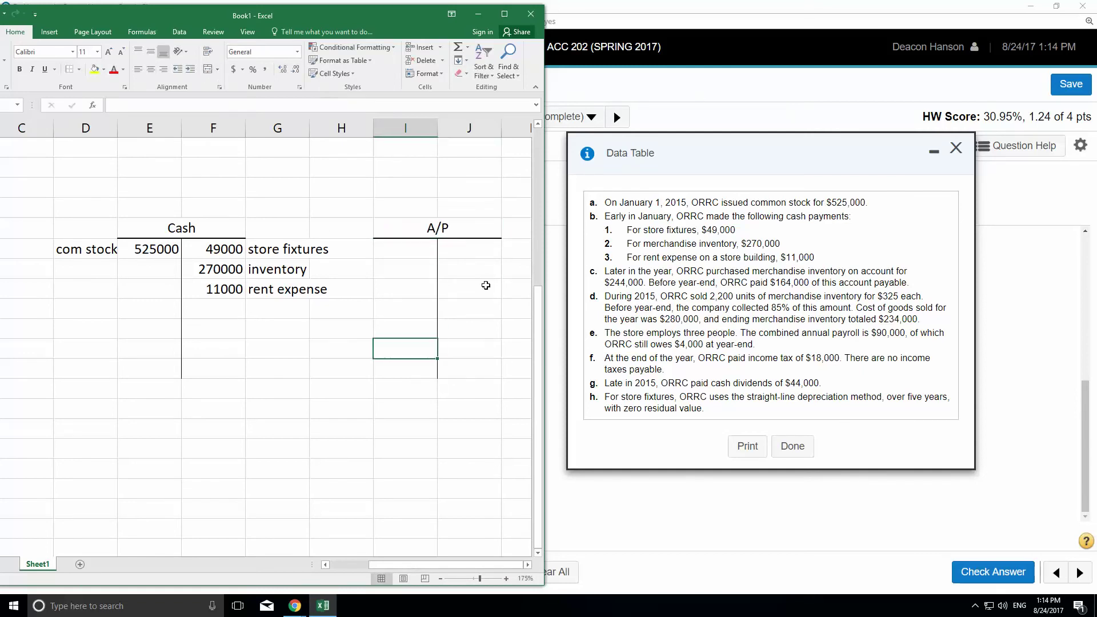
Enter 244000 as the credit and 164000 as the debit of the A/P T-account.
click(460, 249)
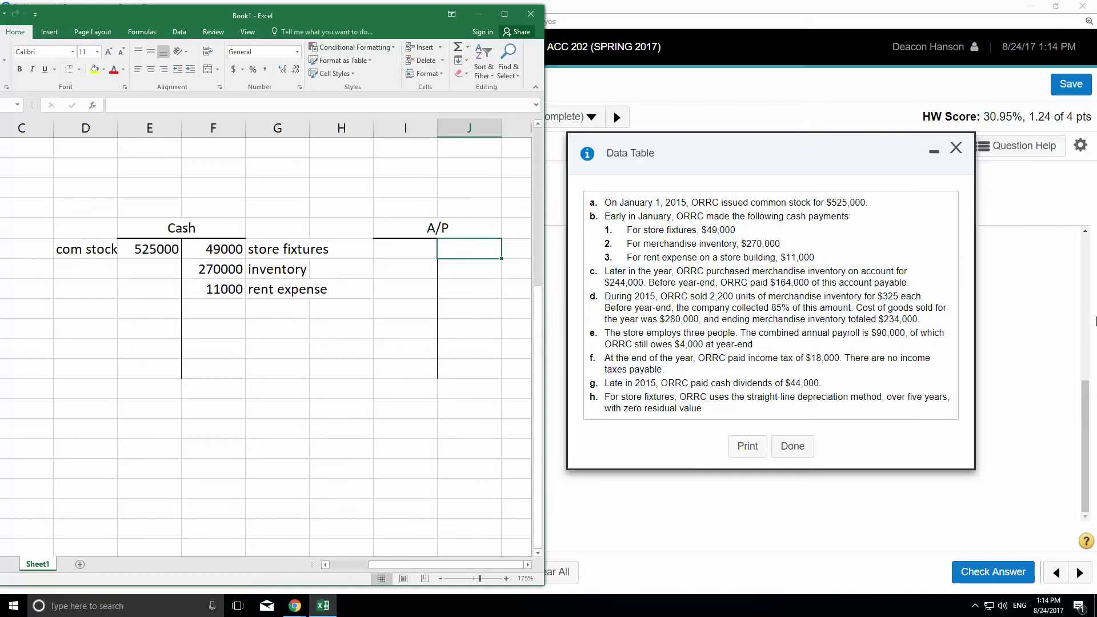
text(244000)
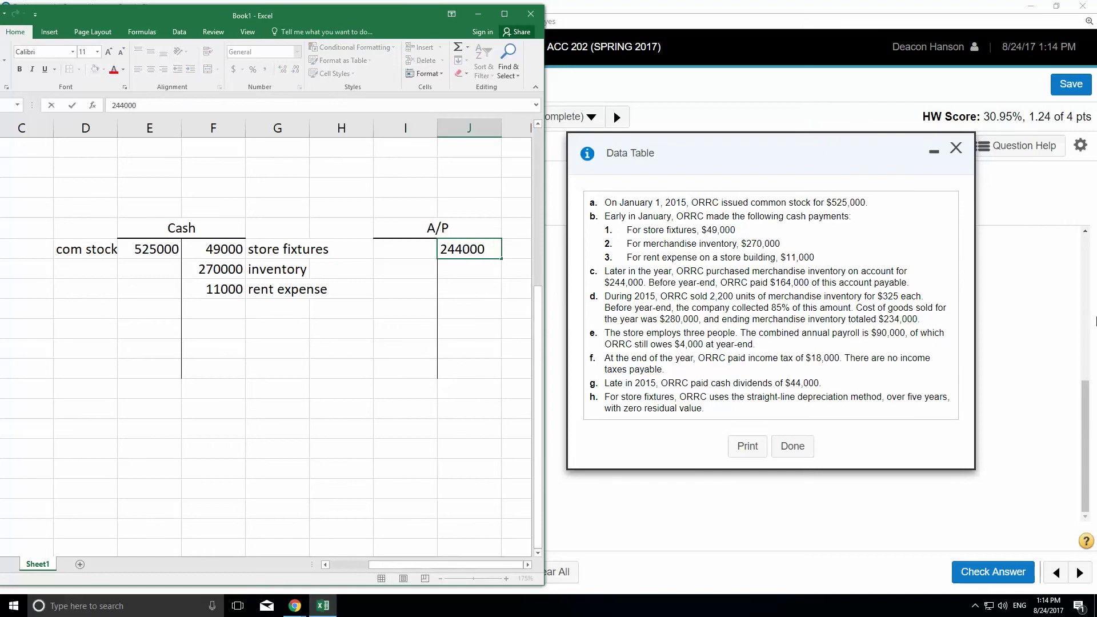
key(Return)
key(Down)
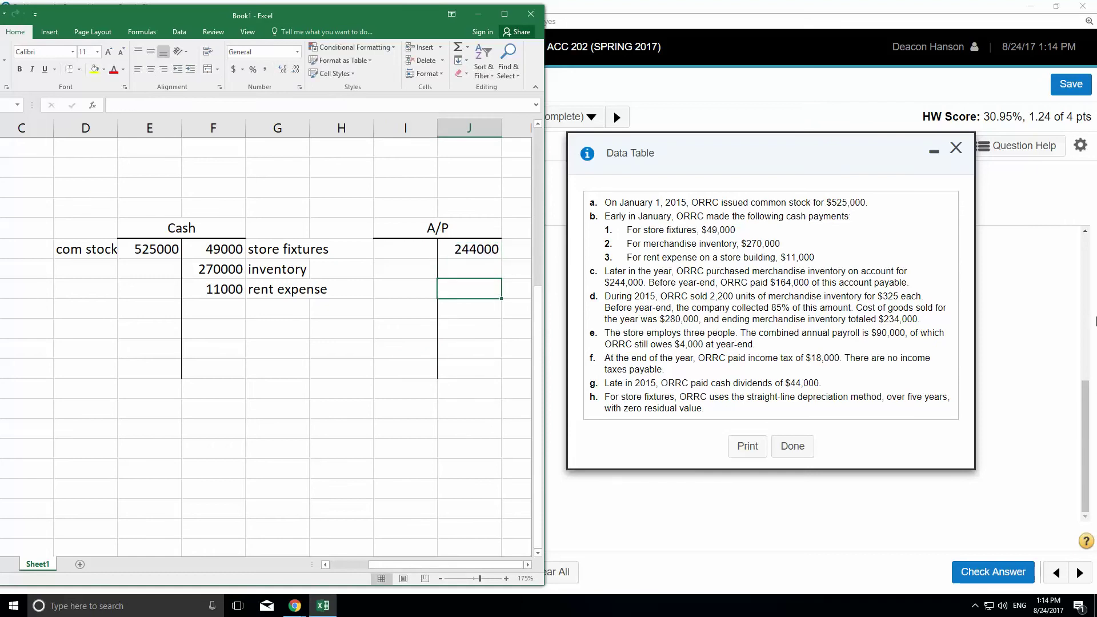
key(Left)
key(Up)
key(shift+Right)
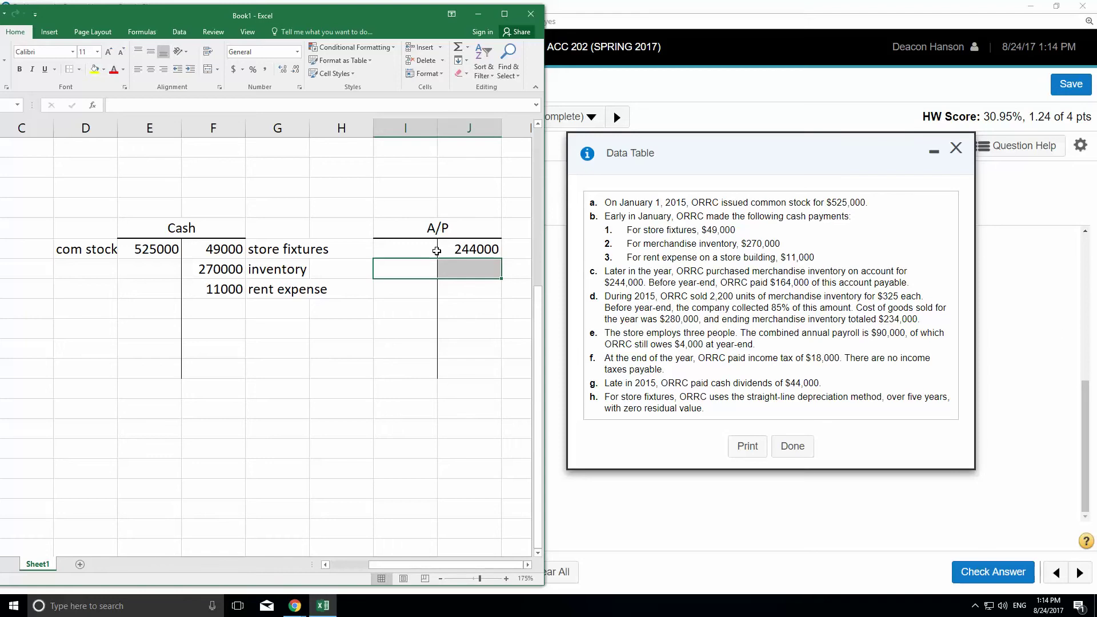
key(Up)
text(164000)
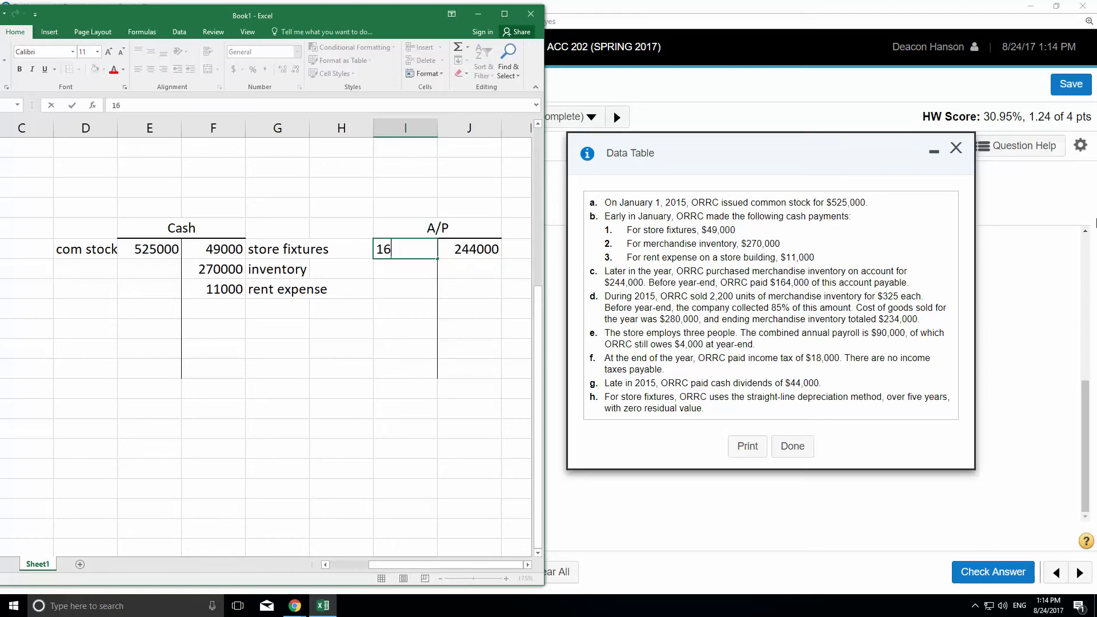
key(Down)
Enter 164000 as the fourth credit of the Cash T-account and label it "pd A/P" in column G.
key(Down)
key(Left)
key(Left)
key(Left)
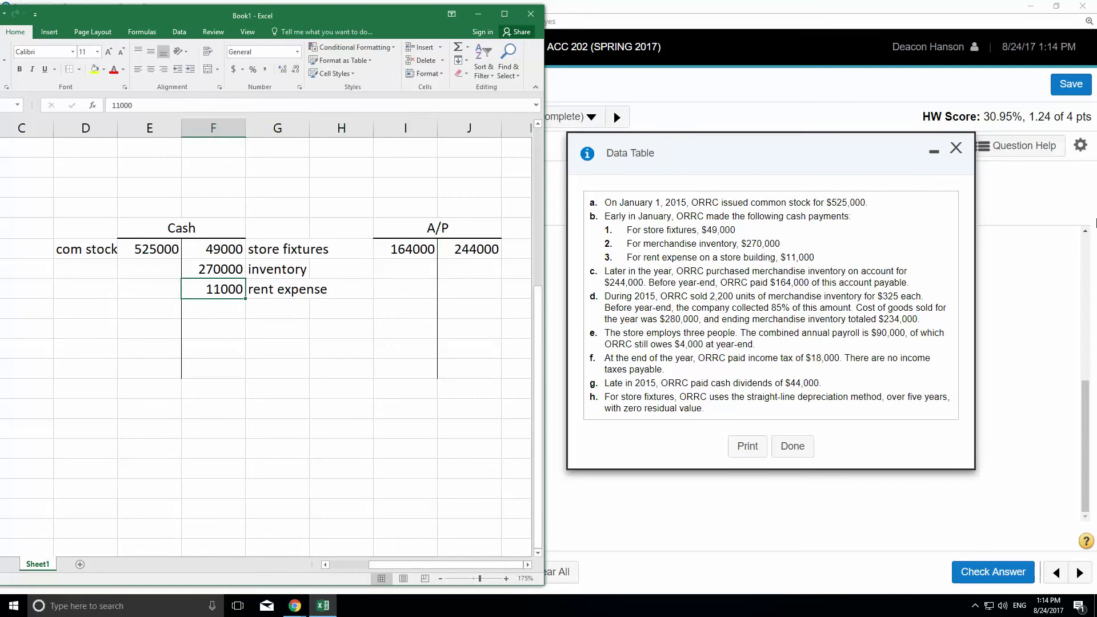
key(Down)
text(164000)
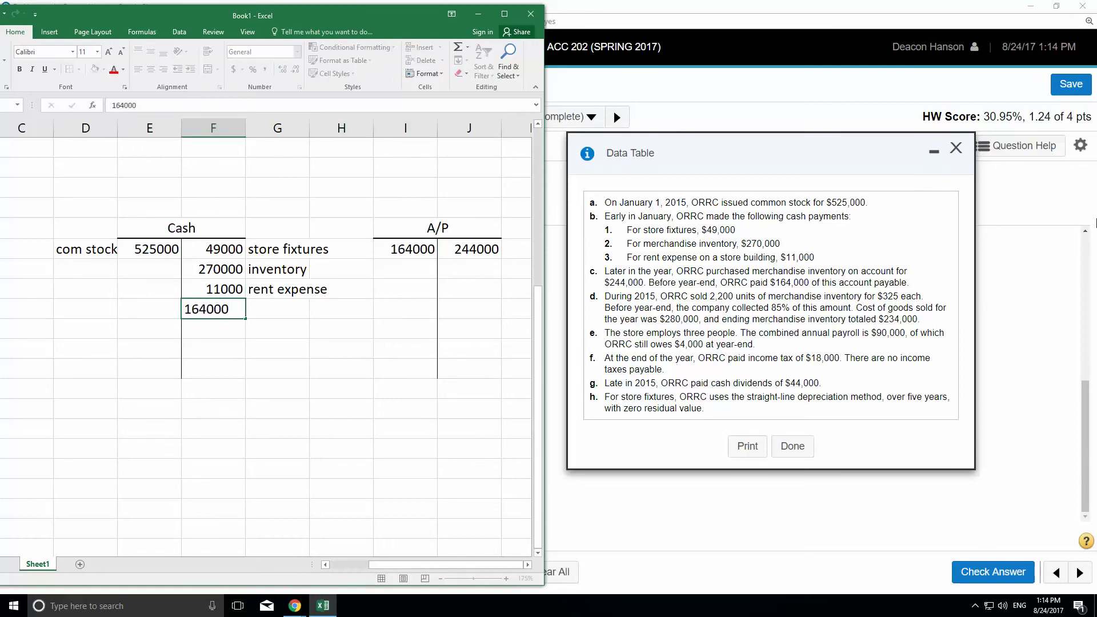
key(Tab)
text(pd )
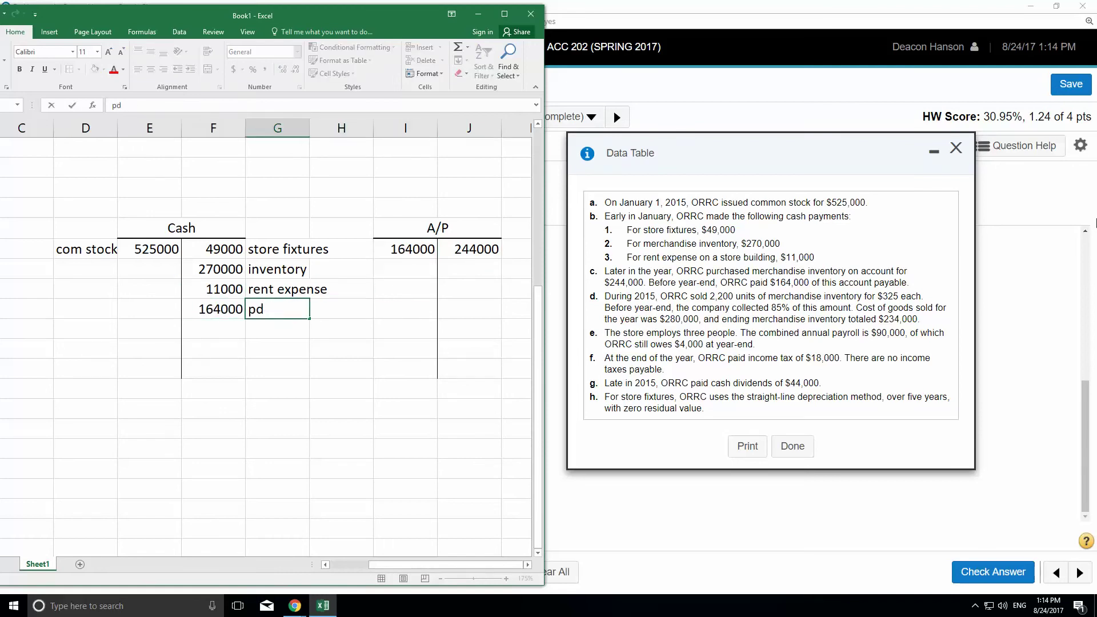
text(A/P)
key(Return)
Copy the top three rows of the A/P T-account and paste them below it, starting at I26.
click(390, 329)
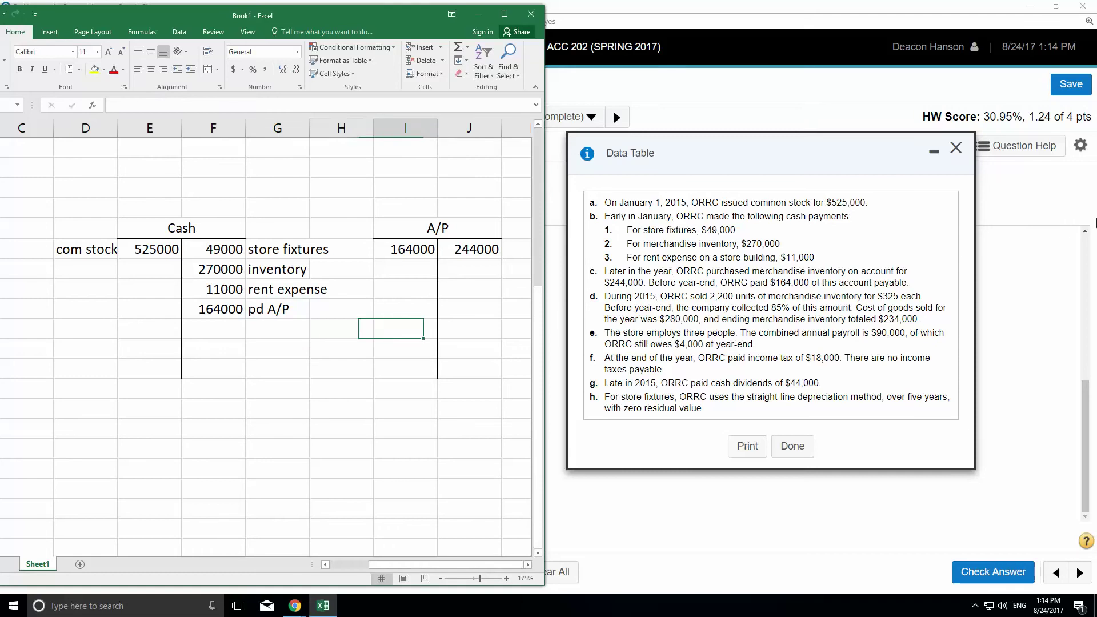
click(469, 329)
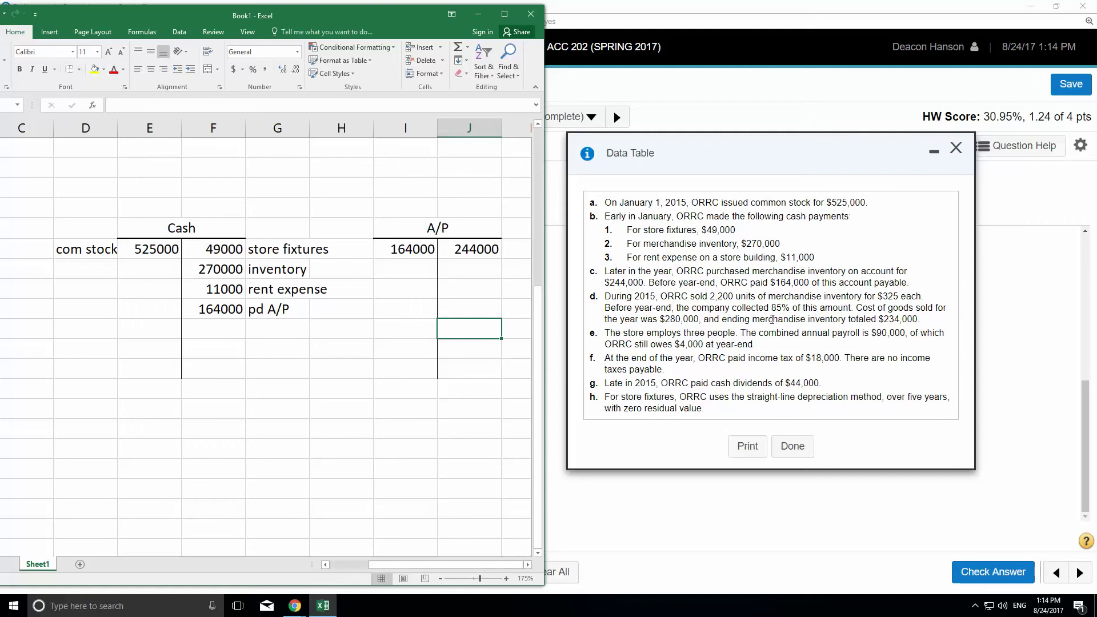
drag(422, 230, 451, 275)
right_click(450, 274)
click(471, 287)
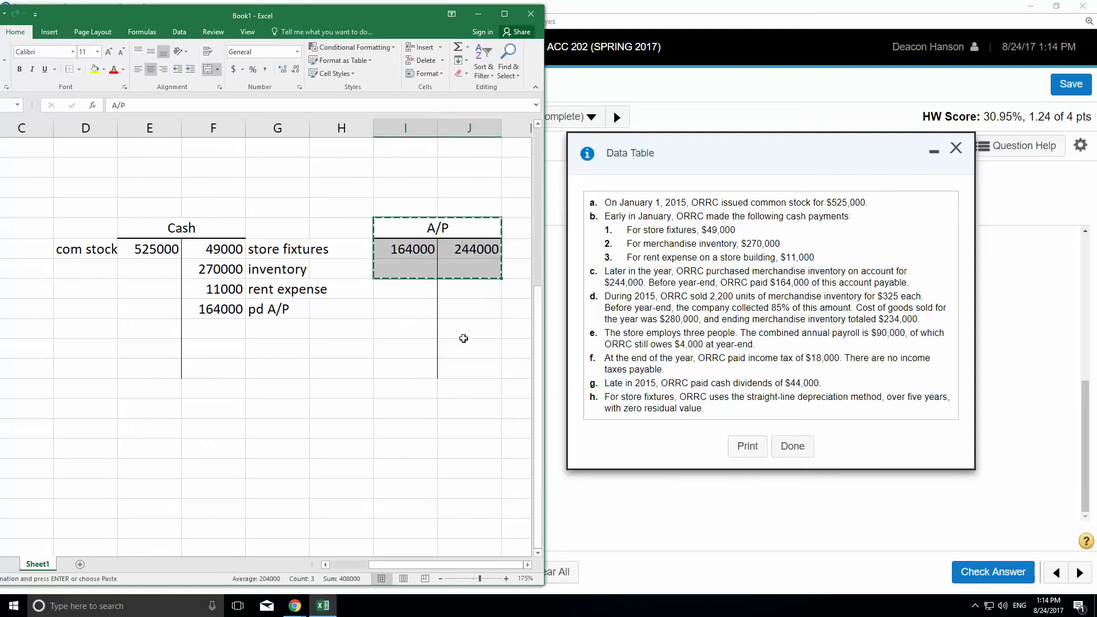
click(401, 408)
right_click(401, 408)
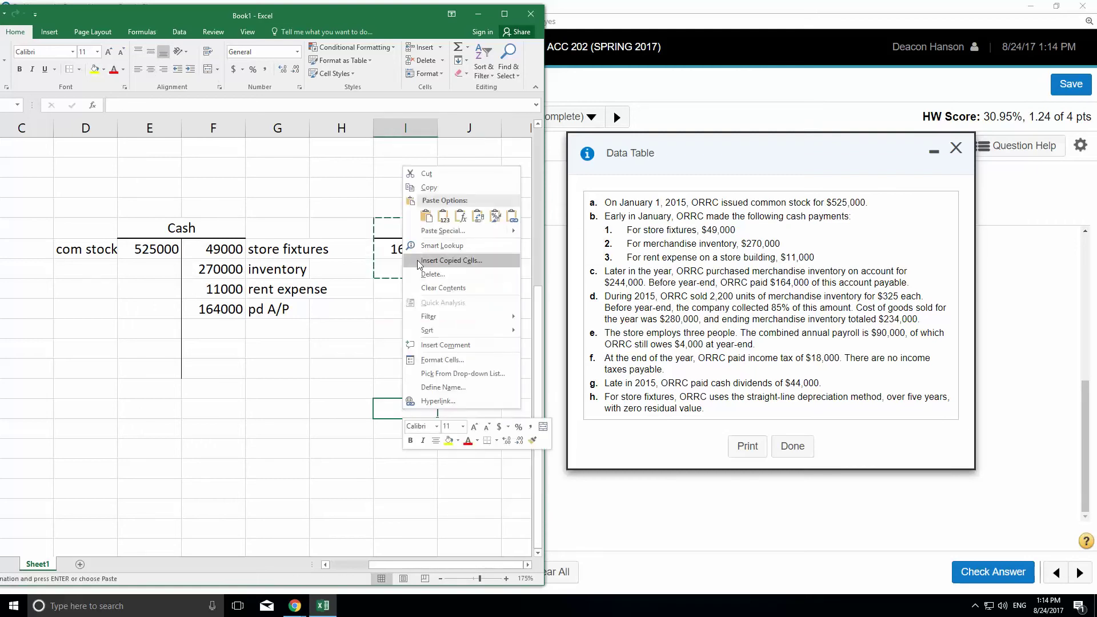
click(425, 219)
Retitle the copied T-account "A/R" and clear its copied debit and credit amounts.
click(424, 410)
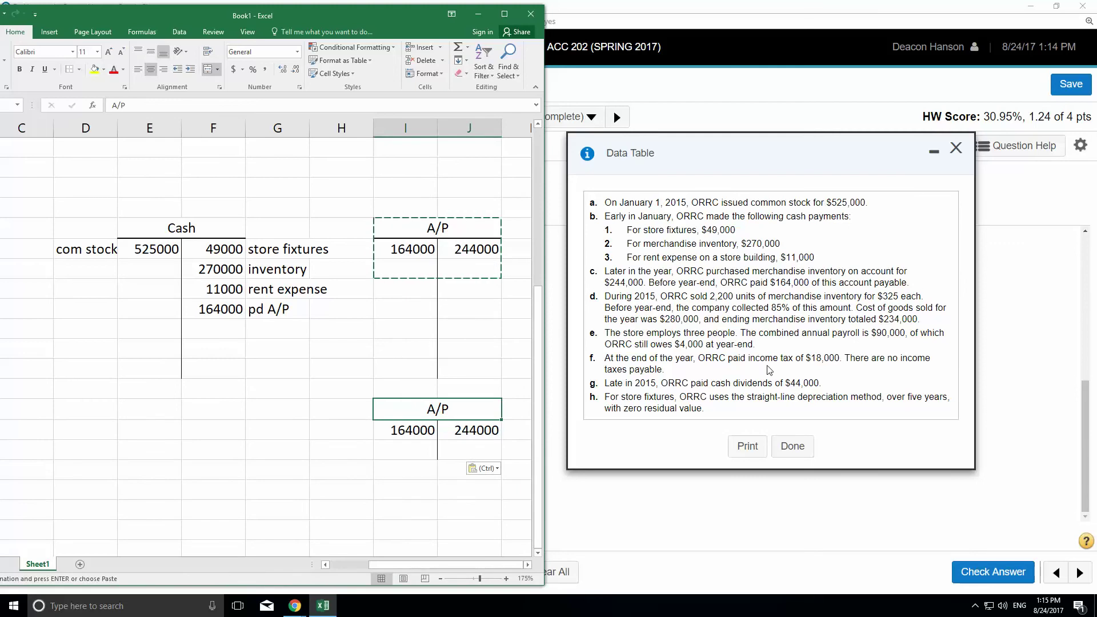
text(A/R)
key(Return)
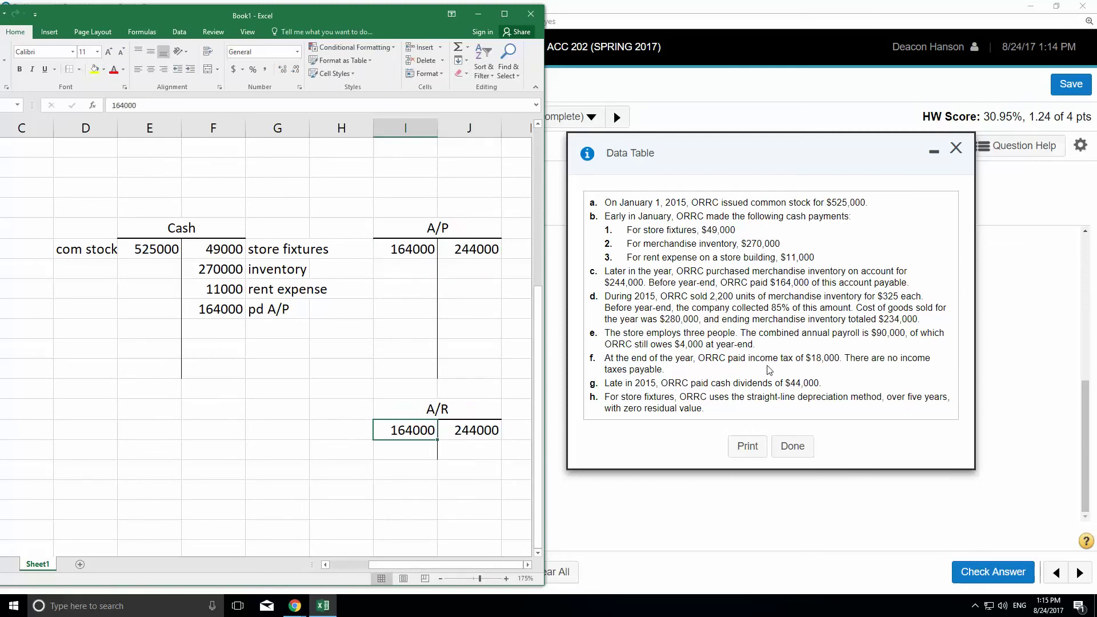
key(Delete)
key(Right)
key(Delete)
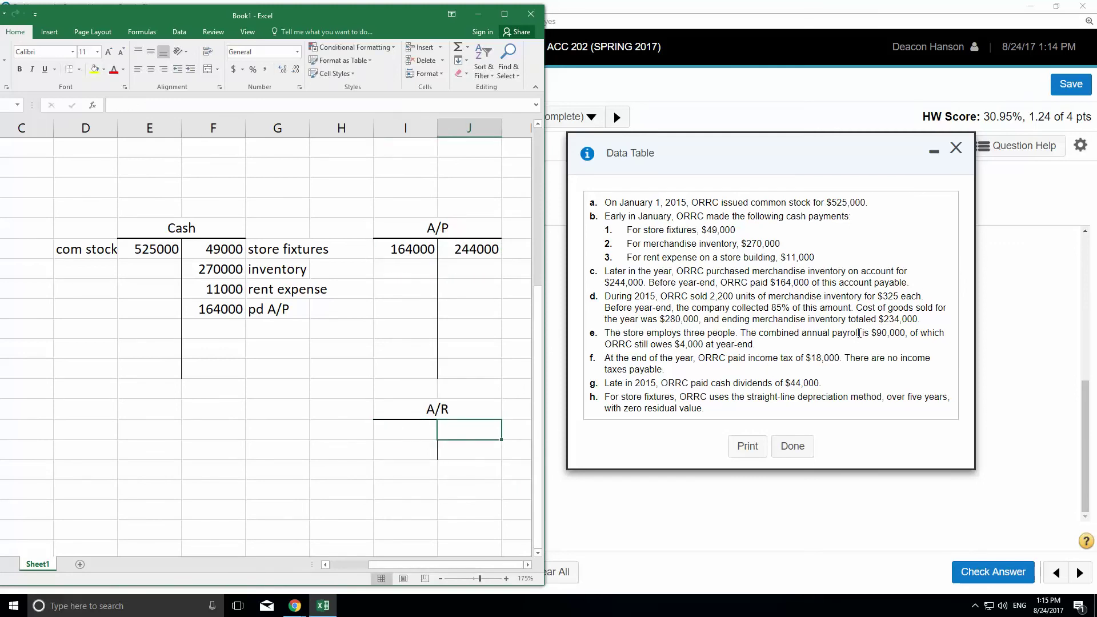
Enter the sales on account as the A/R T-account's debit in I27 with the formula =325*2200.
click(420, 429)
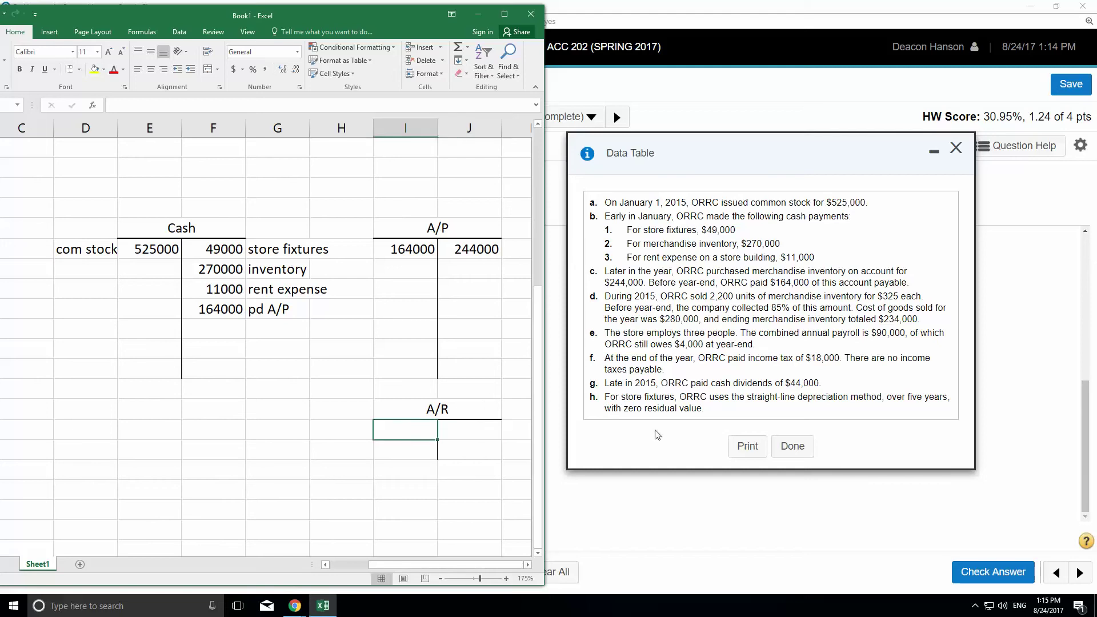
text(=35)
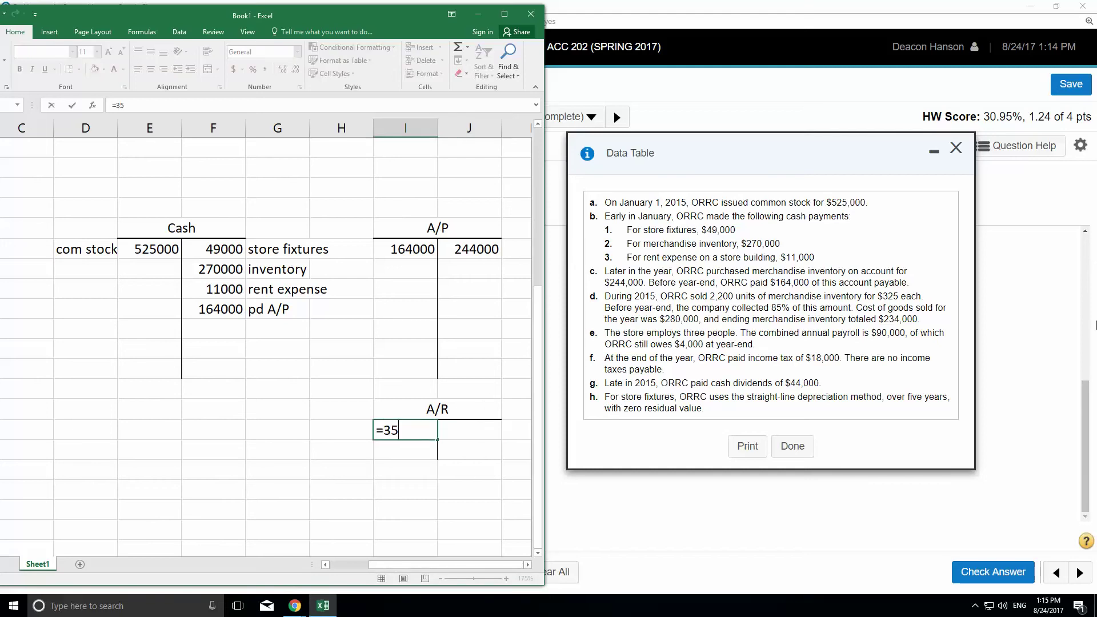
key(BackSpace)
text(25*2200)
key(Return)
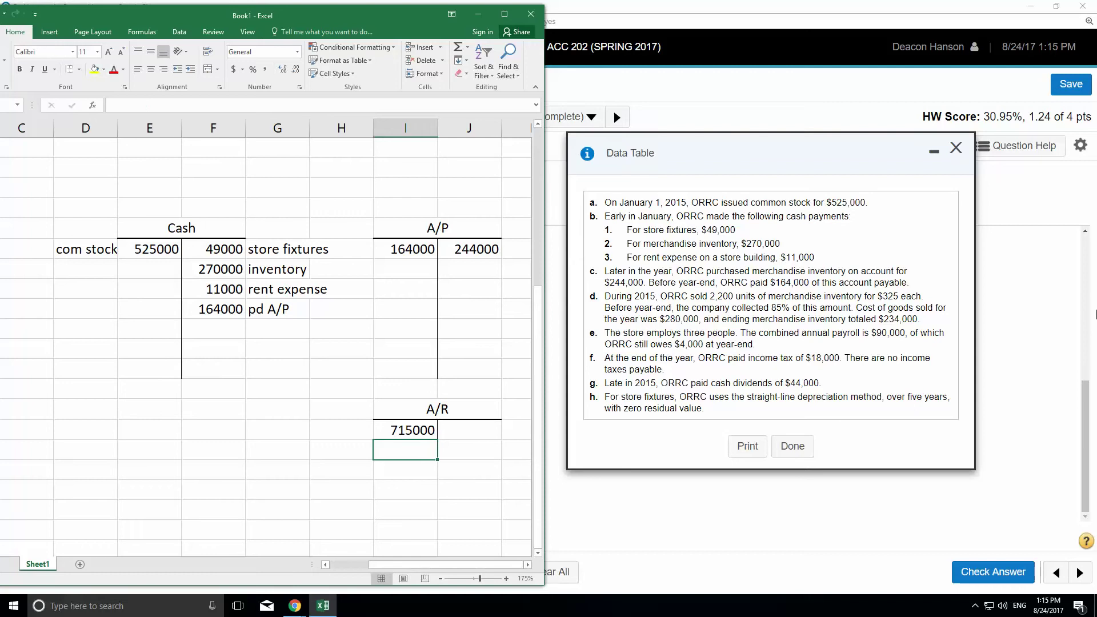
Enter =I27*.85 as the second debit of the Cash T-account for the collected share of sales.
key(Up)
key(Right)
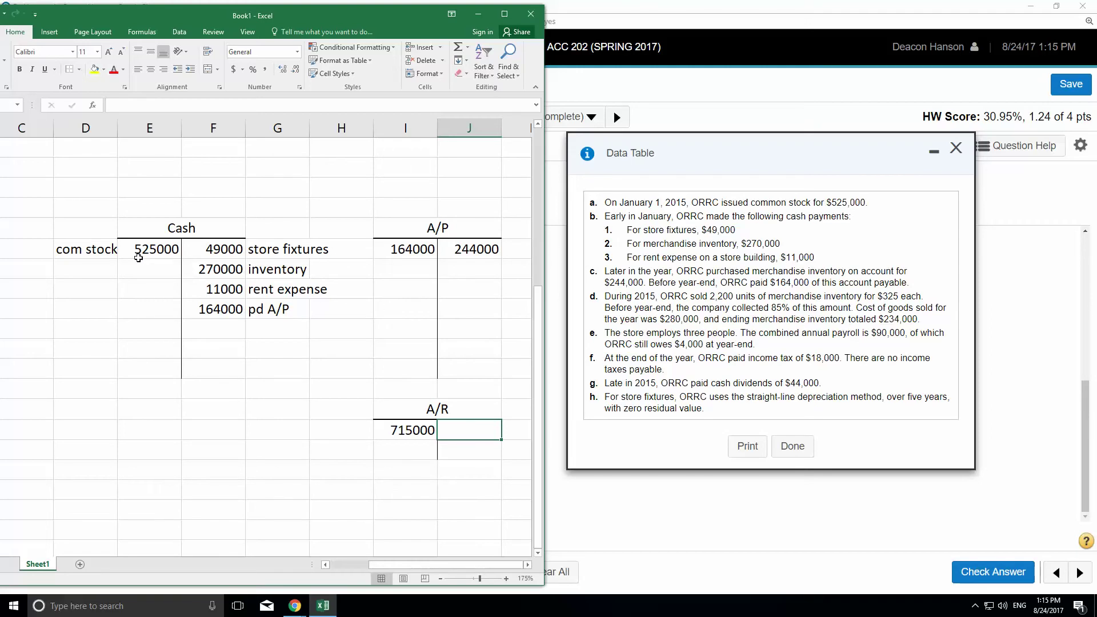
click(153, 271)
text(=)
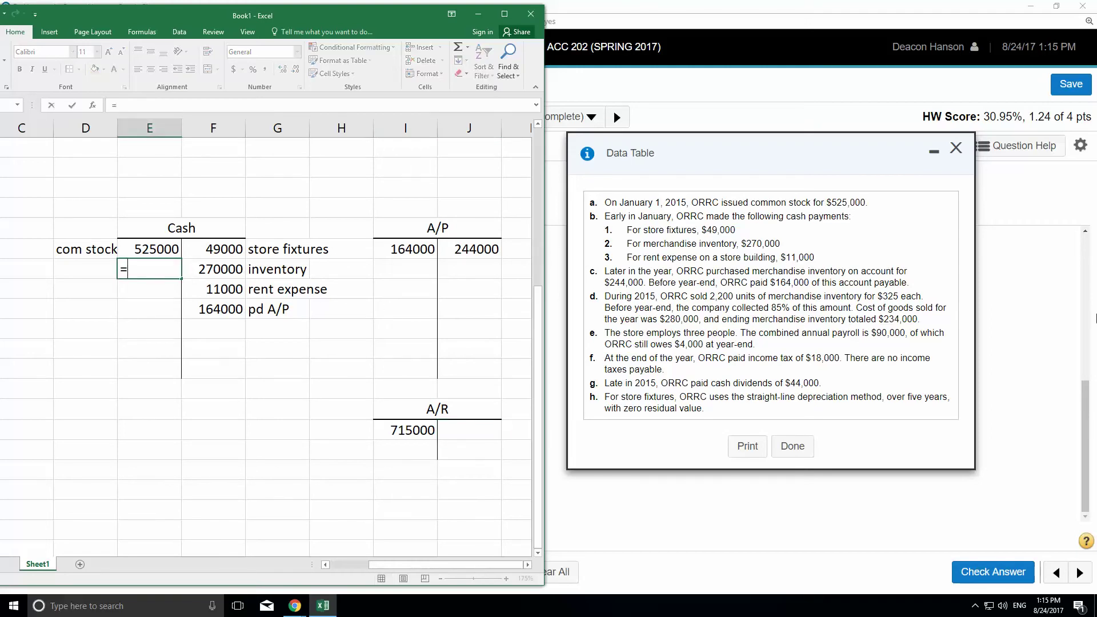
key(Down)
key(Down)
key(Down)
key(Down)
key(Down)
key(Down)
key(Down)
key(Down)
key(Right)
key(Right)
key(Right)
key(Right)
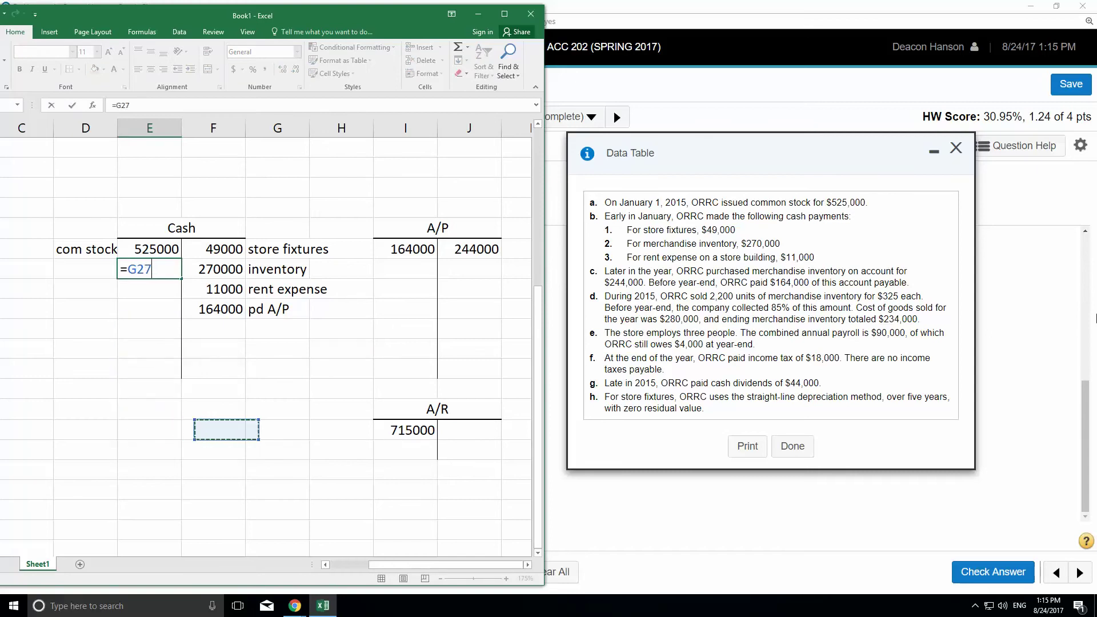
text(*.)
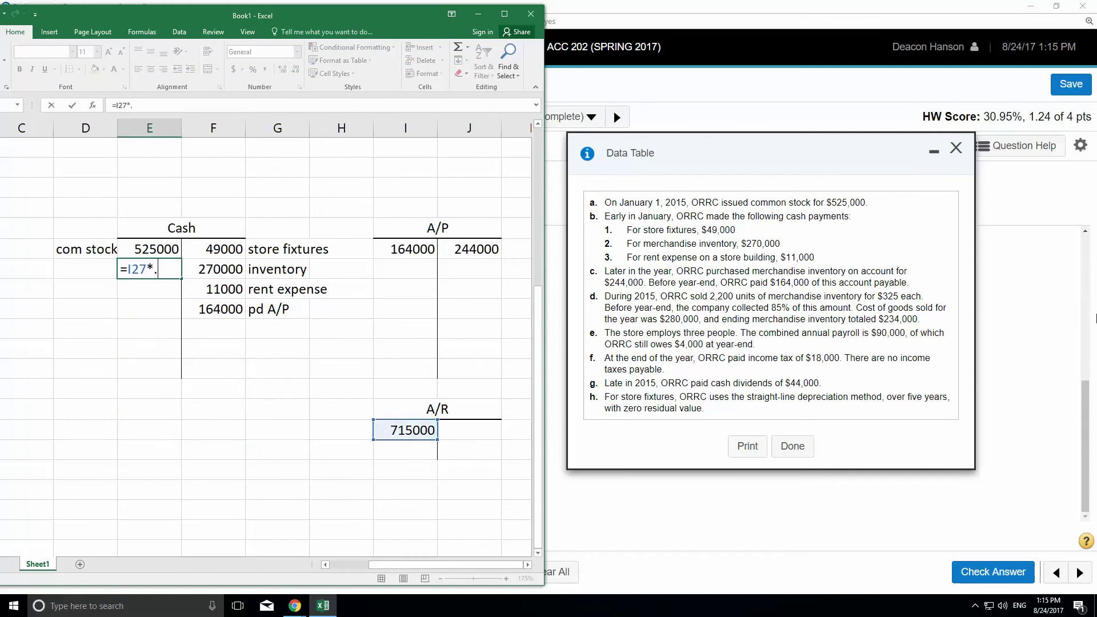
text(85)
key(Return)
Label the second Cash debit "coll A/R" in column D.
key(Up)
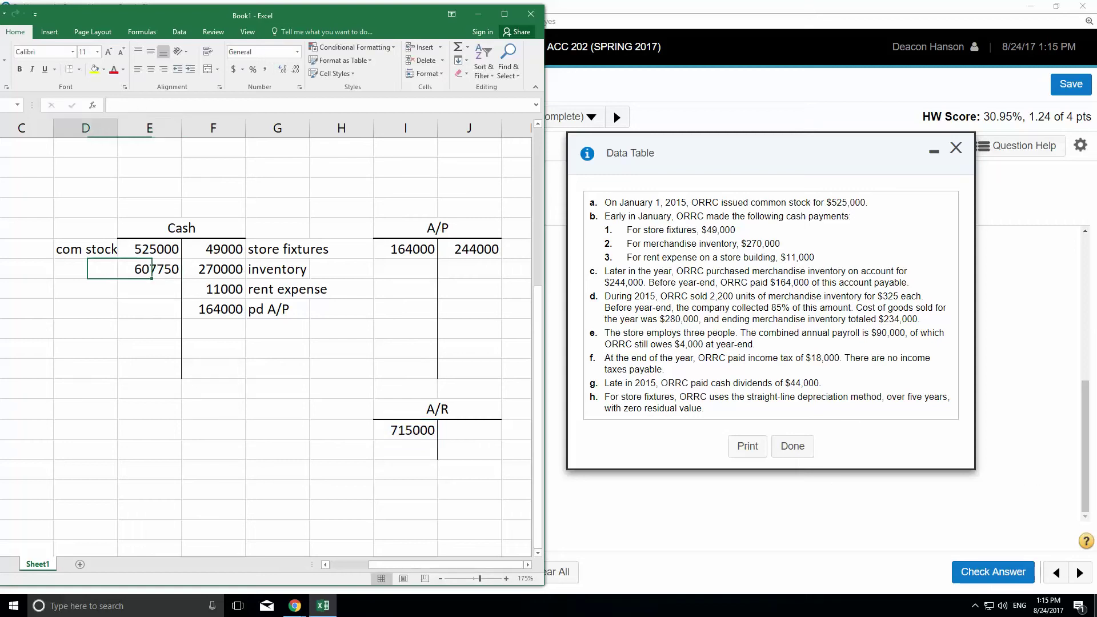
key(Left)
text(coll)
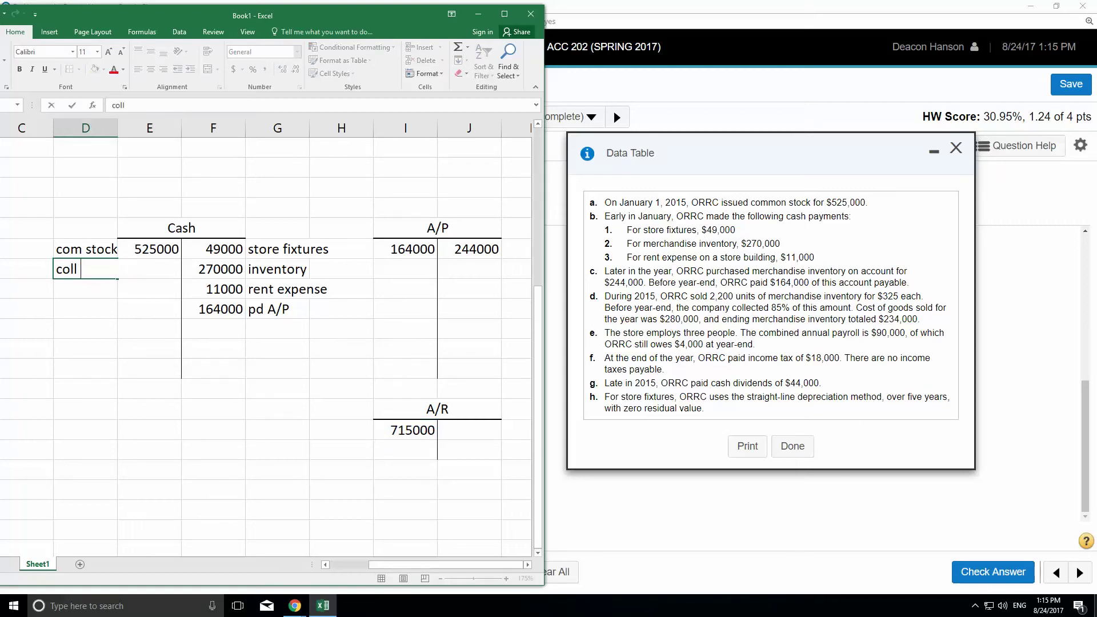
text( fr)
key(BackSpace)
key(BackSpace)
text(A/R)
key(Return)
Enter the collected amount as the A/R T-account's credit in J27 with the formula =E19.
key(Down)
key(Down)
key(Down)
key(Down)
key(Down)
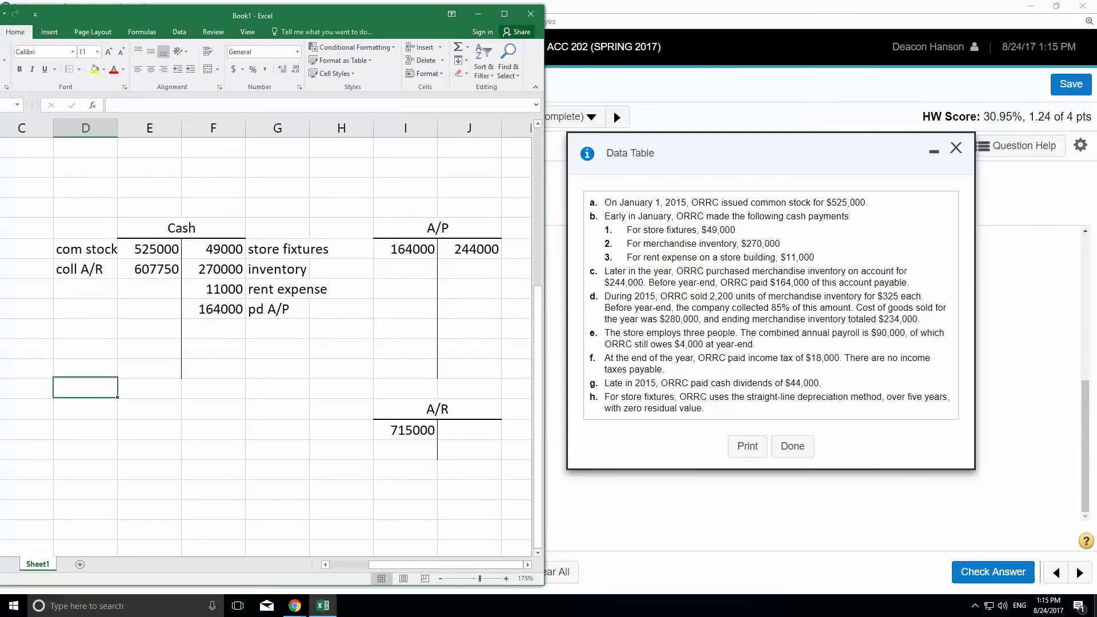
key(Down)
key(Right)
key(Right)
key(Right)
key(Right)
key(Right)
key(Right)
key(Down)
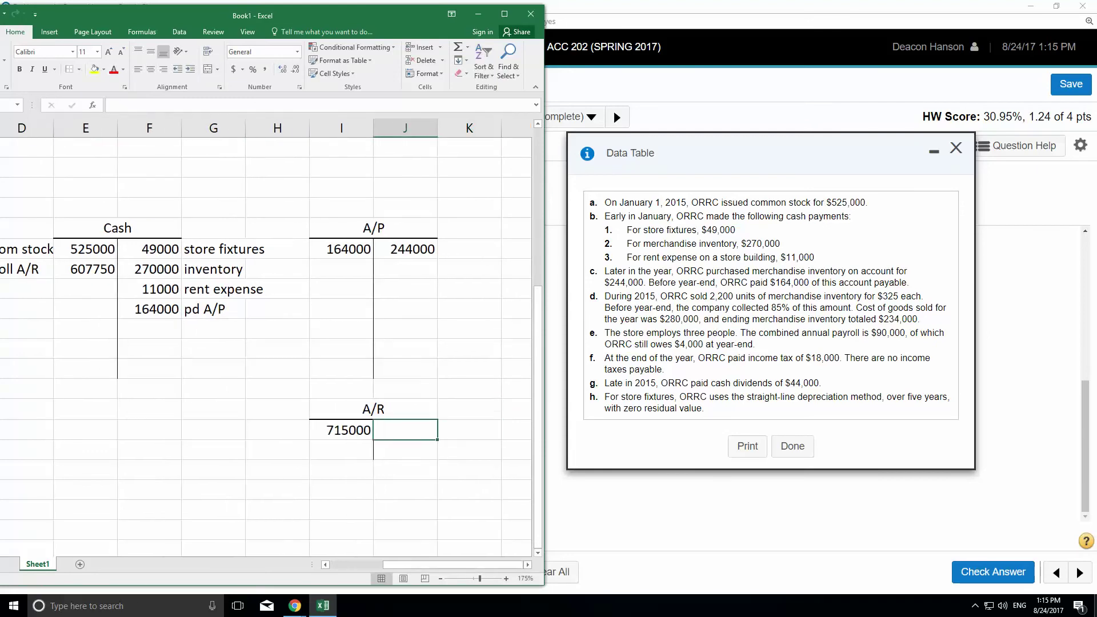
text(=)
key(Up)
key(Left)
key(Left)
key(Left)
key(Left)
key(Left)
key(Left)
key(Up)
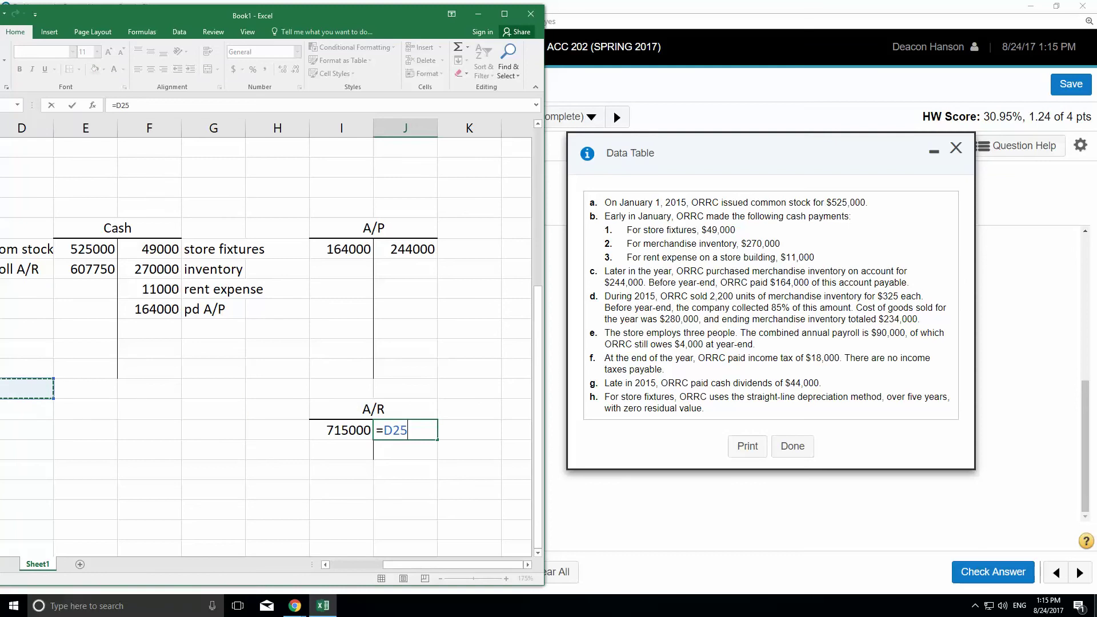
key(Up)
key(Up)
key(Up)
key(Up)
key(Up)
key(Up)
key(Up)
key(Down)
key(Right)
key(Return)
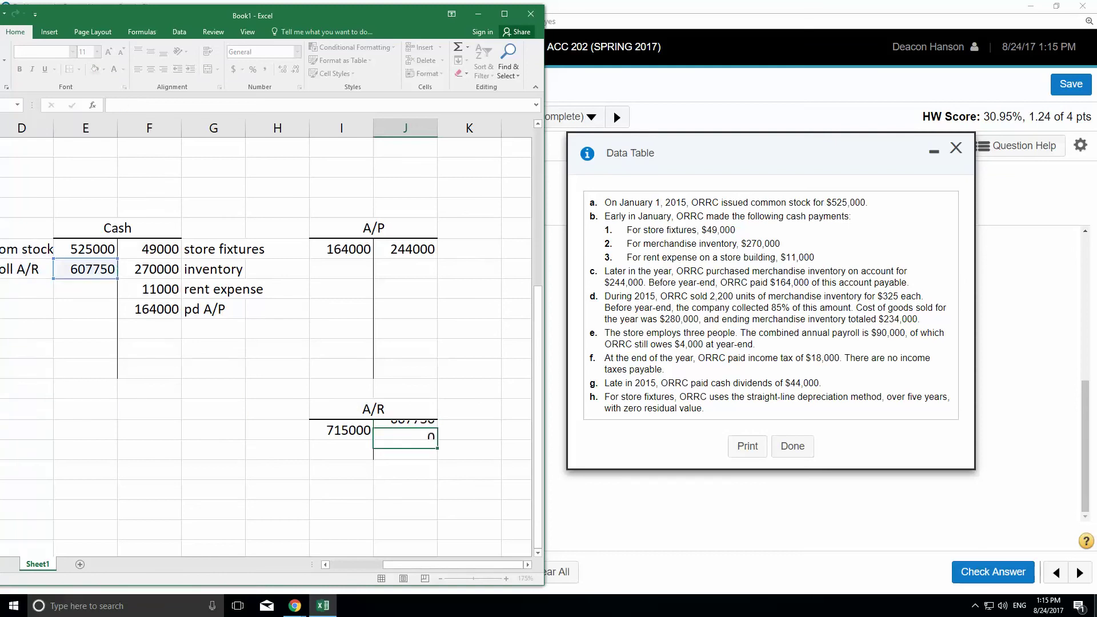
key(Left)
key(Left)
key(Left)
key(Left)
key(Left)
key(Left)
key(Left)
key(Left)
key(Left)
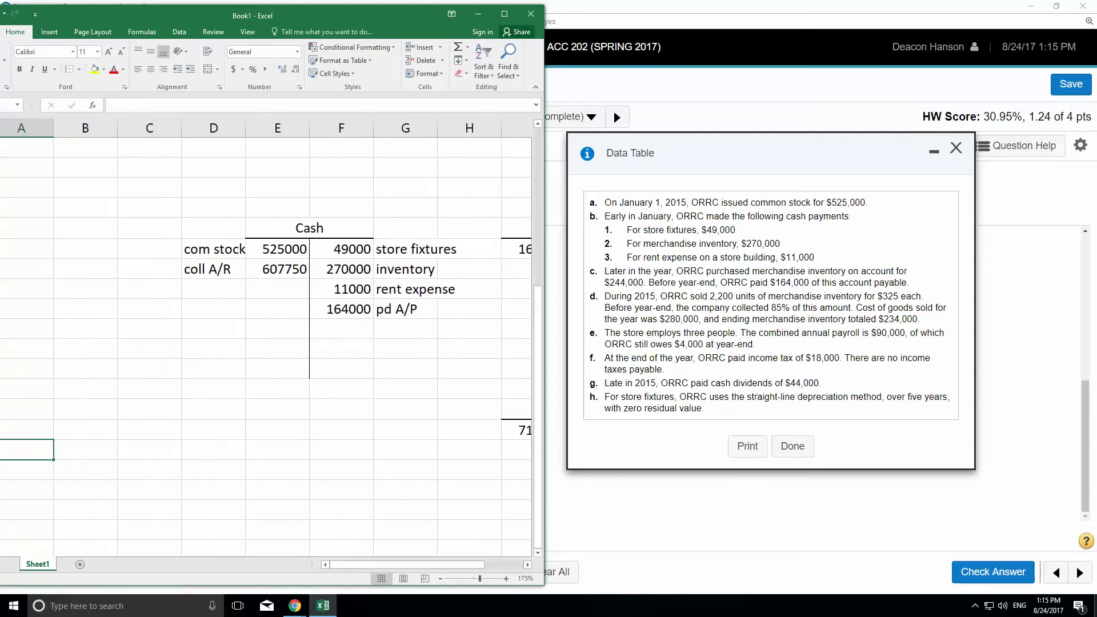
key(Right)
key(Right)
key(Right)
key(Right)
key(Right)
key(Right)
key(Right)
key(Right)
key(Right)
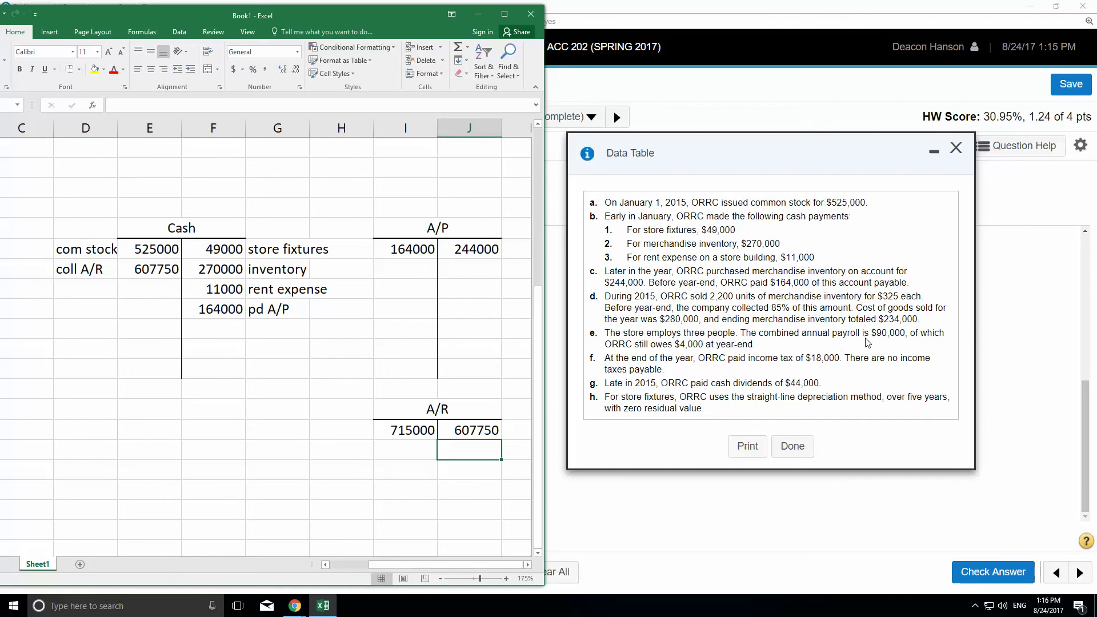
click(288, 429)
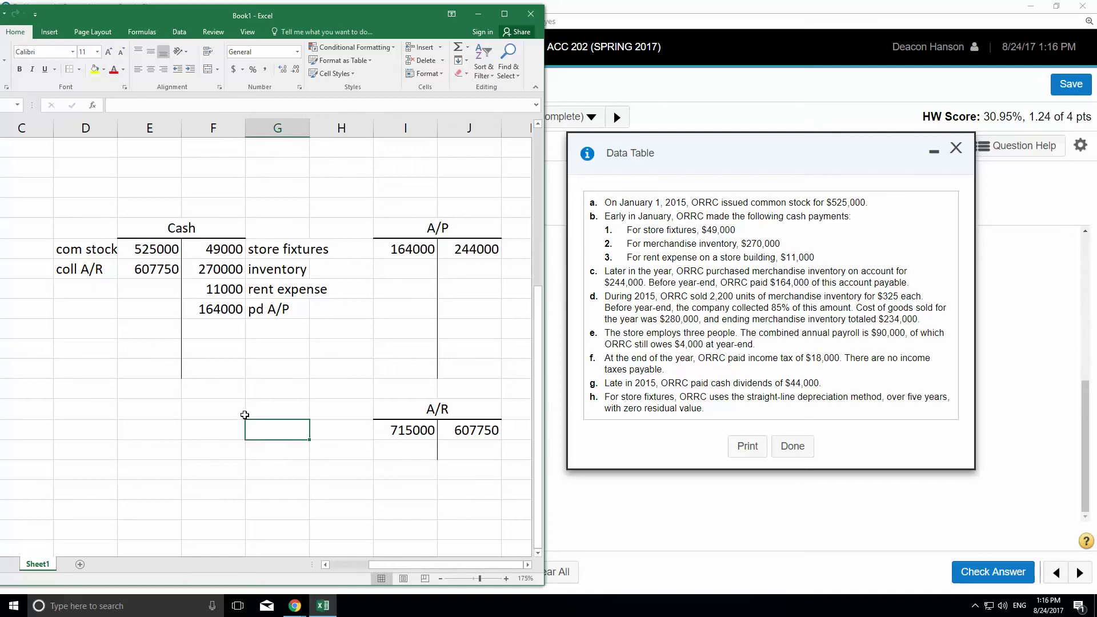
click(228, 409)
click(331, 443)
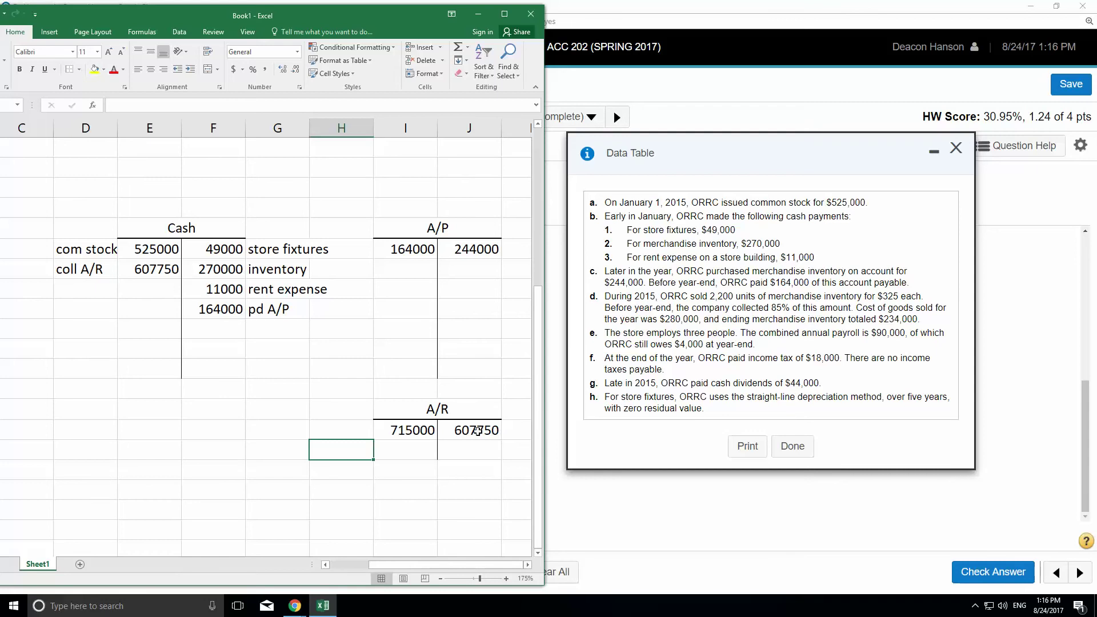
click(425, 432)
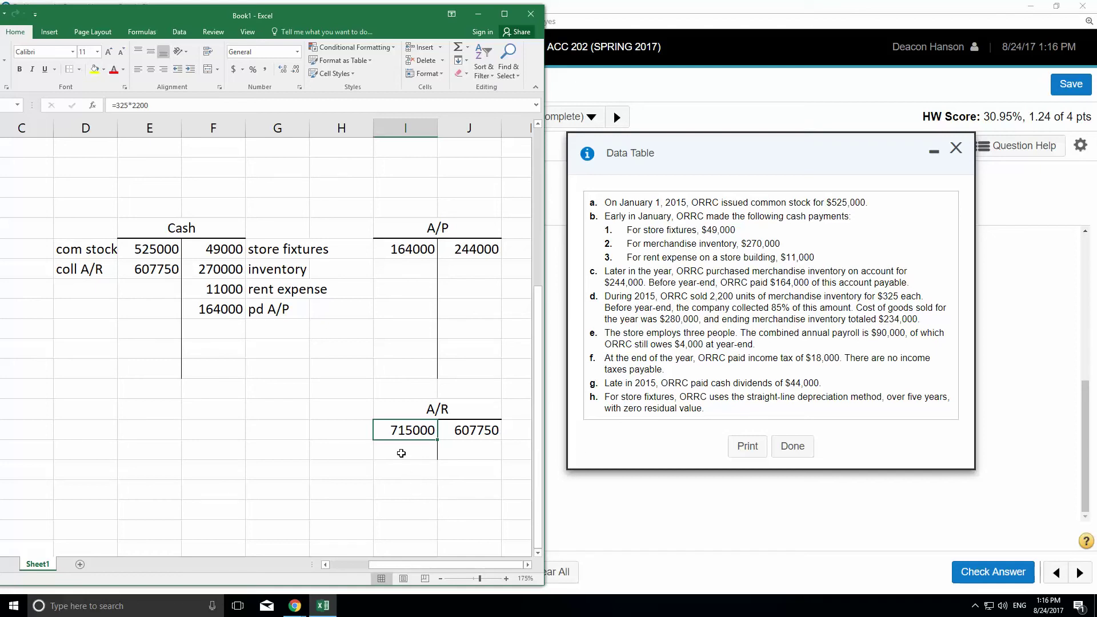
Re-enter the Cash T-account's "coll A/R" debit in E19 with the formula =I27*.85.
click(153, 270)
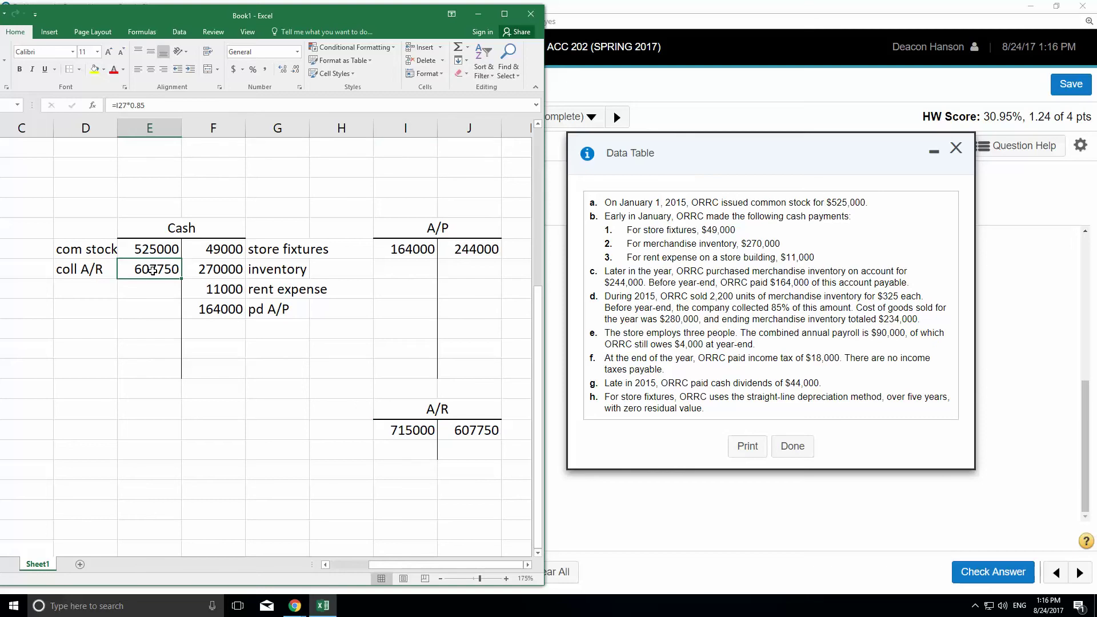
text(=)
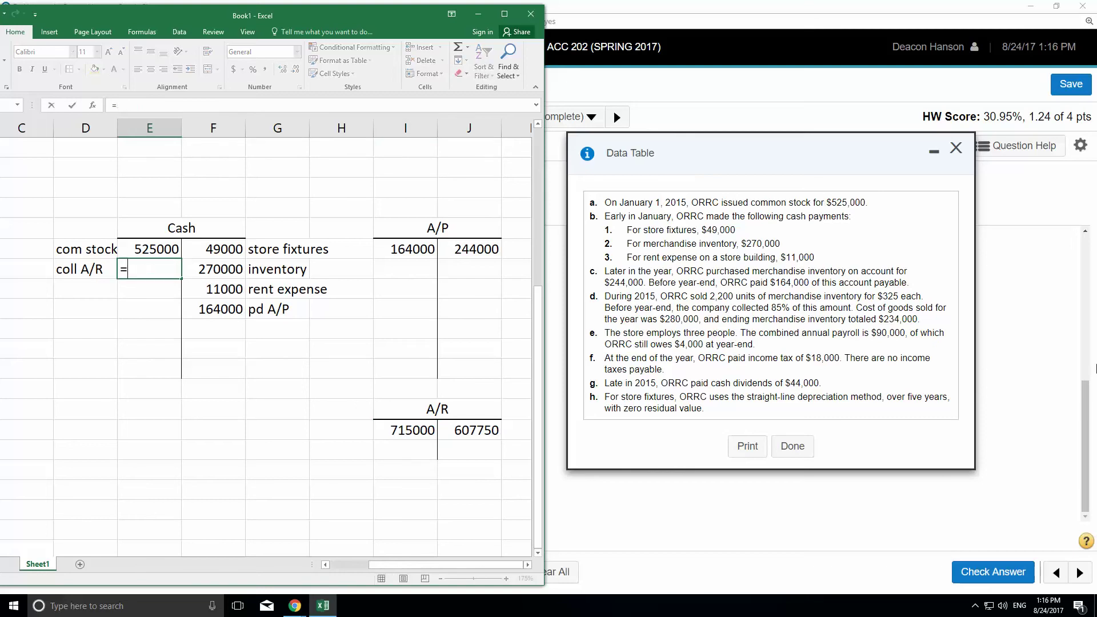
key(Down)
key(Down)
key(Down)
key(Down)
key(Down)
key(Down)
key(Down)
key(Down)
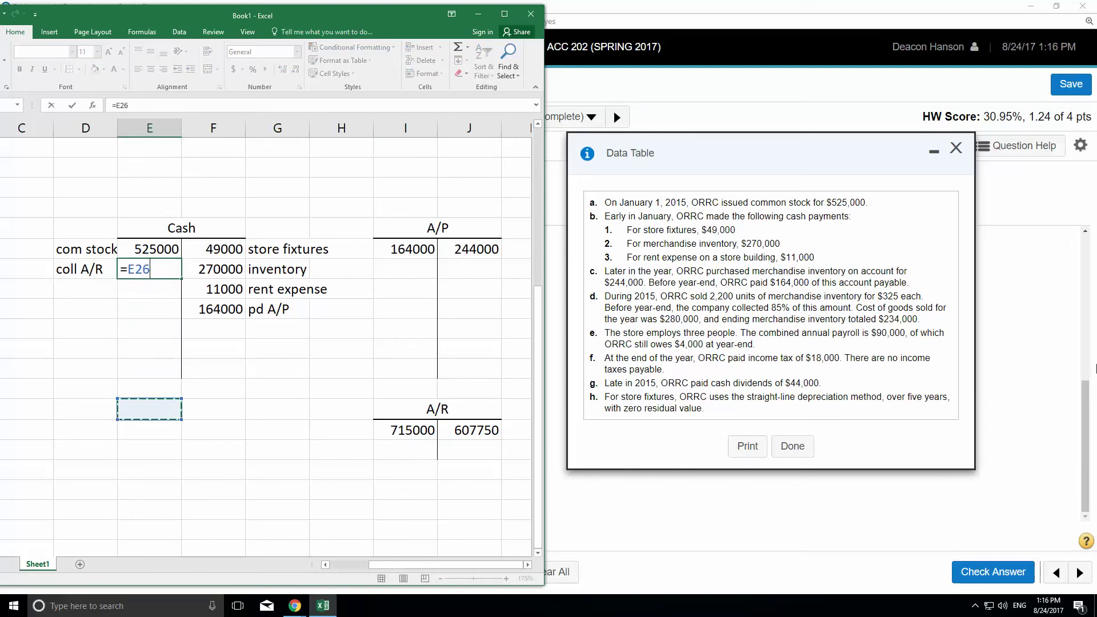
key(Right)
key(Right)
key(Right)
key(Right)
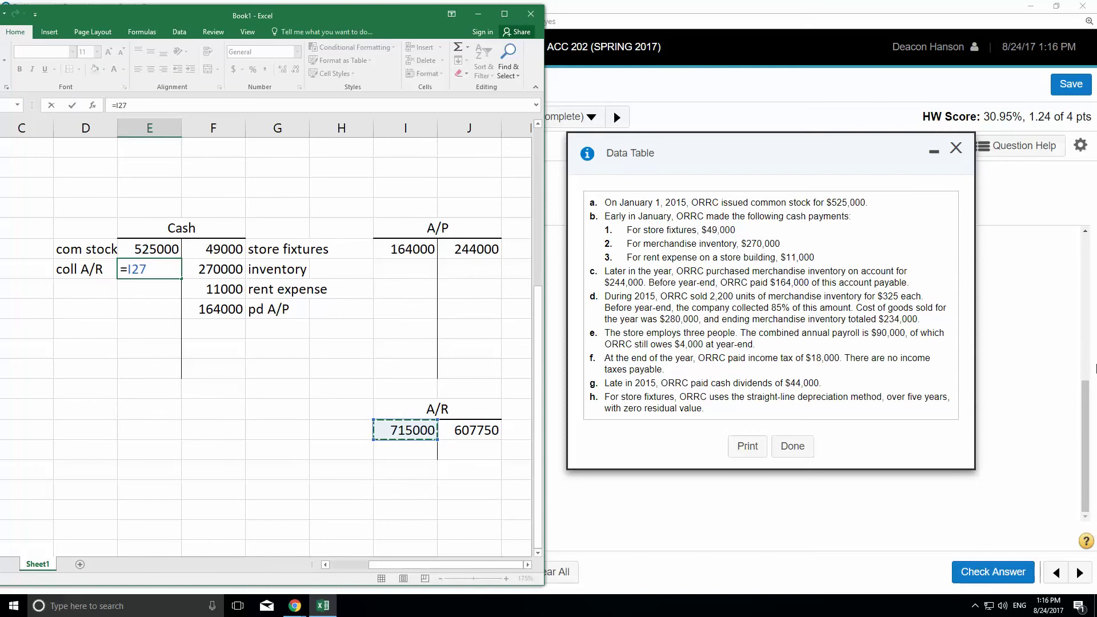
text(*.85)
key(Return)
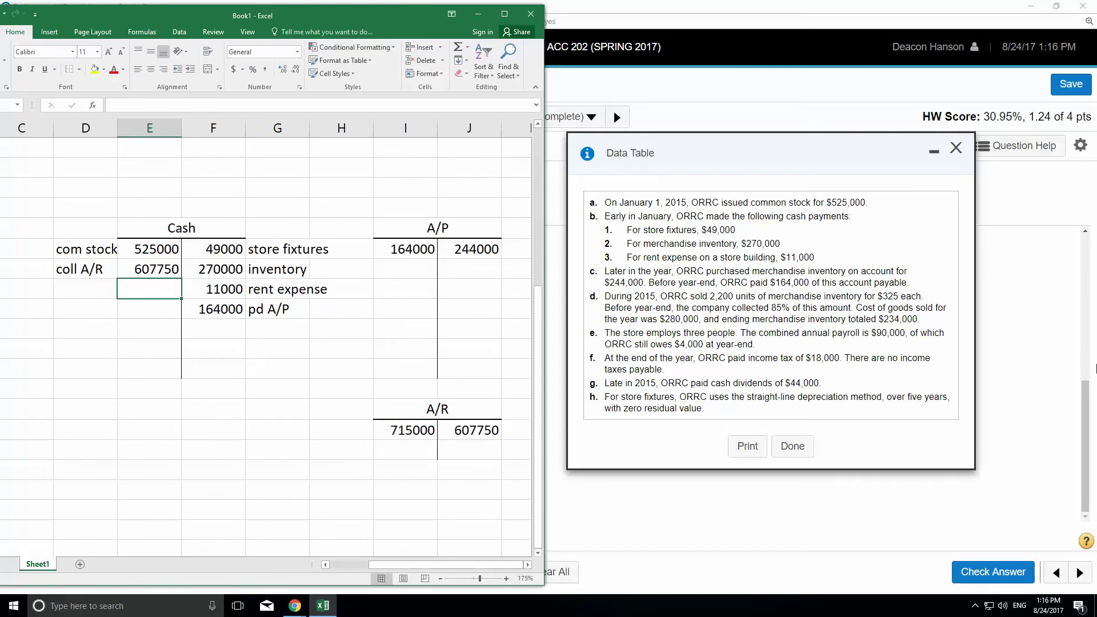
Highlight the A/R credit in J27 and the matching "coll A/R" Cash debit in E19 with yellow fill.
key(Up)
key(Right)
key(Right)
key(Right)
key(Right)
key(Right)
key(Right)
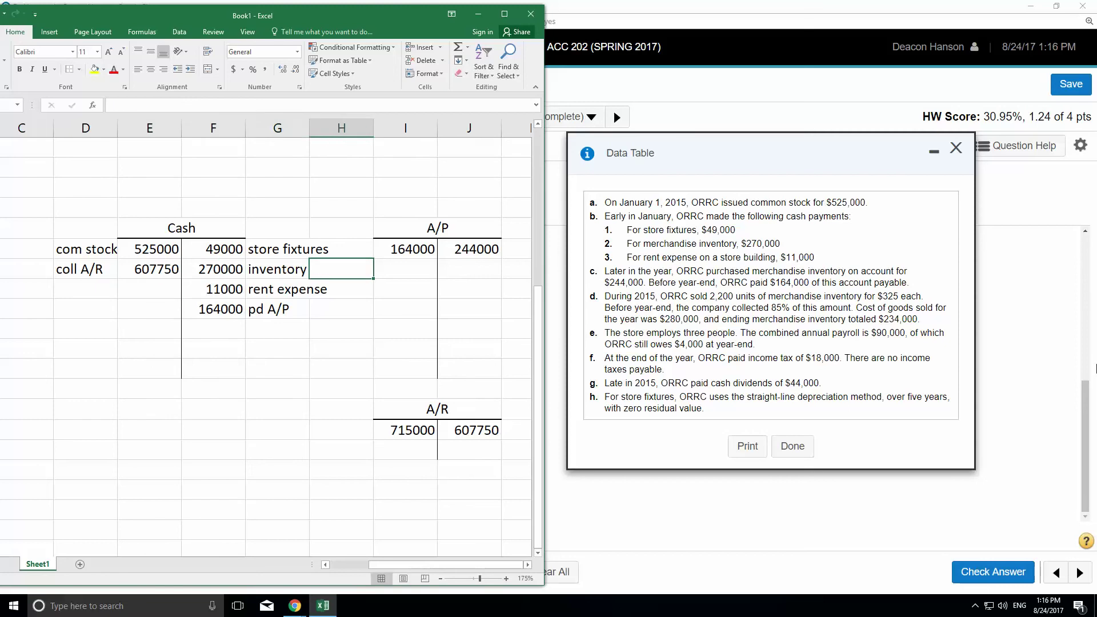
key(Down)
key(Down)
key(Down)
key(Down)
key(Down)
key(Down)
key(Down)
key(Down)
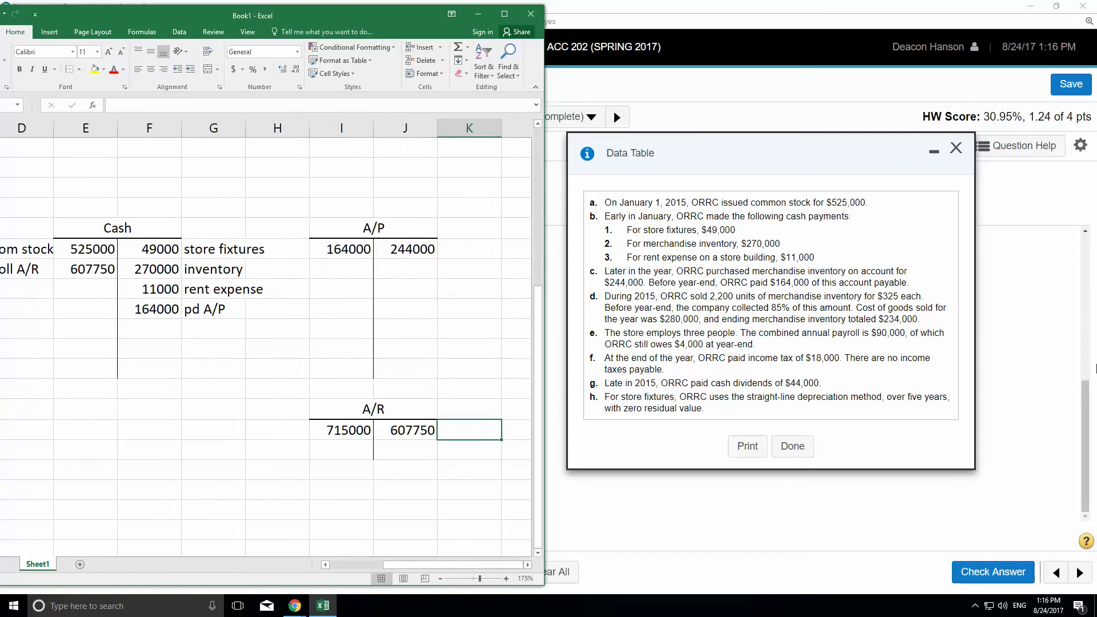
key(Left)
key(Left)
key(Left)
key(Left)
key(Left)
key(Left)
key(Left)
key(Left)
key(Right)
key(Right)
key(Right)
key(Right)
key(Right)
key(Right)
key(Right)
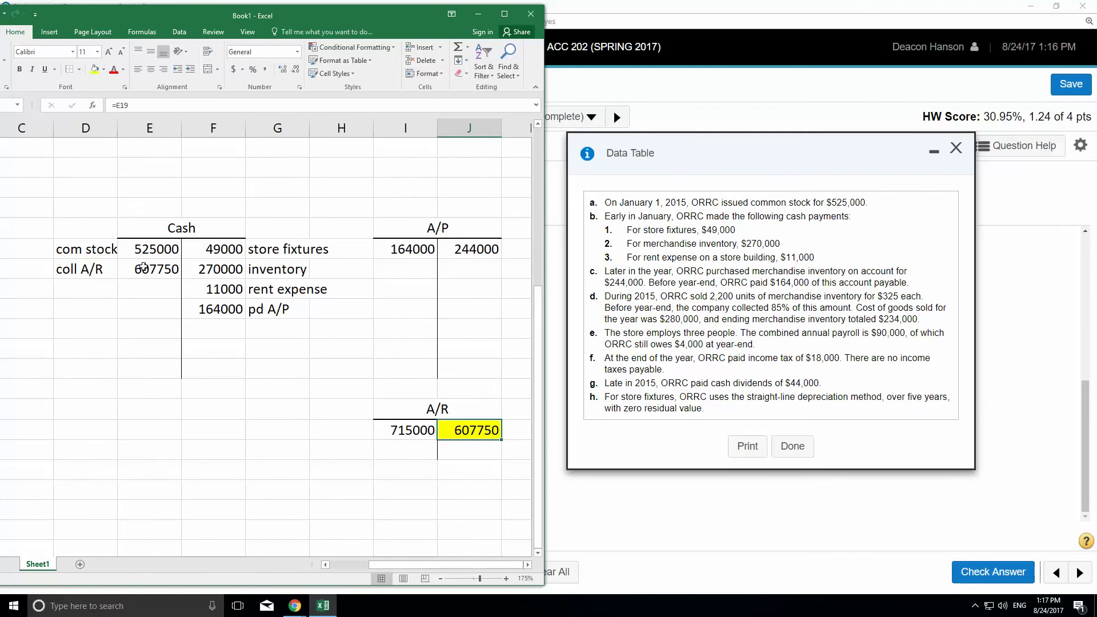
click(143, 267)
click(95, 69)
click(349, 182)
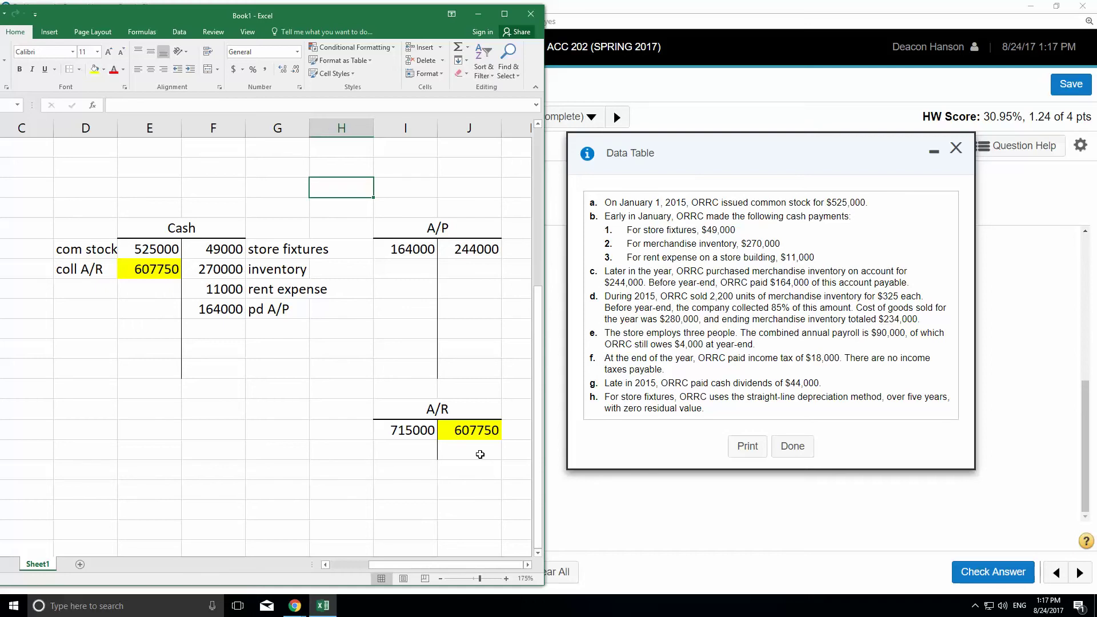
Copy the upper part of the A/P T-account, from its title through the third entry row (I17:J20).
click(538, 554)
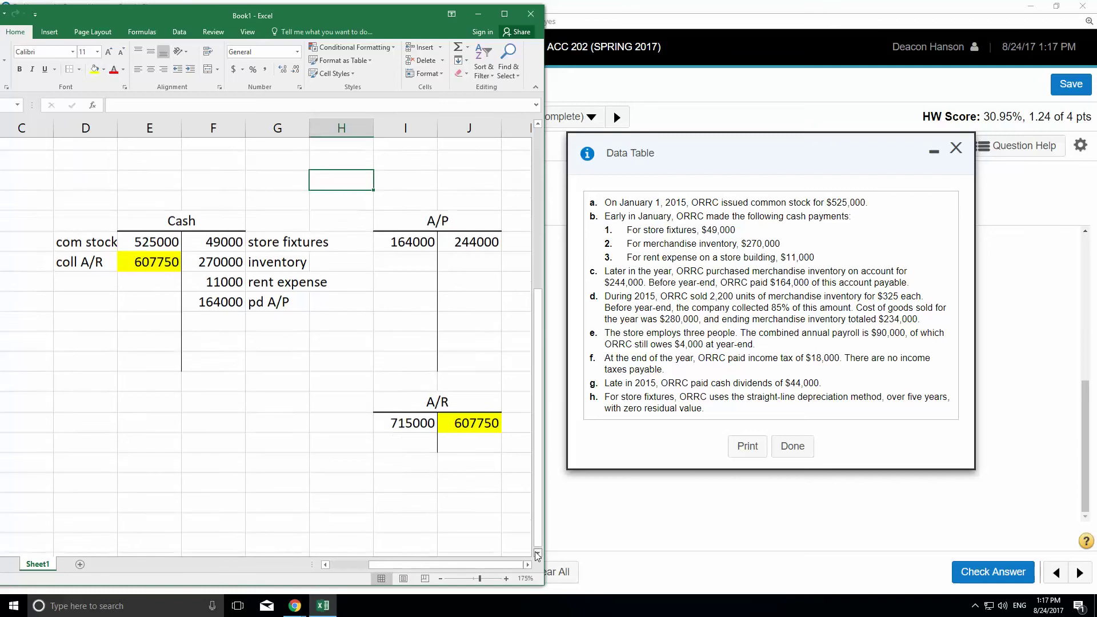
scroll(537, 554, down, 1)
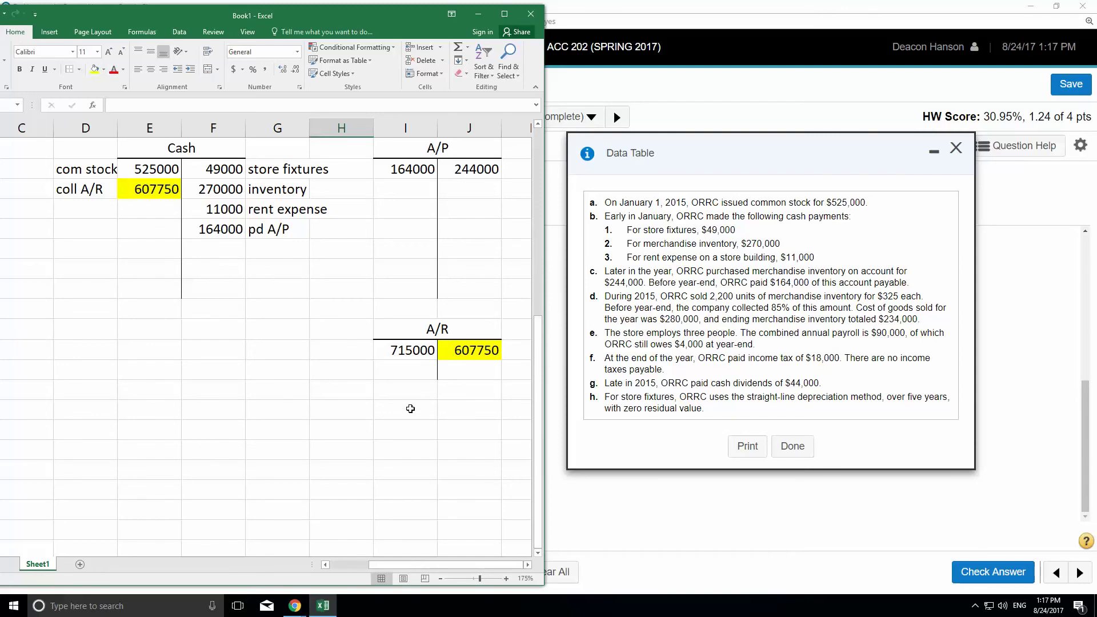
drag(405, 335, 416, 364)
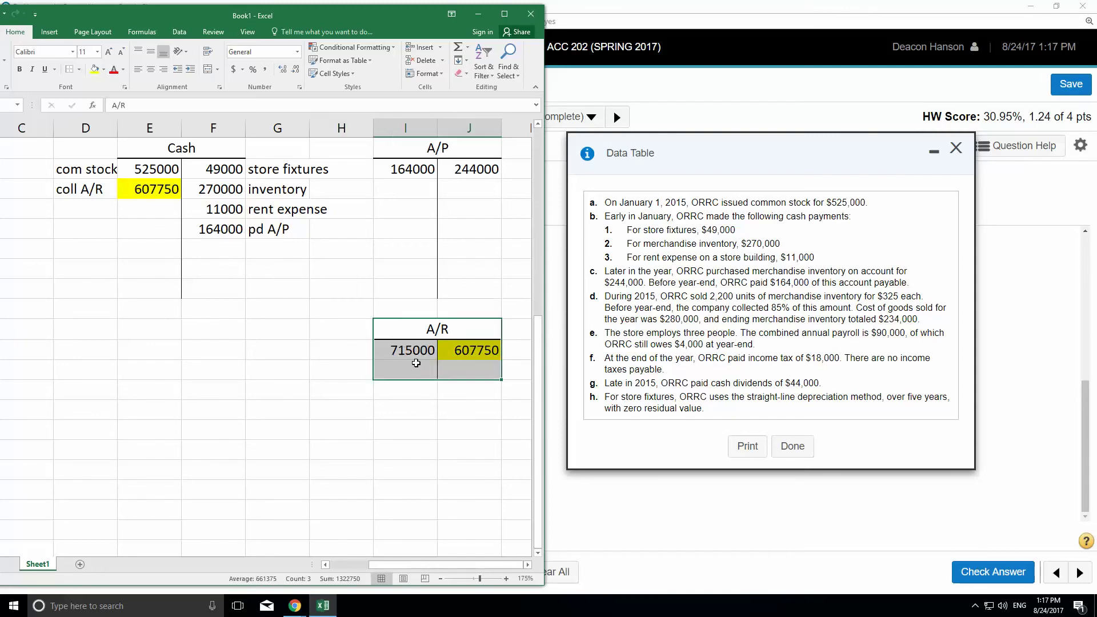
right_click(416, 363)
click(406, 149)
drag(406, 149, 409, 201)
right_click(409, 201)
click(427, 228)
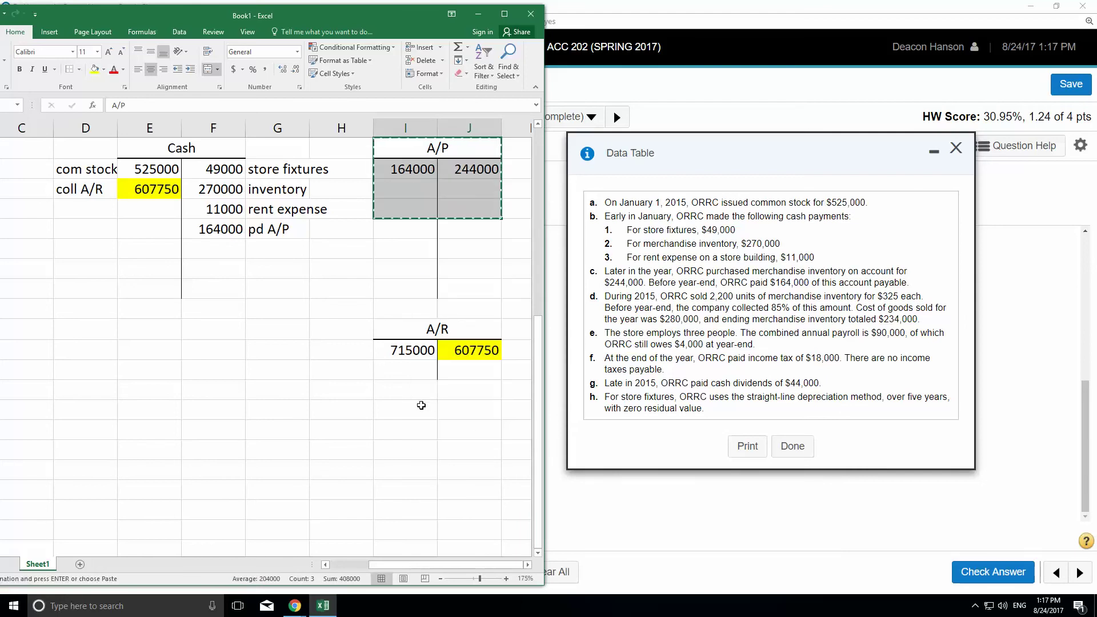
Paste the copied A/P T-account below the A/R account and clear both amounts in the copy.
click(421, 405)
right_click(422, 405)
click(432, 216)
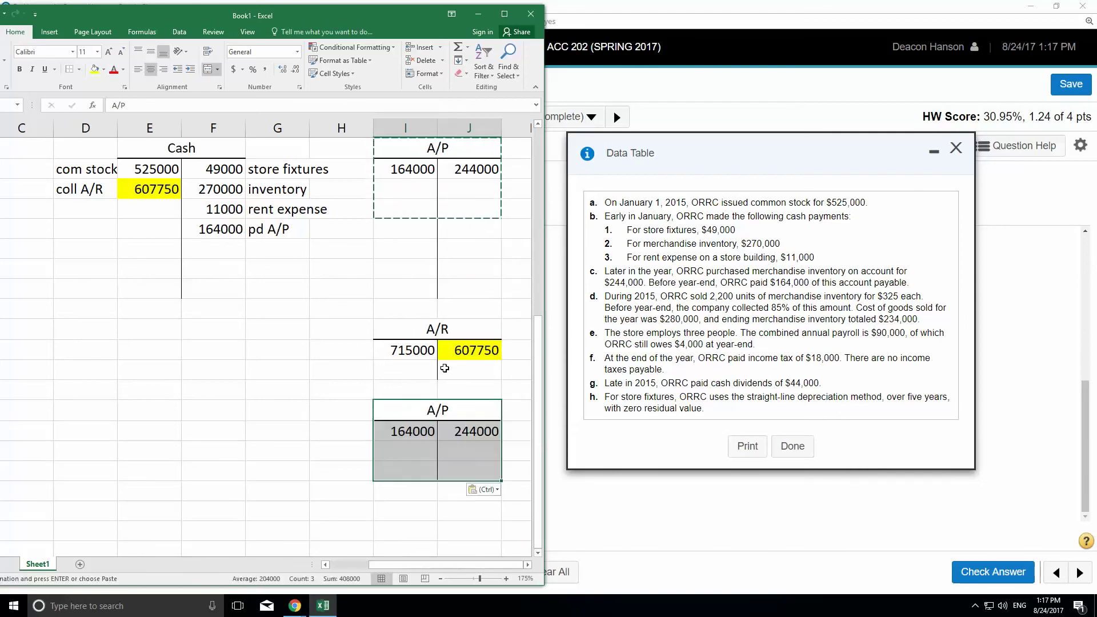
drag(411, 432, 488, 432)
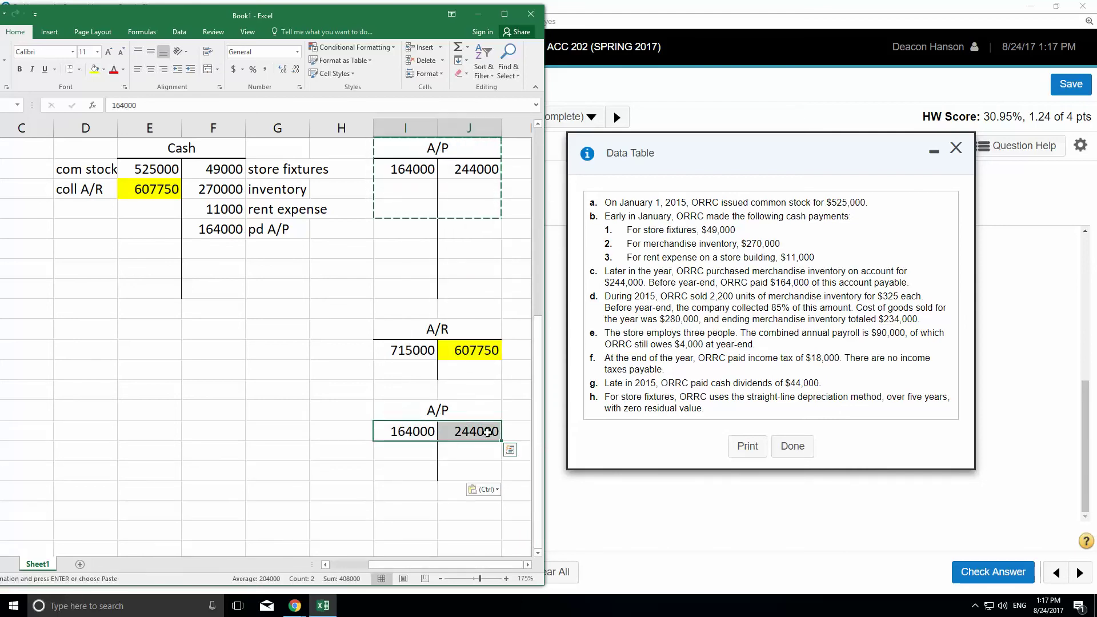
key(Delete)
Title the pasted T-account "Sal & Wages Pay" and enter 90000 on its credit side.
key(Up)
text(Sal)
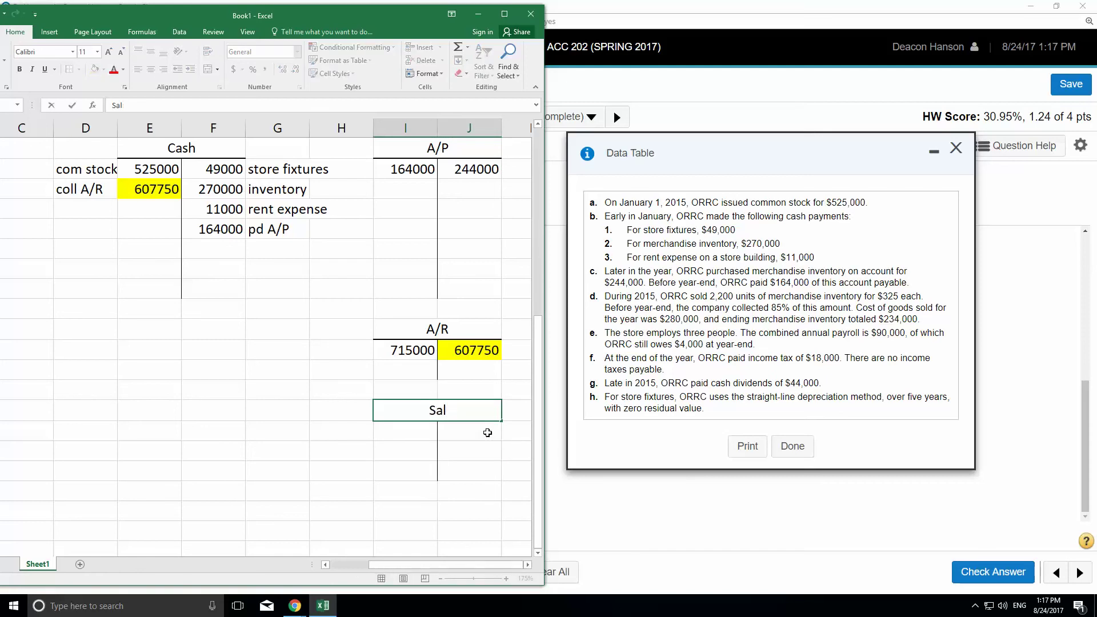
text( & Wages Pay)
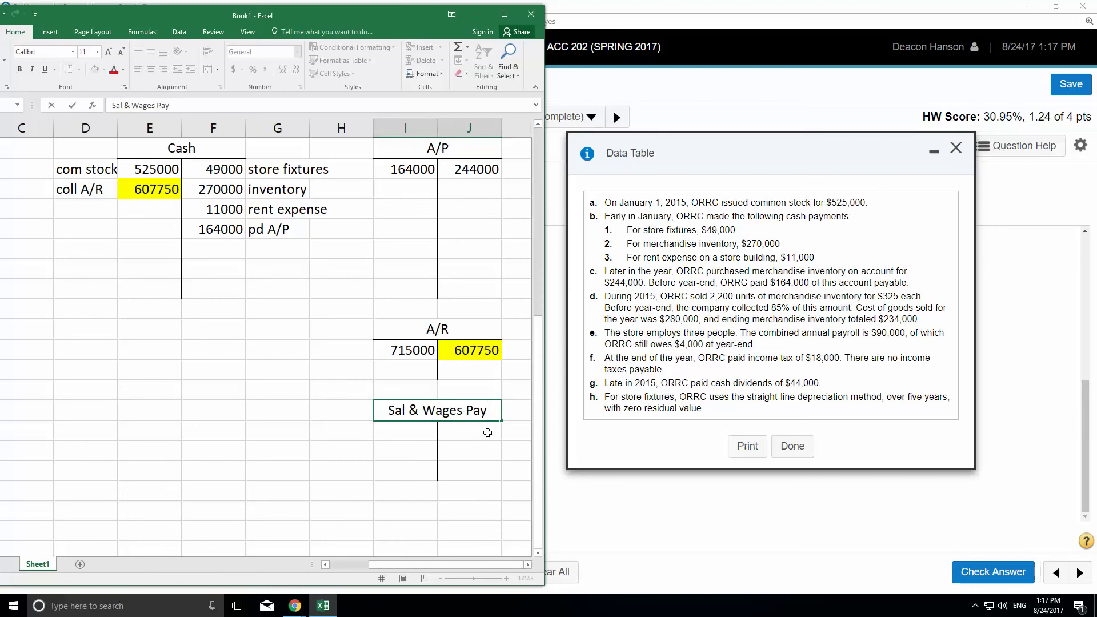
key(Return)
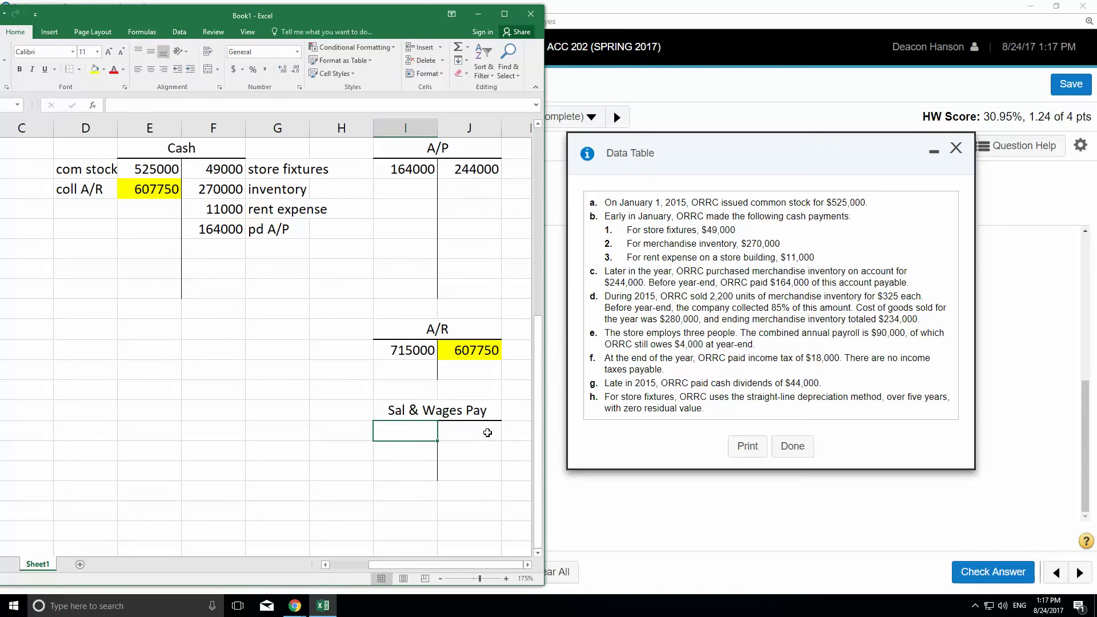
click(487, 432)
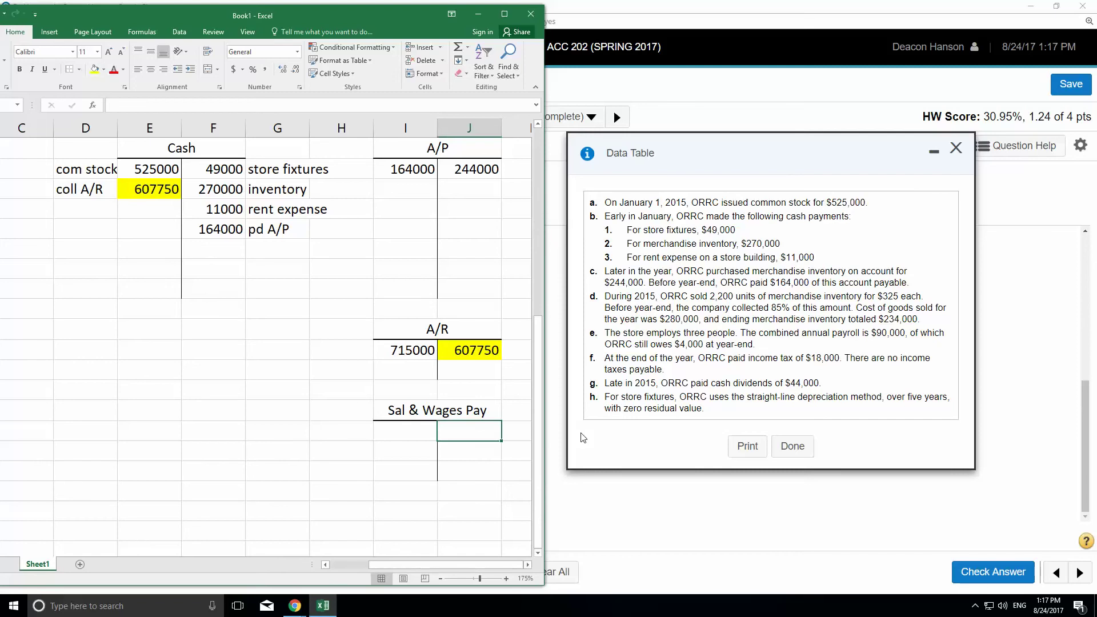
text(90000)
key(Return)
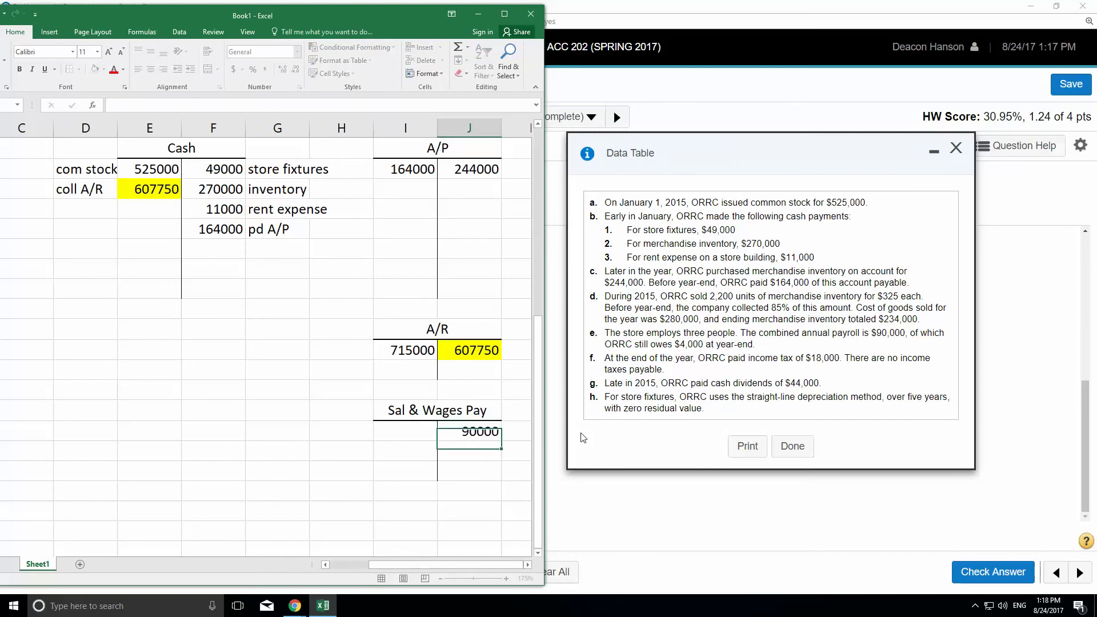
Add a border line along the bottom of the empty cell under the 90000 credit.
key(Left)
key(Left)
key(Down)
key(Right)
key(Right)
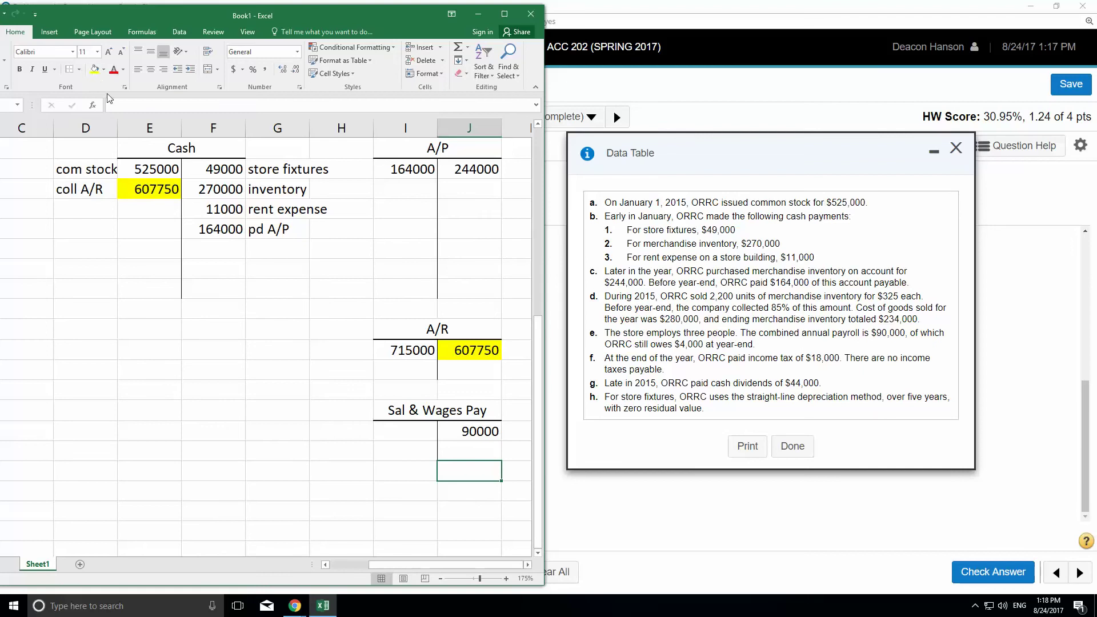
click(464, 451)
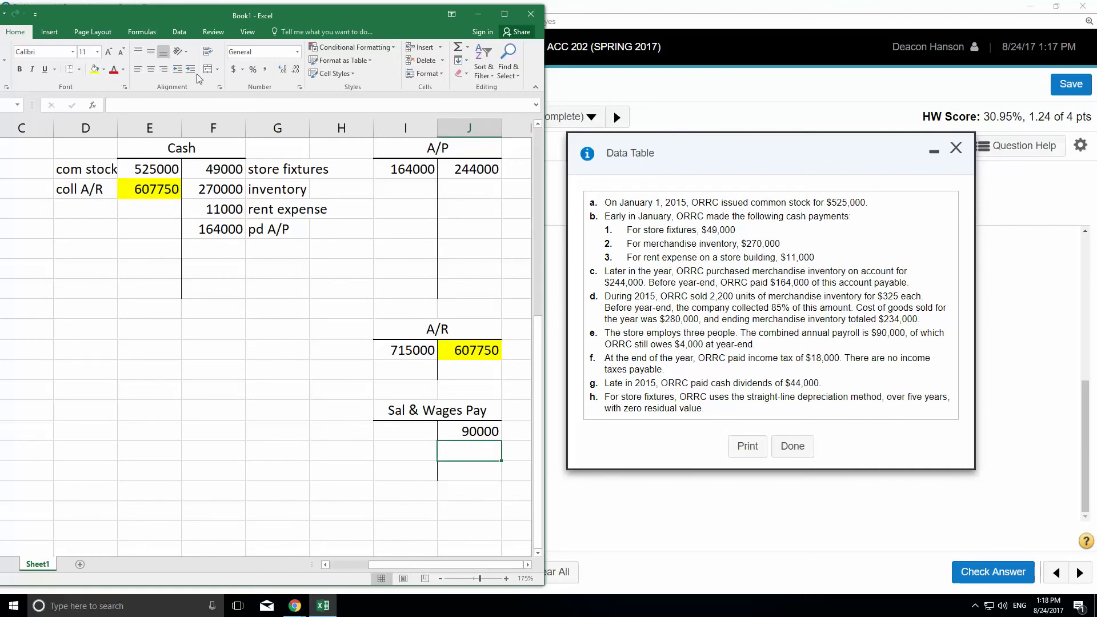
click(79, 69)
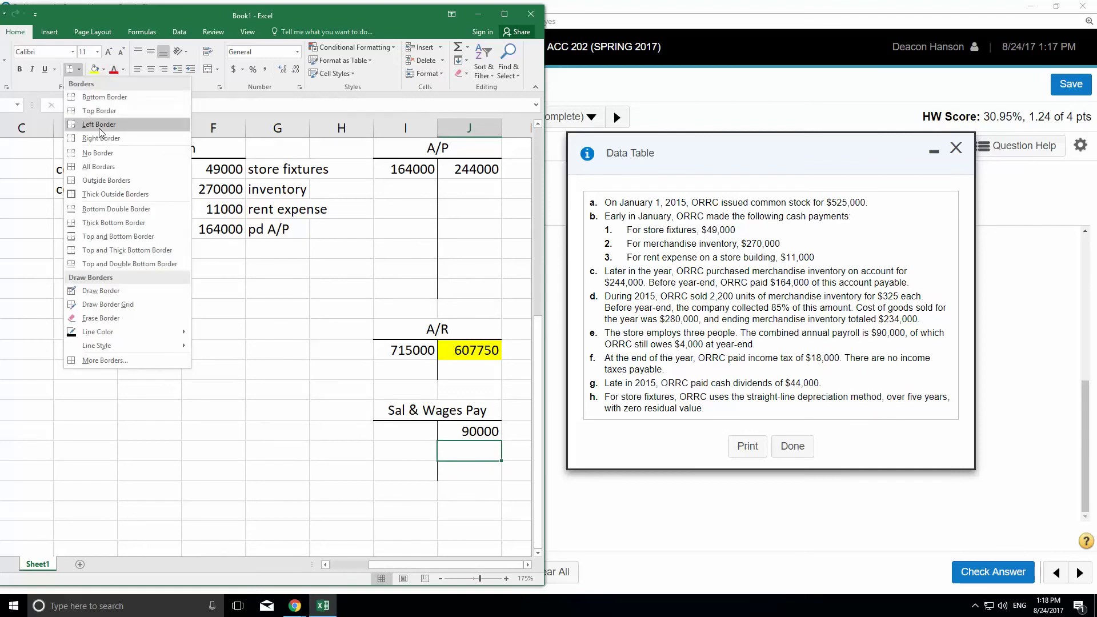
click(76, 111)
Enter 4000 as the ending credit balance below the border line in Sal & Wages Pay.
click(459, 471)
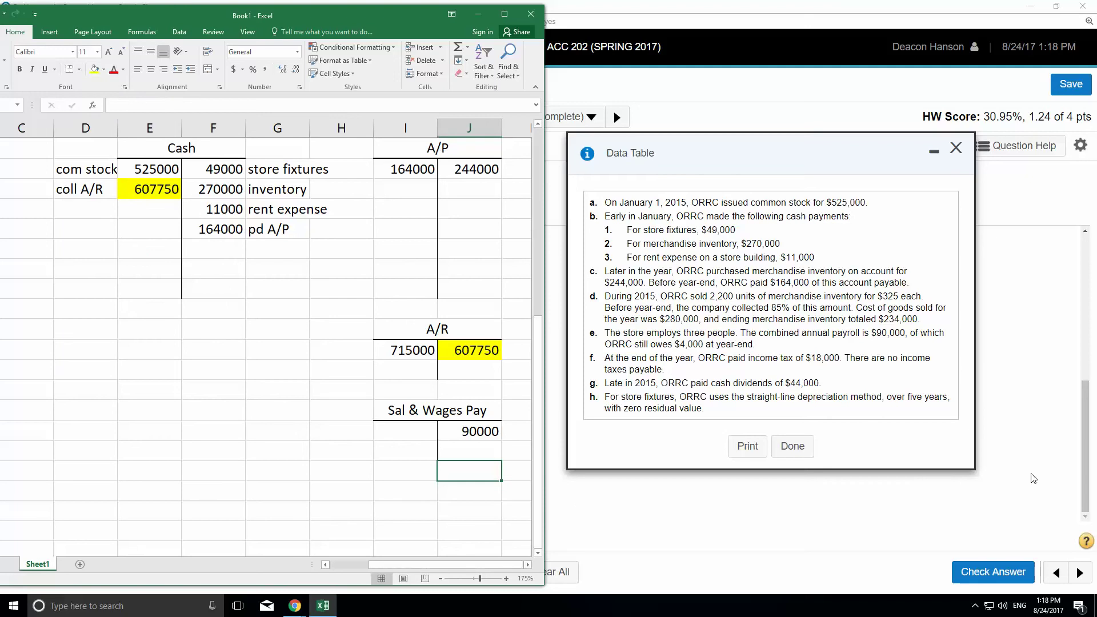
text(4000)
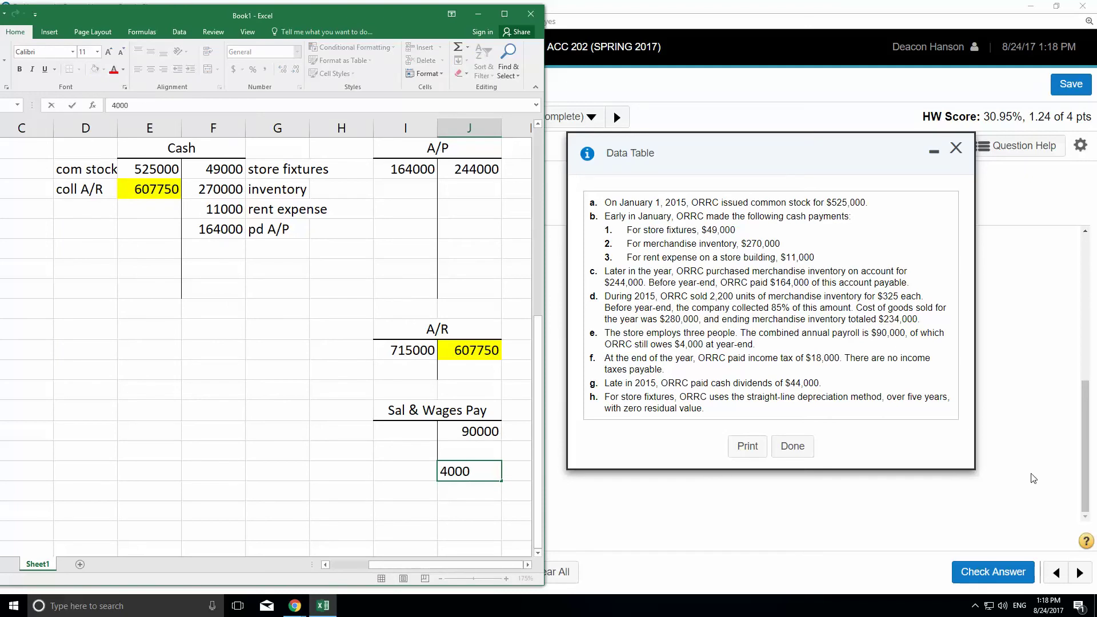
key(Return)
Calculate the Sal & Wages Pay debit with a formula subtracting the ending balance from the credit, =J31-J33.
key(Up)
key(Up)
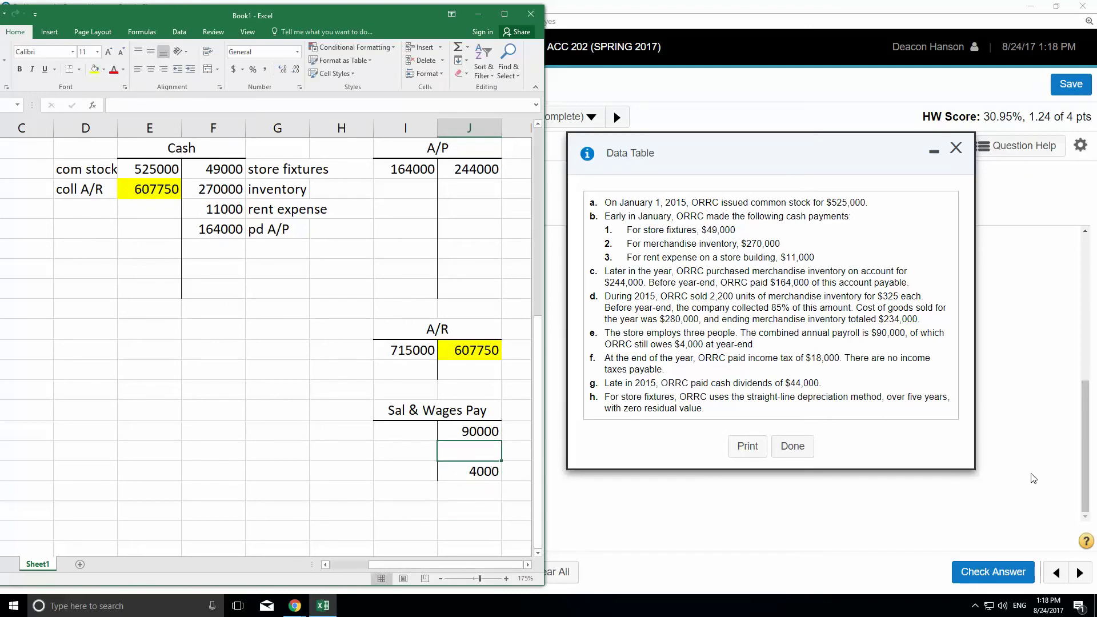
key(Up)
key(Left)
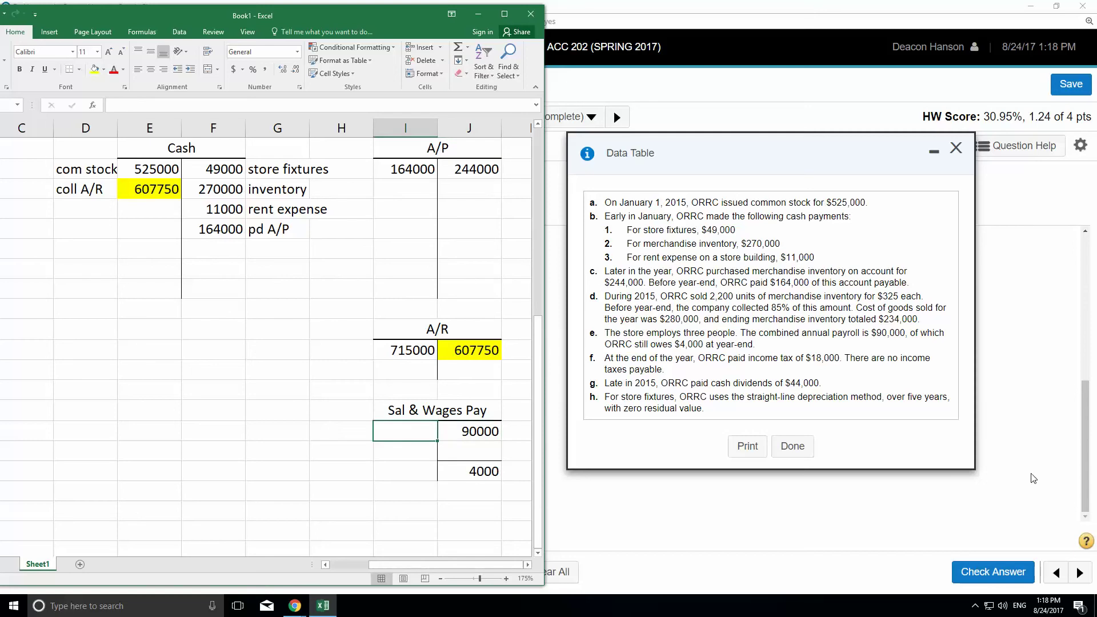
text(=)
key(Right)
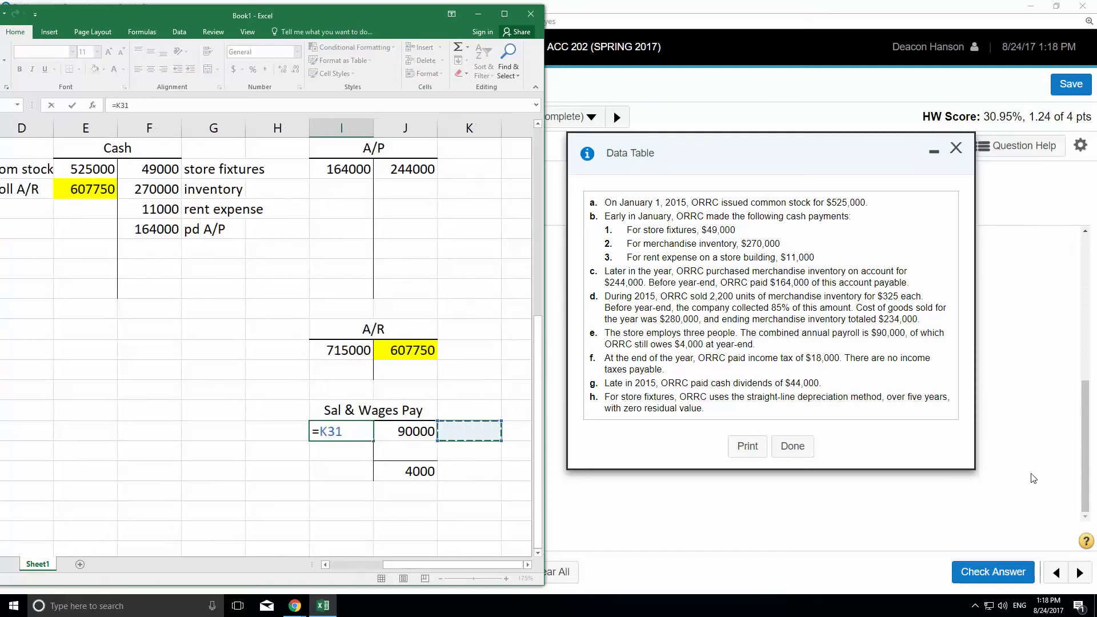
text(-)
key(Down)
key(Down)
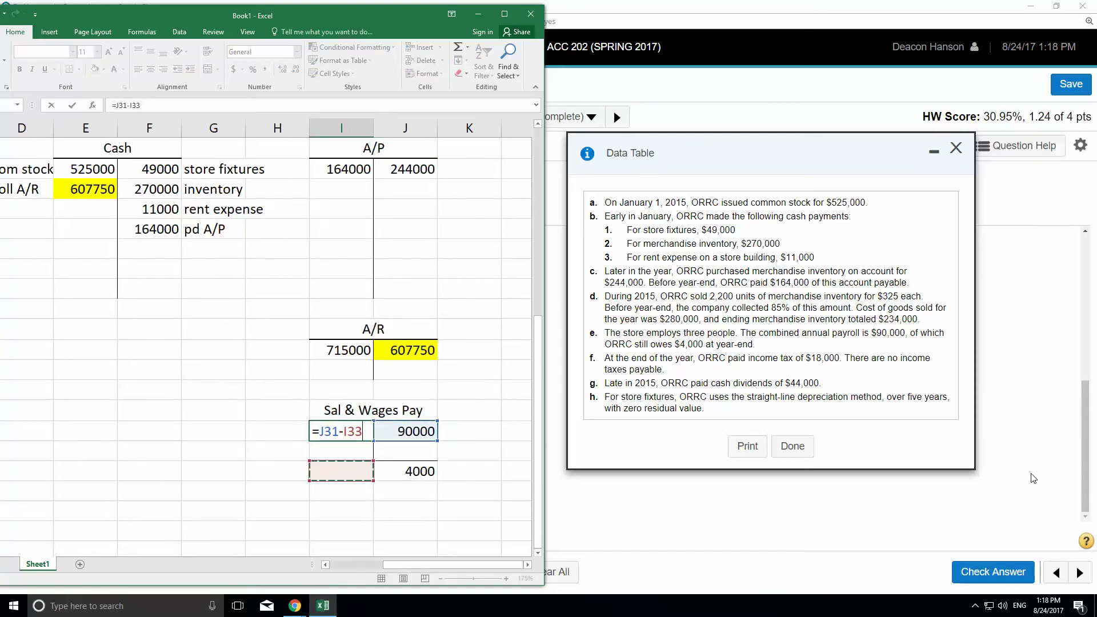
key(Right)
key(Return)
Link the next free credit cell of the Cash account, F22, to the Sal & Wages Pay debit in I31.
key(Up)
key(Left)
key(Left)
key(Left)
key(Left)
key(Left)
key(Left)
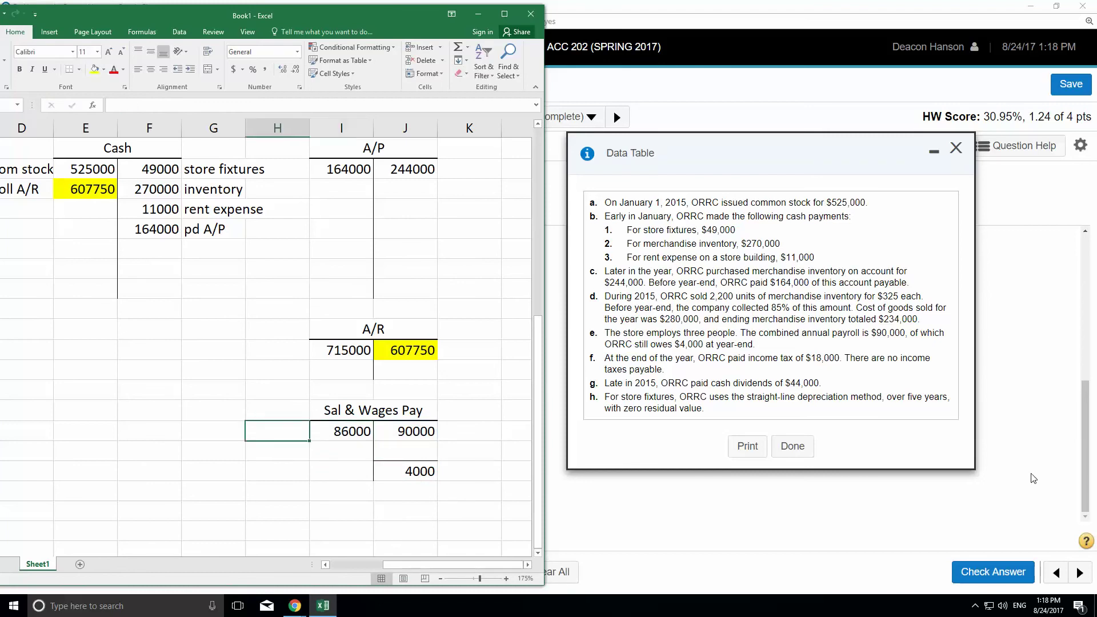
key(Up)
key(Up)
key(Up)
key(Up)
key(Up)
key(Up)
key(Up)
key(Up)
key(Up)
key(Up)
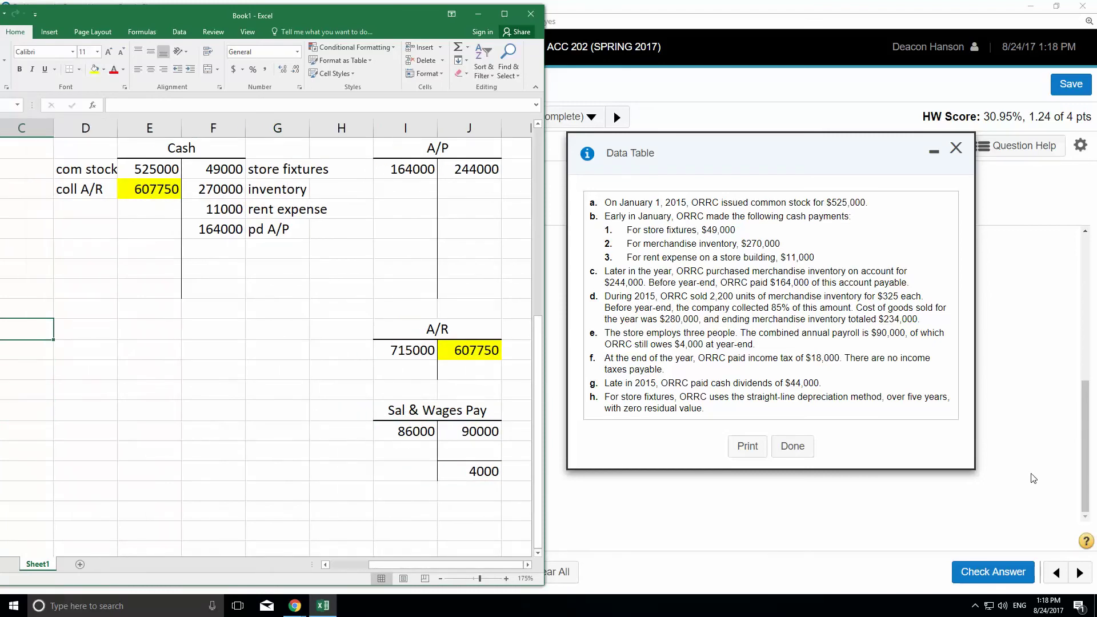
key(Right)
key(Right)
key(Right)
key(Down)
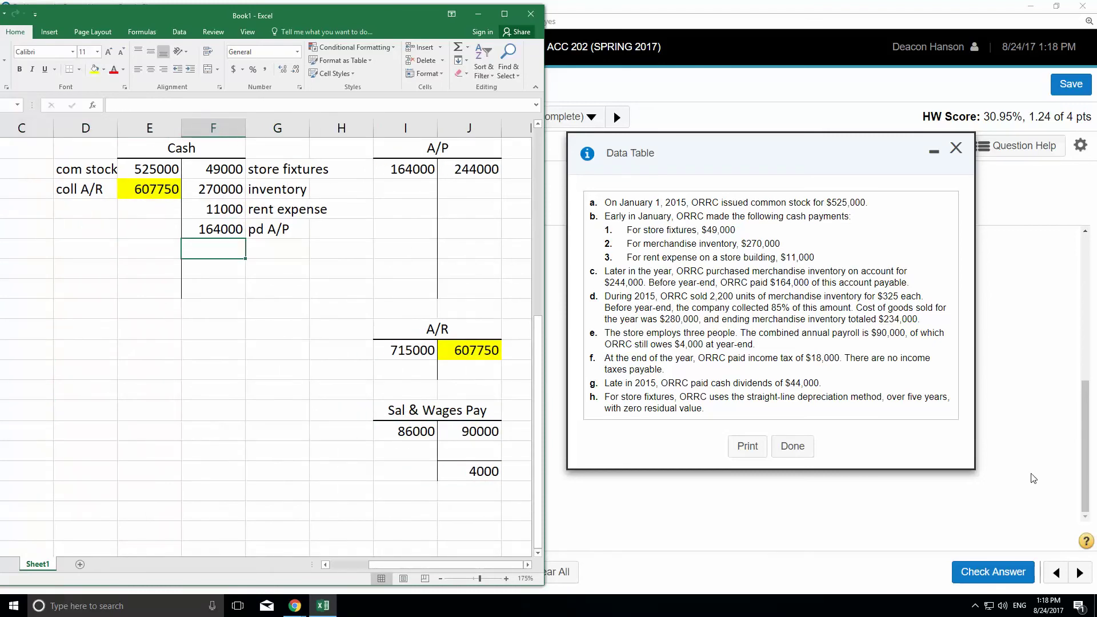
text(=)
key(Down)
key(Down)
key(Down)
key(Down)
key(Down)
key(Down)
key(Down)
key(Down)
key(Down)
key(Down)
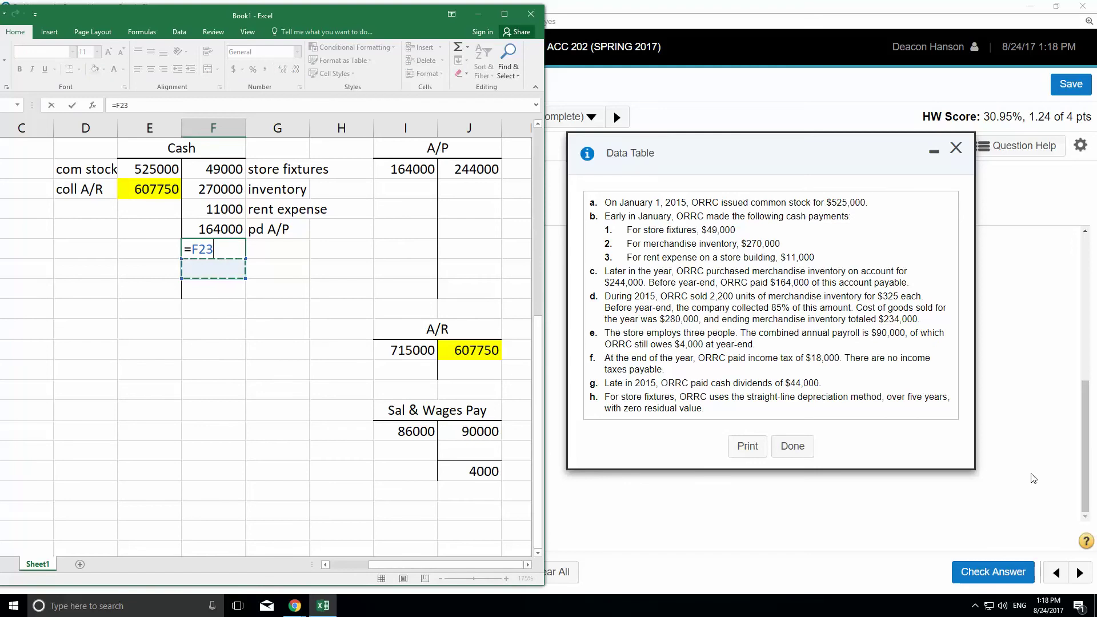
key(Right)
key(Right)
key(Right)
key(Up)
key(Return)
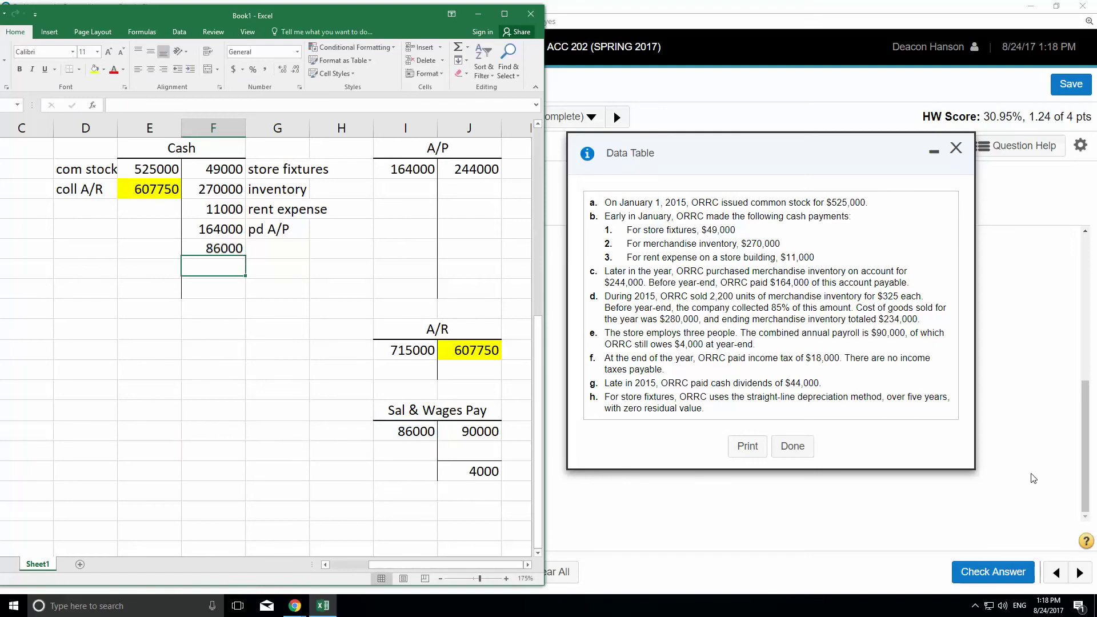
Label the new salary credit in the Cash account "pmt of salaries".
key(Up)
key(Right)
text(pmt fo)
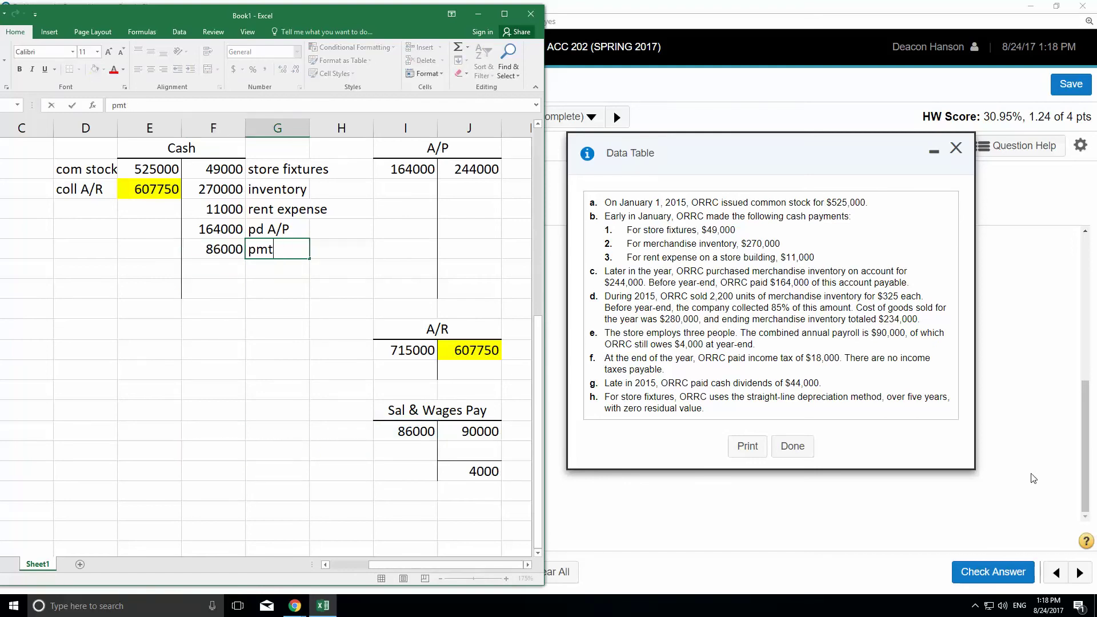
key(BackSpace)
key(BackSpace)
key(BackSpace)
text(of)
text( salareis)
key(BackSpace)
key(BackSpace)
key(BackSpace)
key(Return)
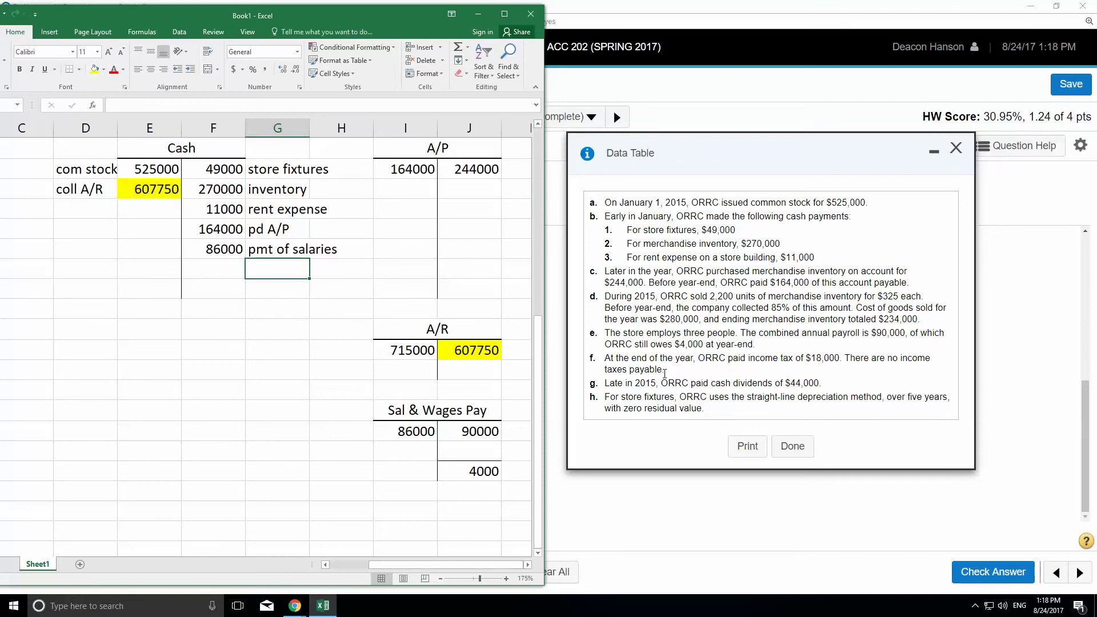
Record a Cash credit of 18000 below the salaries payment and label it "inc taxes".
click(210, 262)
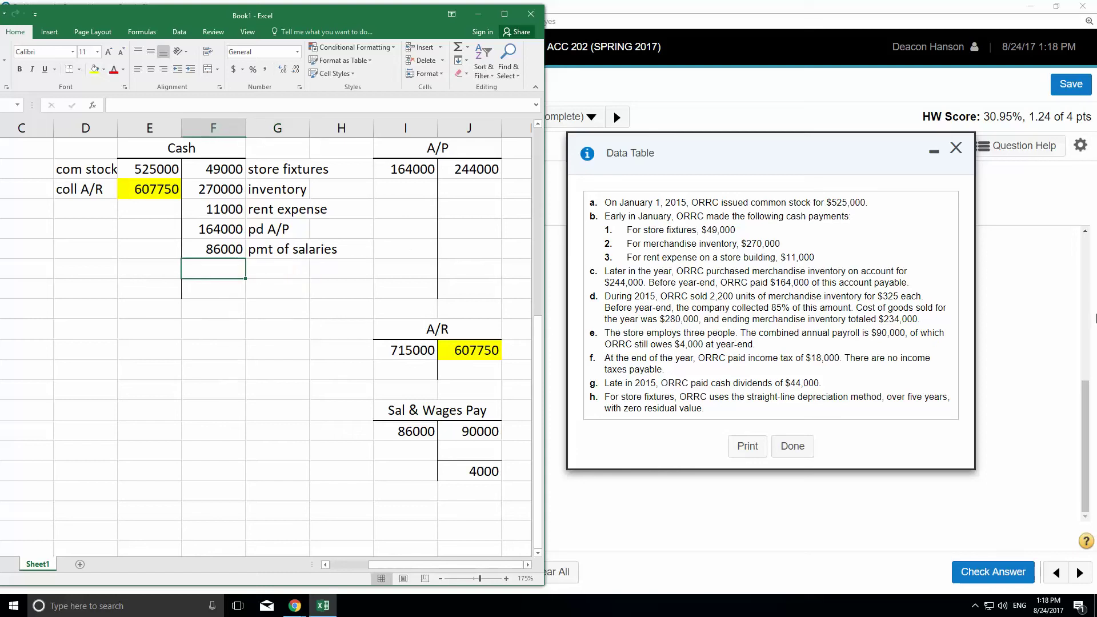
text(18000)
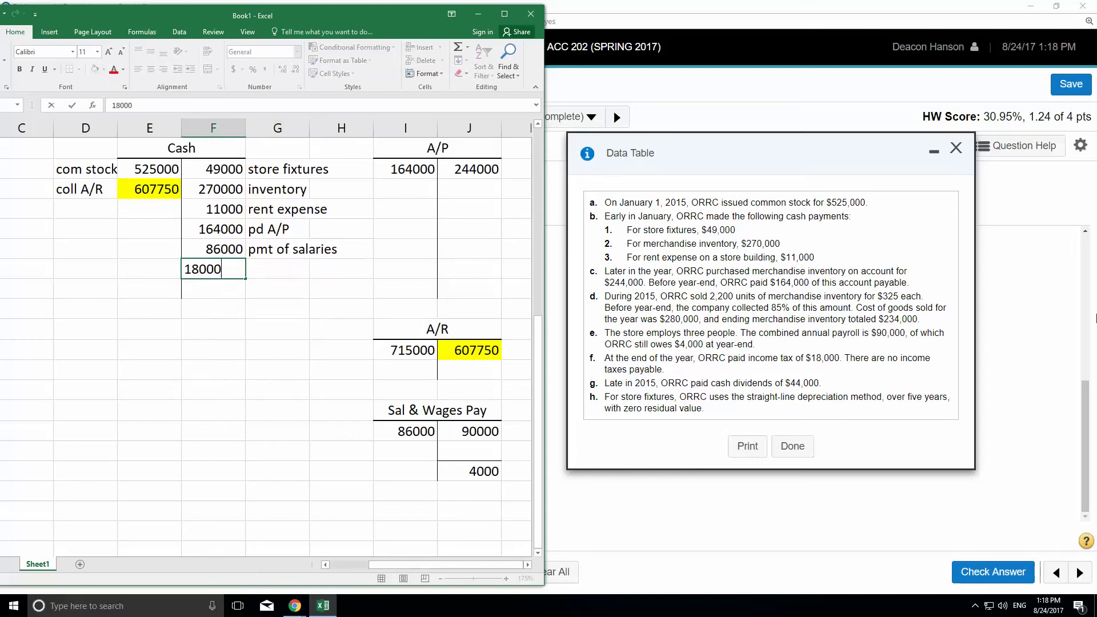
key(Tab)
text(inc)
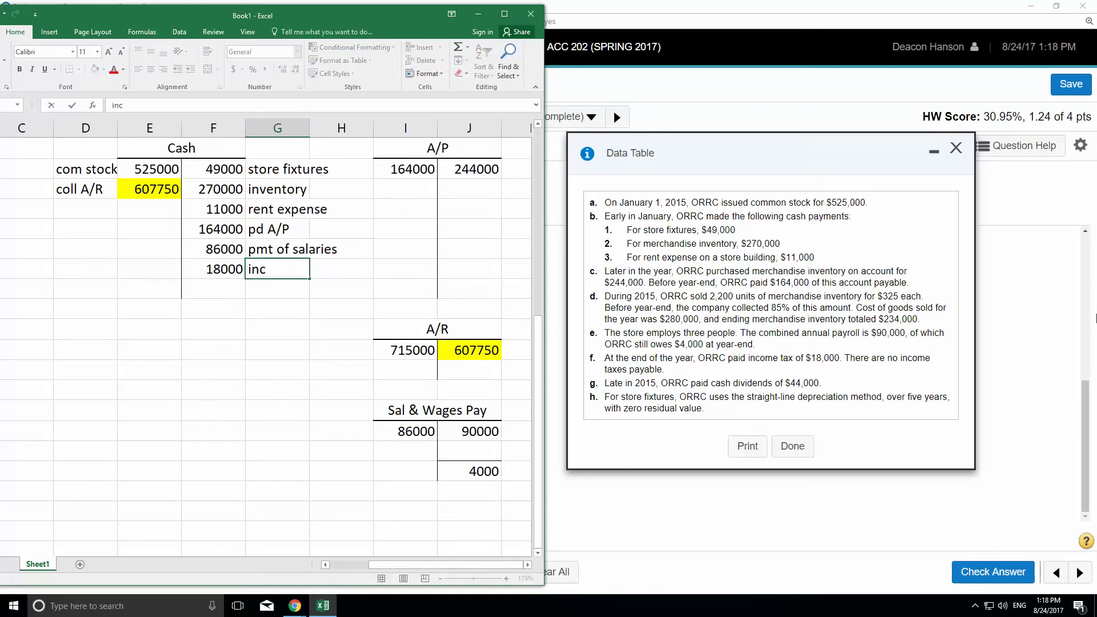
text( taxes)
key(Return)
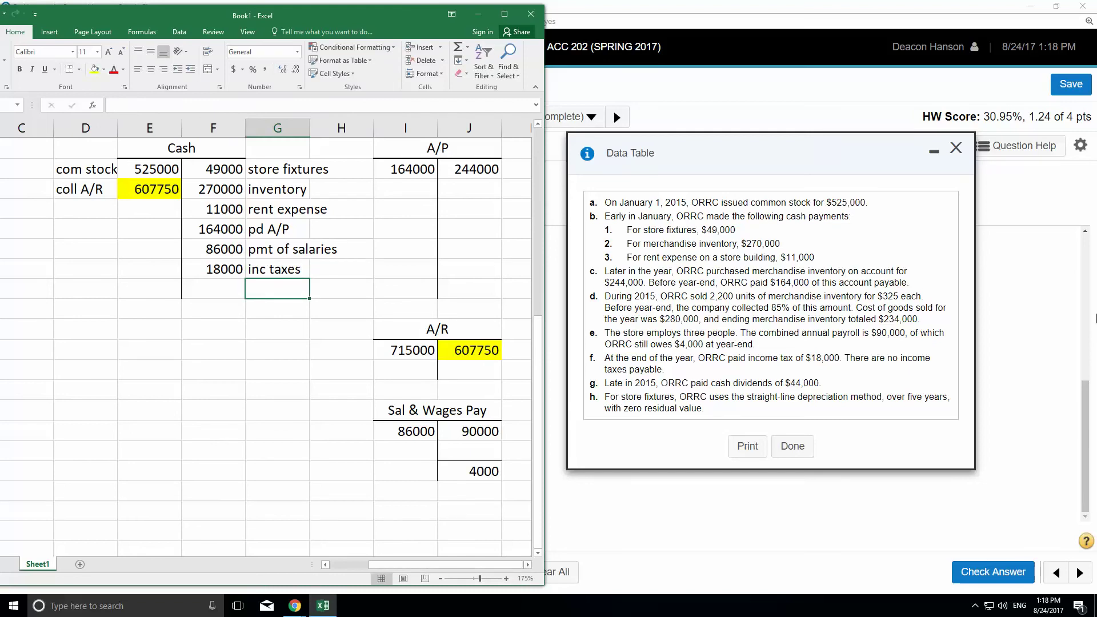
Record a Cash credit of 44000 below the income taxes and label it "dividends".
key(Left)
text(44000)
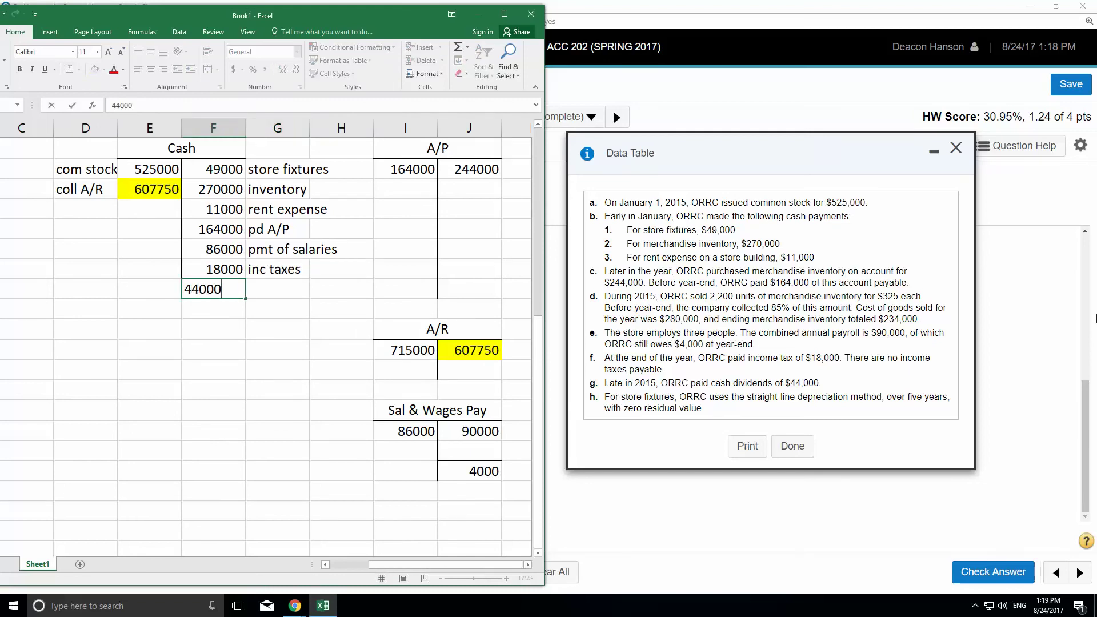
key(Tab)
text(divid)
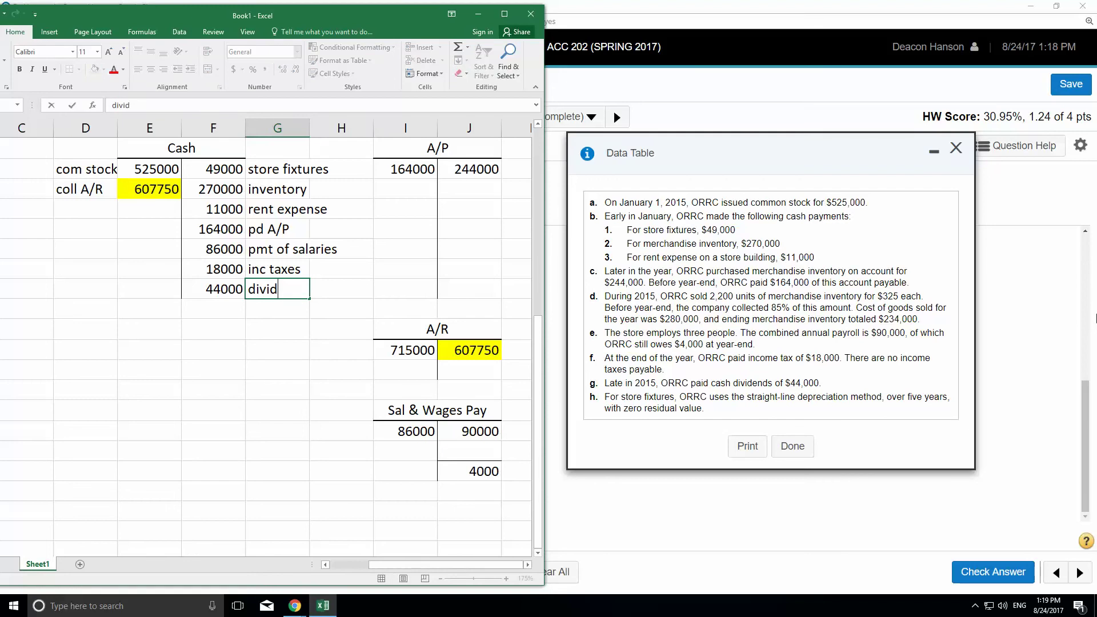
text(ends)
key(Return)
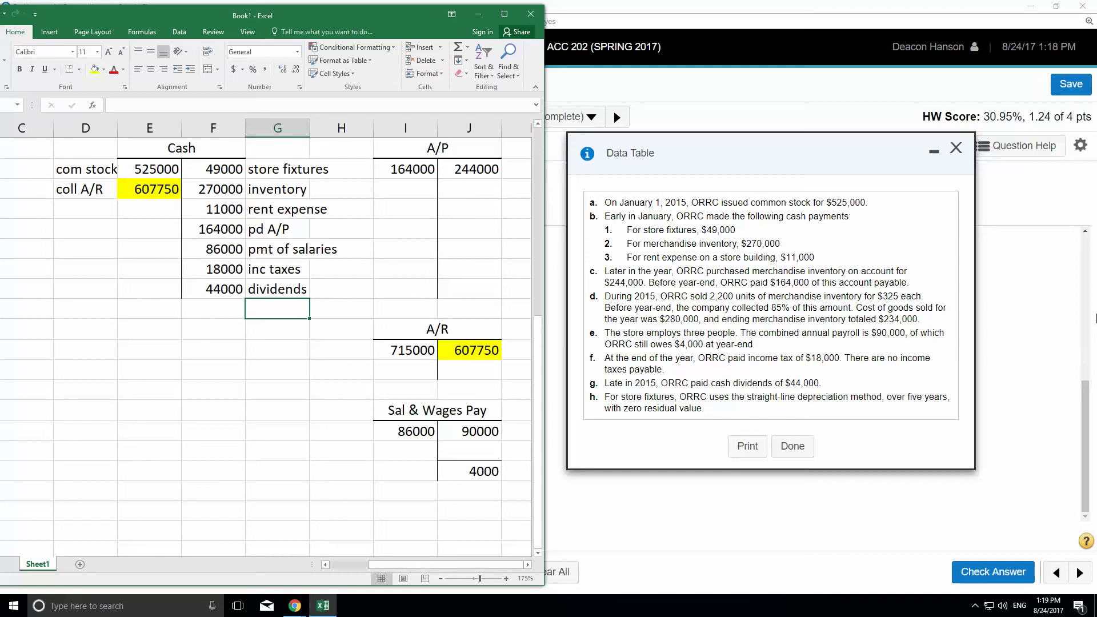
Apply a thick bottom border across both sides of the Cash account under the dividends row.
key(Left)
key(Left)
key(Left)
key(Left)
key(Up)
key(Right)
key(Right)
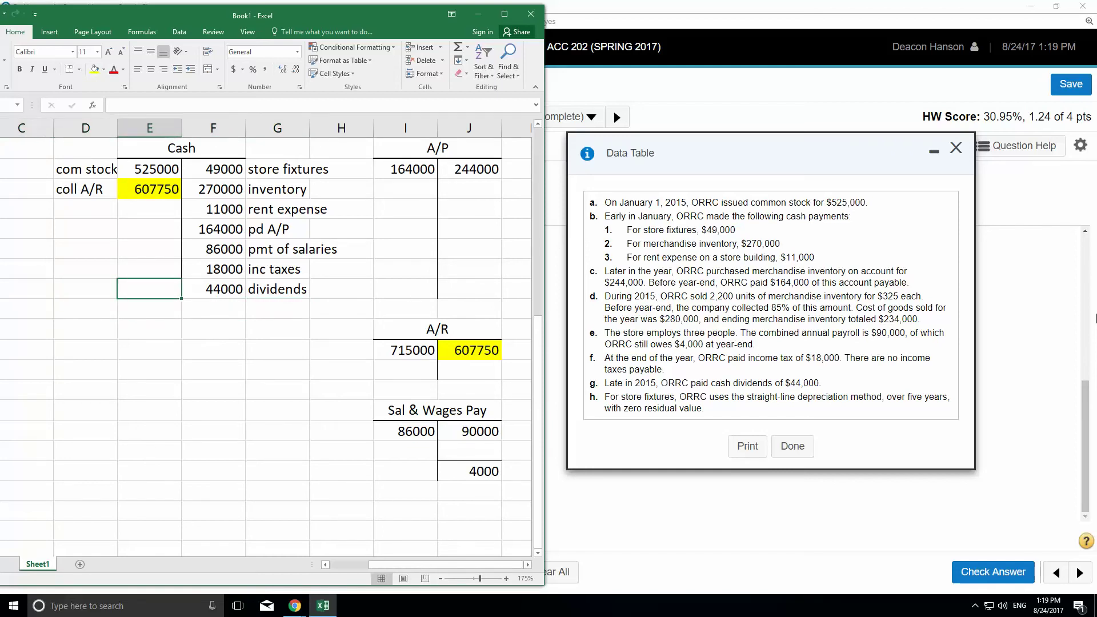
key(shift+Right)
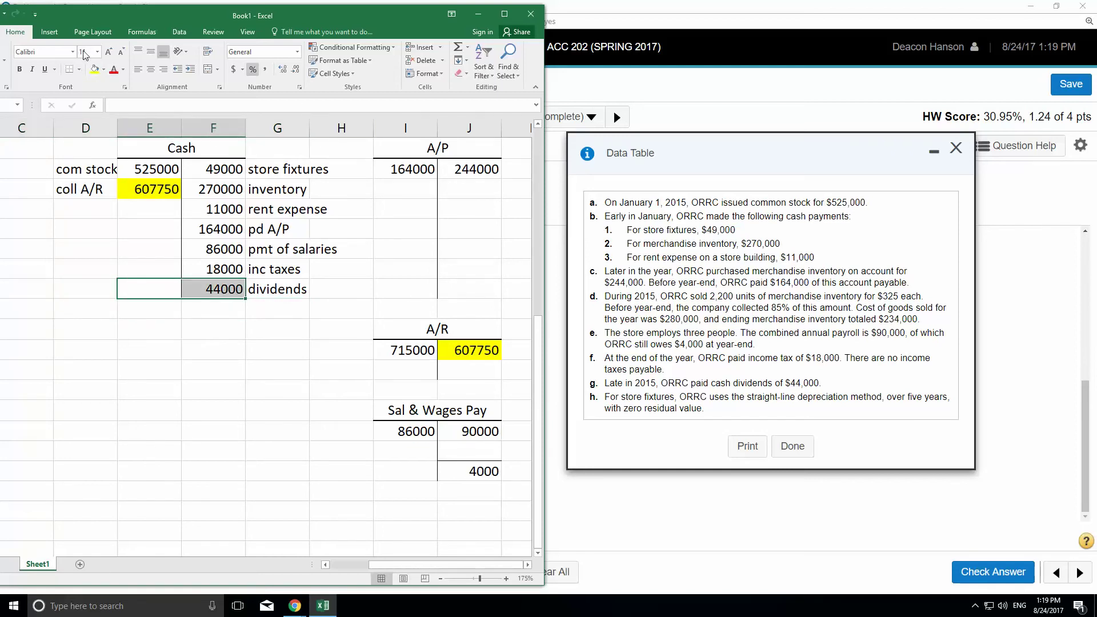
click(79, 69)
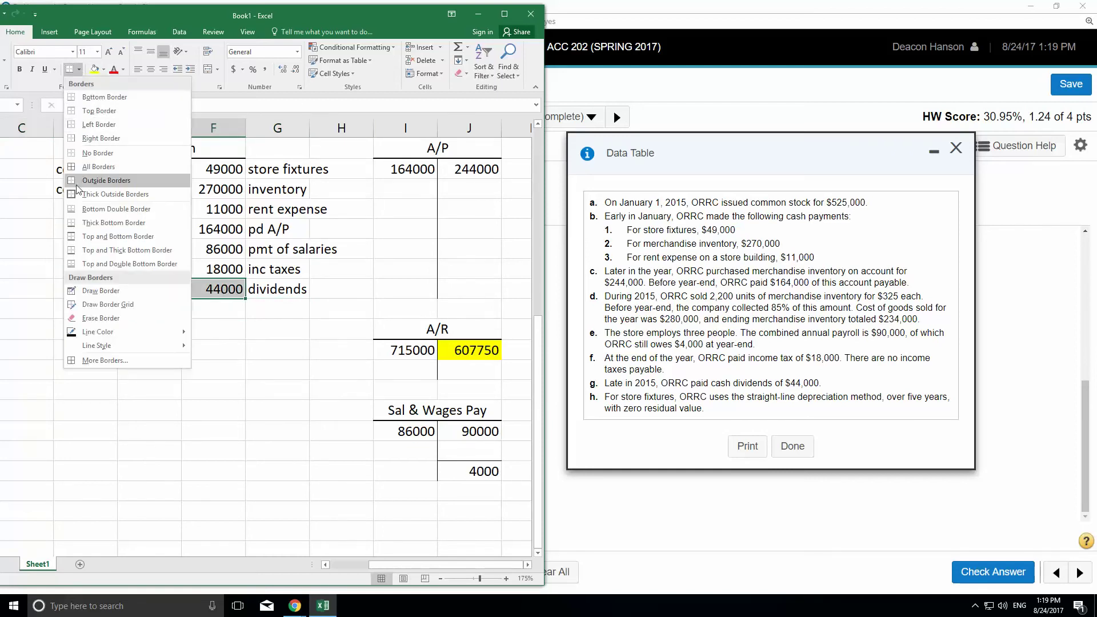
click(109, 222)
click(240, 357)
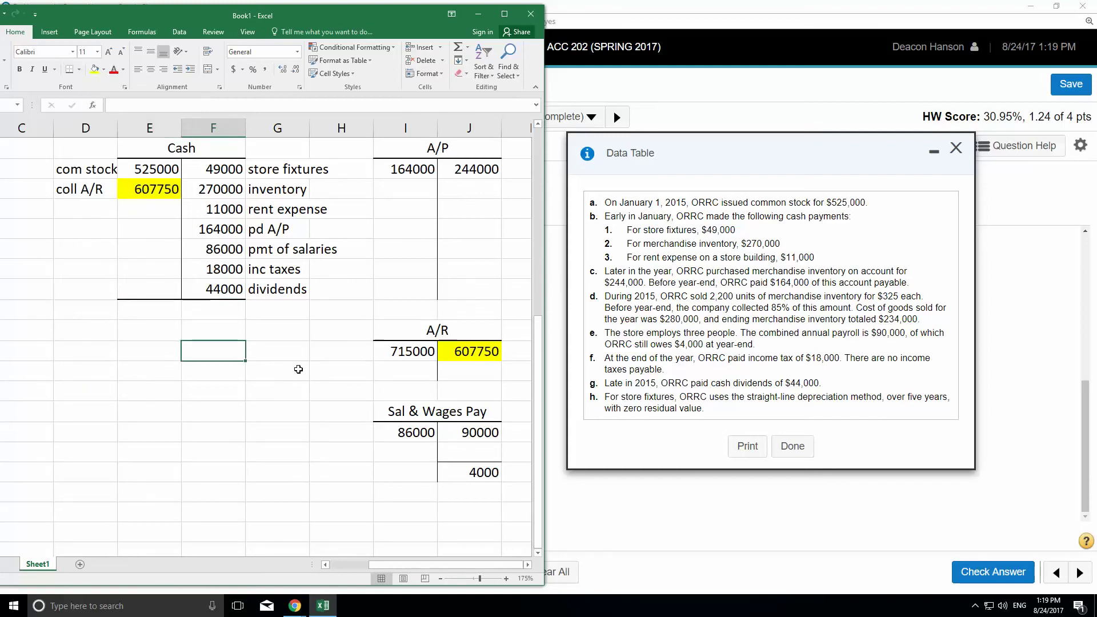
Begin the balance formula below the Cash account's debit side with the sum of the debits, E18:E24.
drag(154, 170, 154, 190)
drag(162, 243, 164, 289)
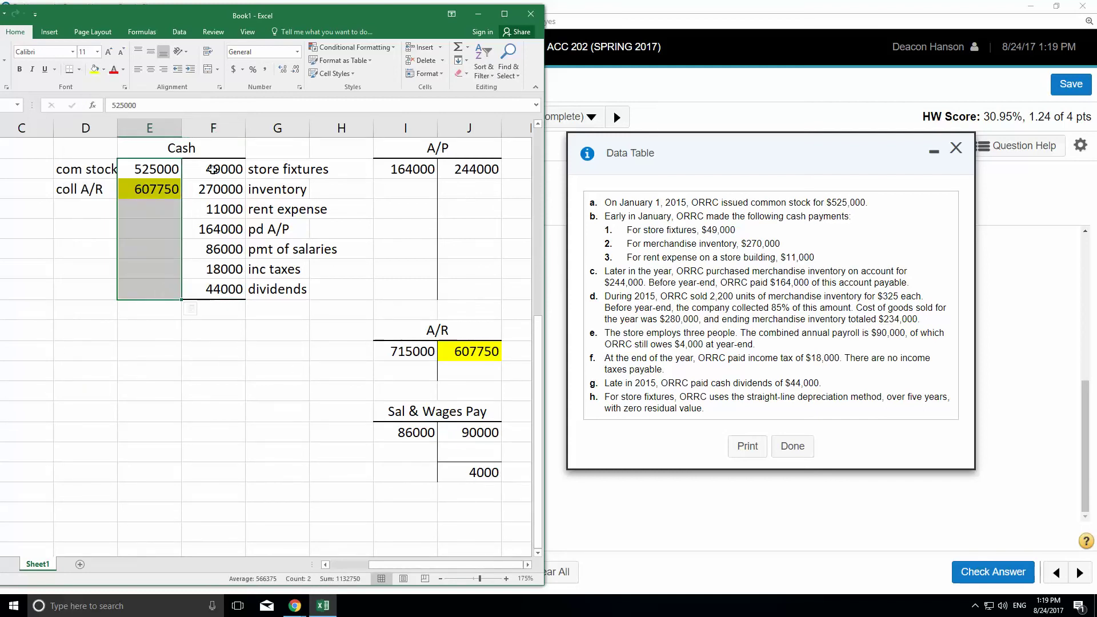
drag(213, 170, 216, 295)
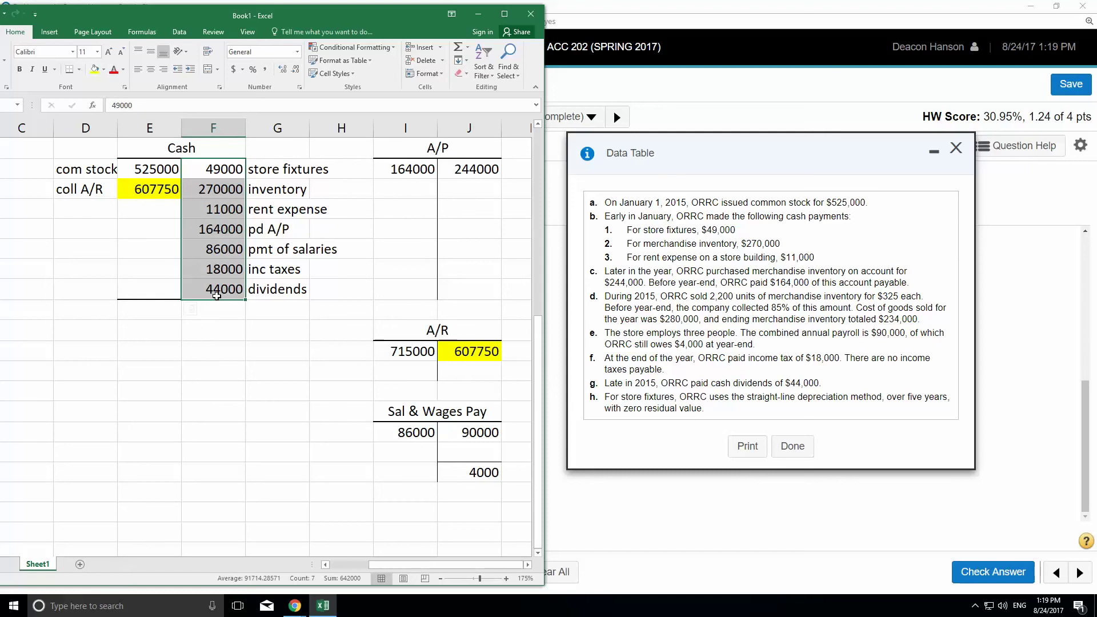
click(151, 312)
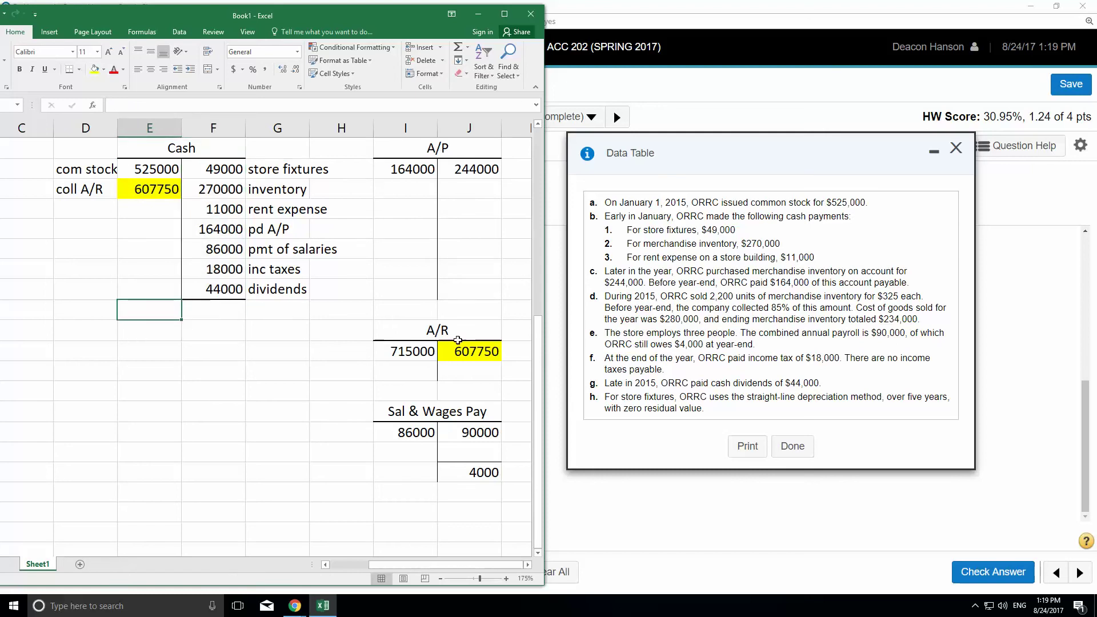
text(=sum)
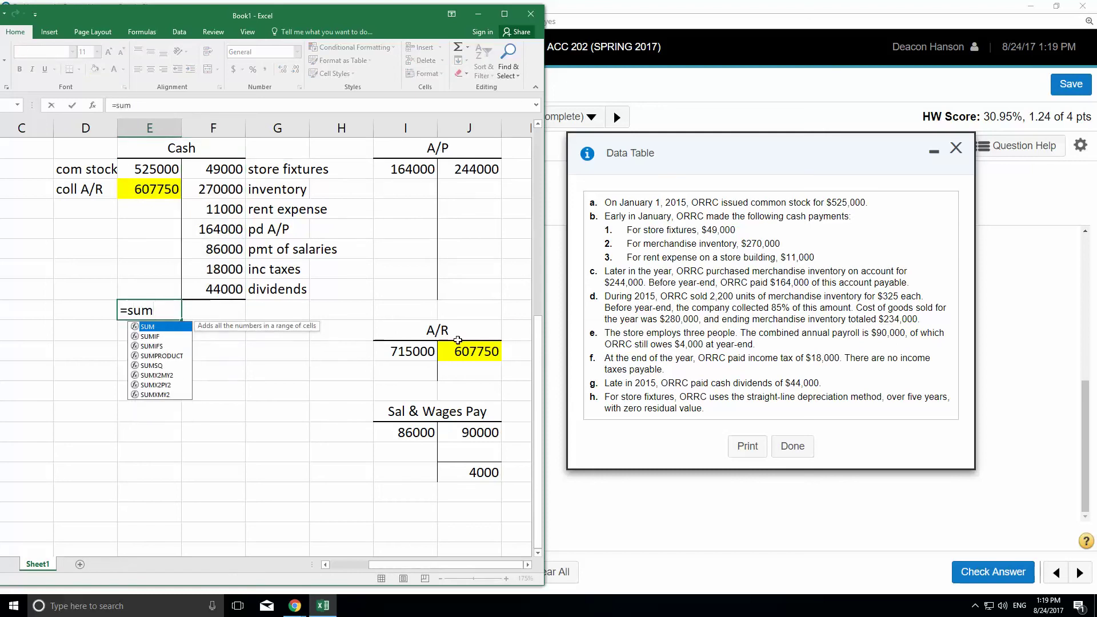
text(()
drag(165, 288, 165, 169)
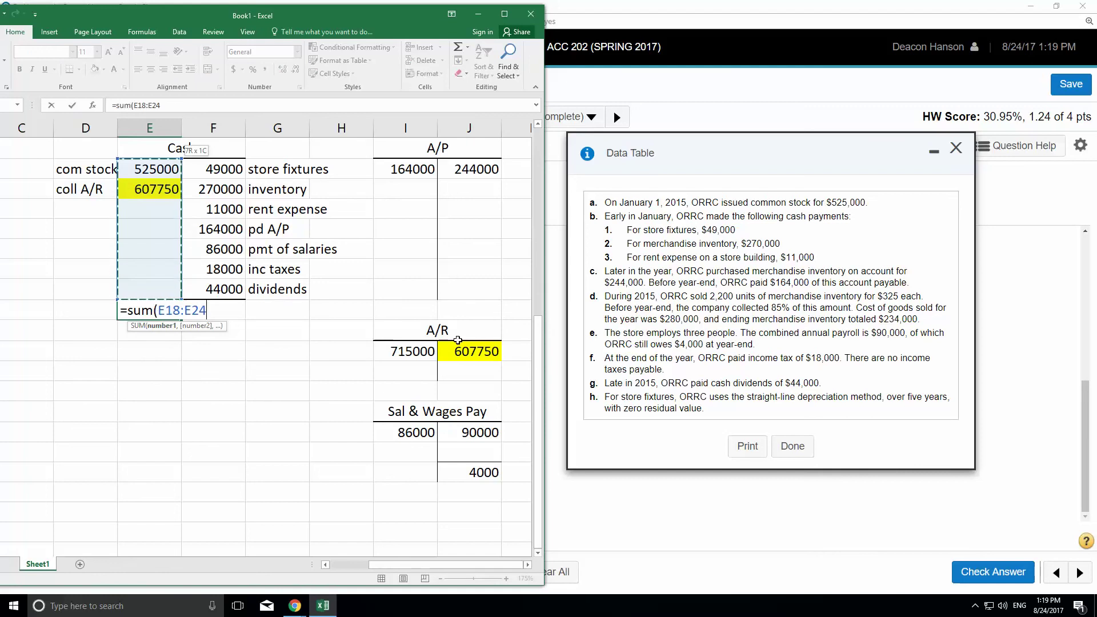
text())
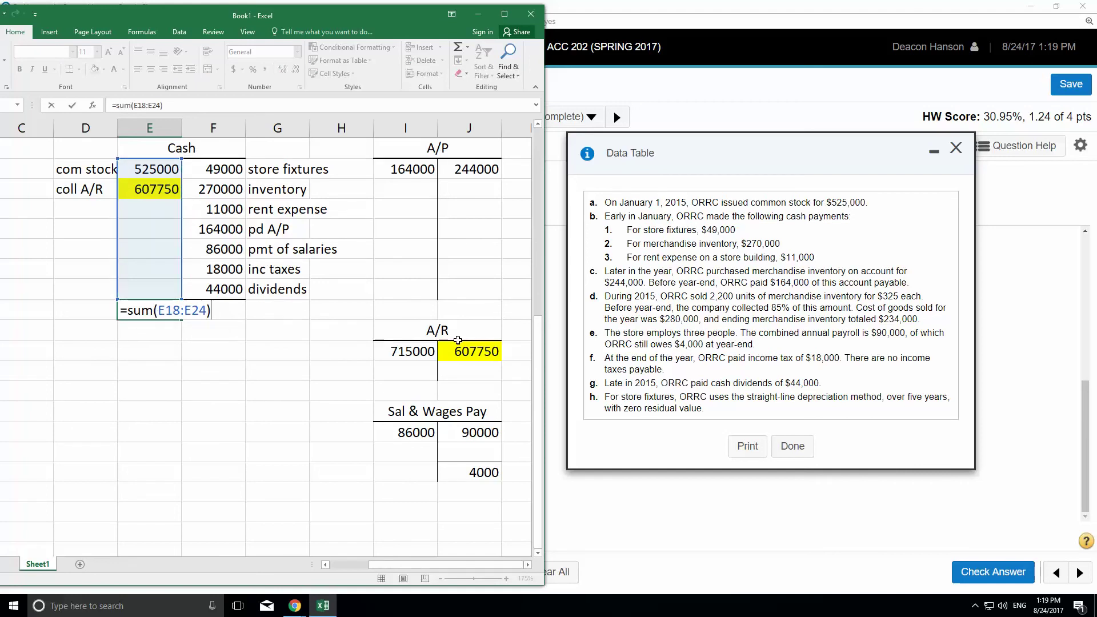
Complete the Cash balance formula by subtracting the sum of the credits, F18:F24.
text(-sum)
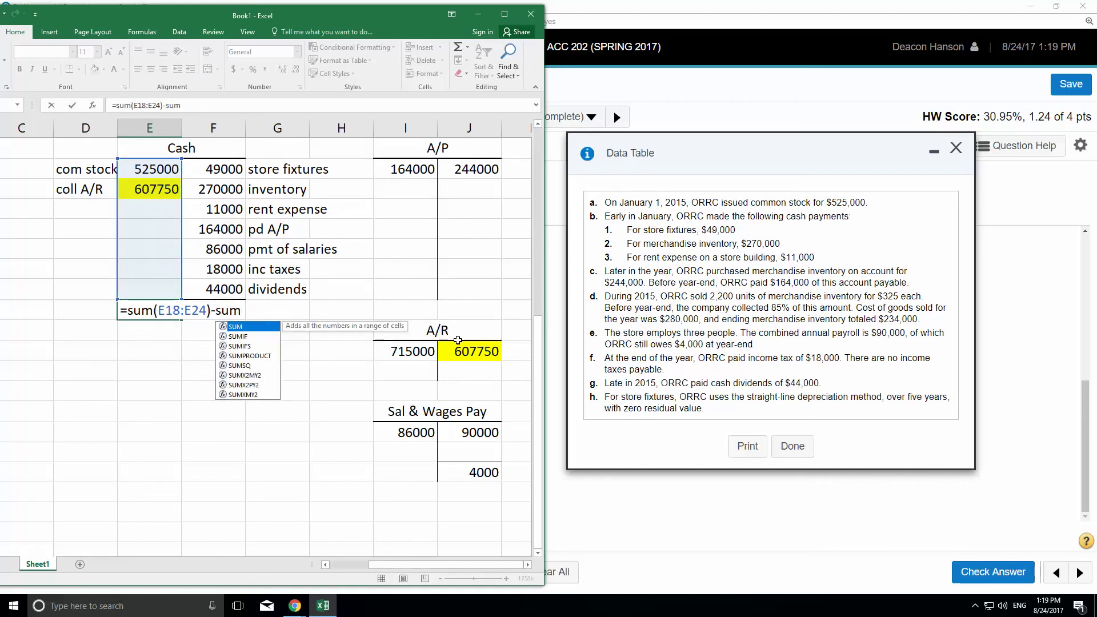
text(()
key(Up)
key(Right)
key(shift+Up)
key(shift+Up)
key(shift+Up)
key(shift+Up)
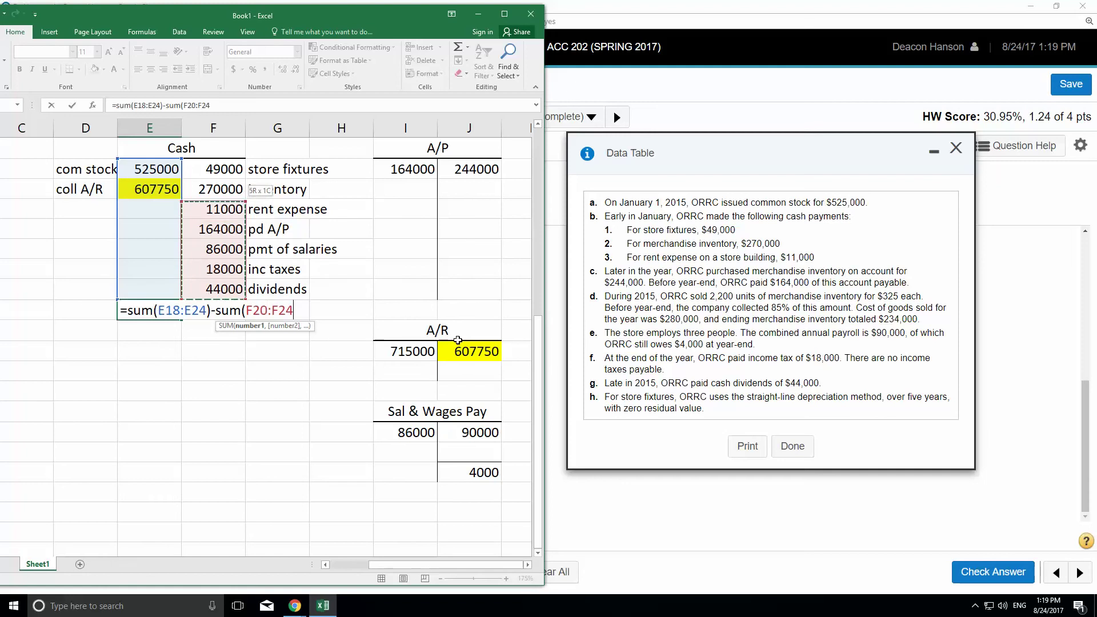
key(shift+Up)
key(shift+Up)
text())
key(Return)
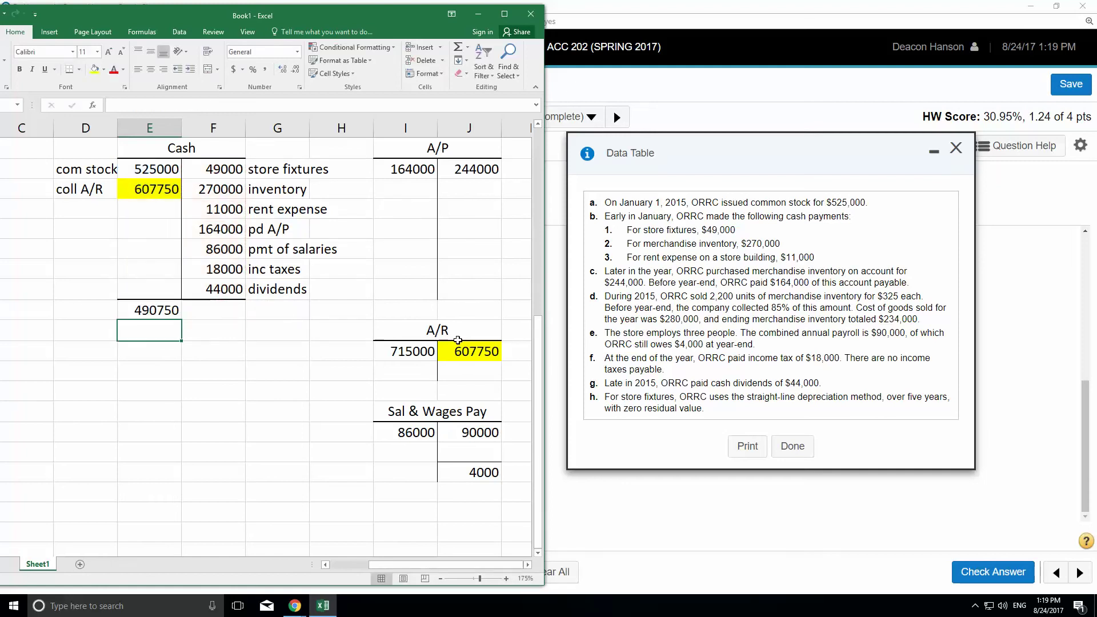
key(Down)
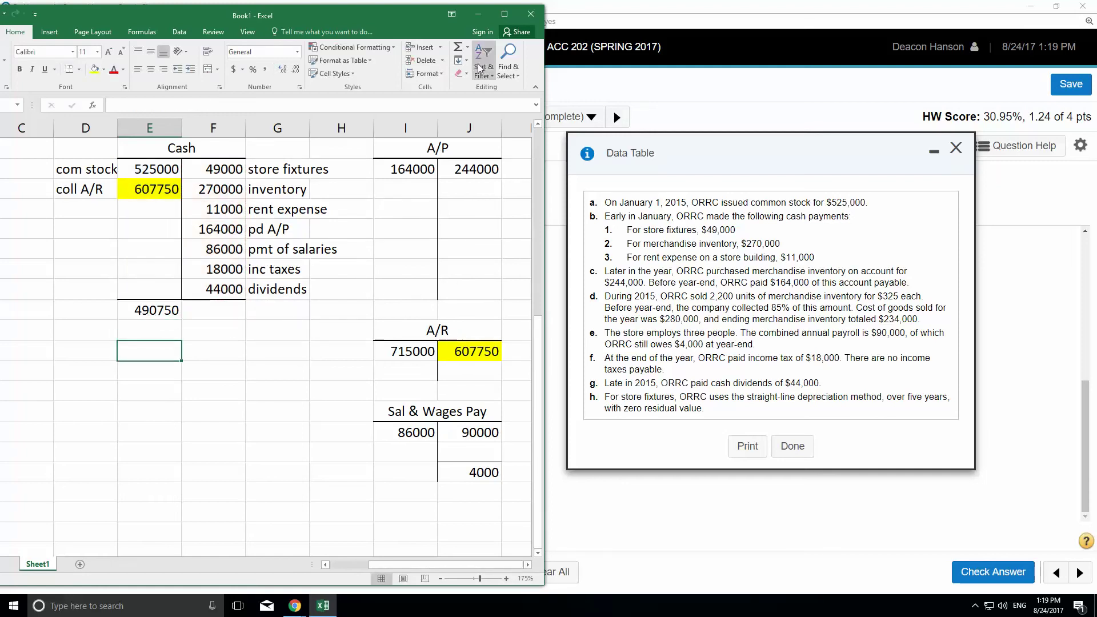
Switch to the homework in Chrome, fit its window beside the Excel workbook, and close the data table.
click(864, 11)
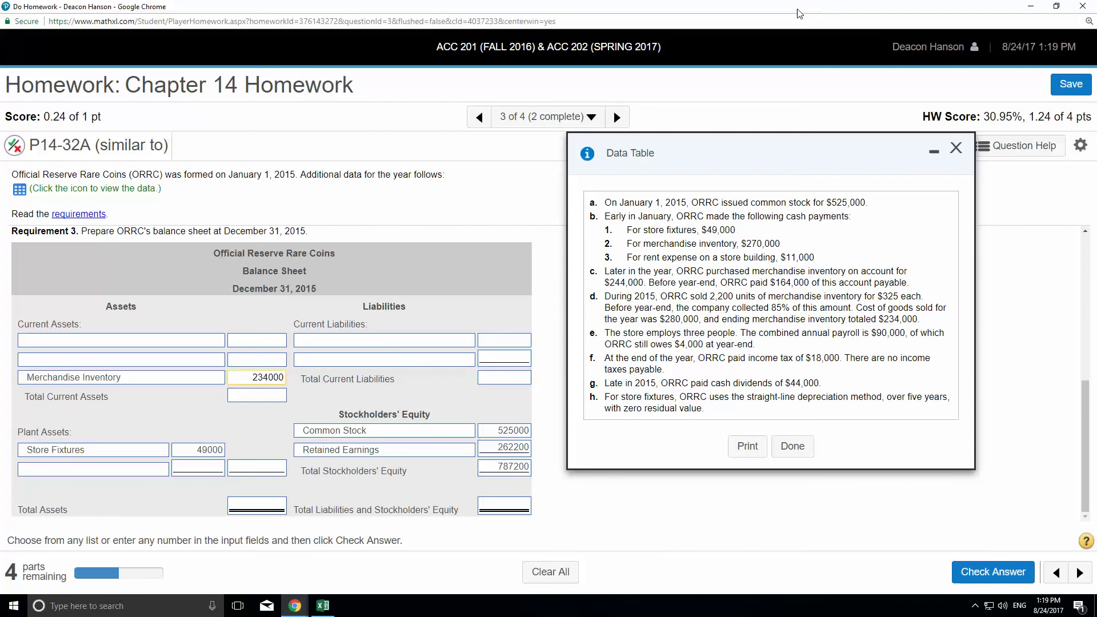
double_click(678, 14)
drag(914, 7, 1094, 2)
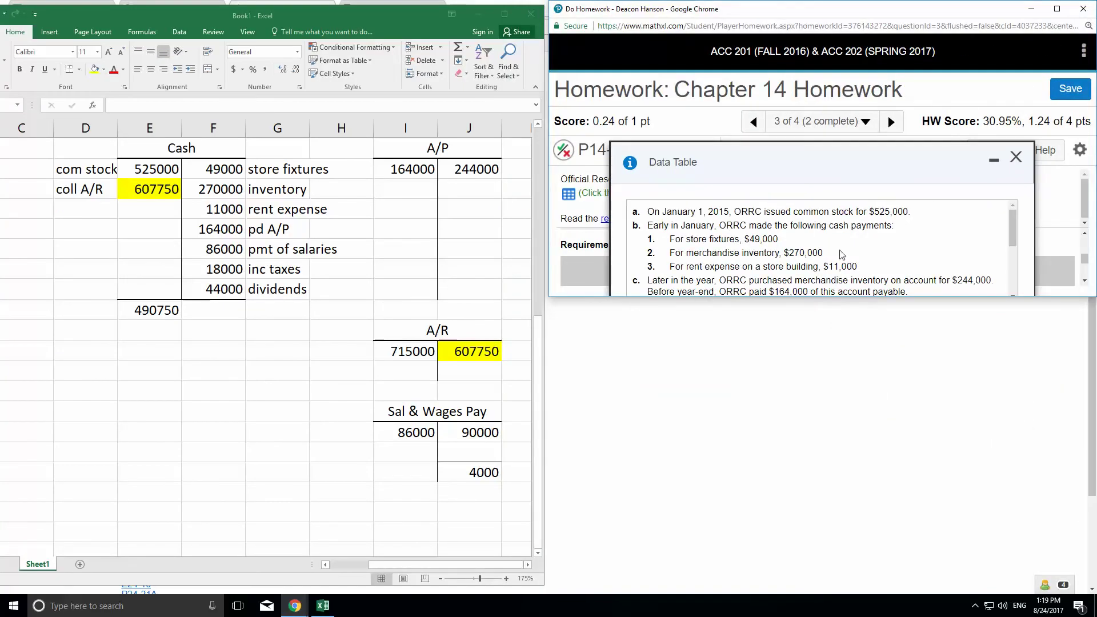
drag(821, 302, 821, 578)
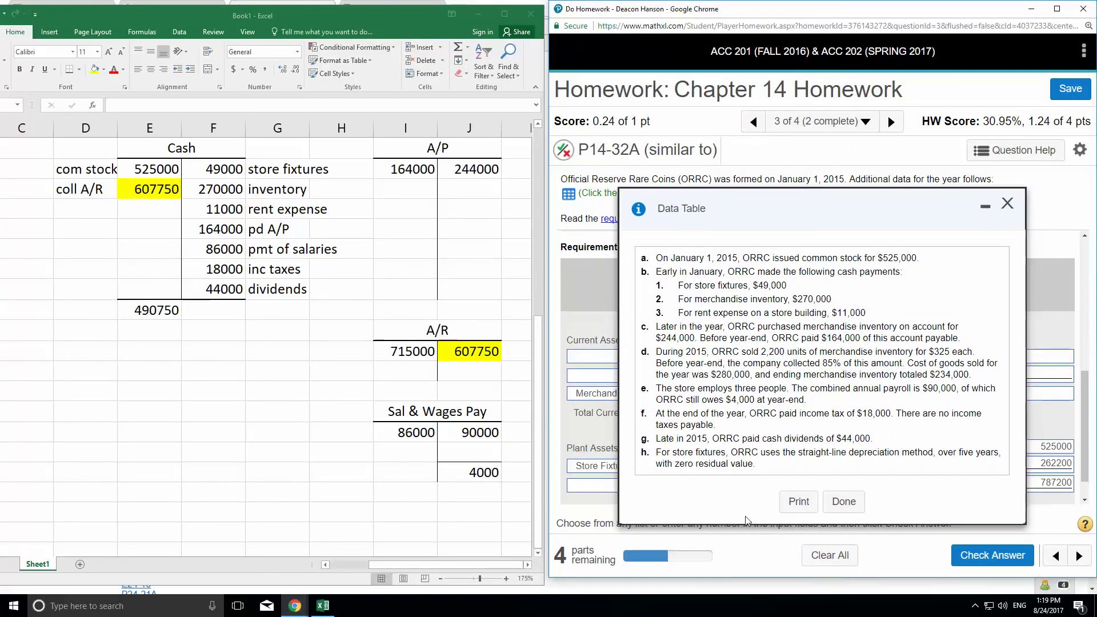
click(1008, 205)
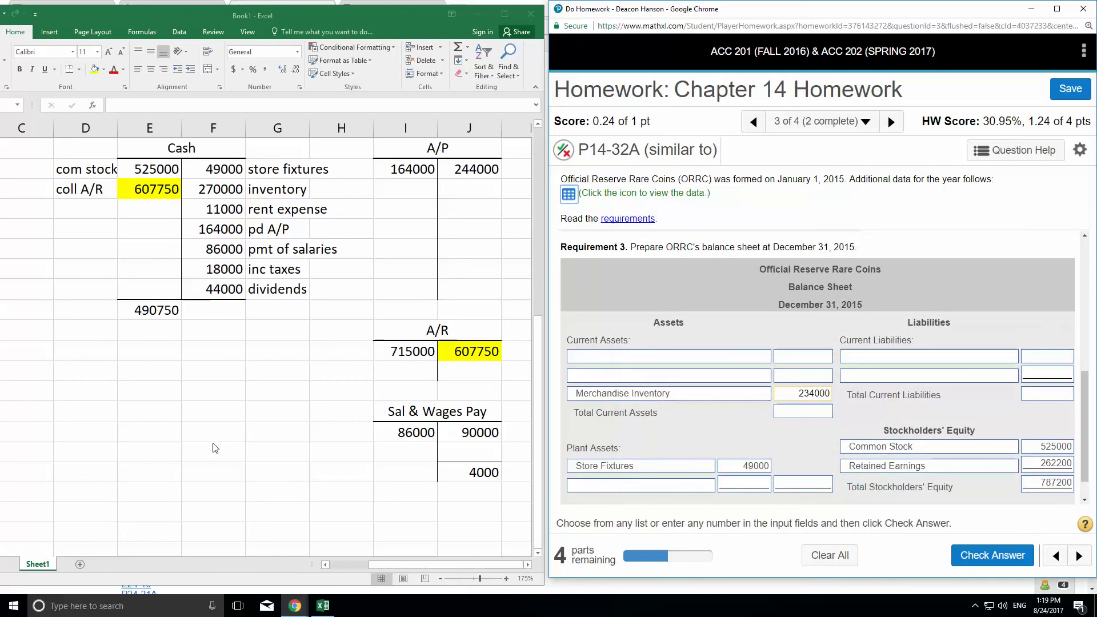
Enter Cash as the first current asset on the balance sheet with an amount of 490750.
click(649, 358)
click(591, 423)
click(825, 359)
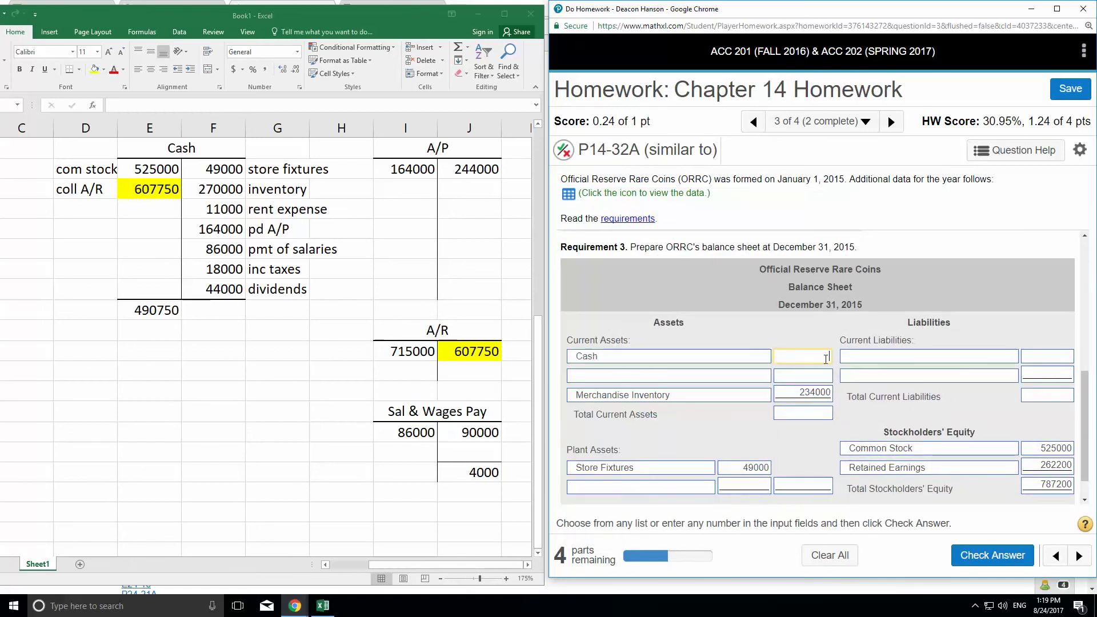
text(490750)
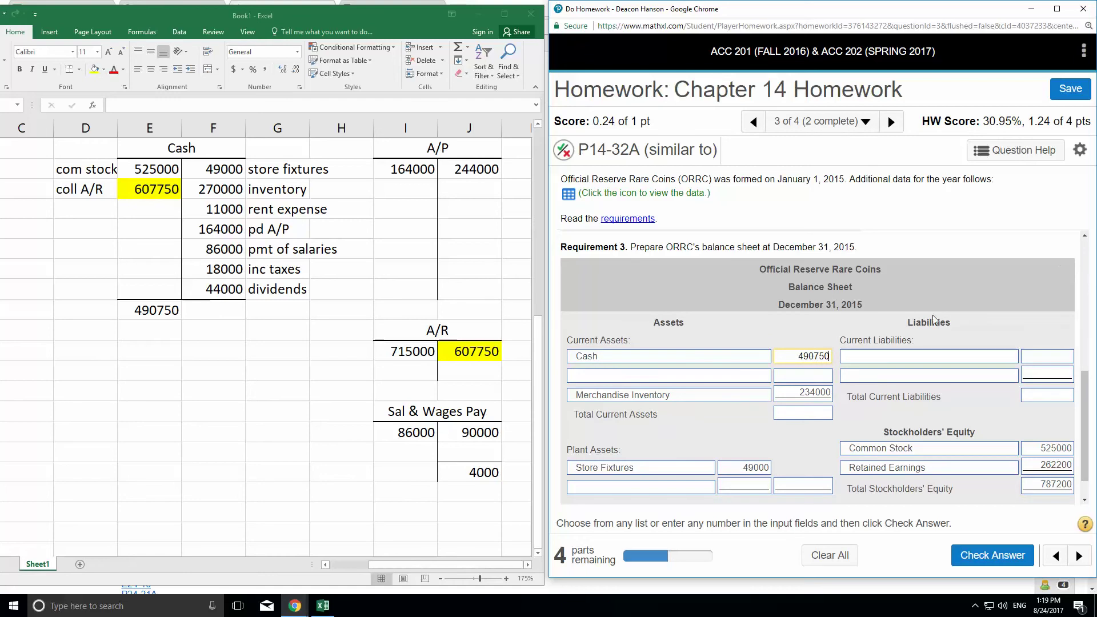
Choose Accounts Receivable as the second current asset on the balance sheet.
click(613, 382)
click(613, 382)
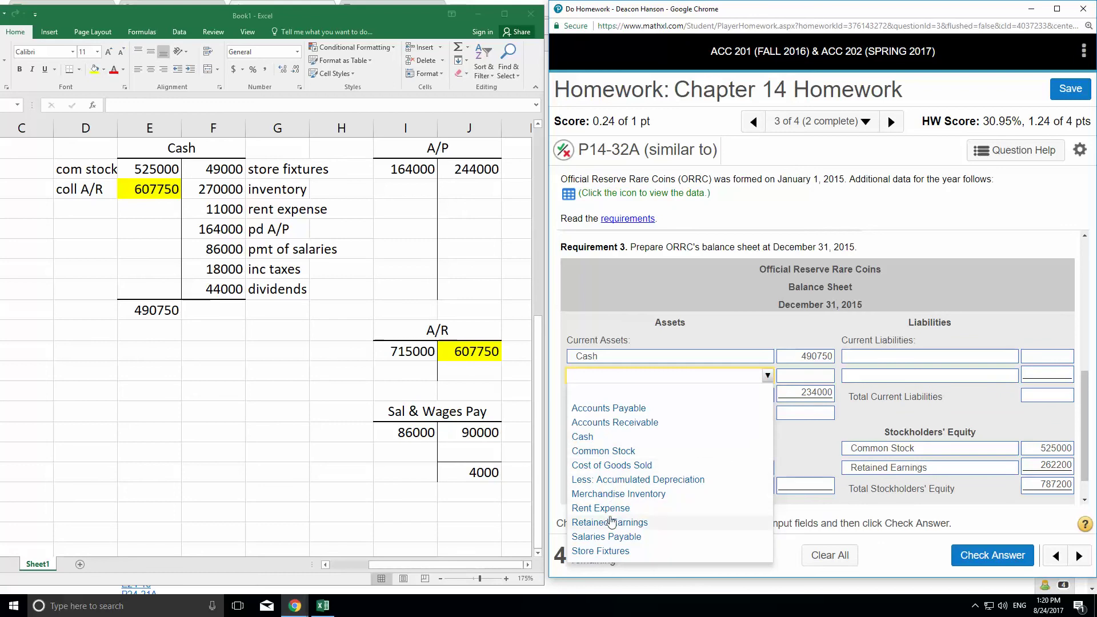
click(615, 422)
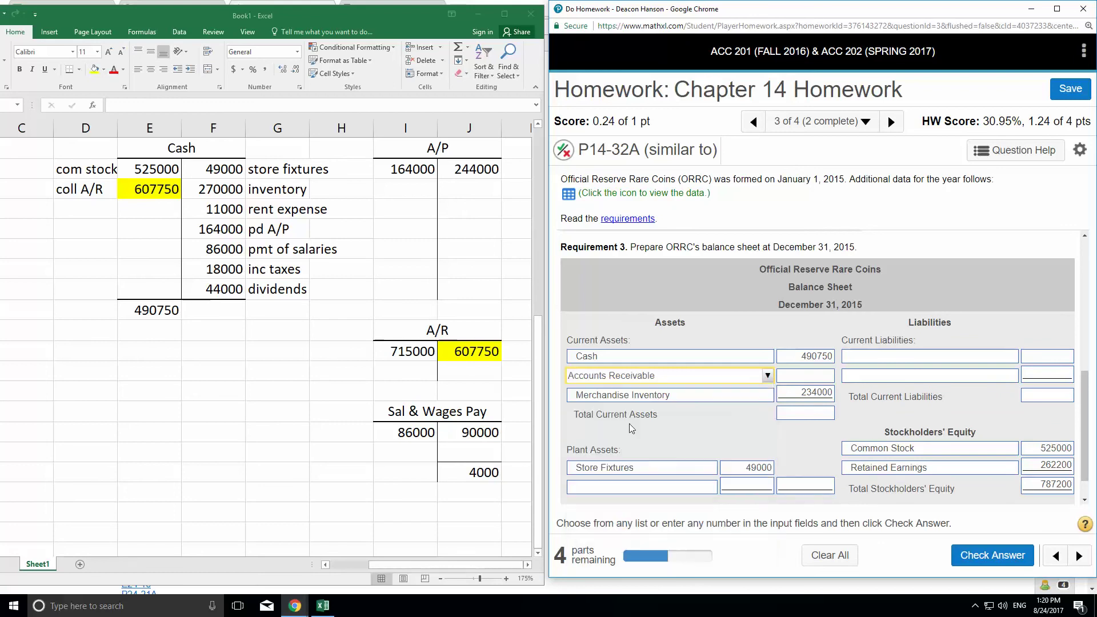
In Excel, draw a thick border under the A/R entries and calculate the debit balance below as the debit minus the credit.
click(431, 368)
click(415, 352)
drag(442, 351, 458, 350)
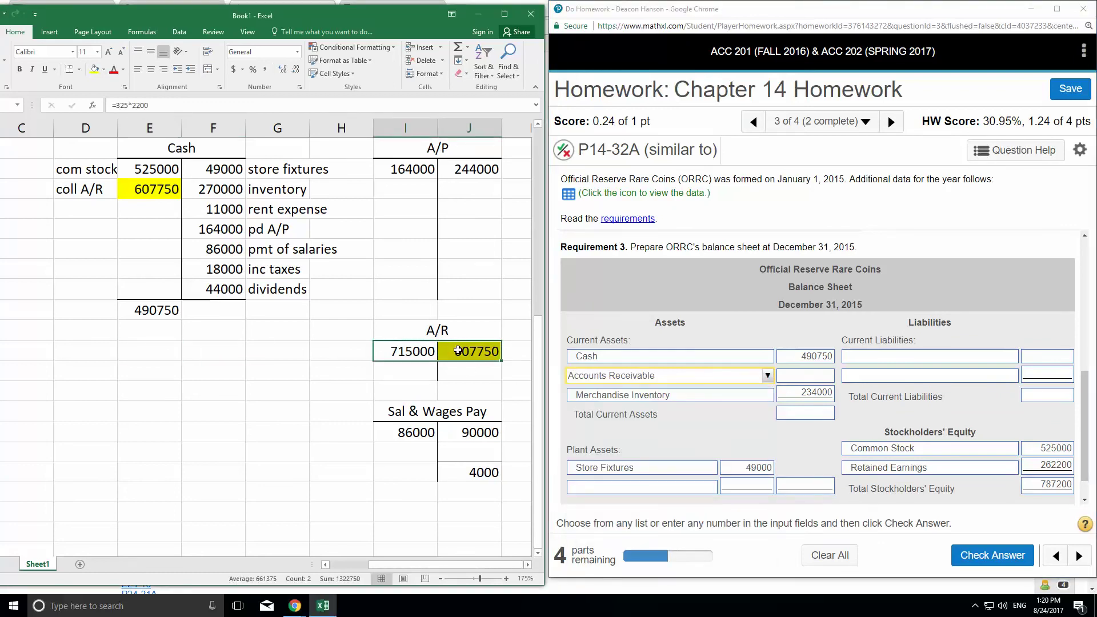
click(407, 372)
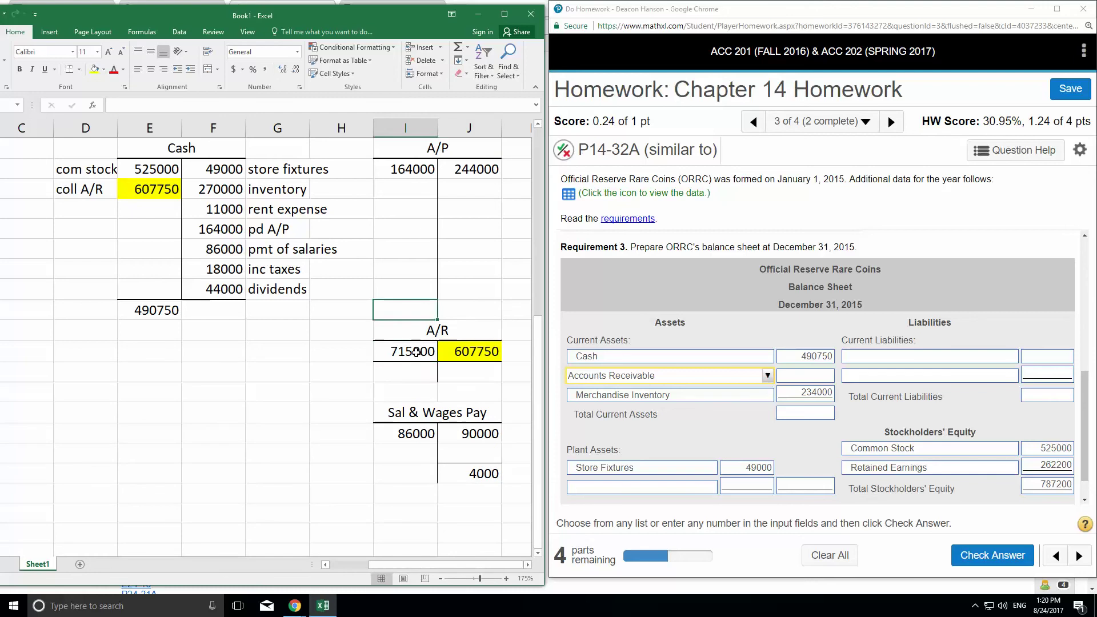
text(=)
key(Up)
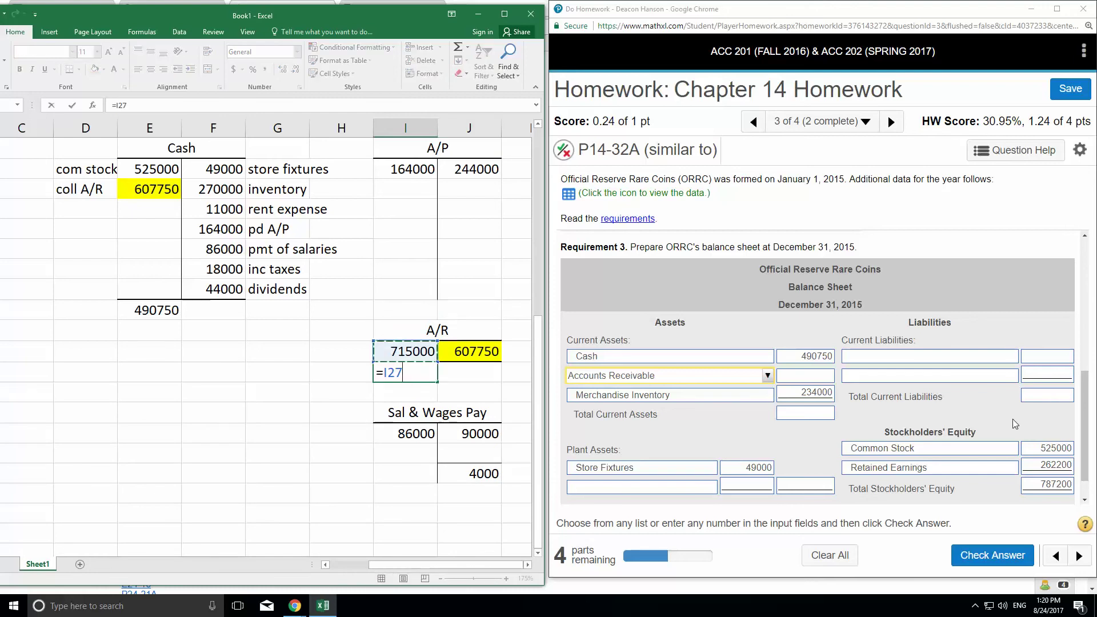
text(-)
key(Up)
key(Right)
key(Return)
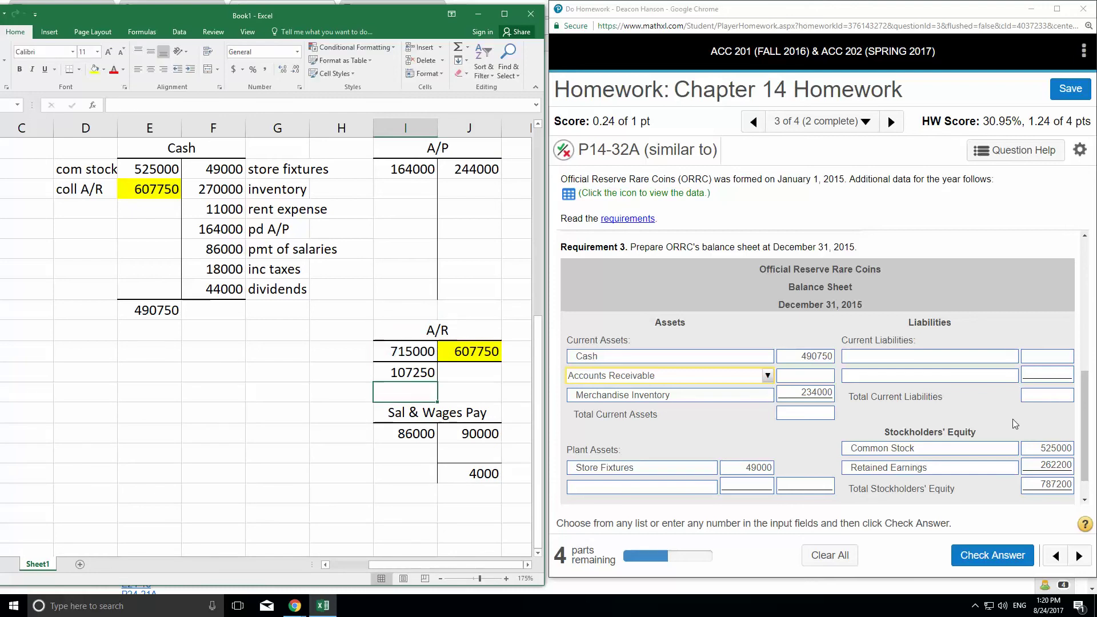
Set the Accounts Receivable amount on the homework balance sheet to 107250.
click(811, 377)
text(107)
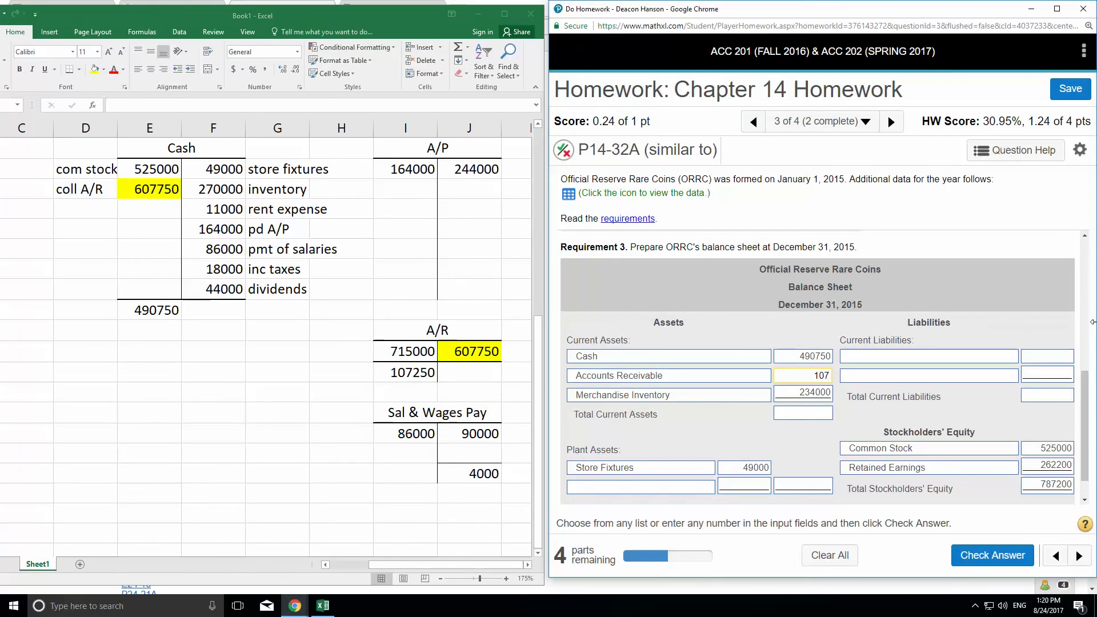
text(250)
Open the homework's built-in calculator and maximize the homework window to fit it beside the balance sheet.
click(837, 423)
click(1020, 151)
click(959, 267)
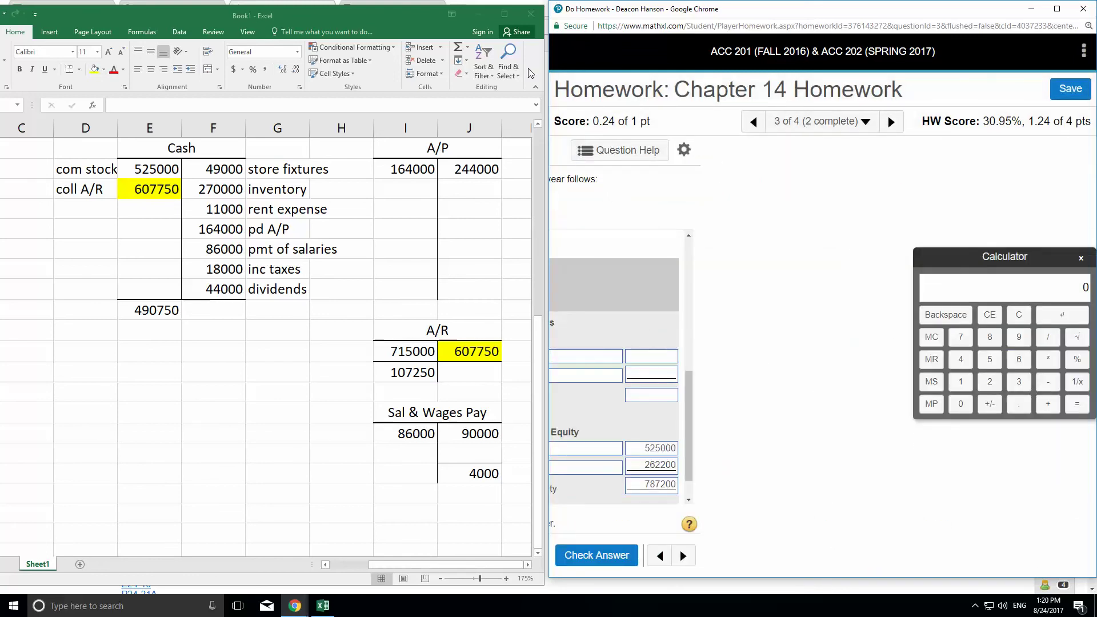
mouse_move(549, 104)
mouse_down()
mouse_move(502, 103)
mouse_move(582, 94)
mouse_move(556, 95)
mouse_up()
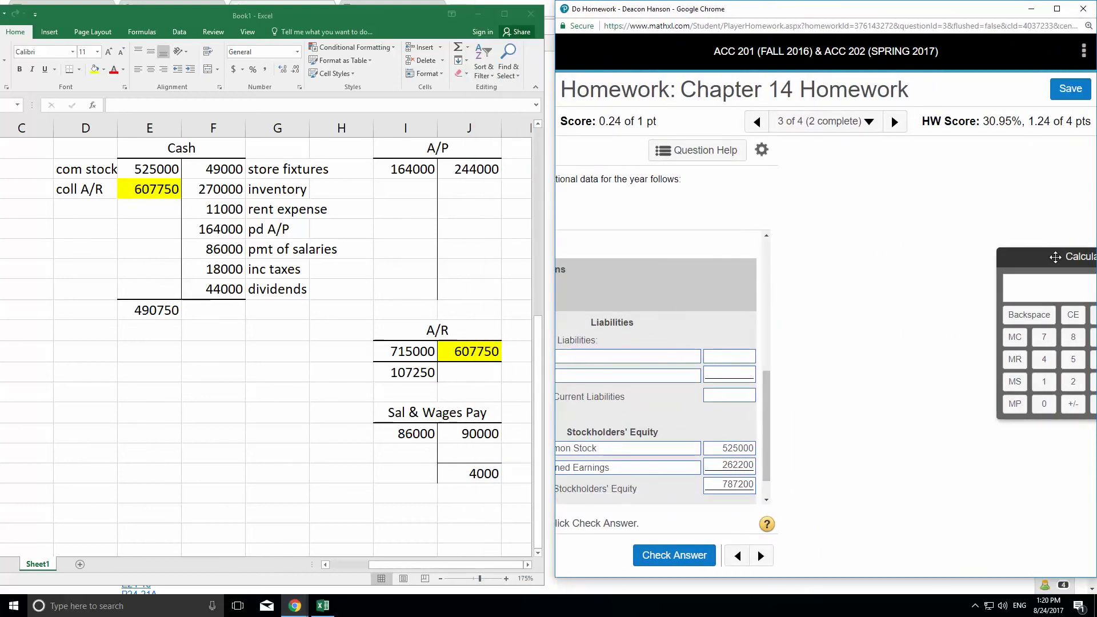
drag(1056, 257, 973, 259)
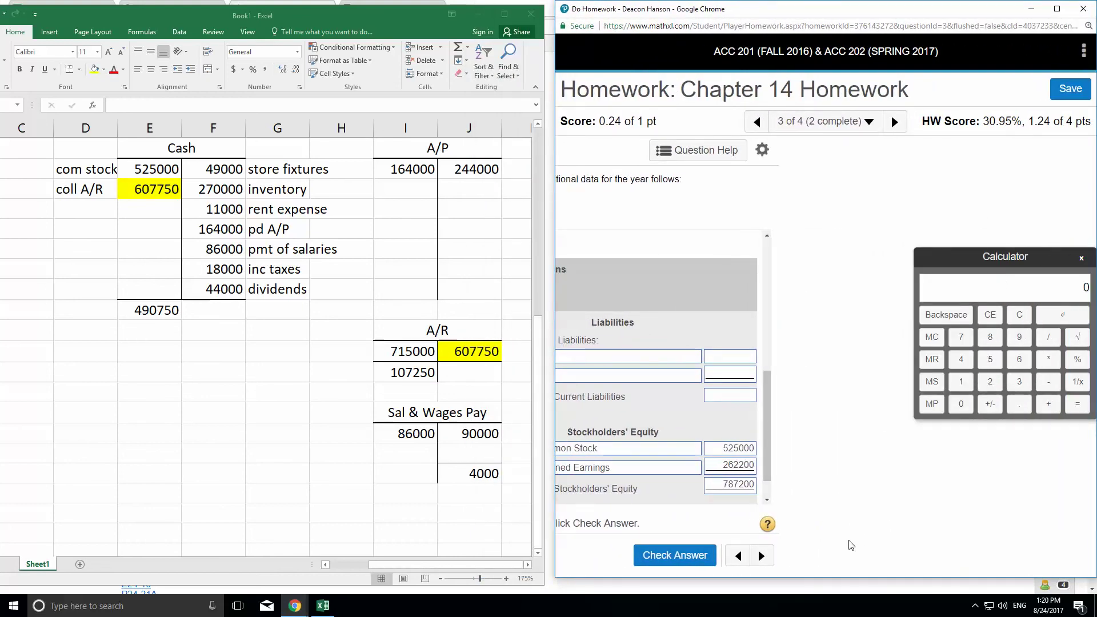
click(1064, 12)
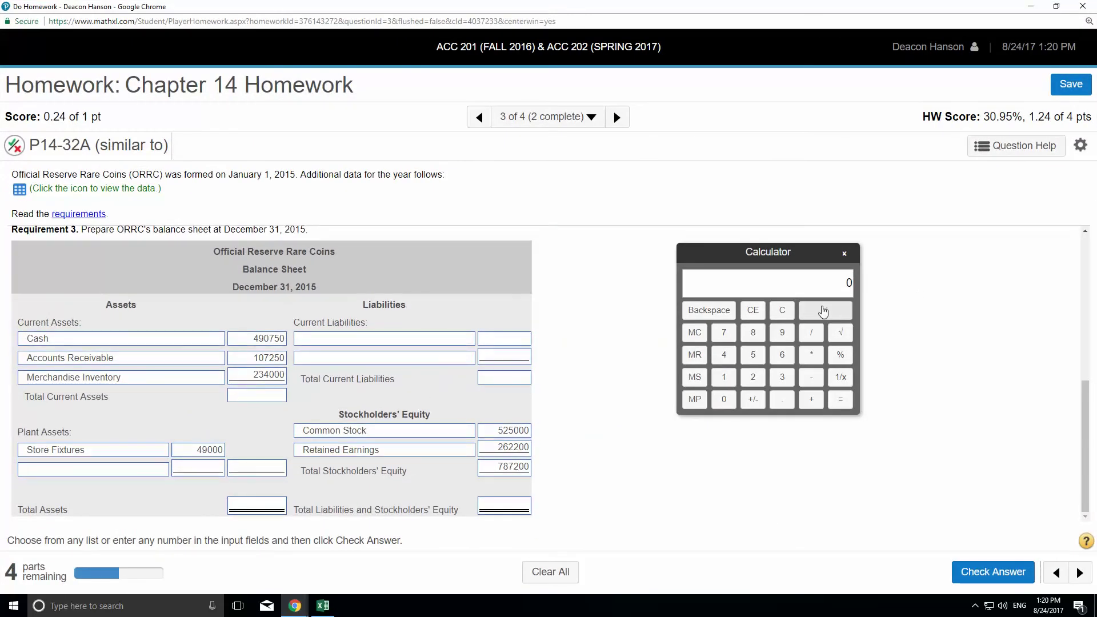
Add the three current assets in the calculator: 490750 + 107250 + 234000.
click(812, 285)
text(490750)
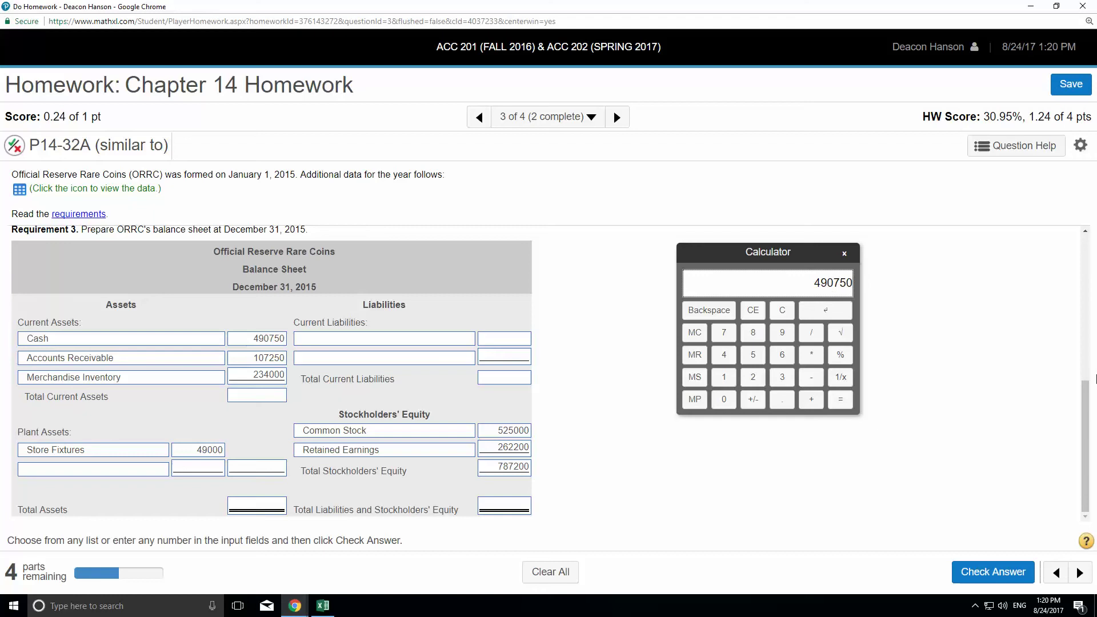
key(plus)
text(107250)
key(plus)
text(234000)
click(841, 400)
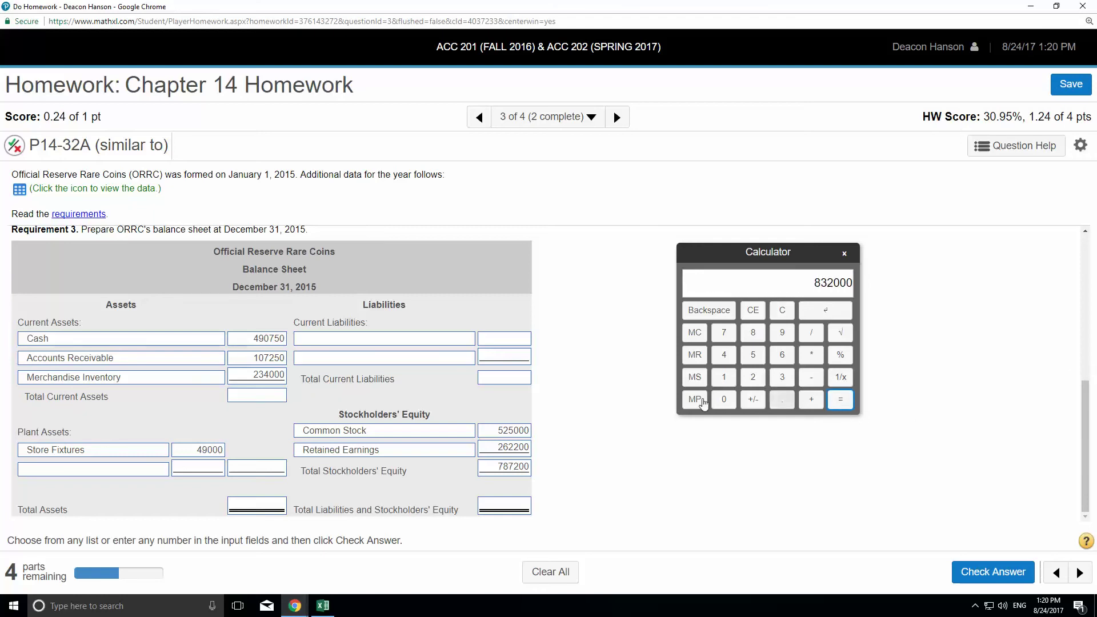
Transfer the calculator result 832000 to Total Current Assets and close the calculator.
click(273, 400)
click(825, 311)
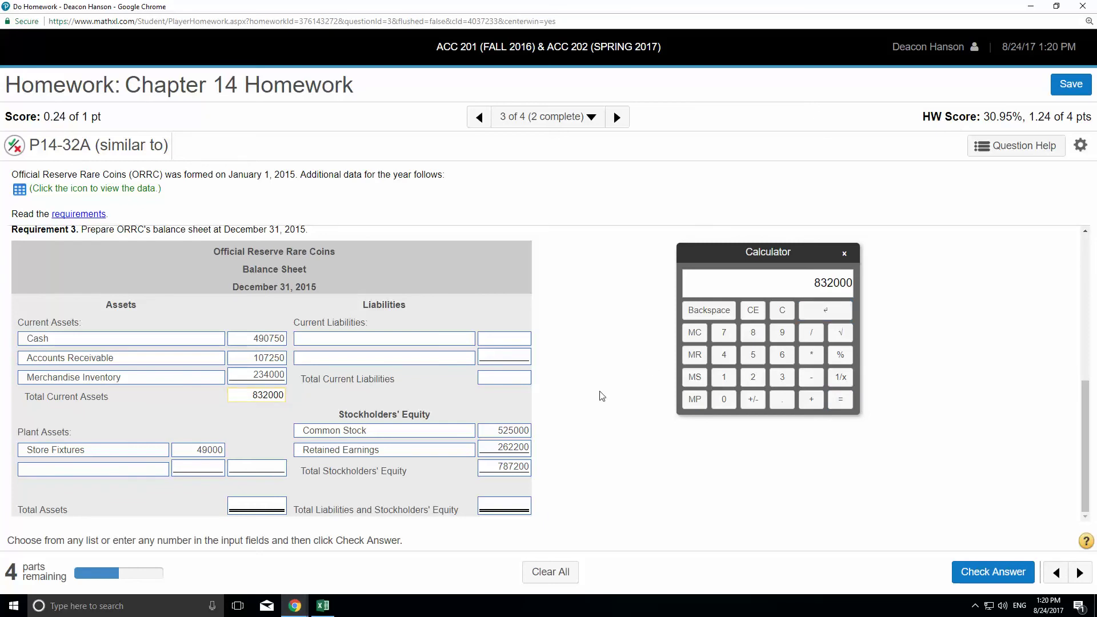
click(782, 310)
click(844, 253)
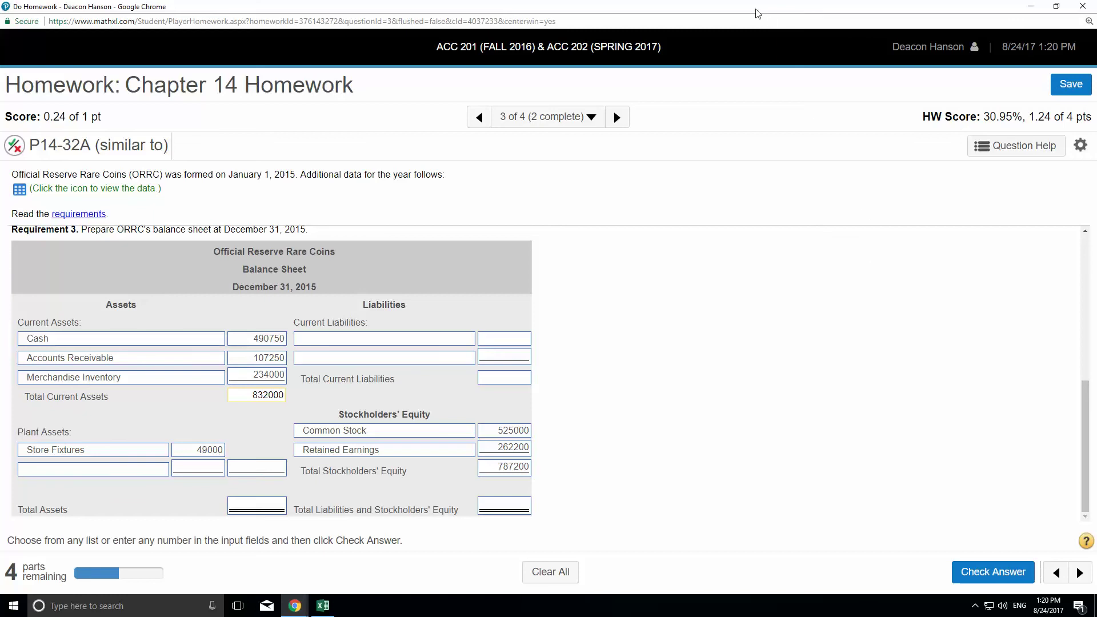
Place the homework window beside the Excel workbook again and review the income statement above the balance sheet.
drag(708, 9, 1094, 9)
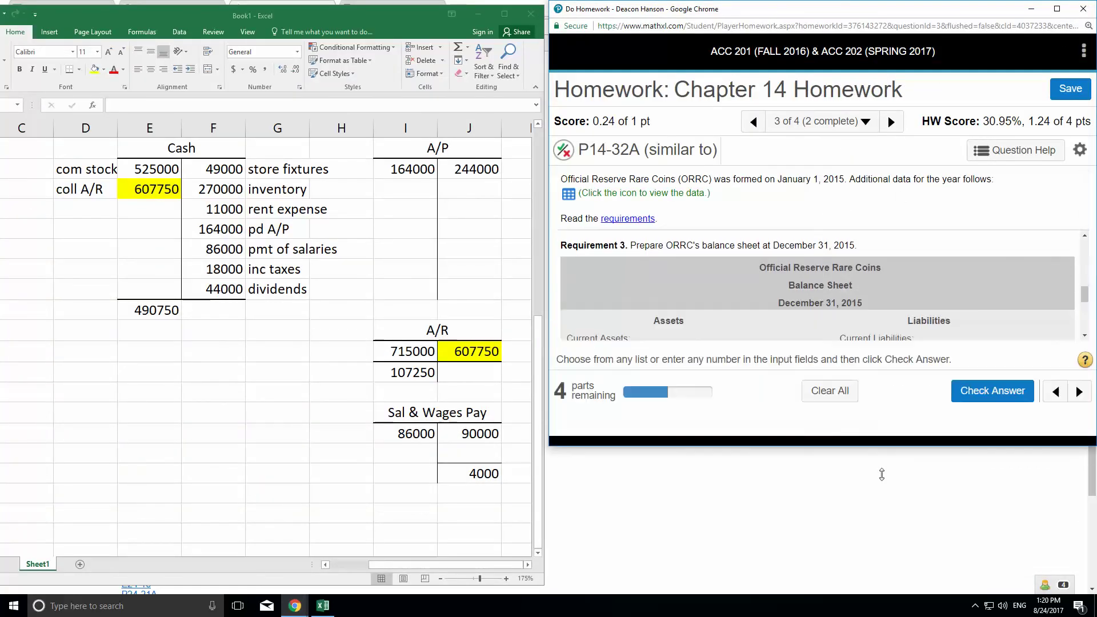
scroll(889, 400, down, 1)
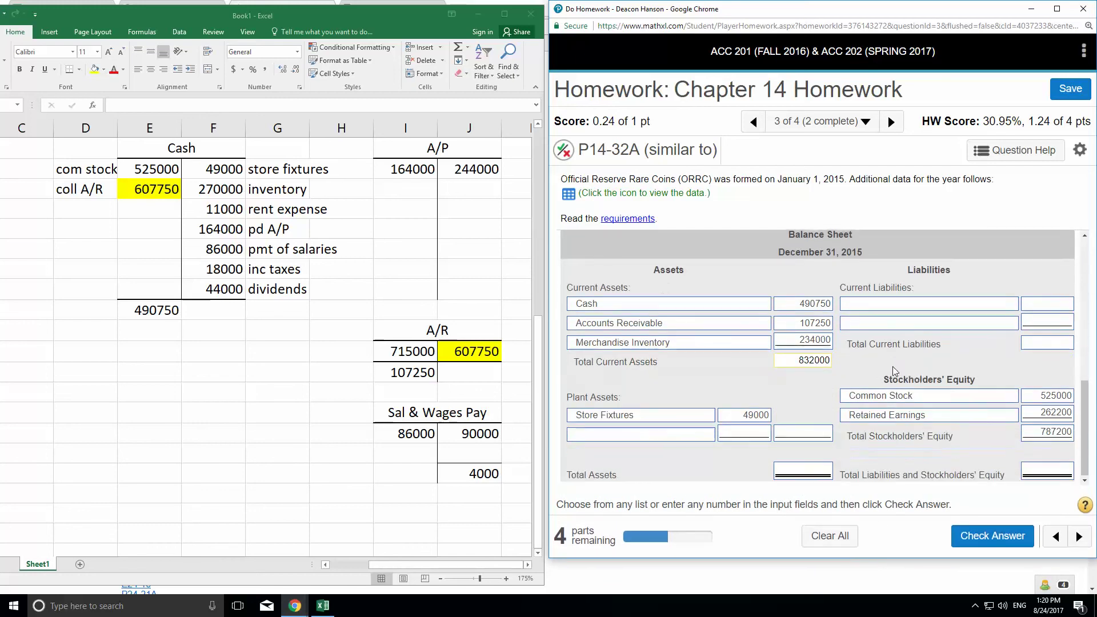
scroll(897, 362, up, 3)
scroll(900, 367, up, 2)
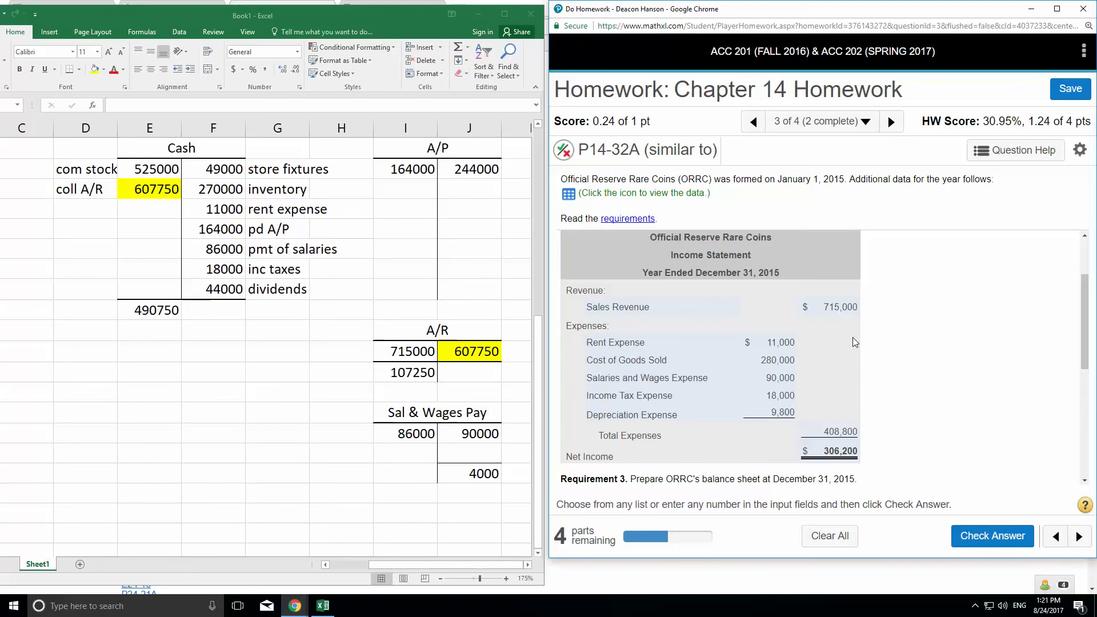
scroll(797, 371, down, 5)
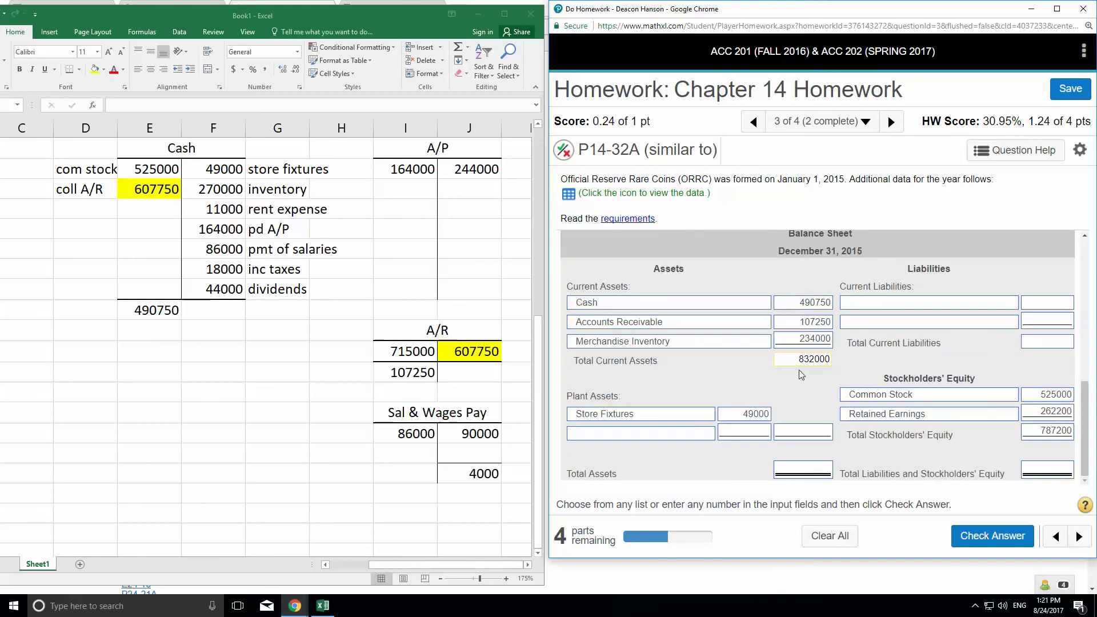
Complete the second plant asset line as Less: Accumulated Depreciation with an amount of 9800.
click(749, 432)
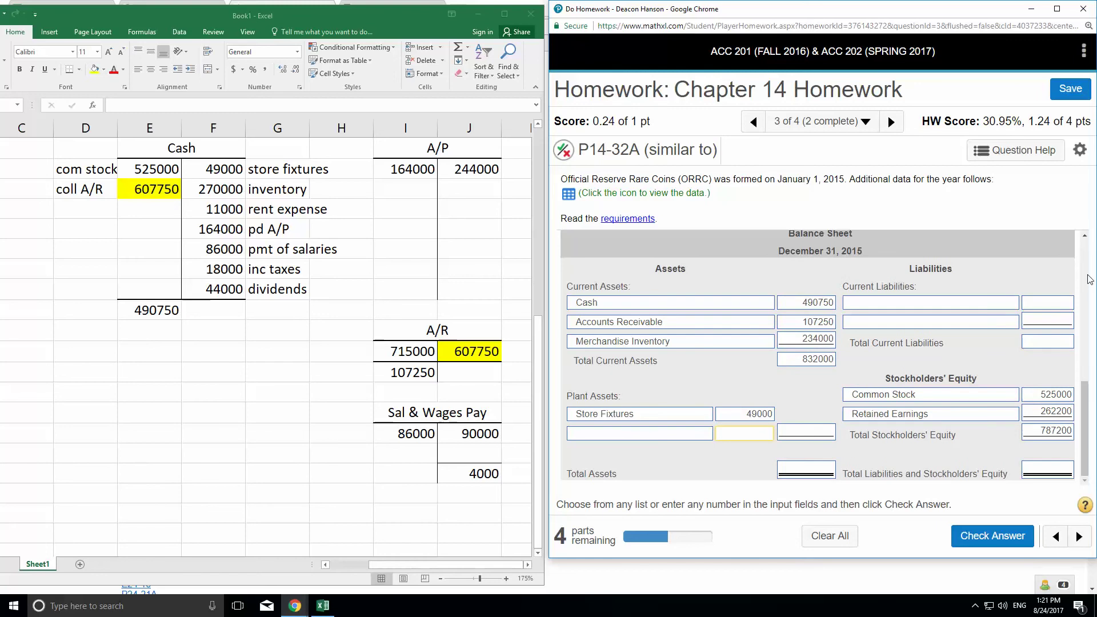
text(9800)
click(629, 435)
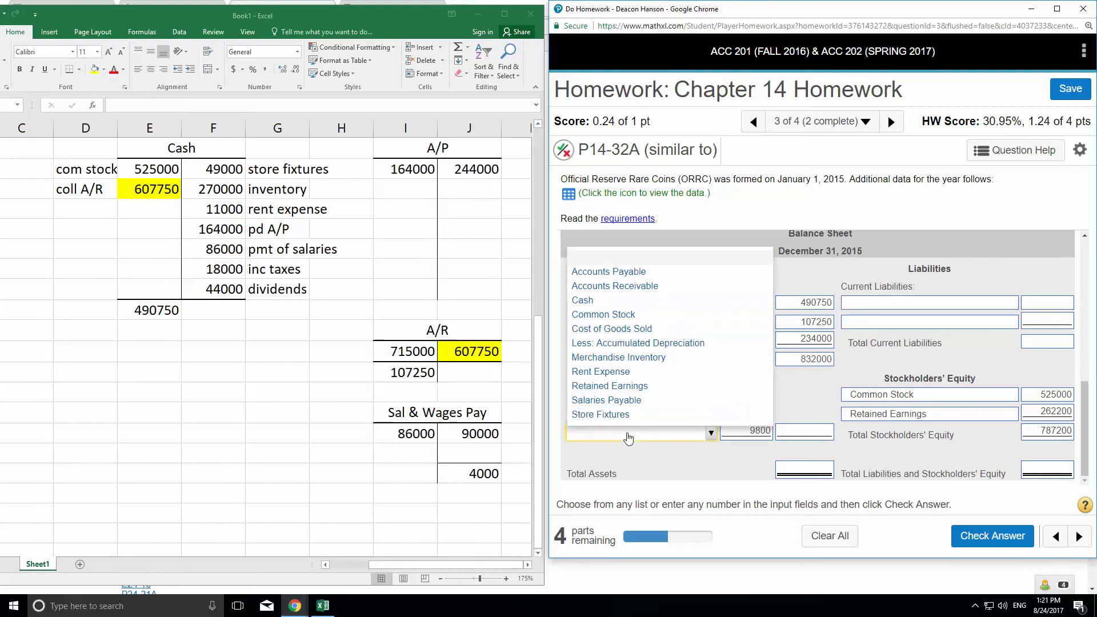
click(631, 343)
Enter 40200 as the net plant asset amount and 872200 as Total Assets.
click(801, 434)
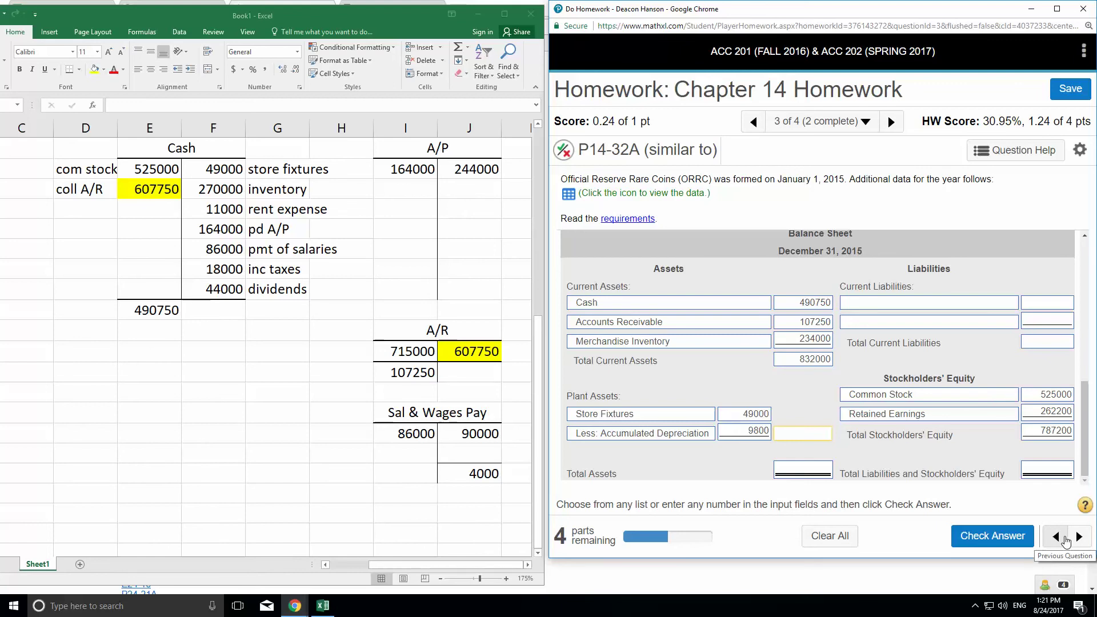
text(40200)
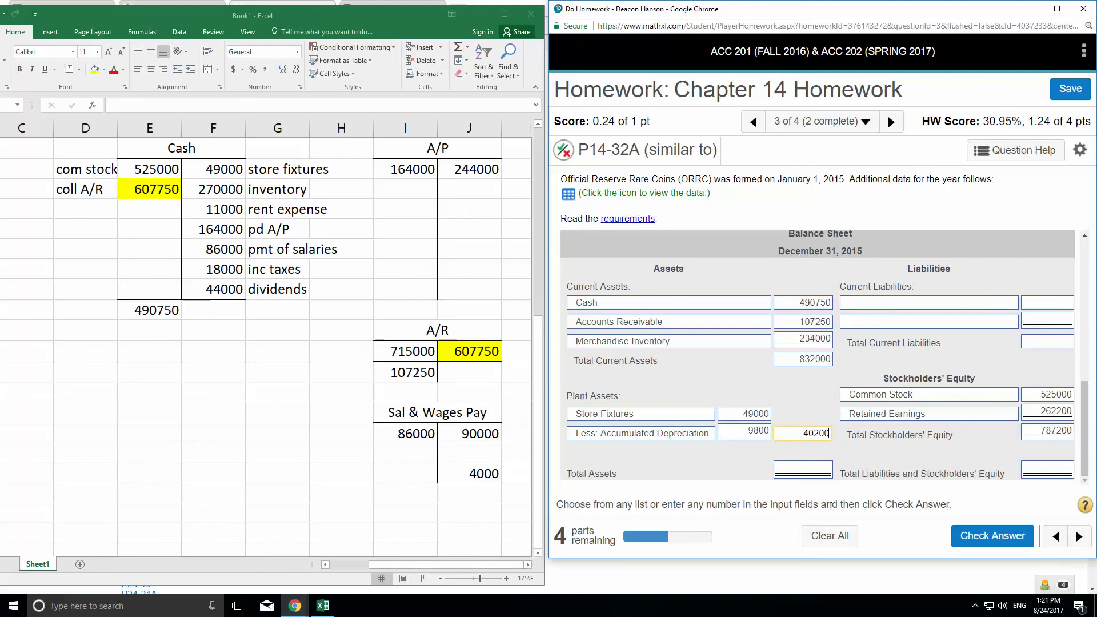
click(818, 472)
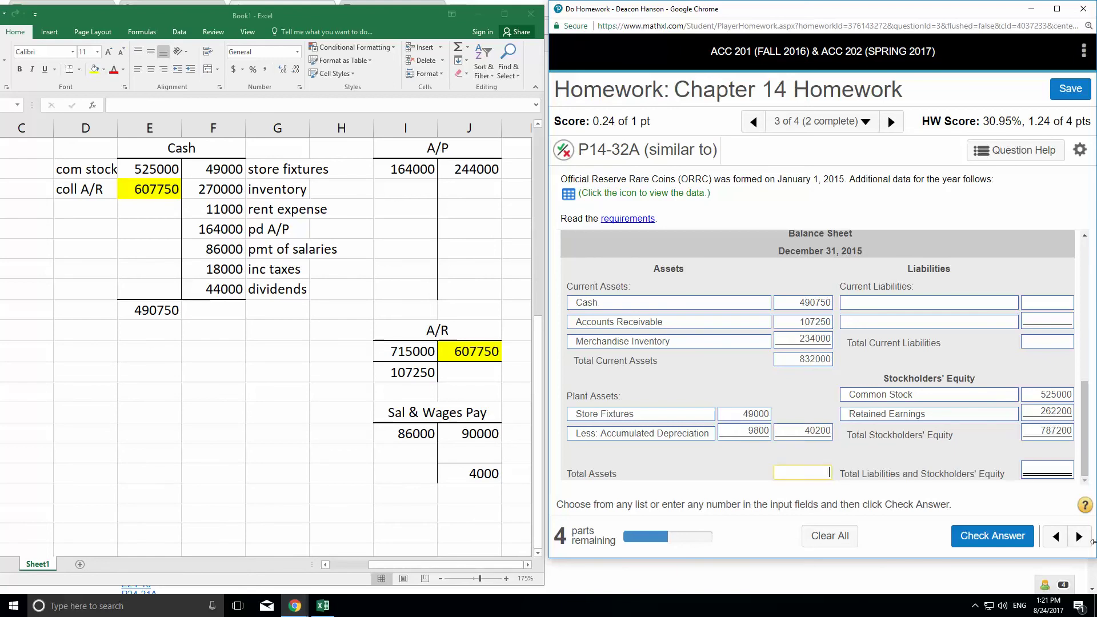
text(872200)
Choose Accounts Payable and Salaries Payable as the two current liabilities.
click(968, 306)
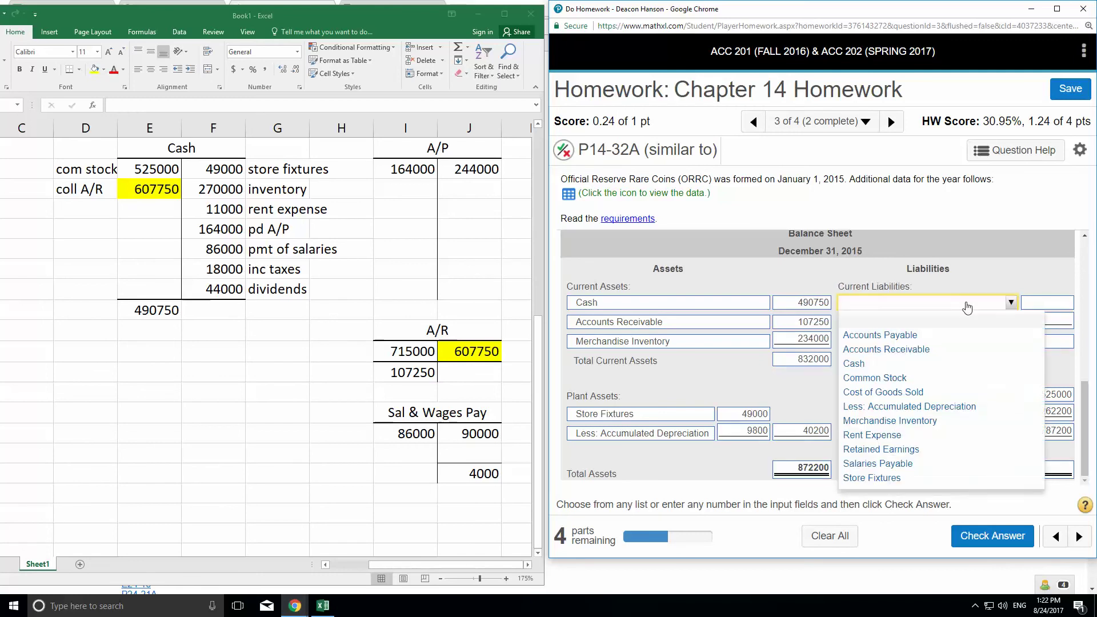
click(900, 335)
click(889, 324)
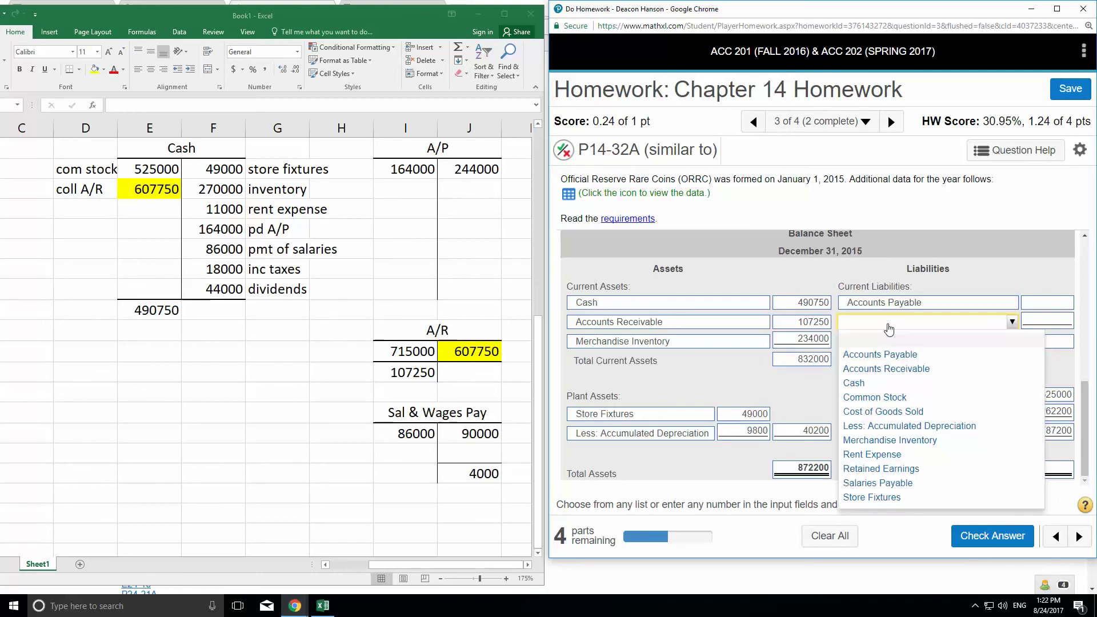
click(884, 483)
Underline the A/P entries 164000 and 244000 in Excel and calculate the balance below the credit as credit minus debit.
click(1032, 304)
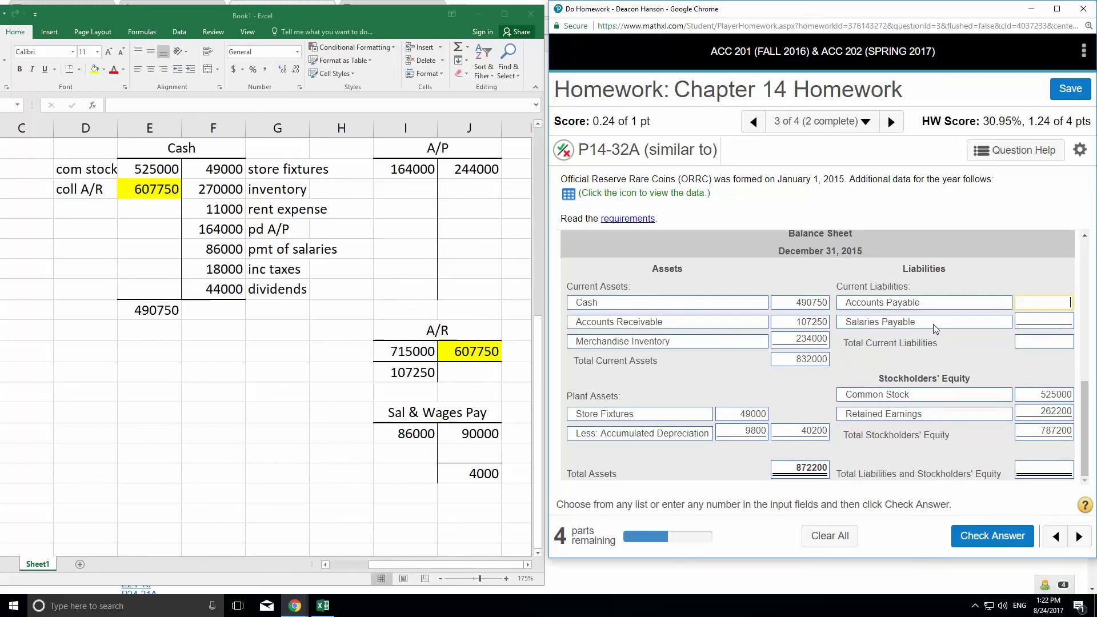
click(472, 223)
drag(430, 171, 474, 170)
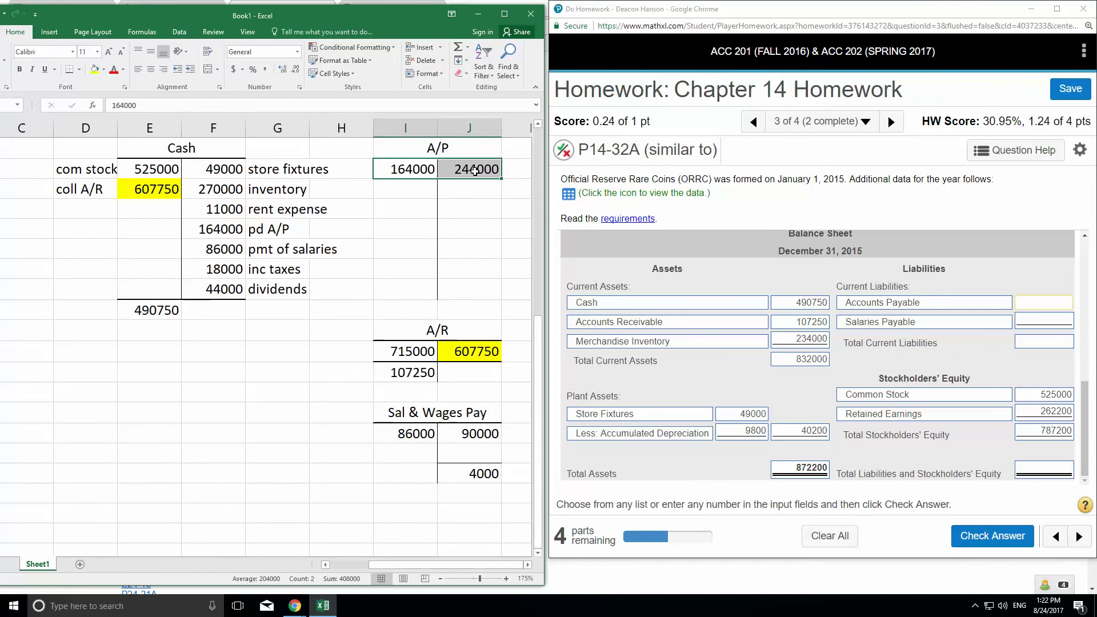
click(69, 69)
click(468, 189)
text(=)
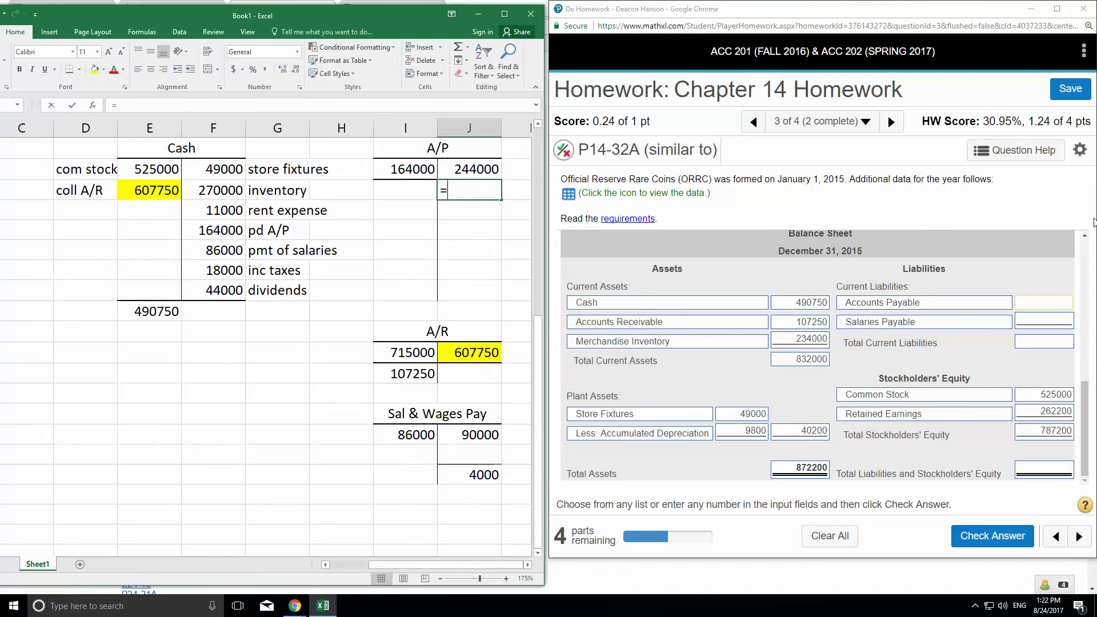
text(J2-I2)
key(Return)
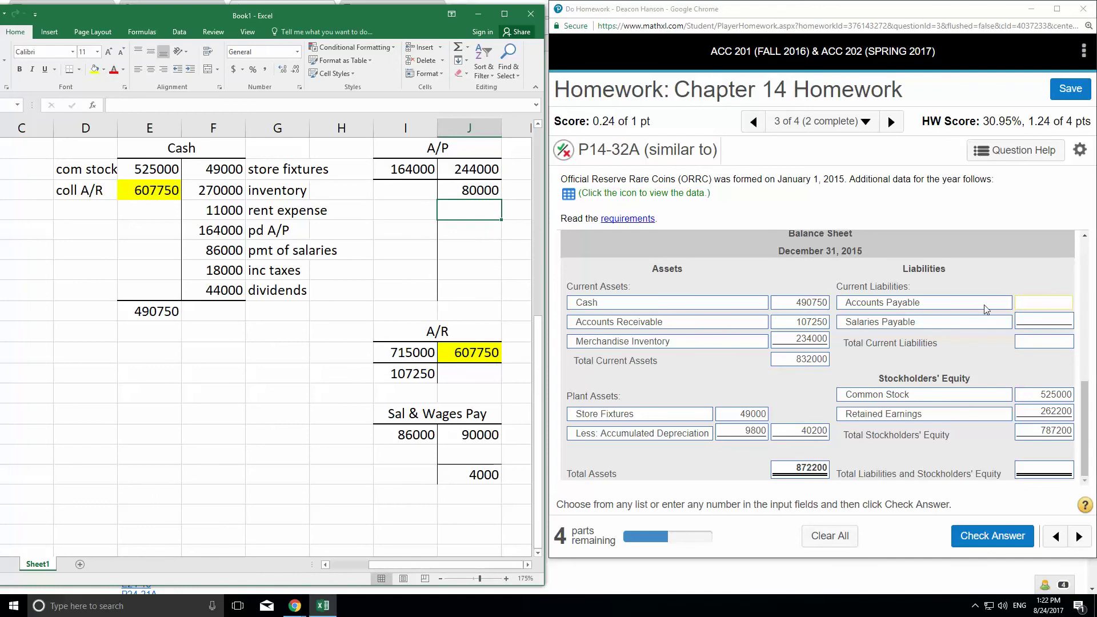
Enter 80000 for Accounts Payable, 4000 for Salaries Payable and 84000 for Total Current Liabilities in the balance sheet.
click(1044, 303)
text(80000)
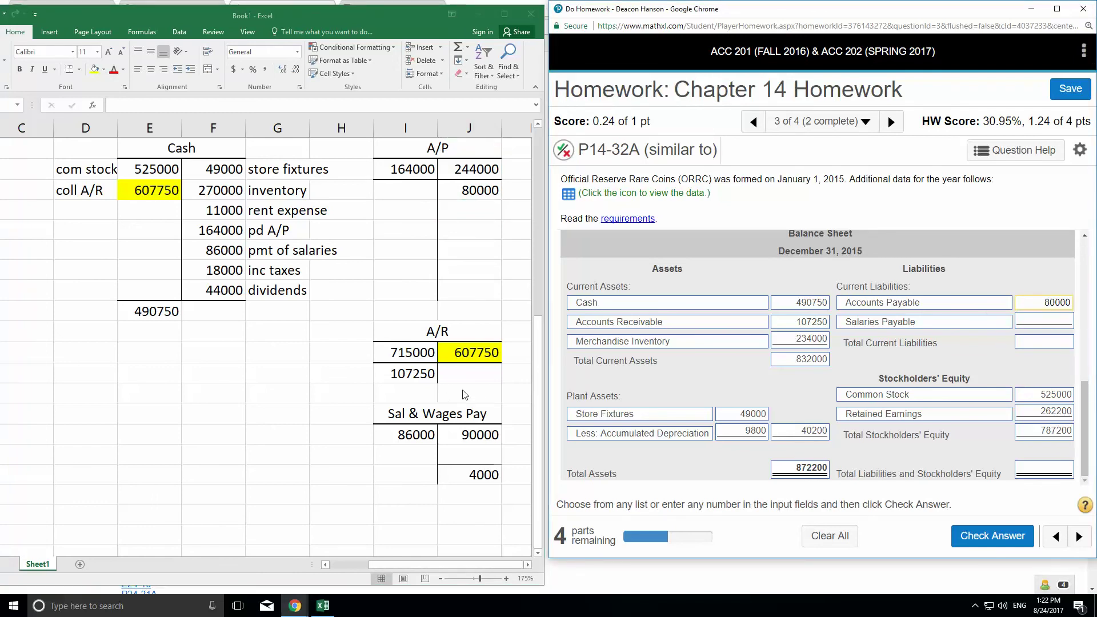
click(1049, 323)
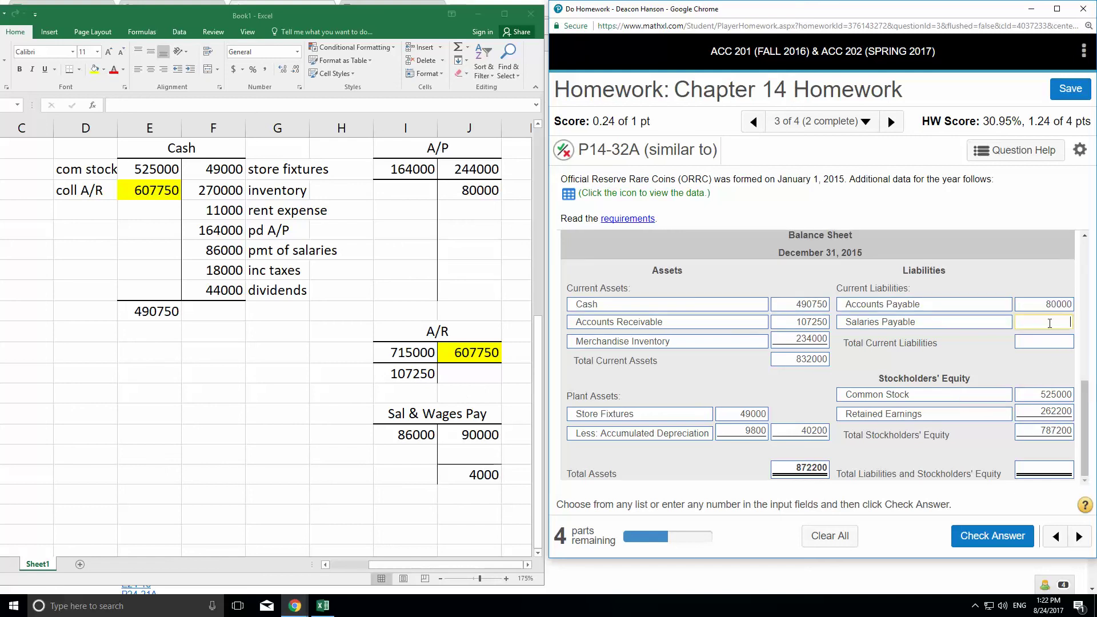
text(4000)
click(1042, 343)
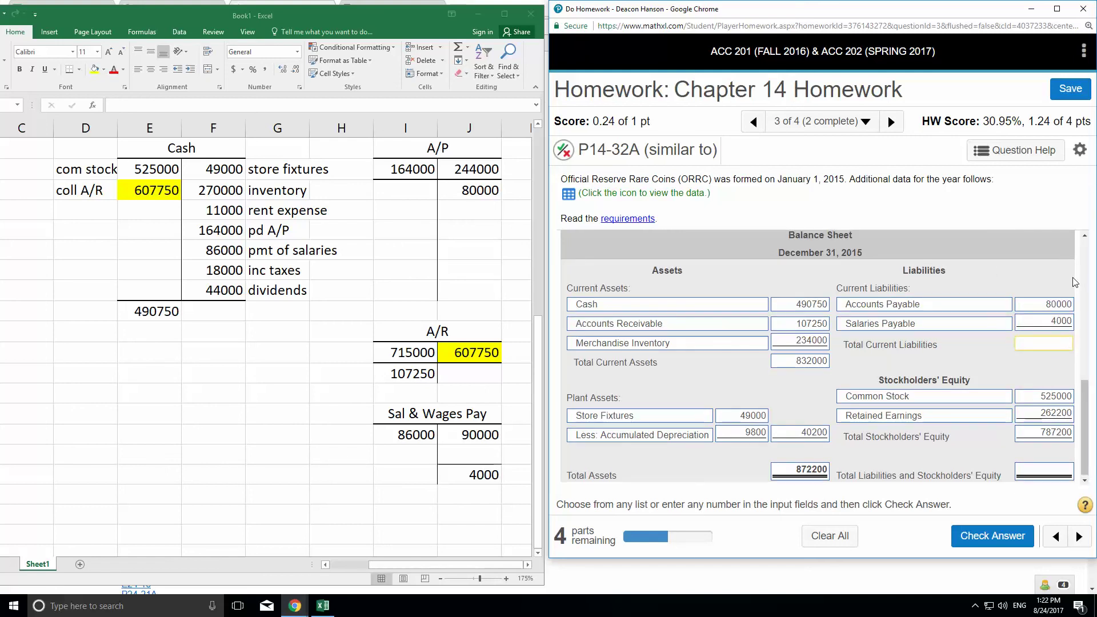
text(84000)
click(1024, 279)
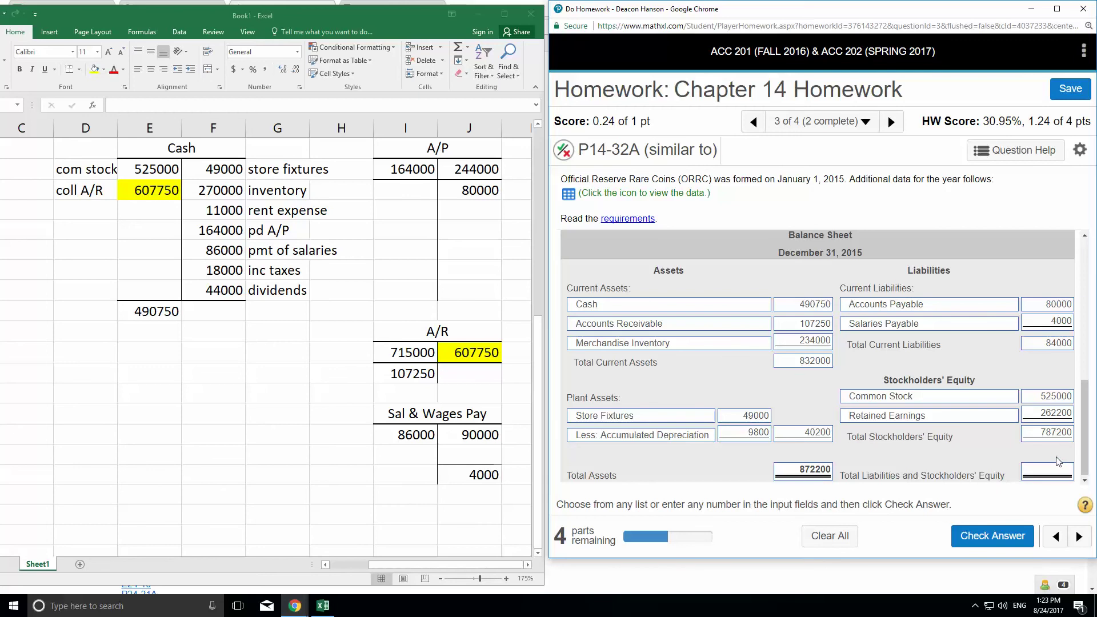
Calculate total liabilities and stockholders' equity in an empty column G cell of the Excel sheet with =84000+787200.
click(257, 394)
text(=)
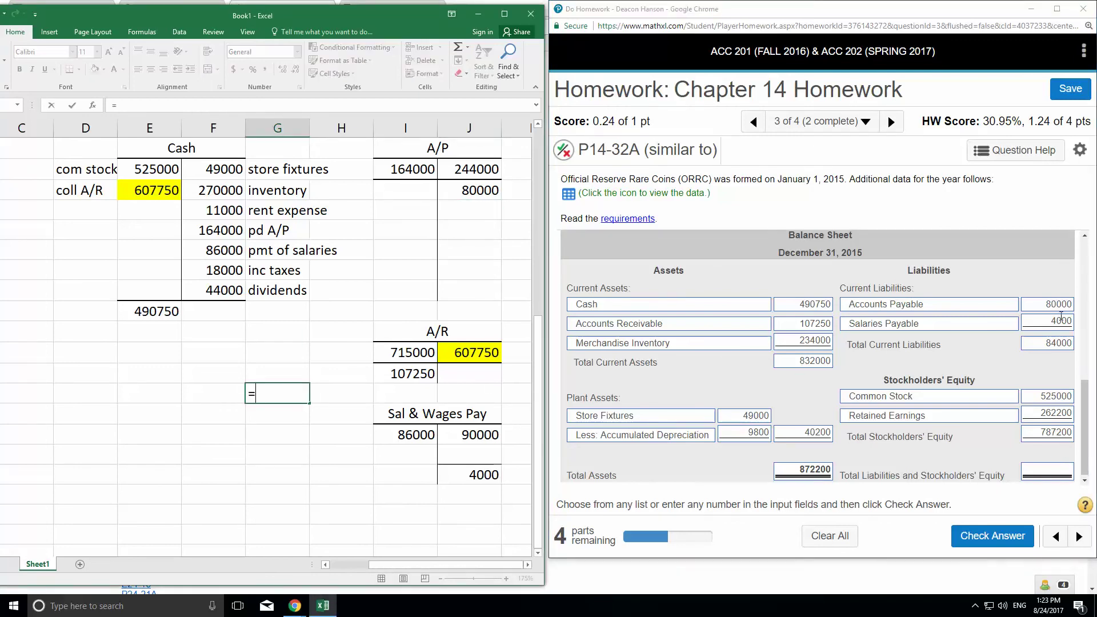
text(84000+787200)
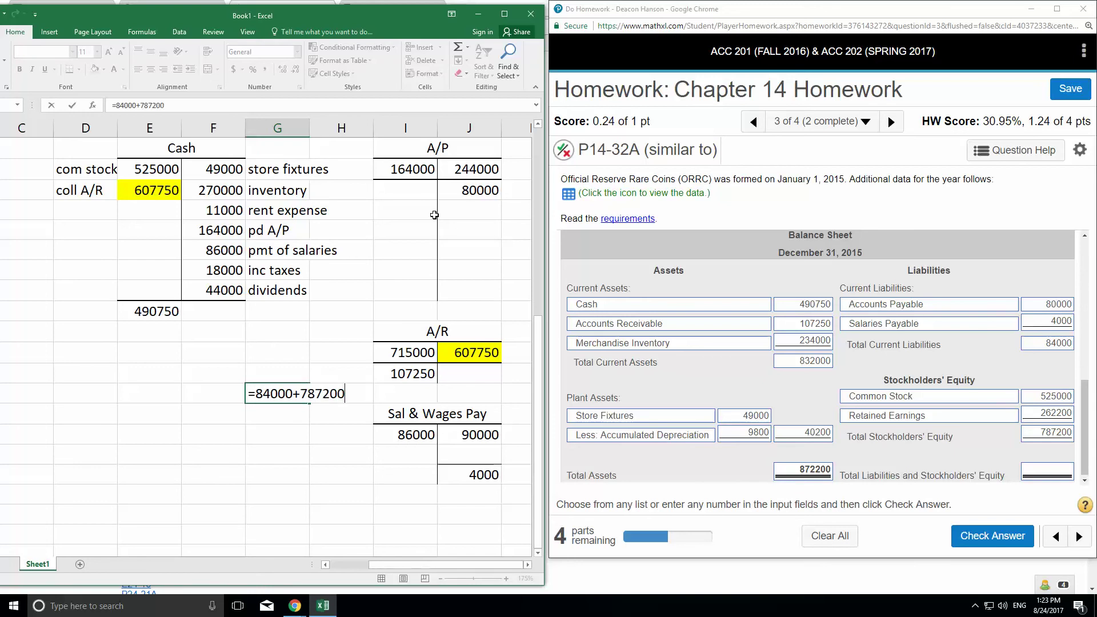
key(Return)
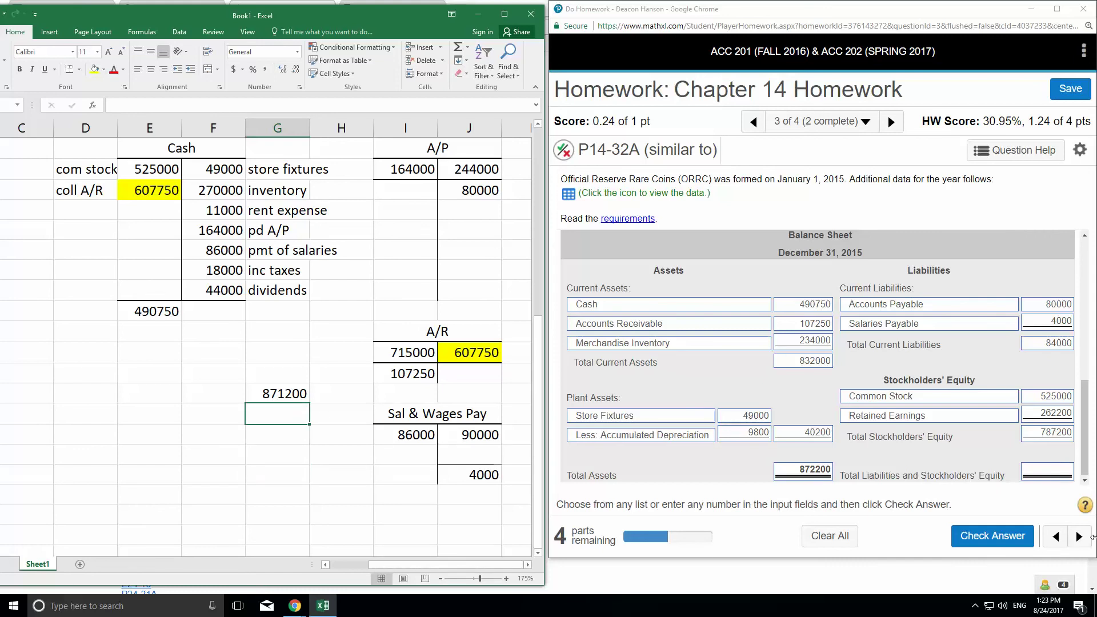
Recalculate total current assets in the cell below with =490750+107250+234000.
text(=4907)
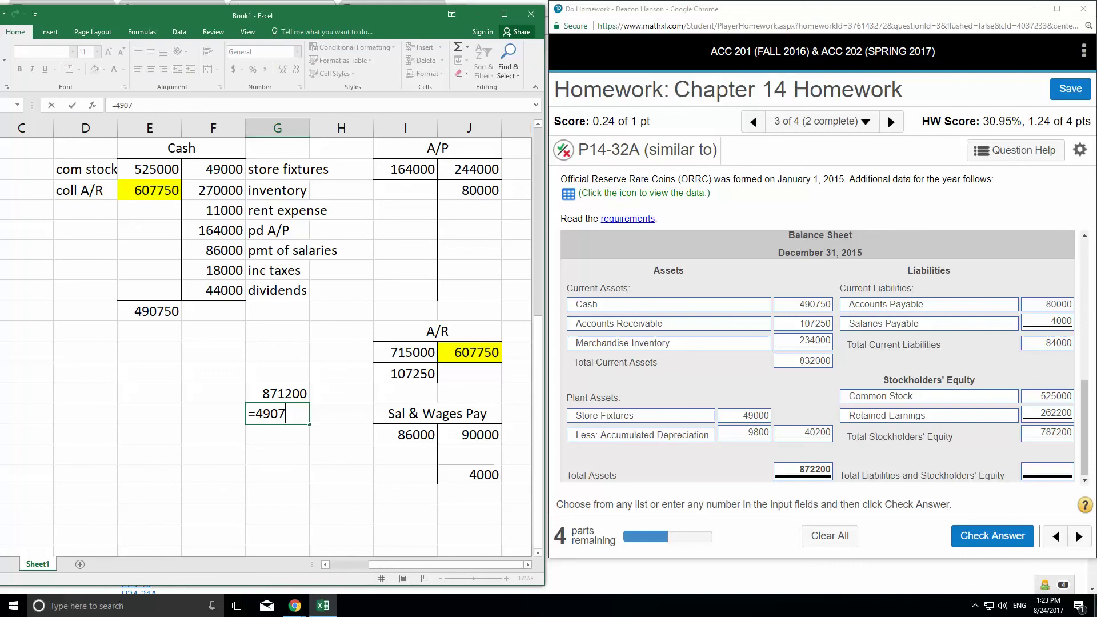
text(50+10725)
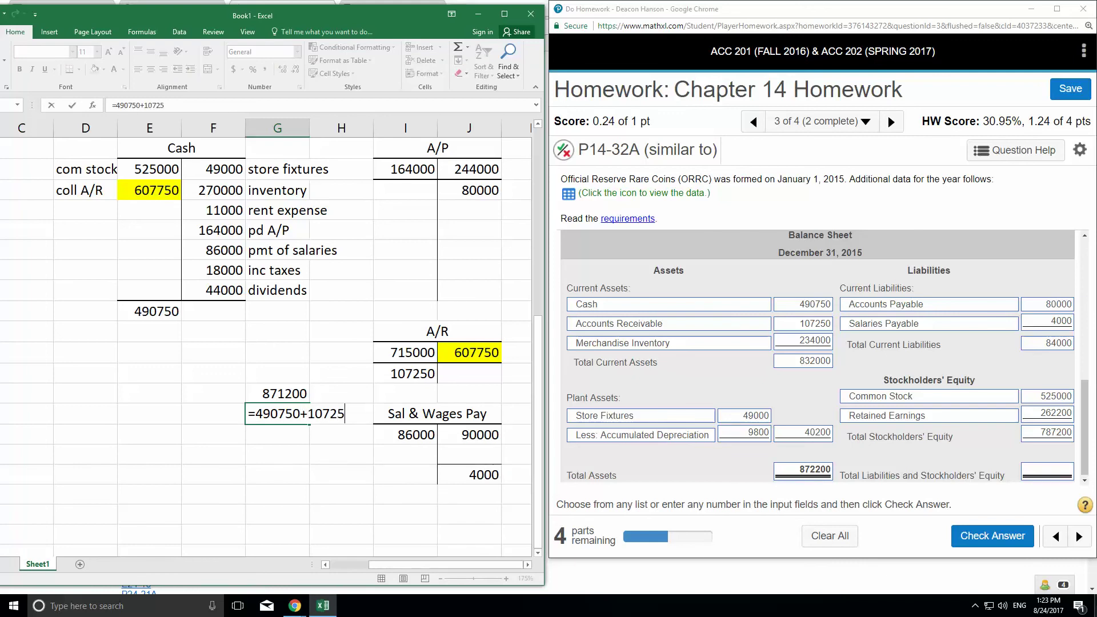
text(0+23400)
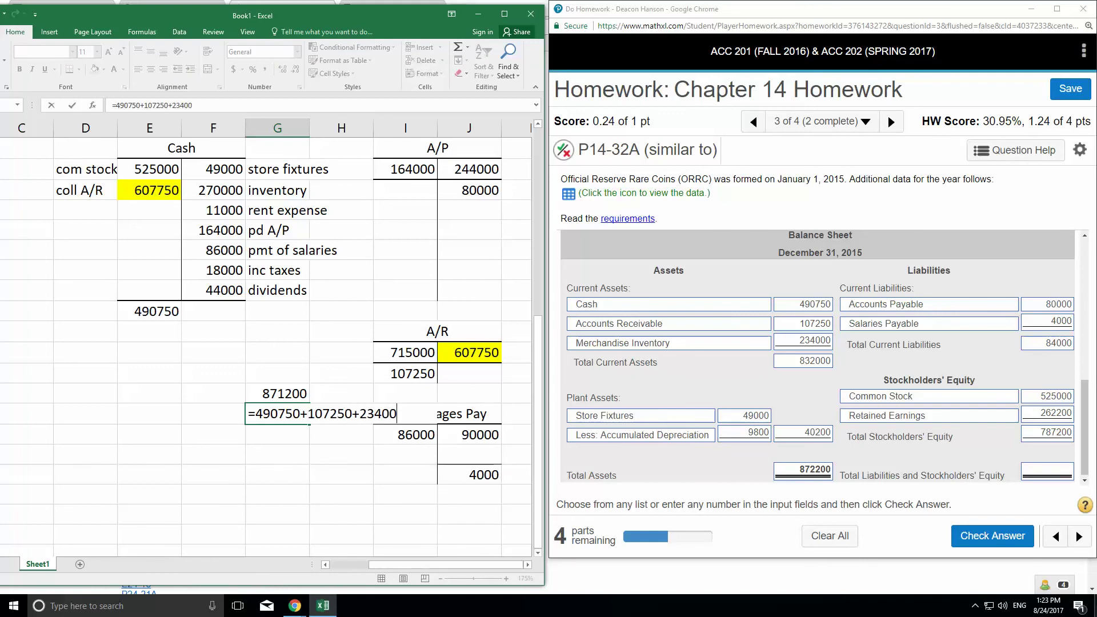
text(0)
key(Return)
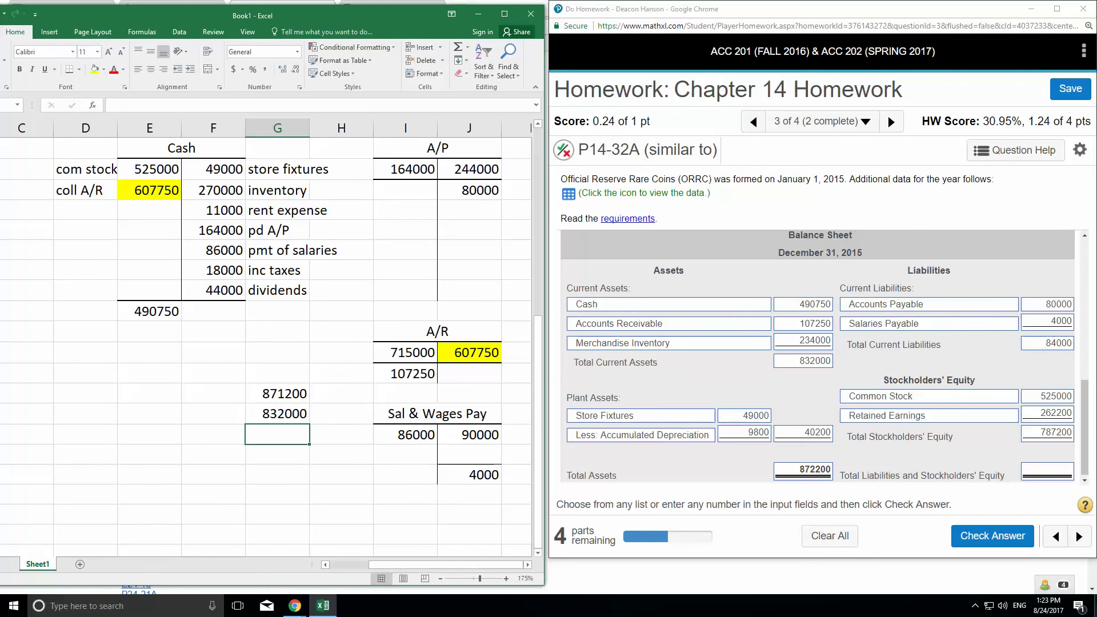
Calculate net store fixtures with =49000-9800 and set the net plant asset amount in the balance sheet to 39200.
text(=)
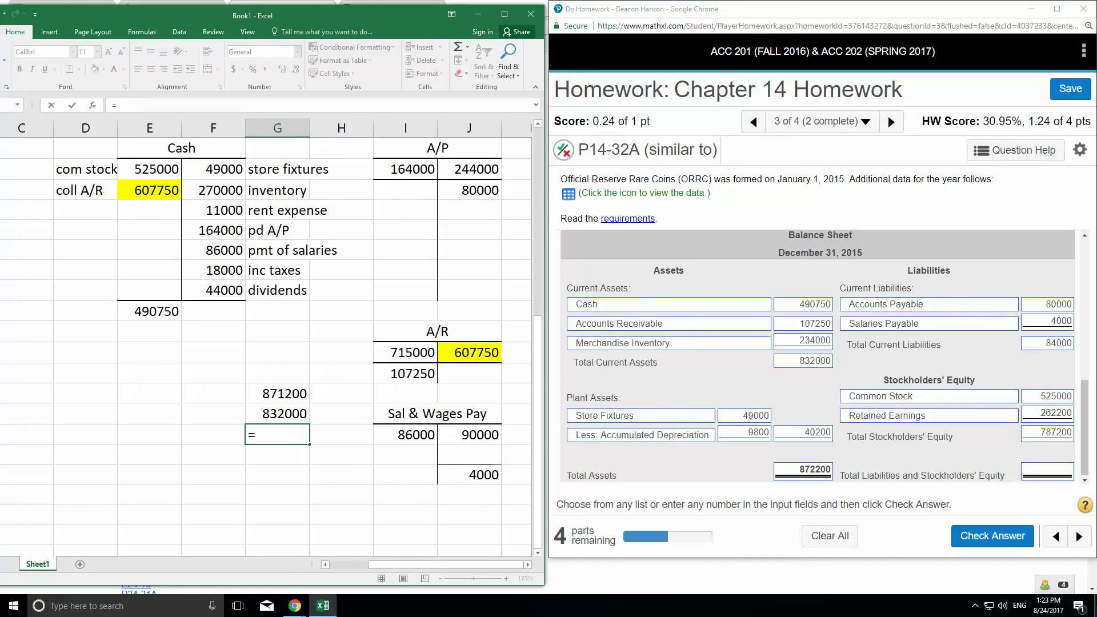
text(49000-9800)
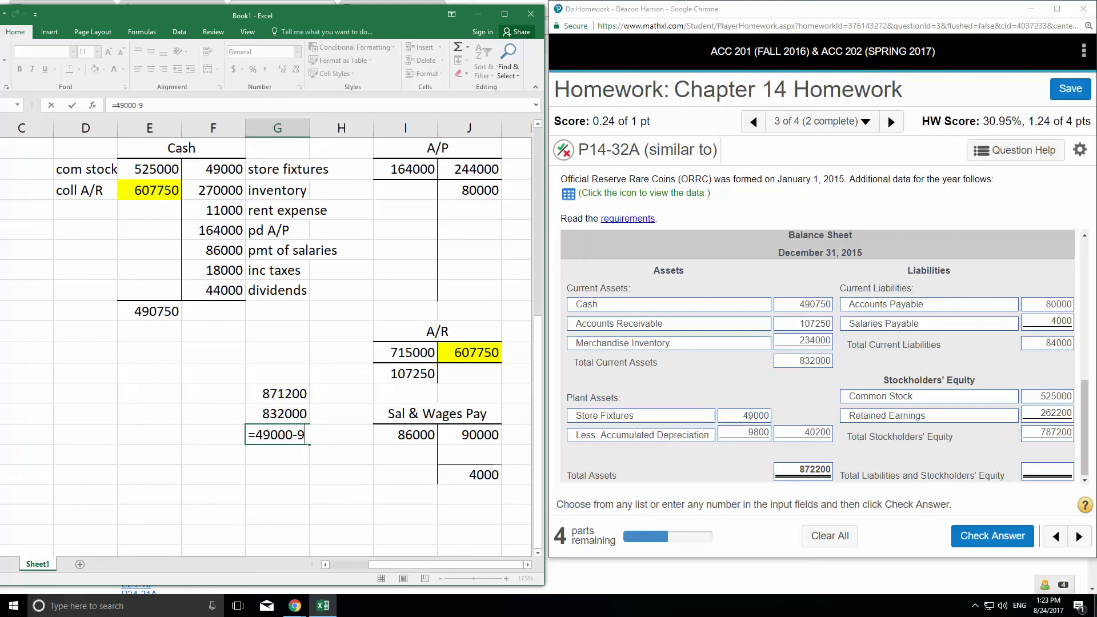
key(Return)
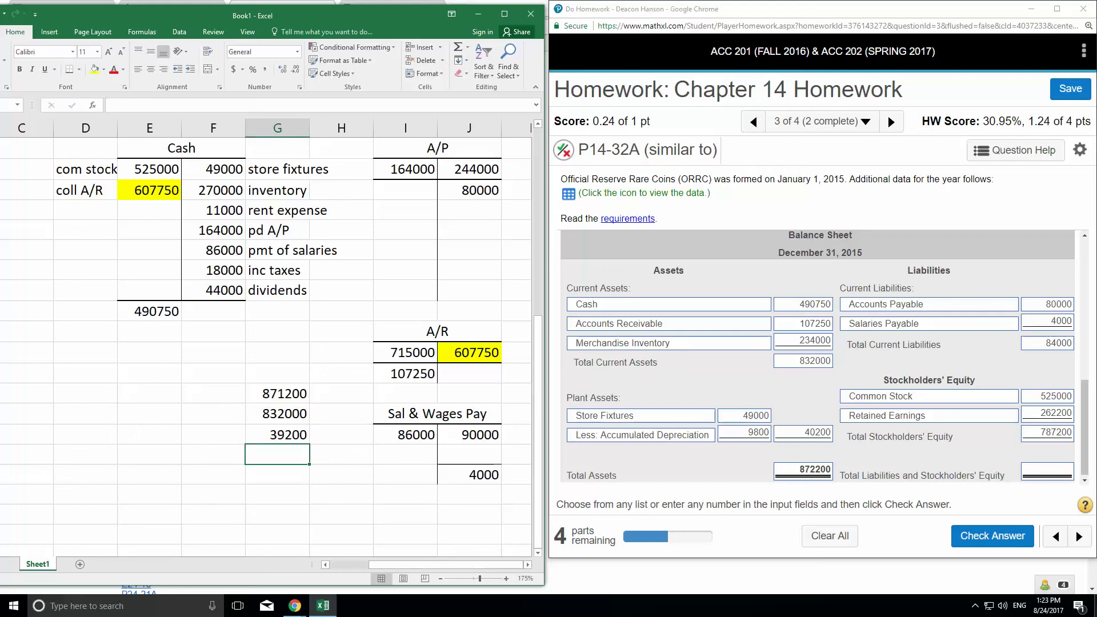
click(804, 436)
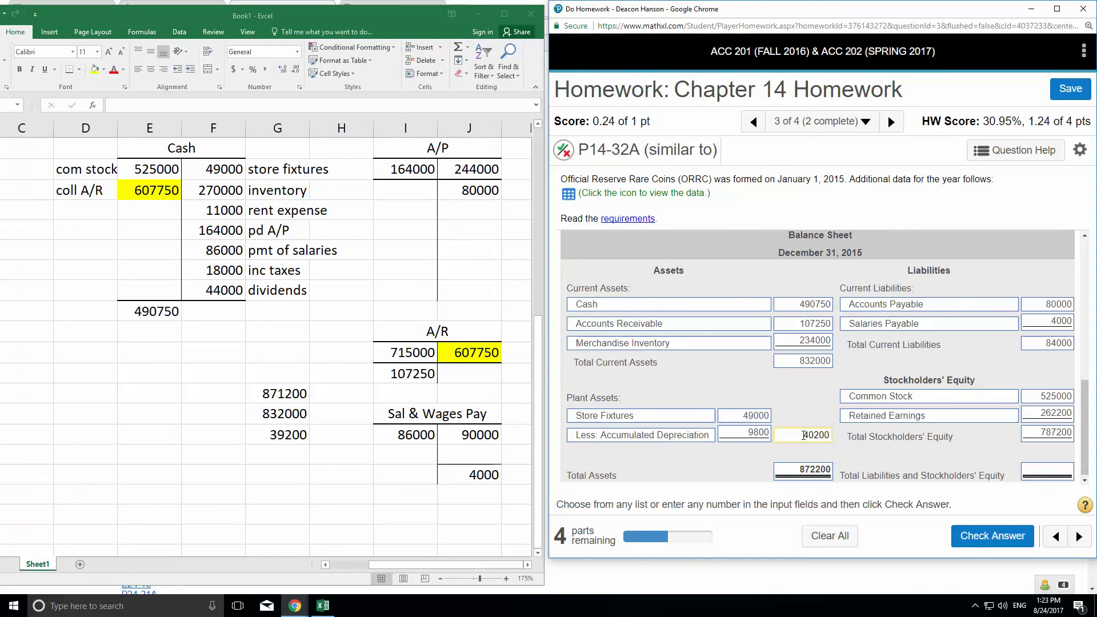
drag(804, 435, 907, 436)
text(39200)
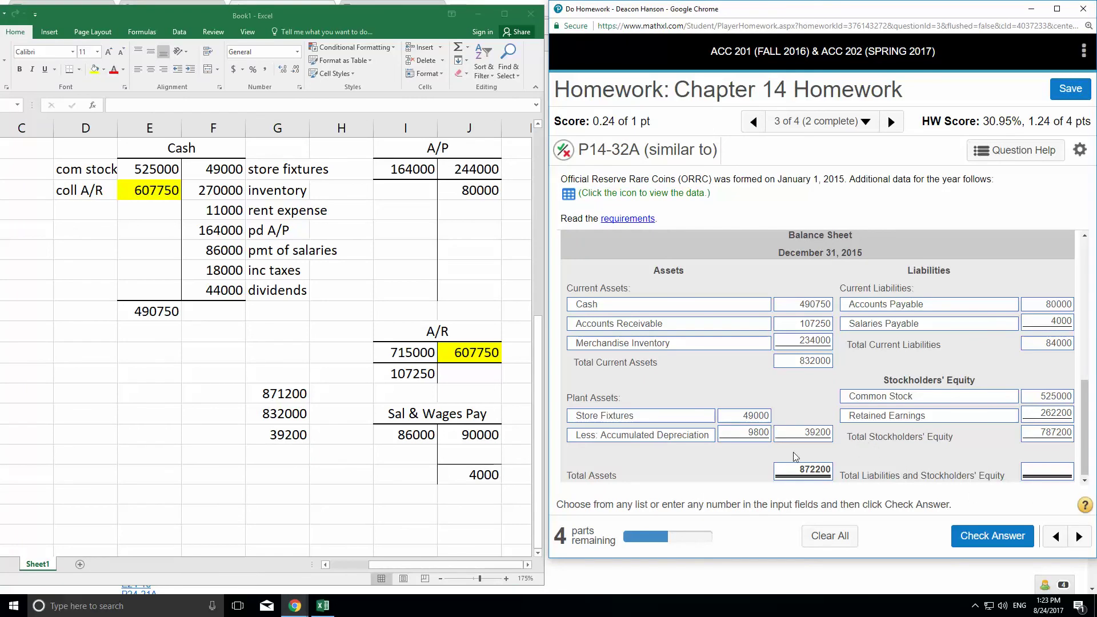
Select the current asset and net fixture results in Excel to sum them, and correct Total Assets to 871200.
click(288, 449)
click(287, 435)
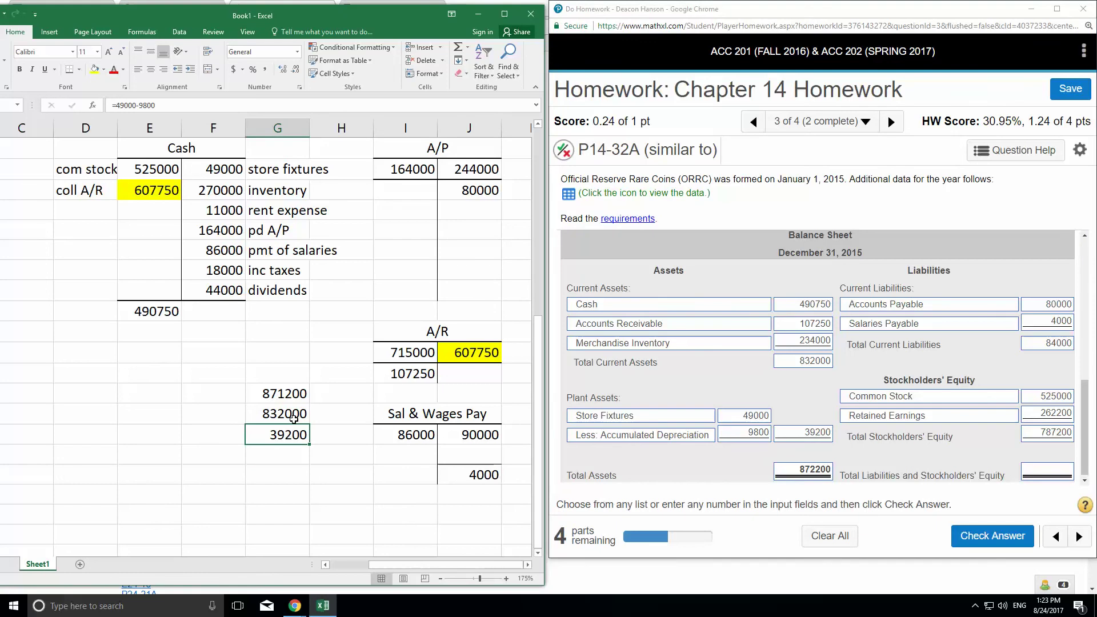
ctrl+click(293, 415)
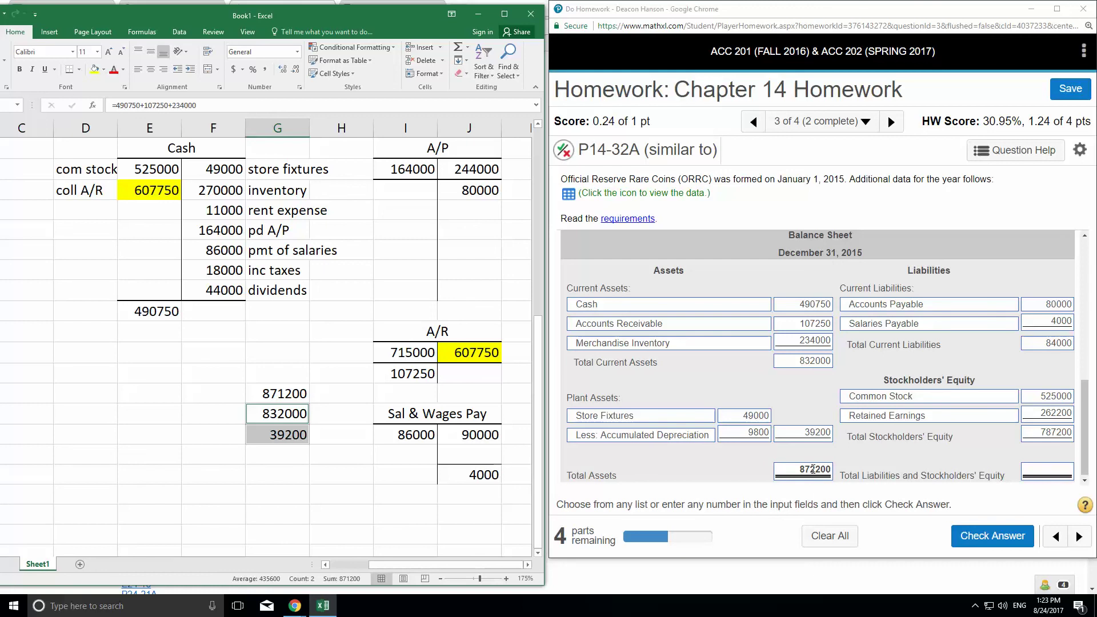
click(813, 469)
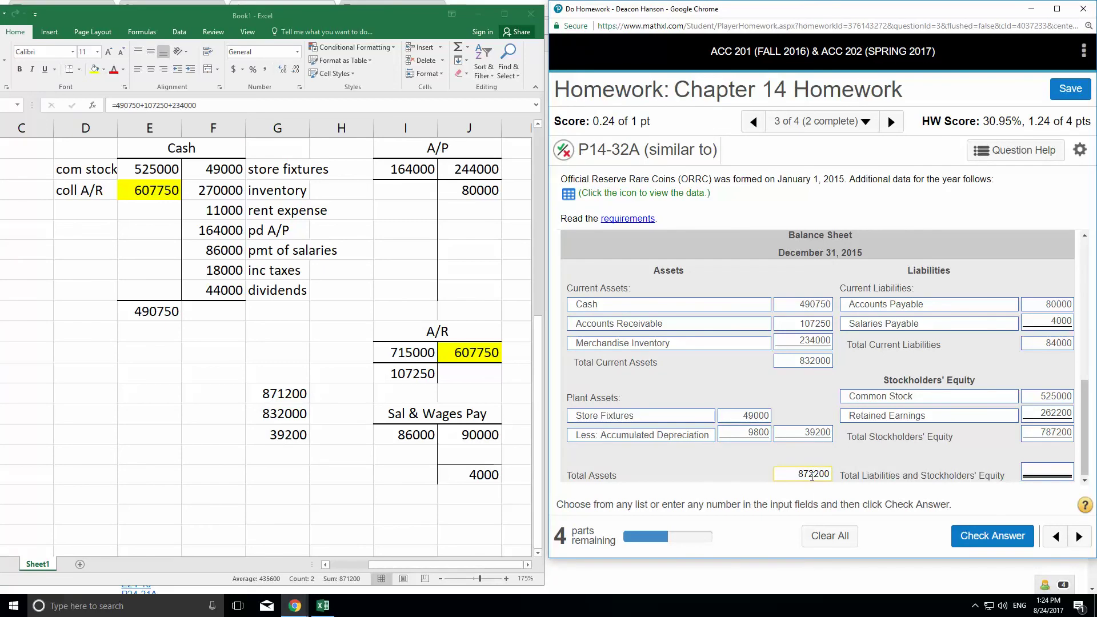
drag(811, 475, 813, 475)
text(1)
key(Tab)
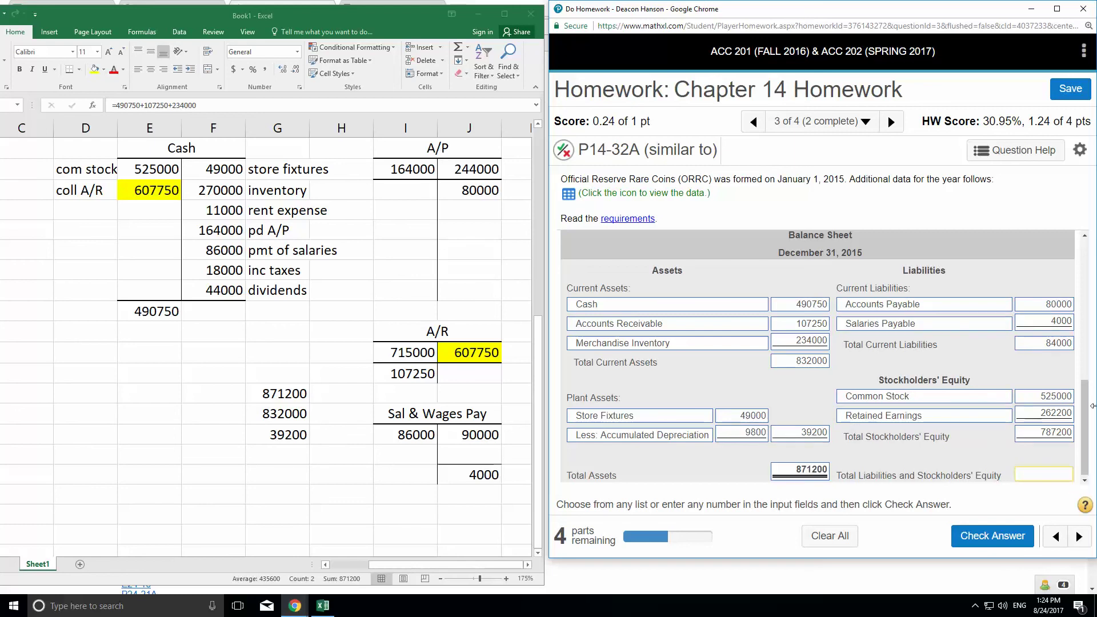
Enter 871200 as Total Liabilities and Stockholders' Equity, check the balance sheet answer and dismiss the feedback.
text(871200)
click(982, 540)
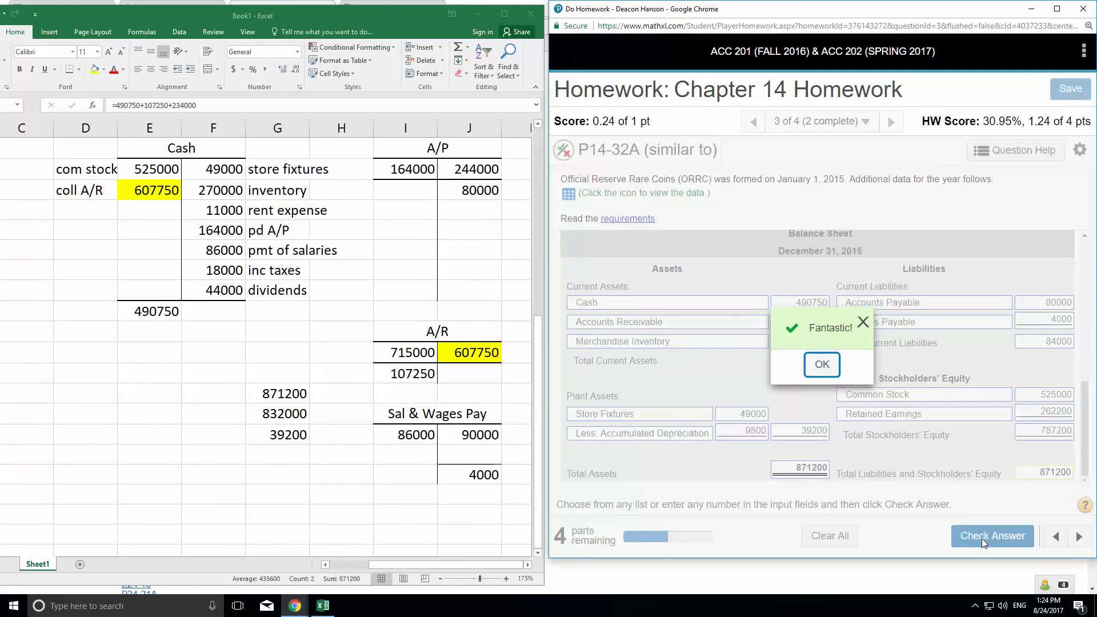
click(823, 366)
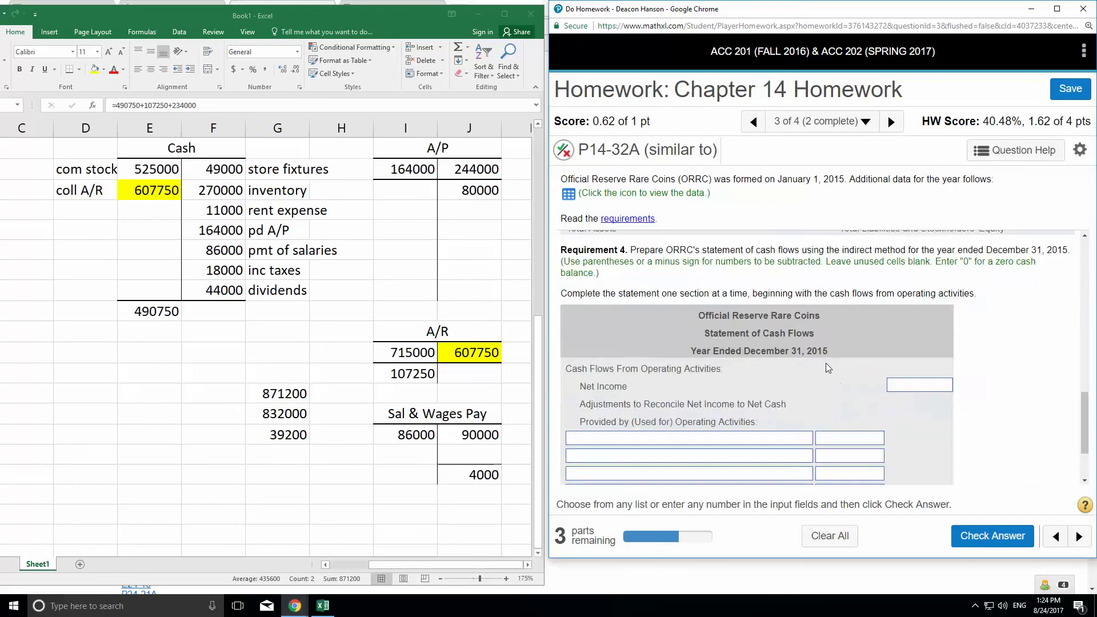
Review the completed balance sheet against the Cash T-account in Excel, then the blank statement of cash flows.
scroll(869, 341, up, 4)
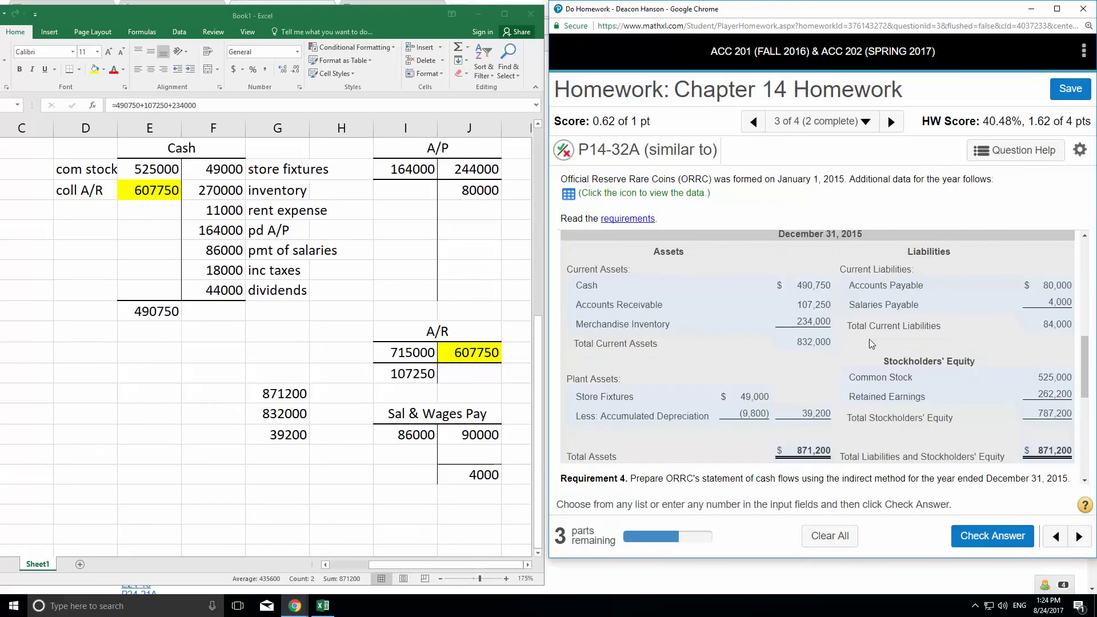
click(80, 146)
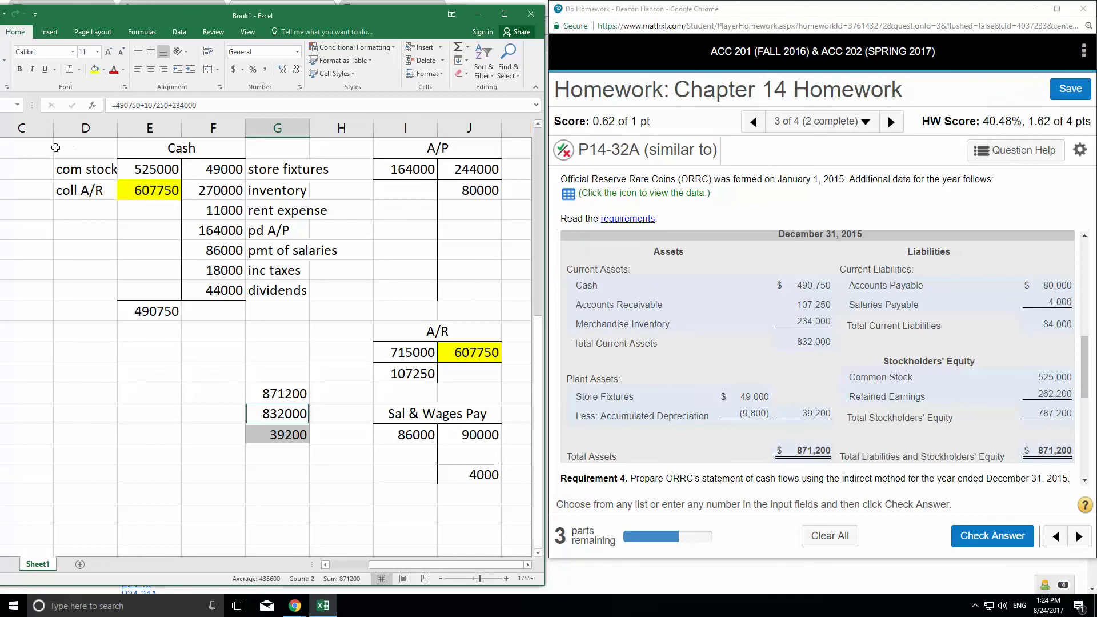
drag(55, 147, 318, 315)
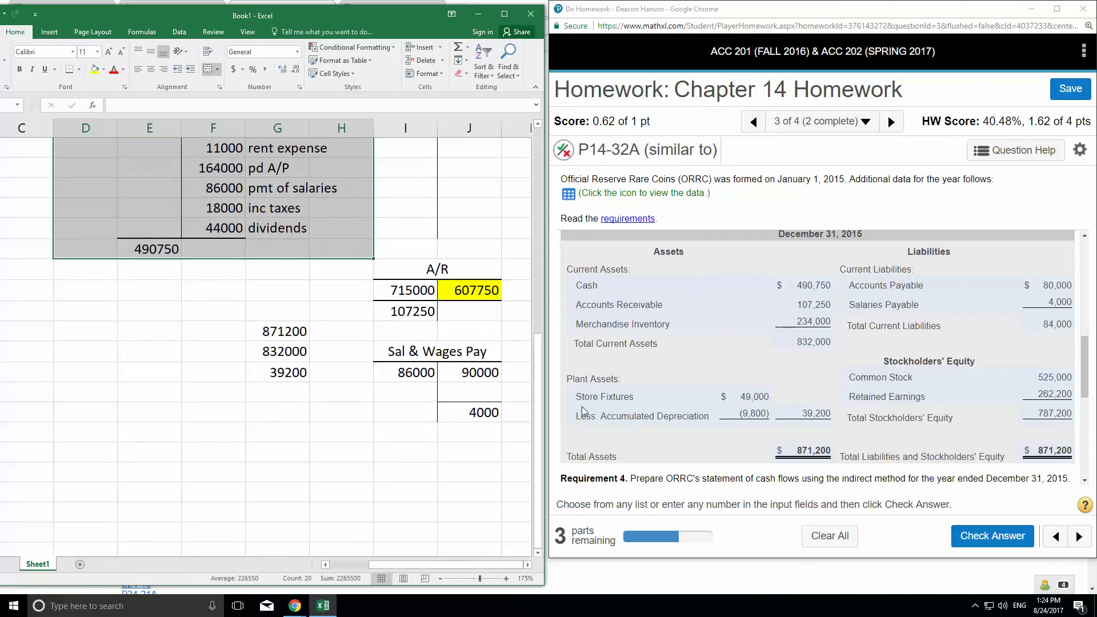
click(804, 390)
scroll(918, 377, down, 3)
scroll(918, 377, down, 2)
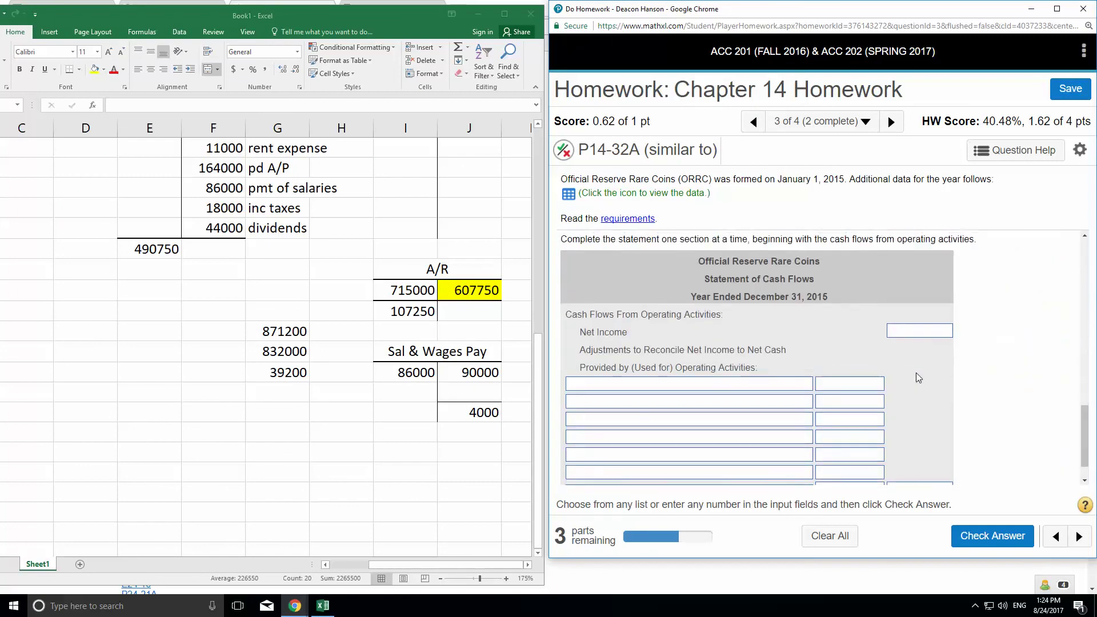
scroll(917, 374, up, 3)
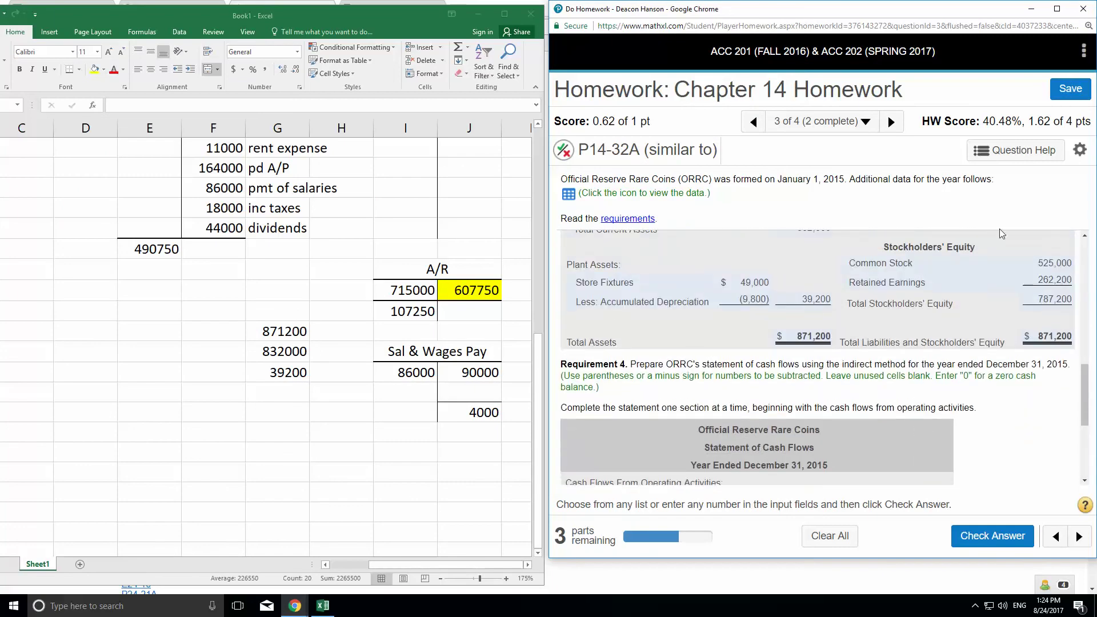
Maximize the homework window, look up net income in the income statement, and enter 306200 as Net Income in the statement of cash flows.
click(1051, 12)
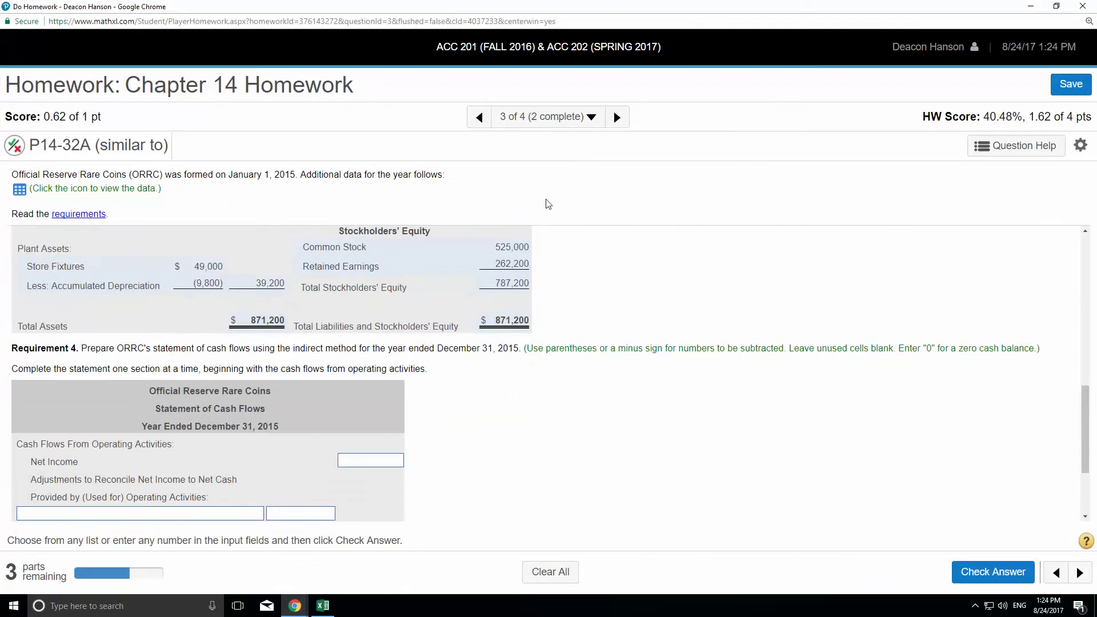
scroll(537, 234, down, 3)
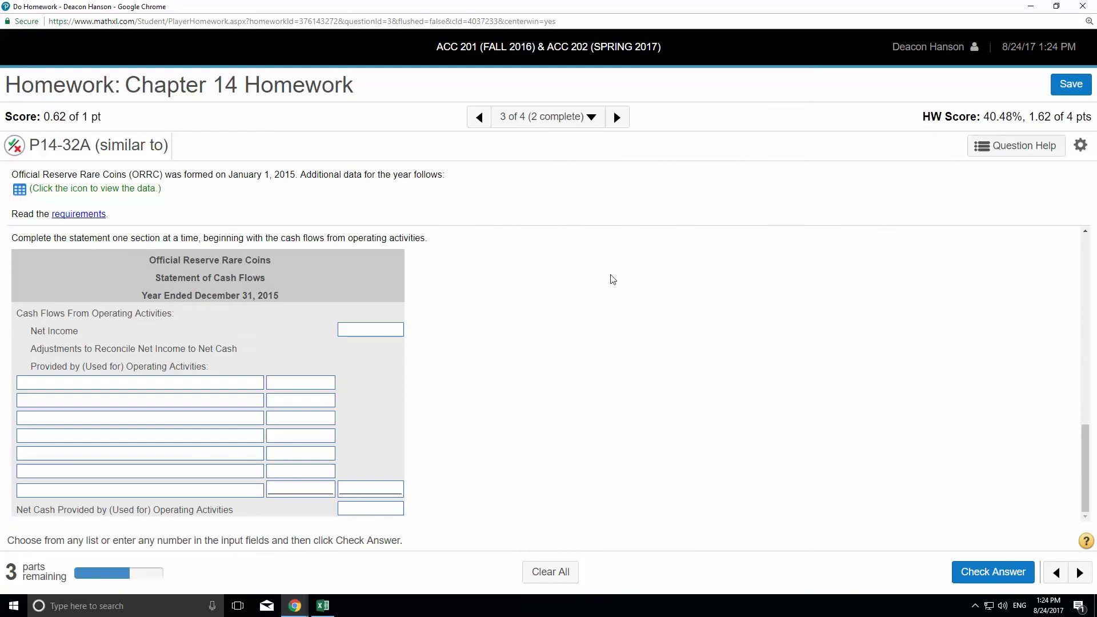
scroll(612, 278, up, 9)
scroll(466, 328, up, 5)
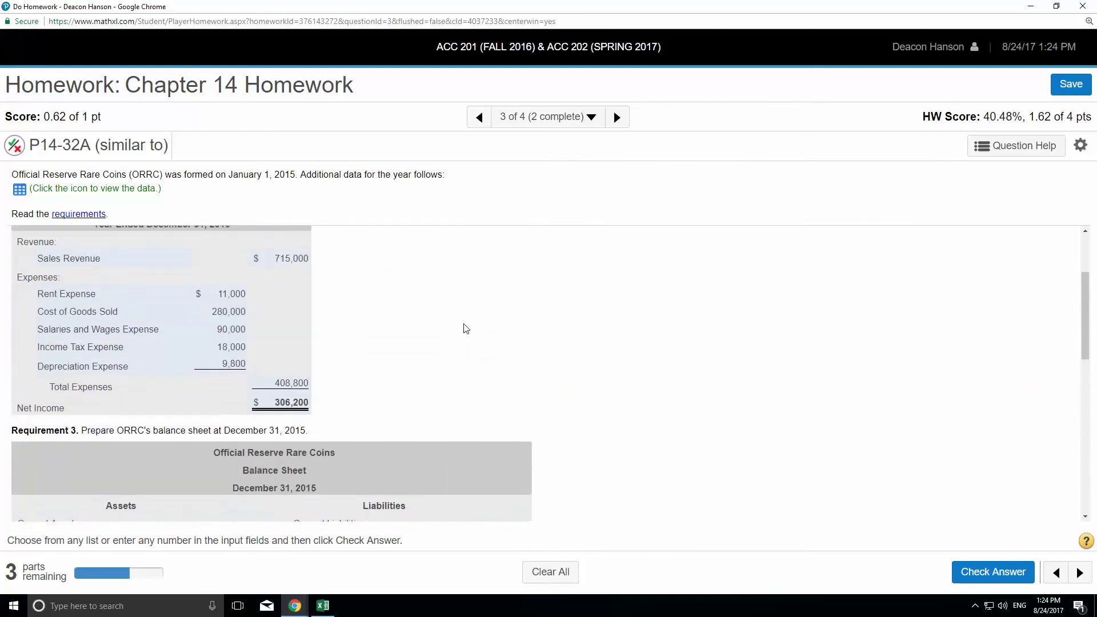
scroll(309, 276, down, 5)
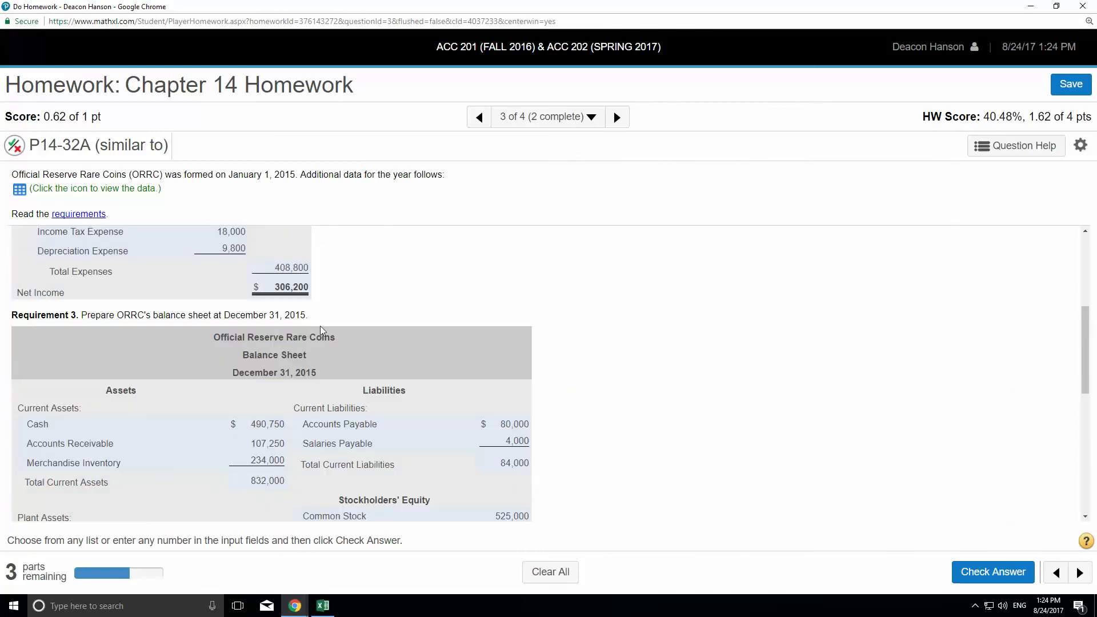
scroll(293, 304, up, 3)
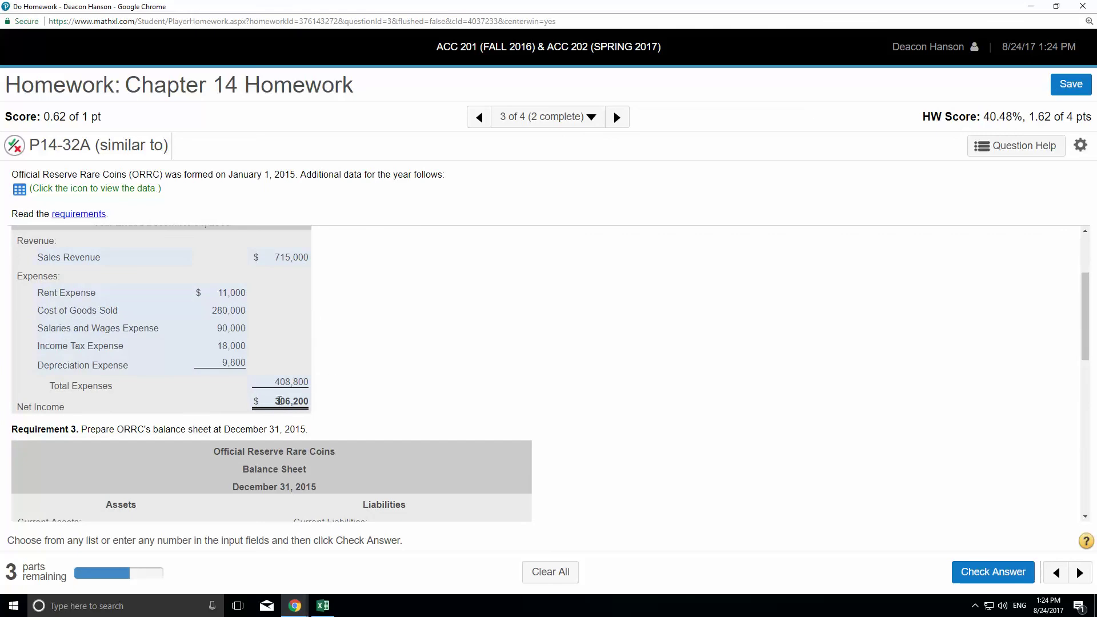
double_click(279, 401)
scroll(412, 367, down, 10)
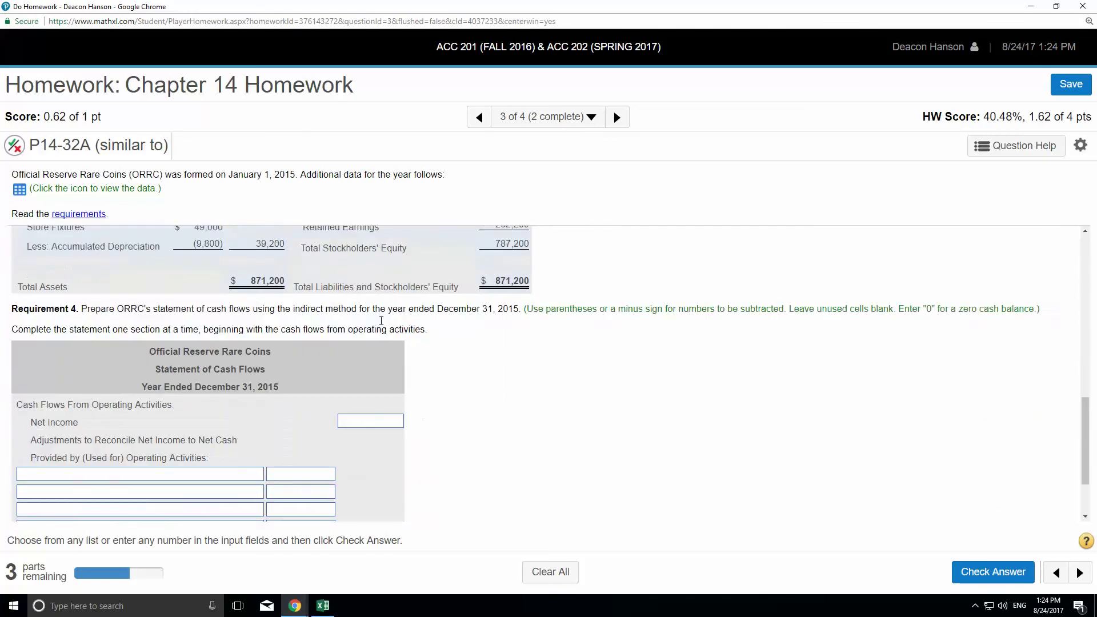
click(376, 335)
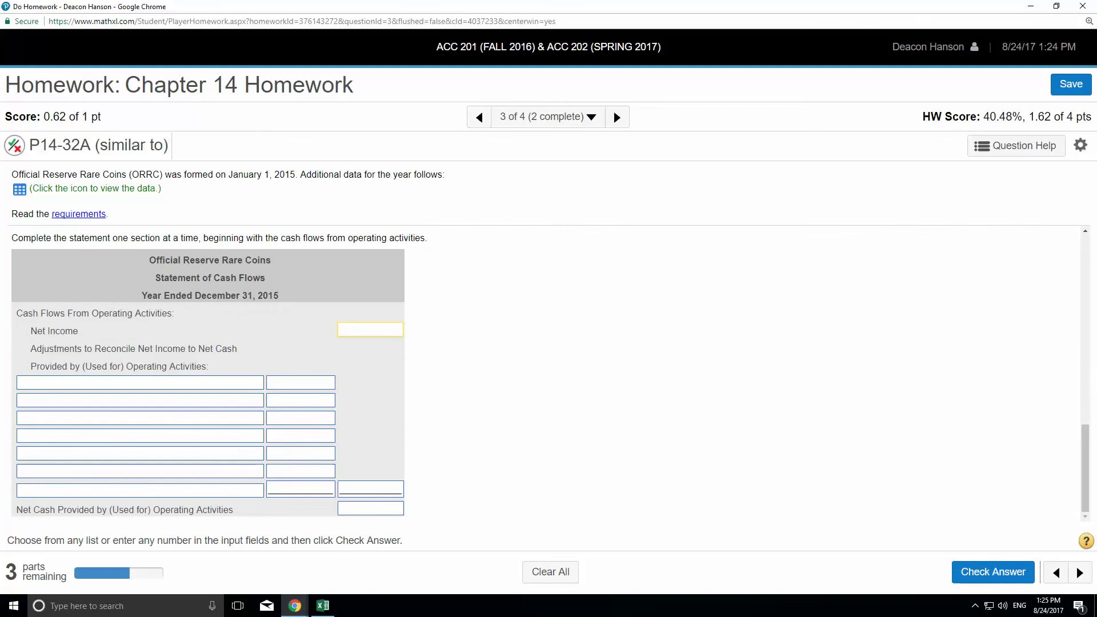
text(306200)
Add Depreciation Expense as the first operating adjustment with an amount of 9800, checking it against the income statement.
click(240, 384)
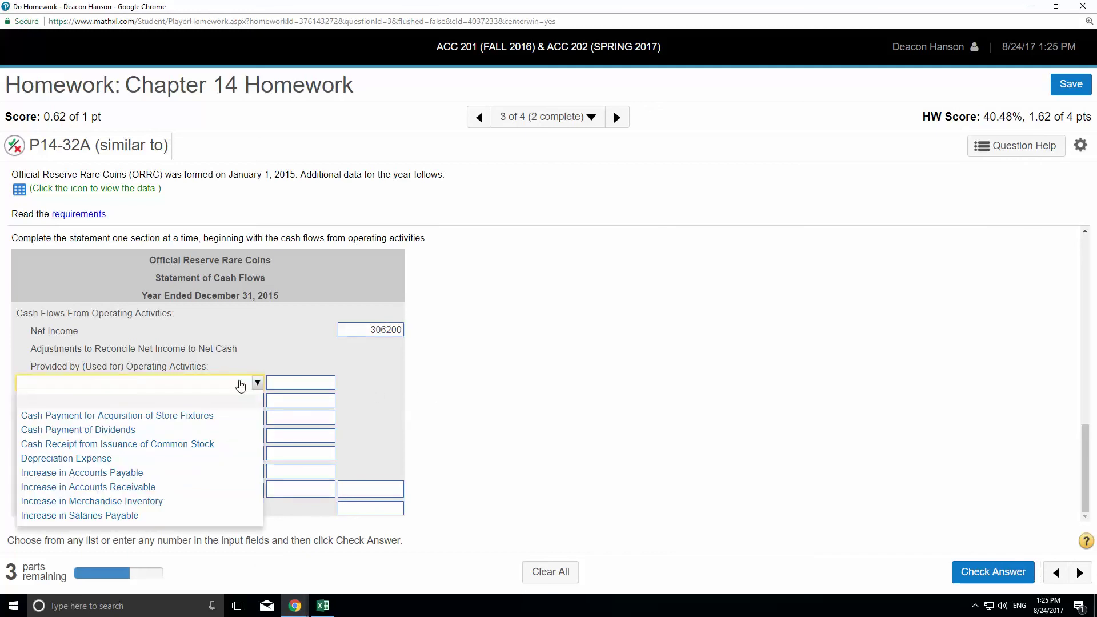
click(109, 454)
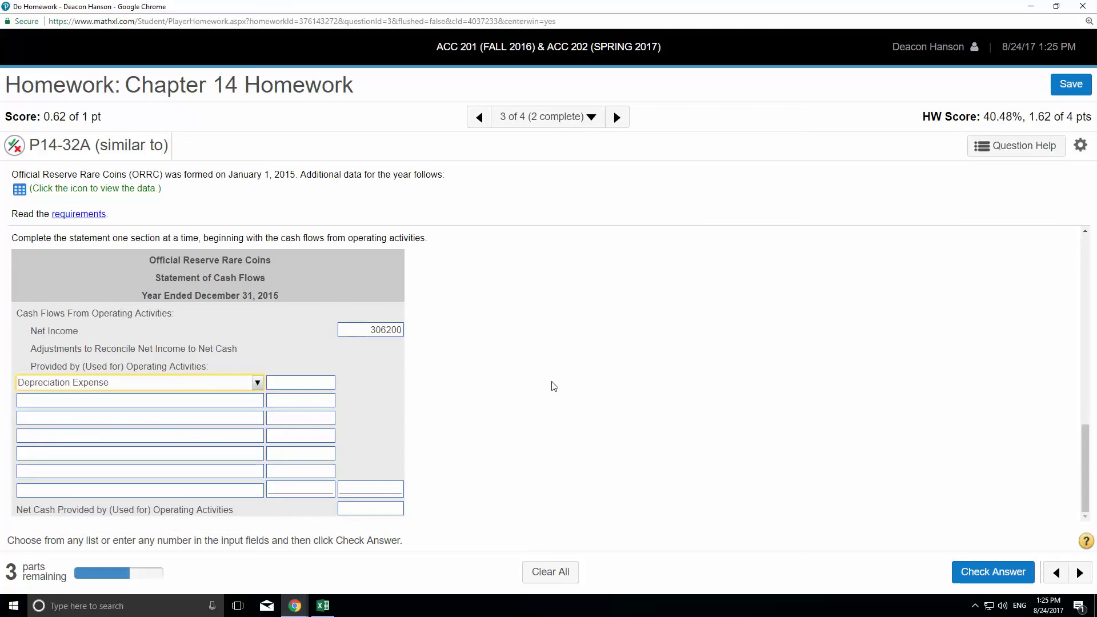
scroll(554, 383, up, 5)
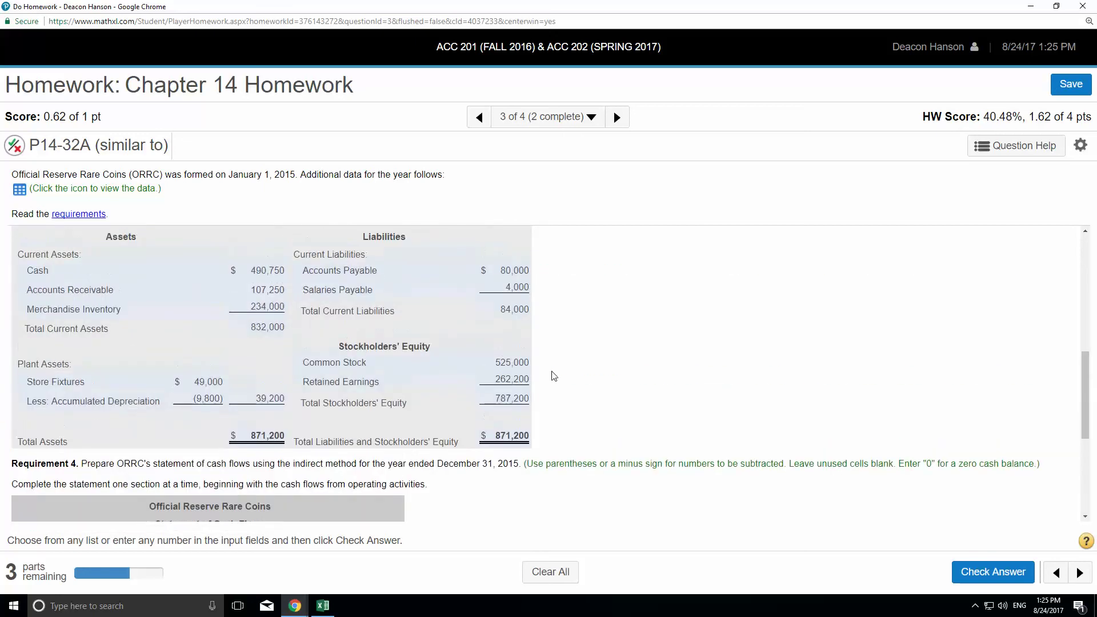
scroll(554, 376, up, 3)
scroll(549, 369, down, 8)
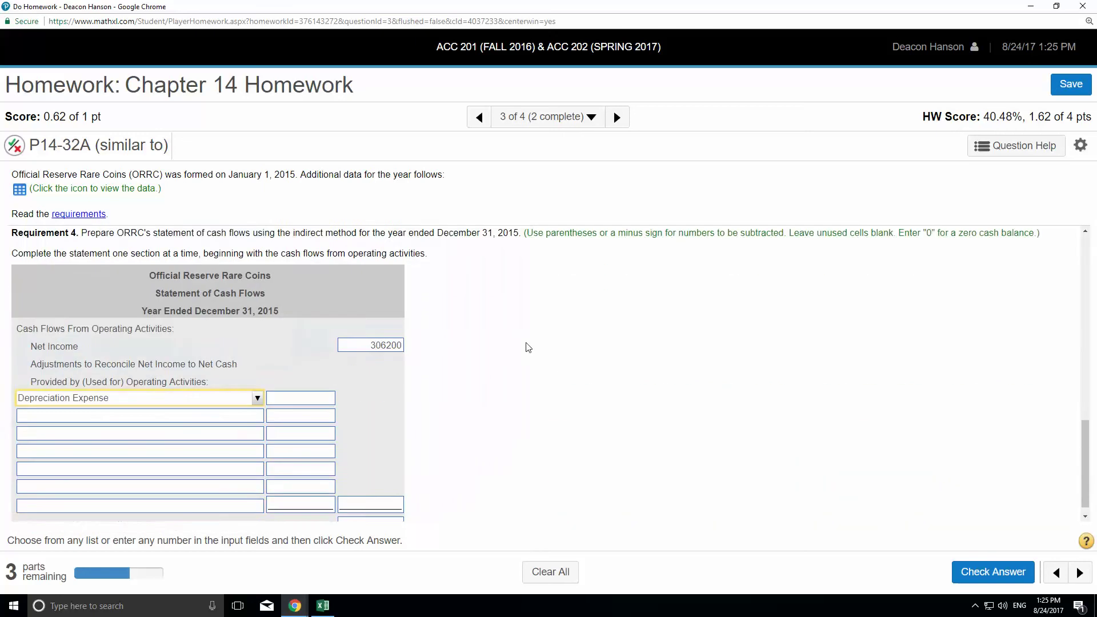
click(318, 385)
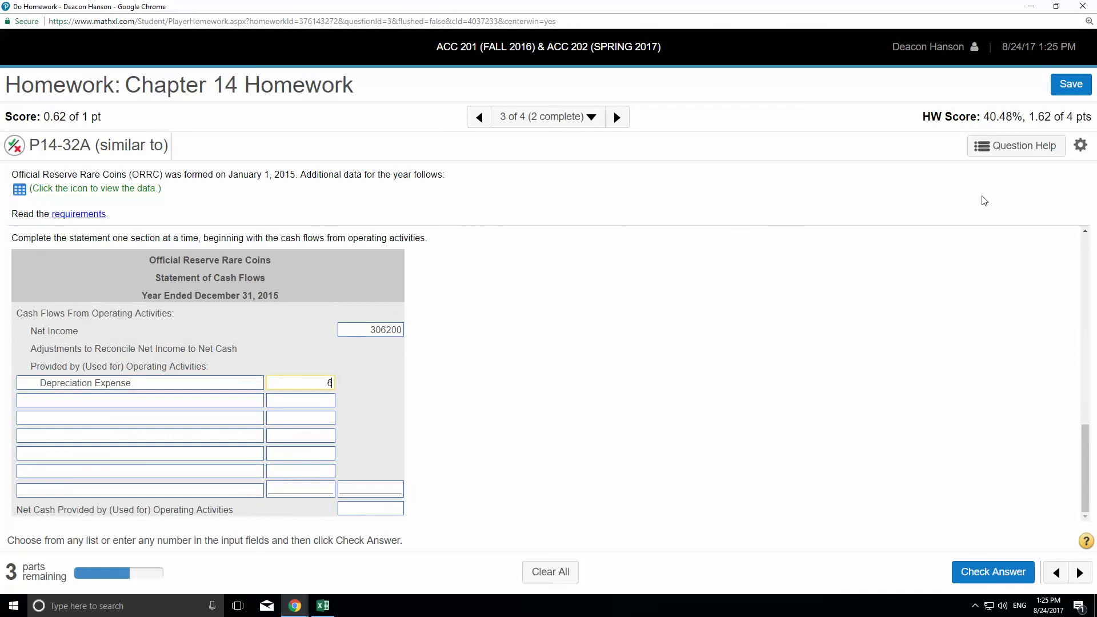
text(6000)
key(BackSpace)
key(BackSpace)
key(BackSpace)
key(BackSpace)
text(9800)
scroll(547, 420, up, 5)
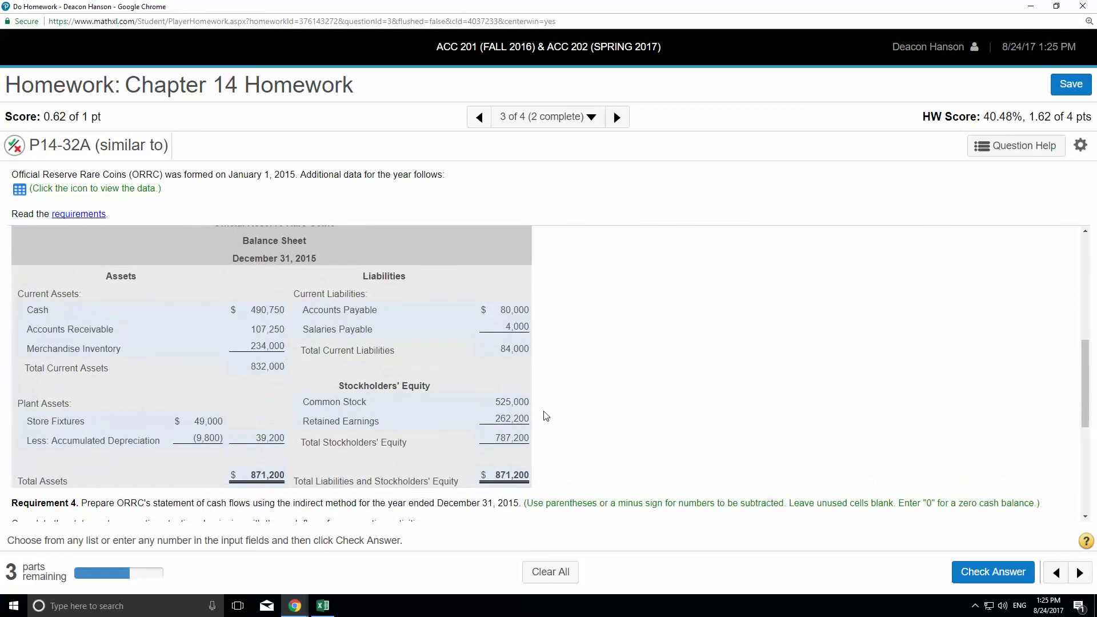
scroll(546, 416, up, 5)
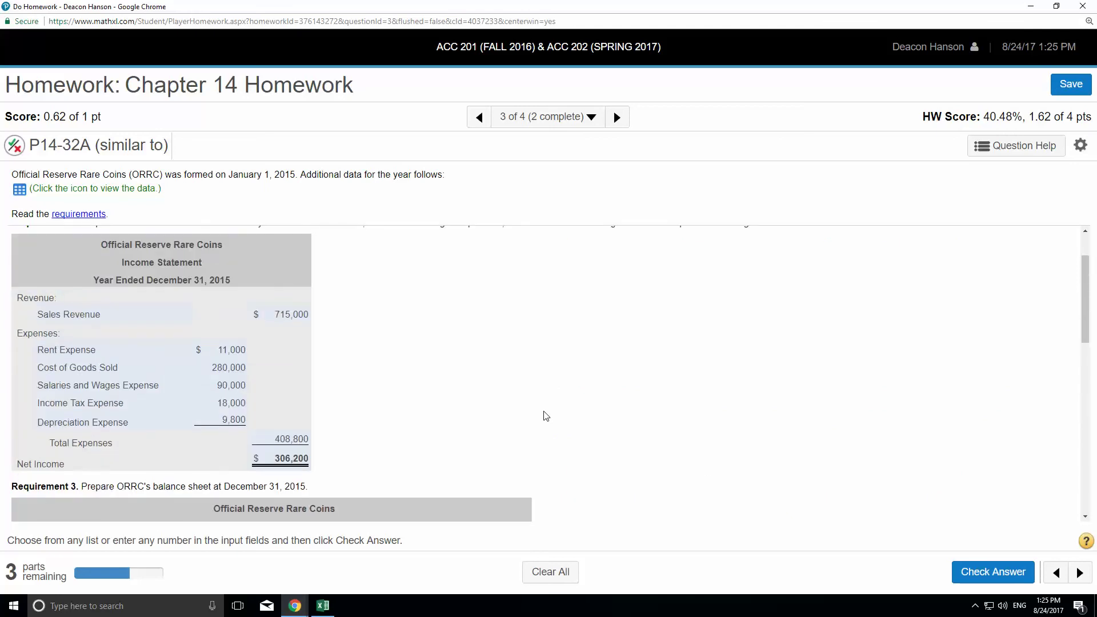
scroll(546, 416, down, 10)
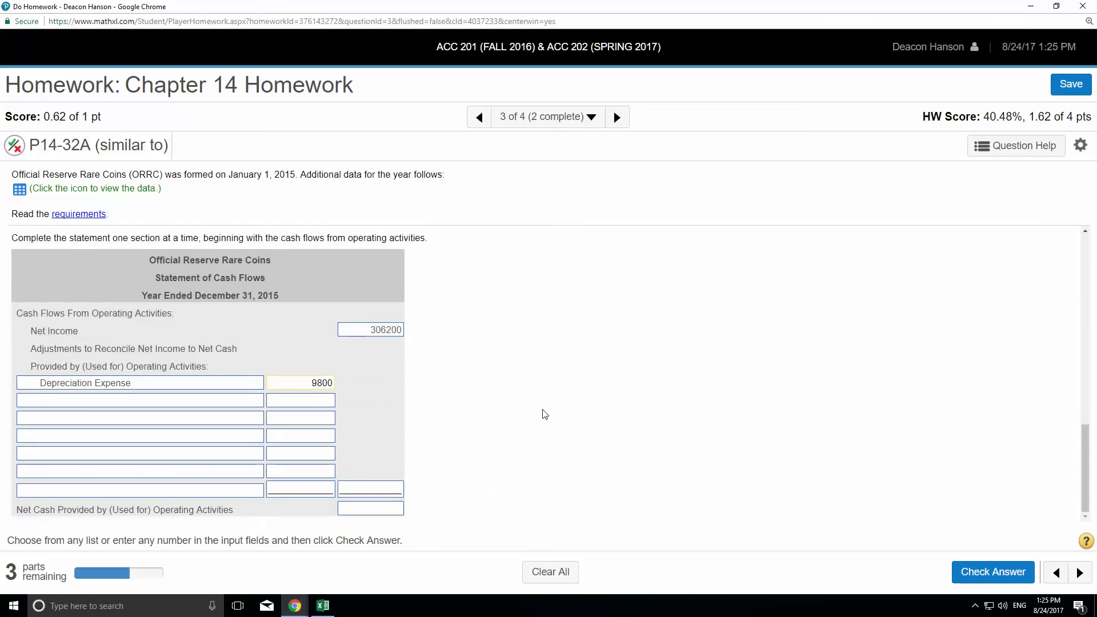
Examine the available adjustment options and the current asset and liability balances in the balance sheet.
click(253, 402)
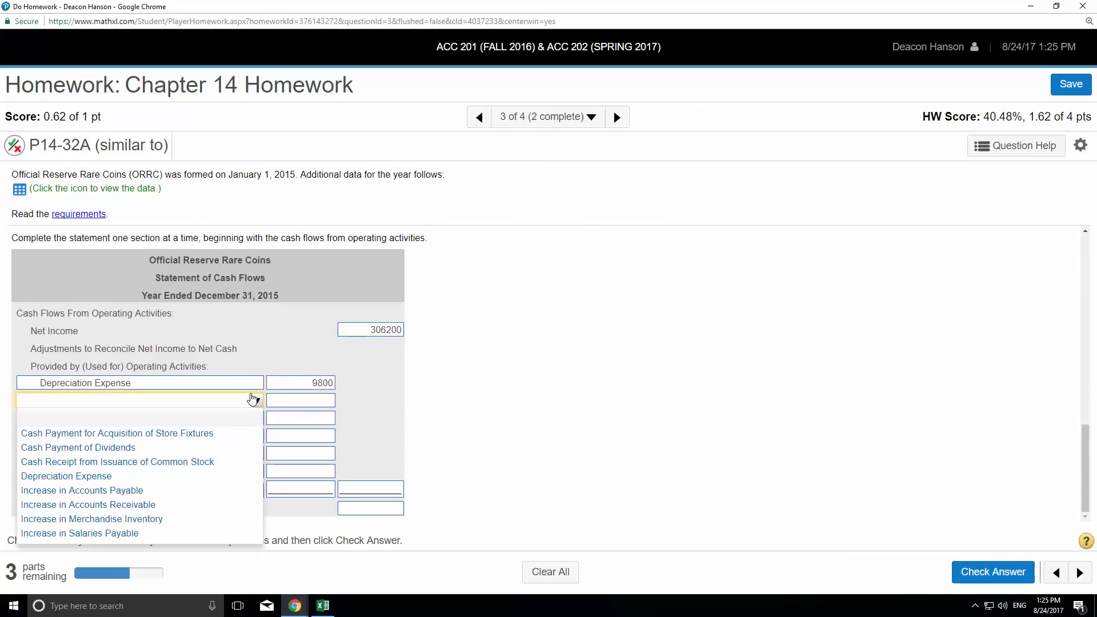
click(250, 403)
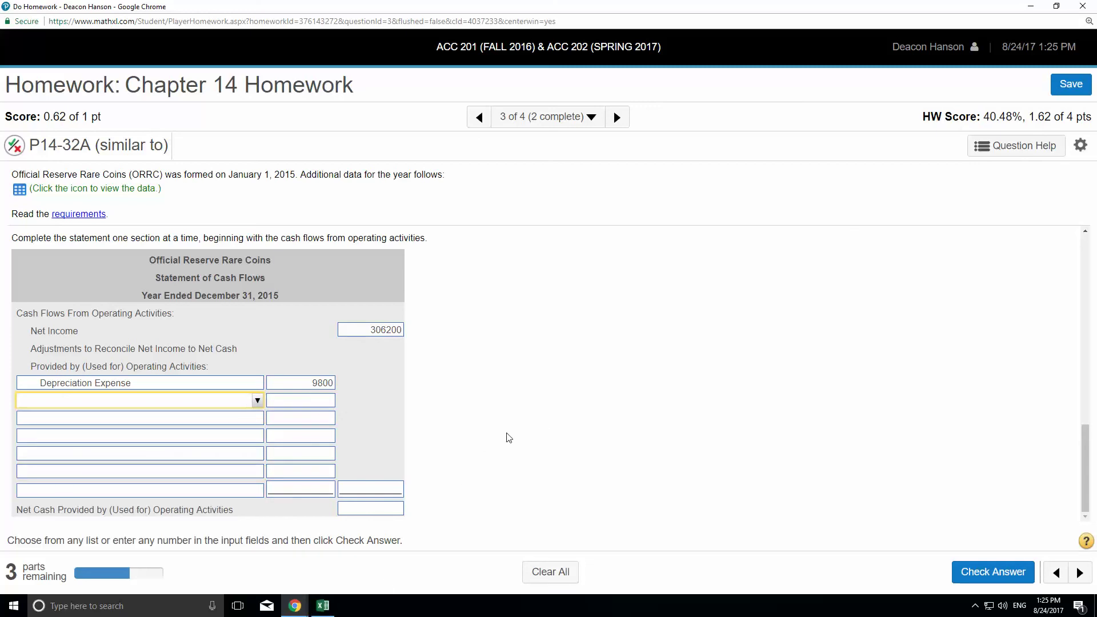
scroll(508, 438, up, 5)
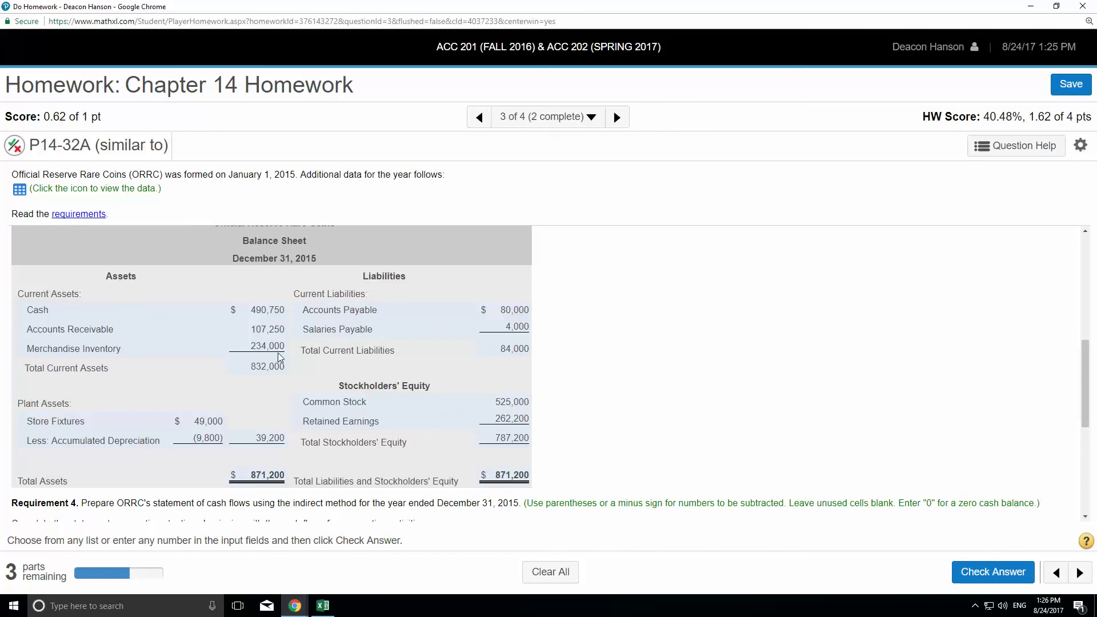
mouse_move(294, 604)
click(264, 571)
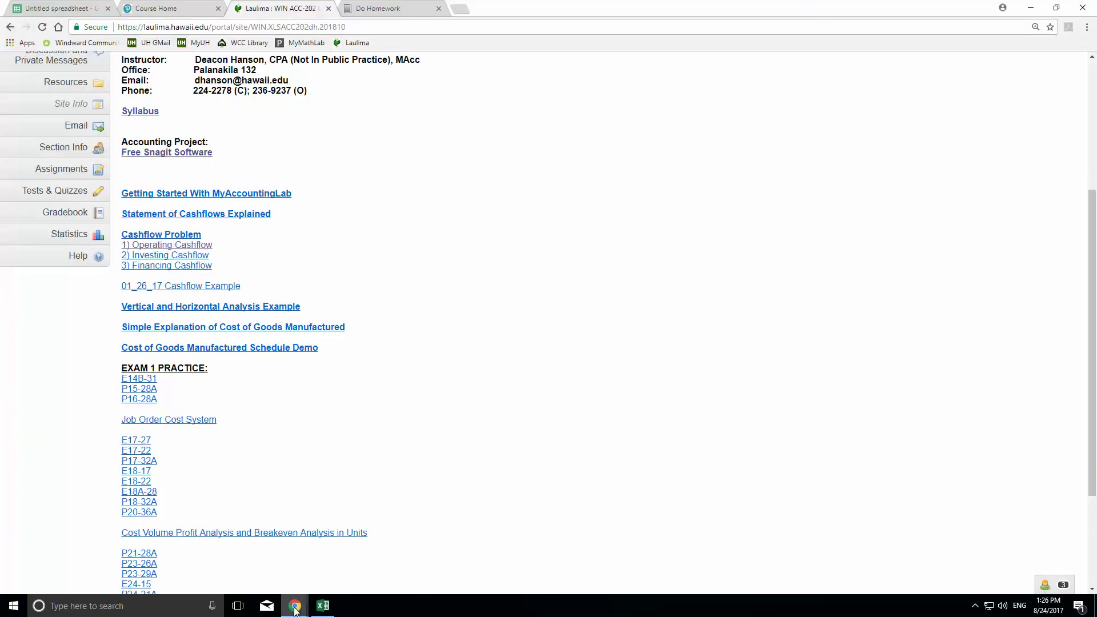
mouse_move(294, 605)
click(328, 563)
scroll(282, 454, down, 5)
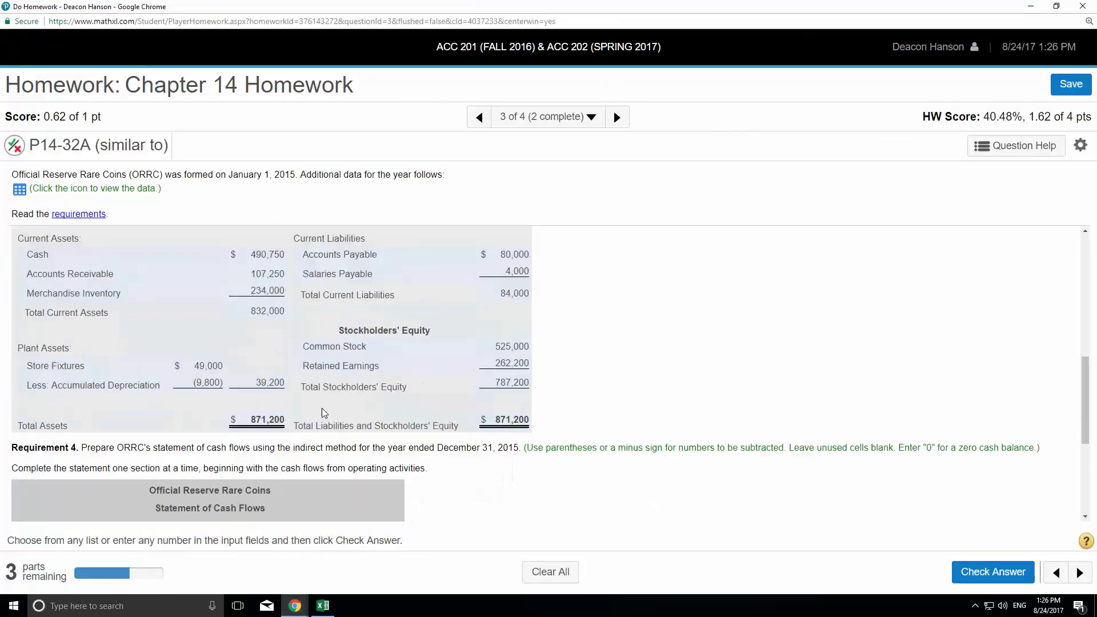
Choose Increase in Accounts Receivable and Increase in Merchandise Inventory as the second and third operating adjustments.
click(257, 400)
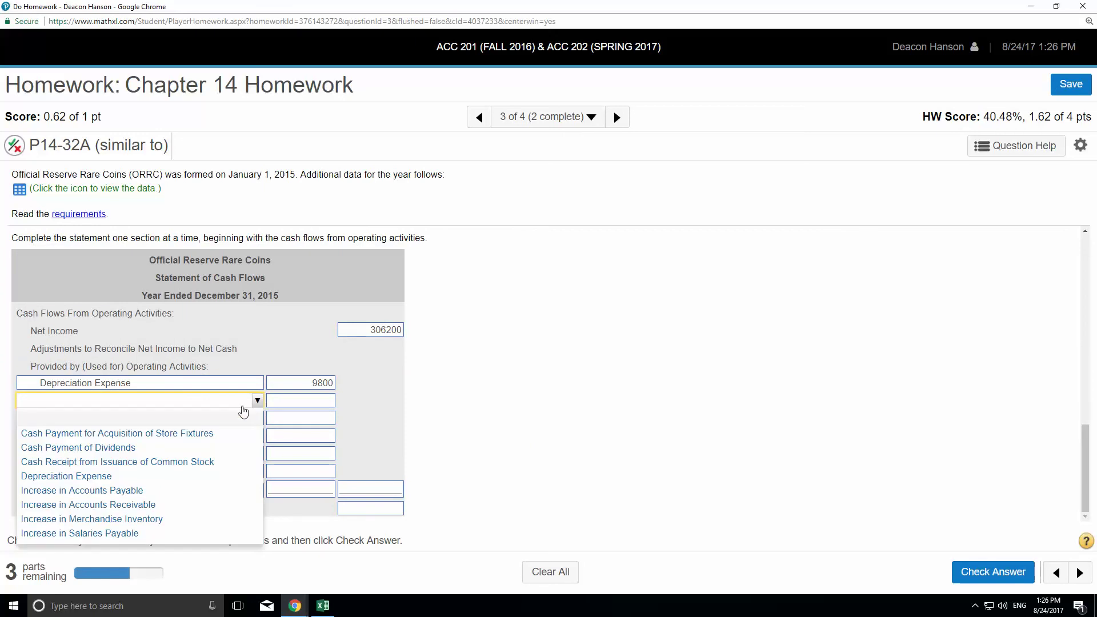
click(131, 505)
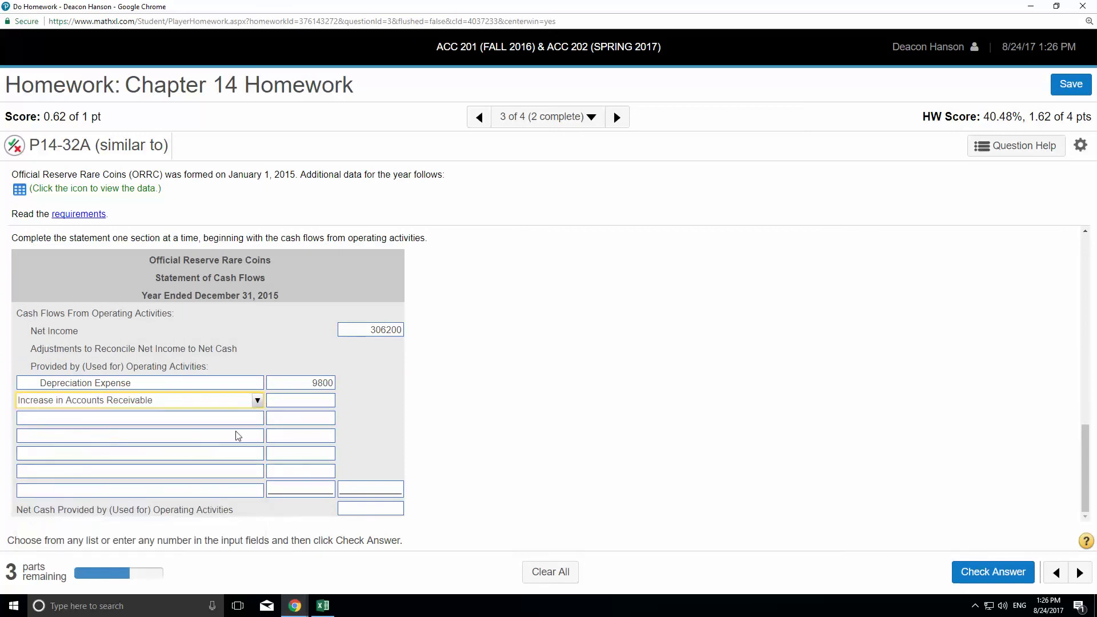
click(257, 418)
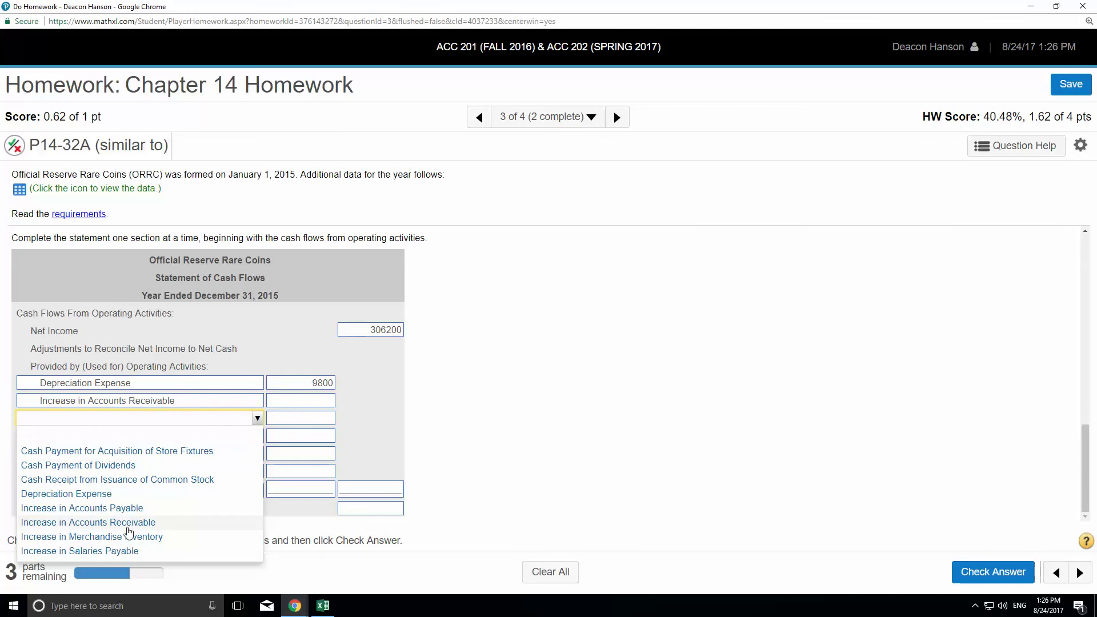
click(124, 537)
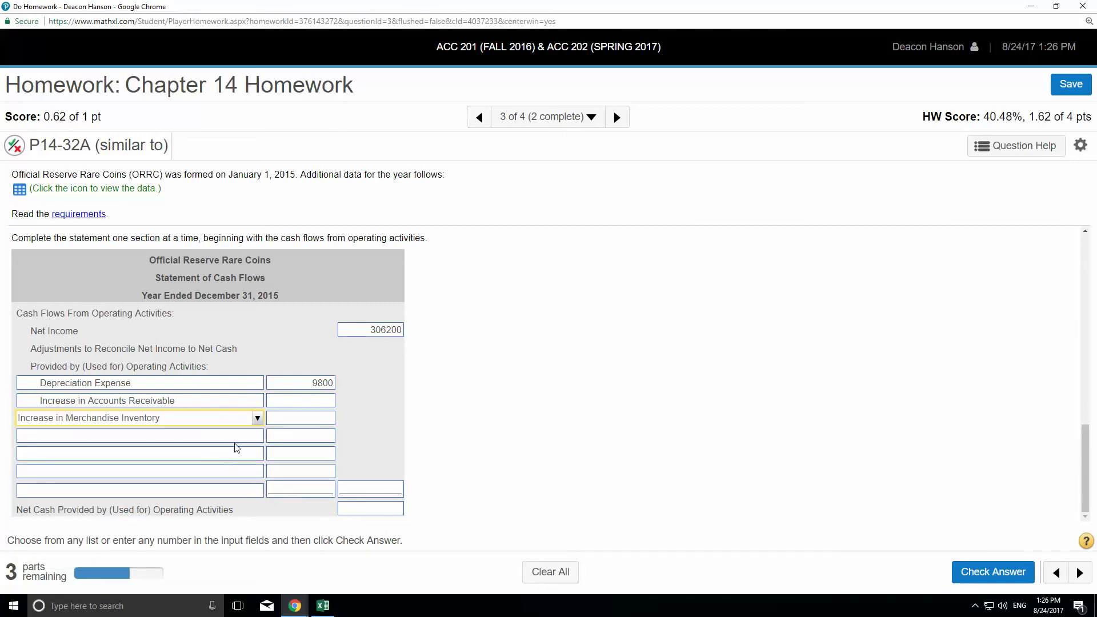
Enter 107250 for the accounts receivable increase and 234000 for the merchandise inventory increase, consulting the balance sheet.
scroll(309, 348, up, 5)
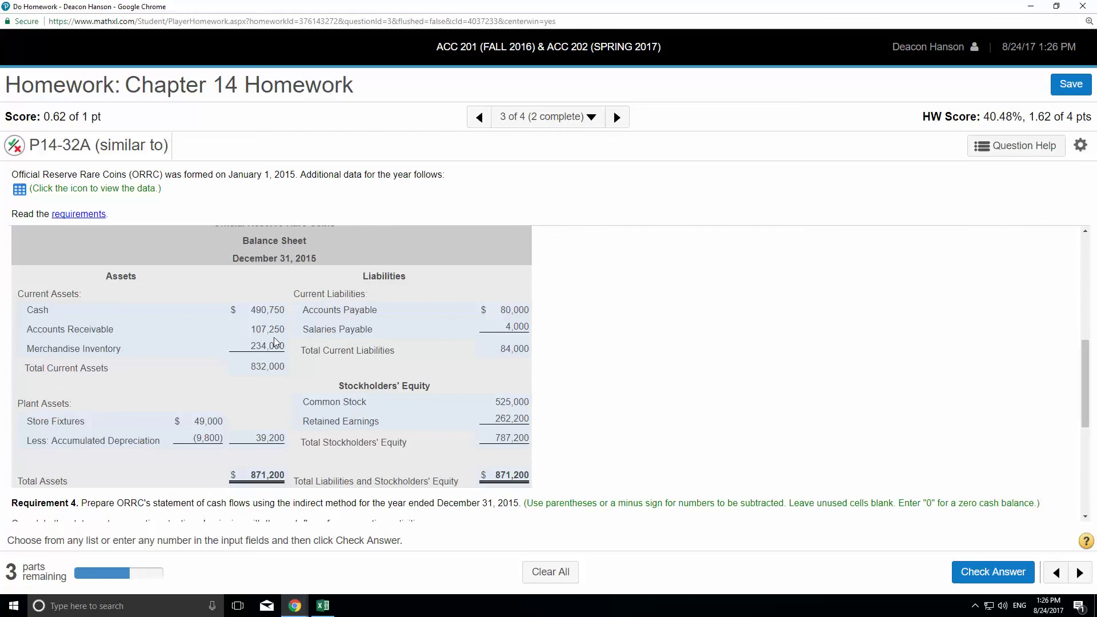
scroll(298, 363, down, 5)
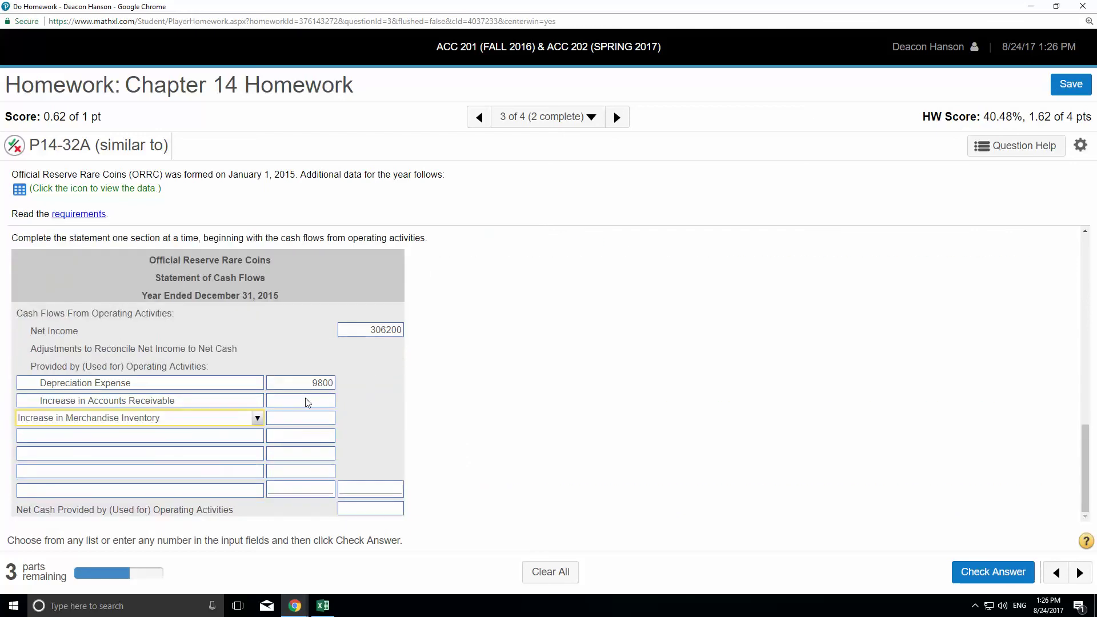
click(290, 401)
text(107250)
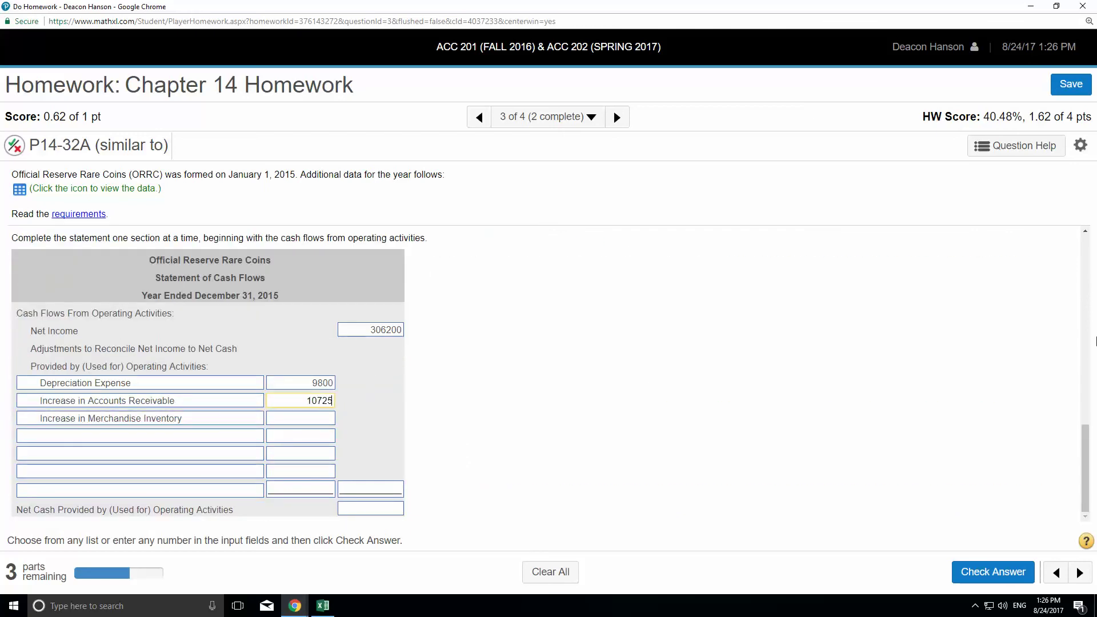
click(326, 421)
text(234000)
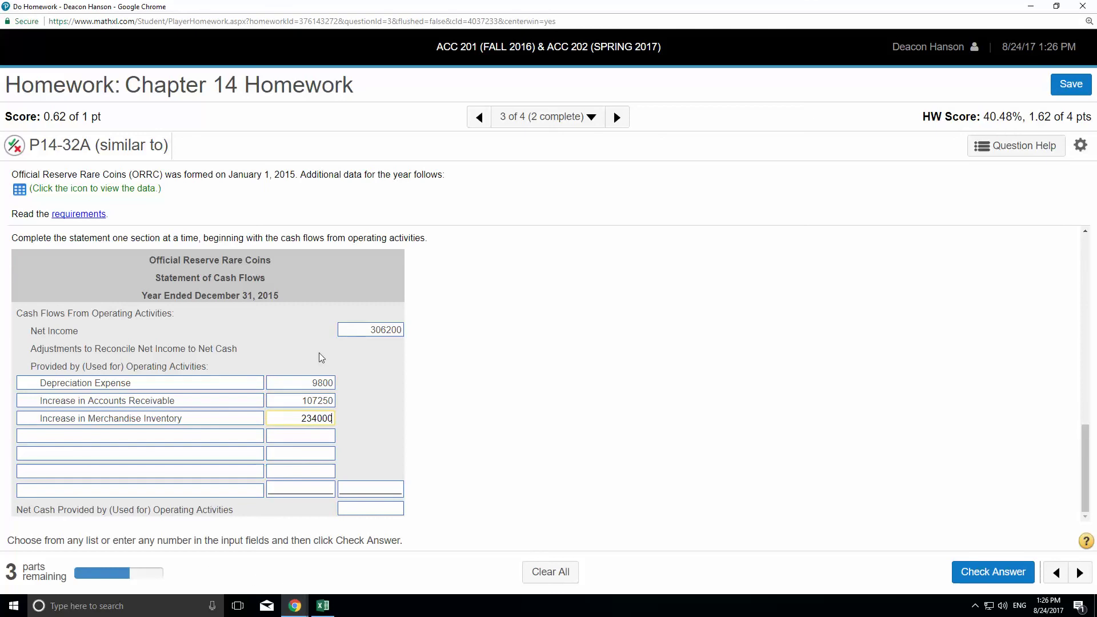
scroll(251, 351, up, 5)
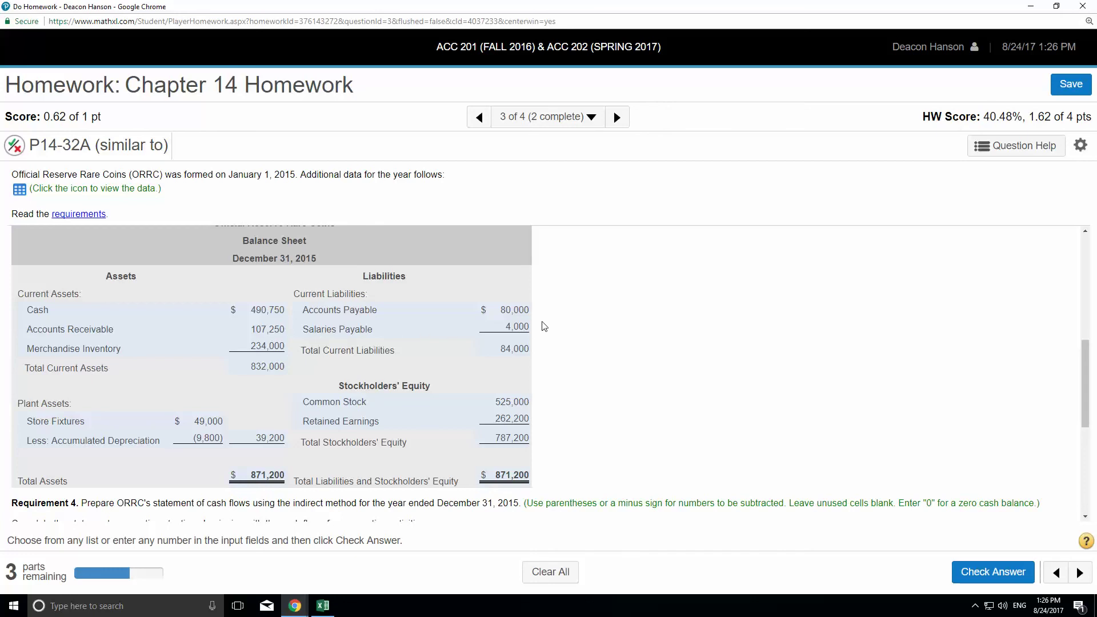
scroll(539, 326, down, 6)
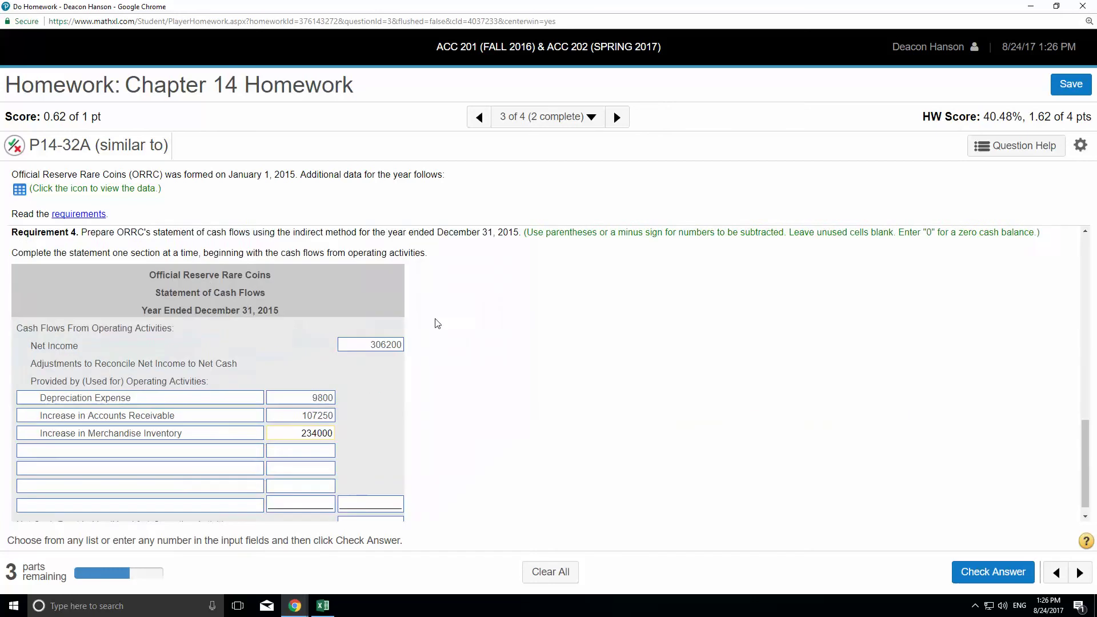
Add Increase in Accounts Payable of 80000 and Increase in Salaries Payable of 4000 as the fourth and fifth operating adjustments.
click(225, 441)
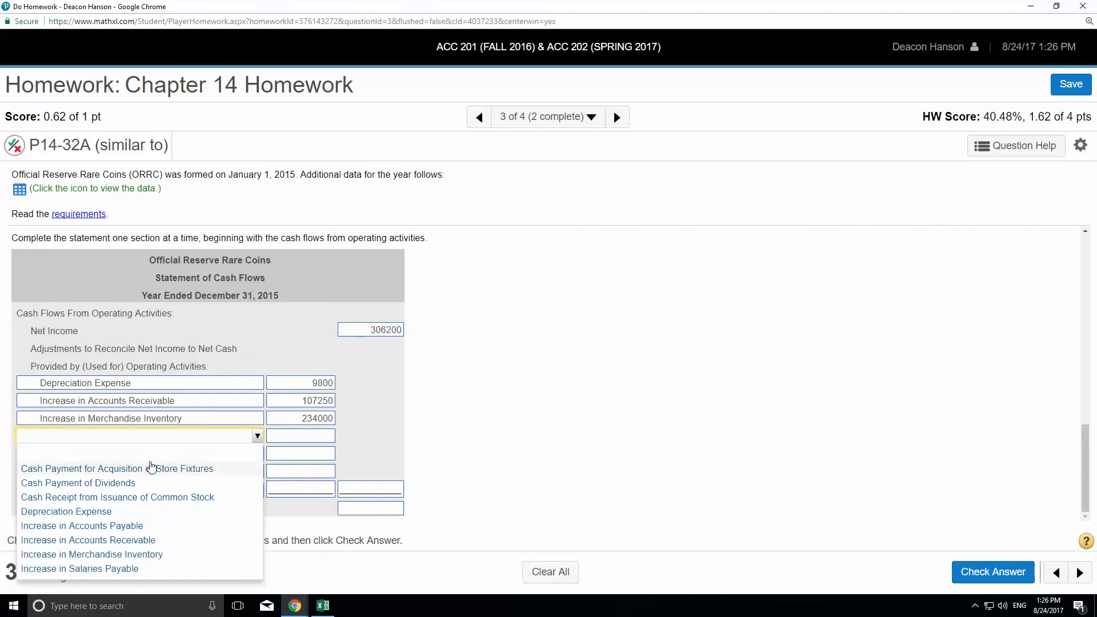
click(106, 530)
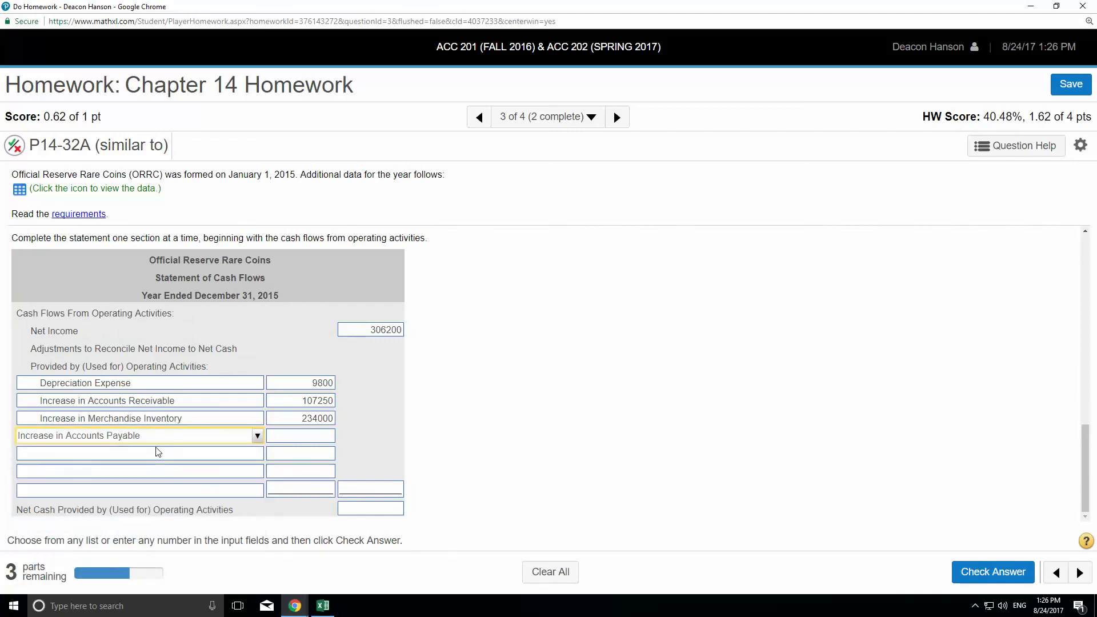
click(155, 453)
click(120, 437)
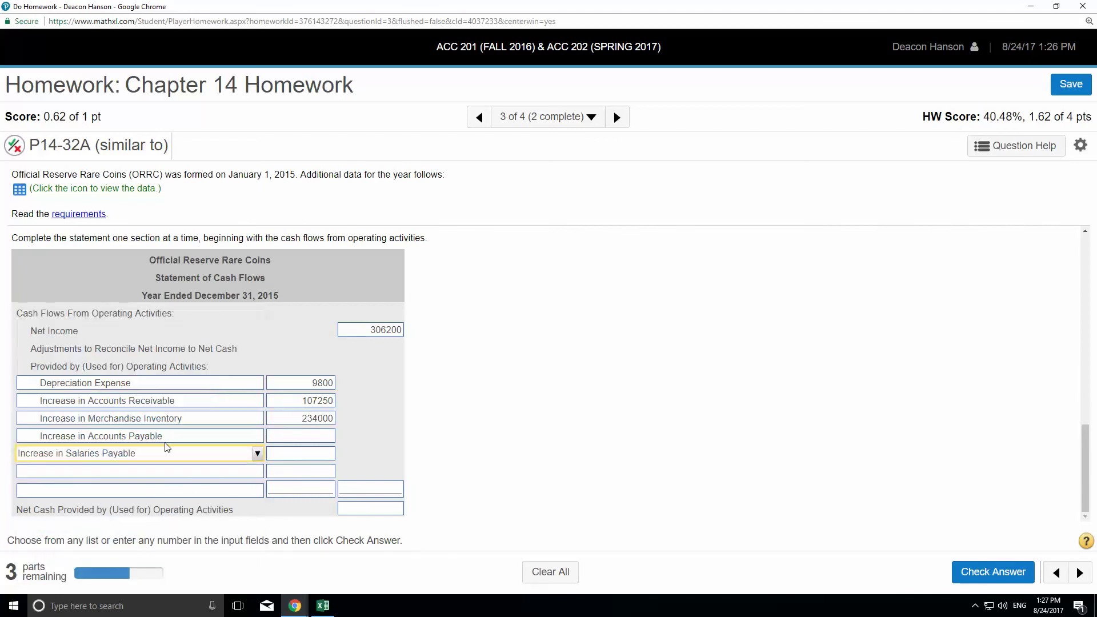
click(302, 437)
text(0000)
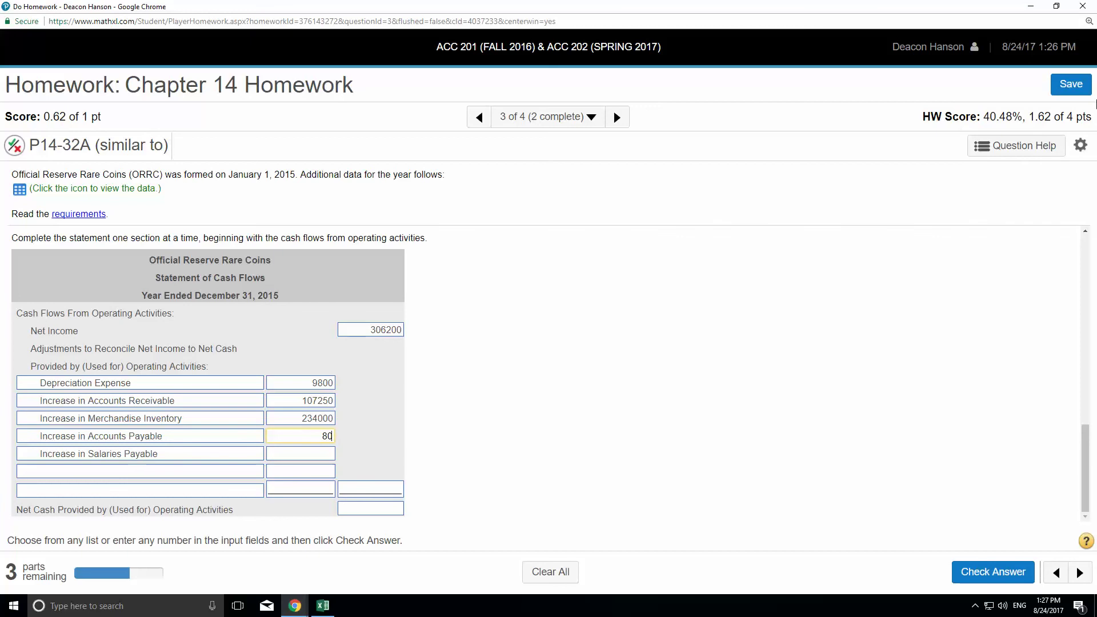
click(296, 453)
text(4000)
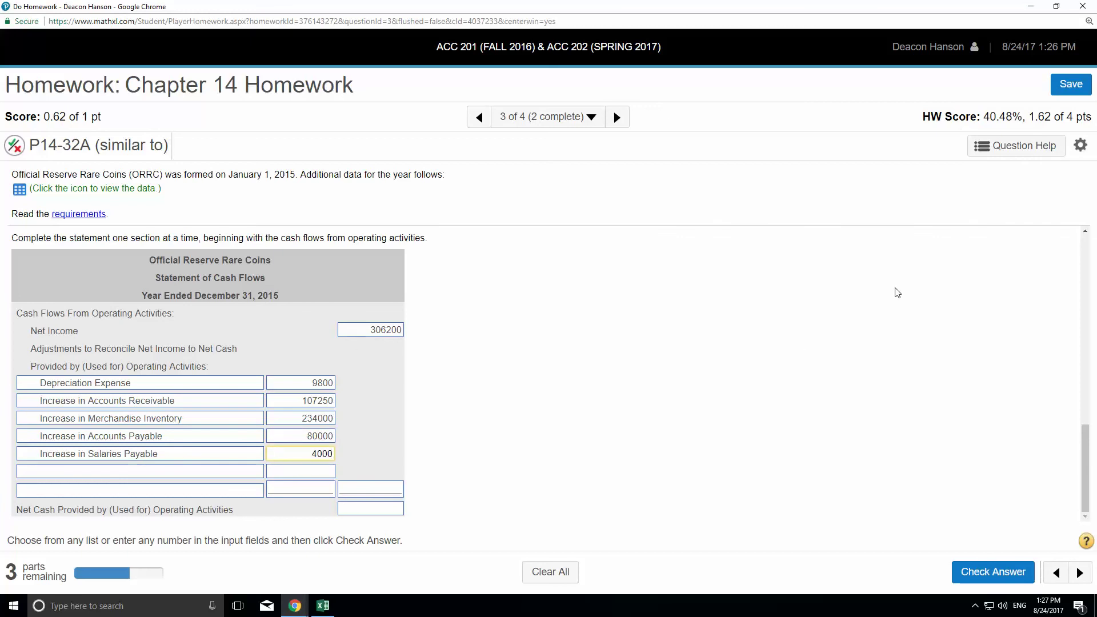
Rewrite the receivable and inventory amounts as (107250) and (234000), reselecting Increase in Merchandise Inventory as the third adjustment.
click(300, 401)
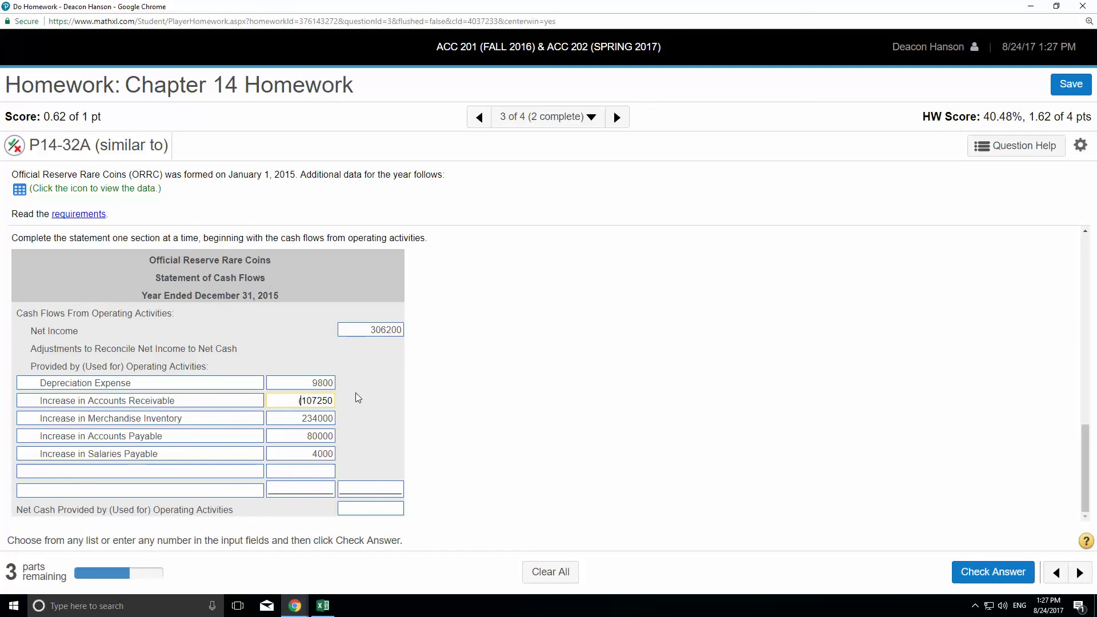
key(Tab)
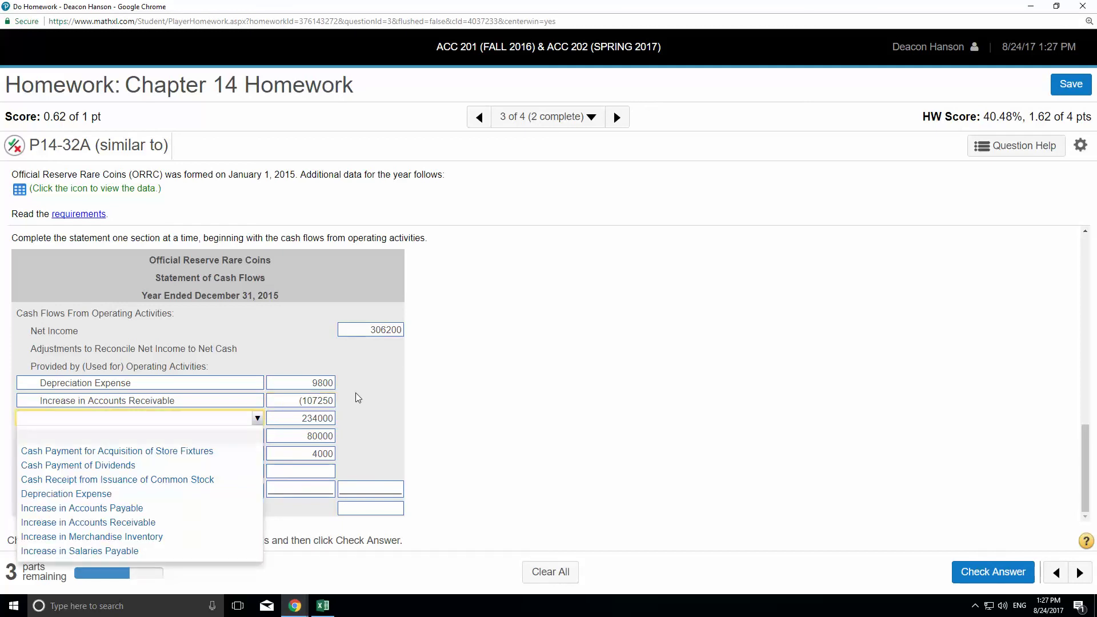
click(321, 403)
click(321, 402)
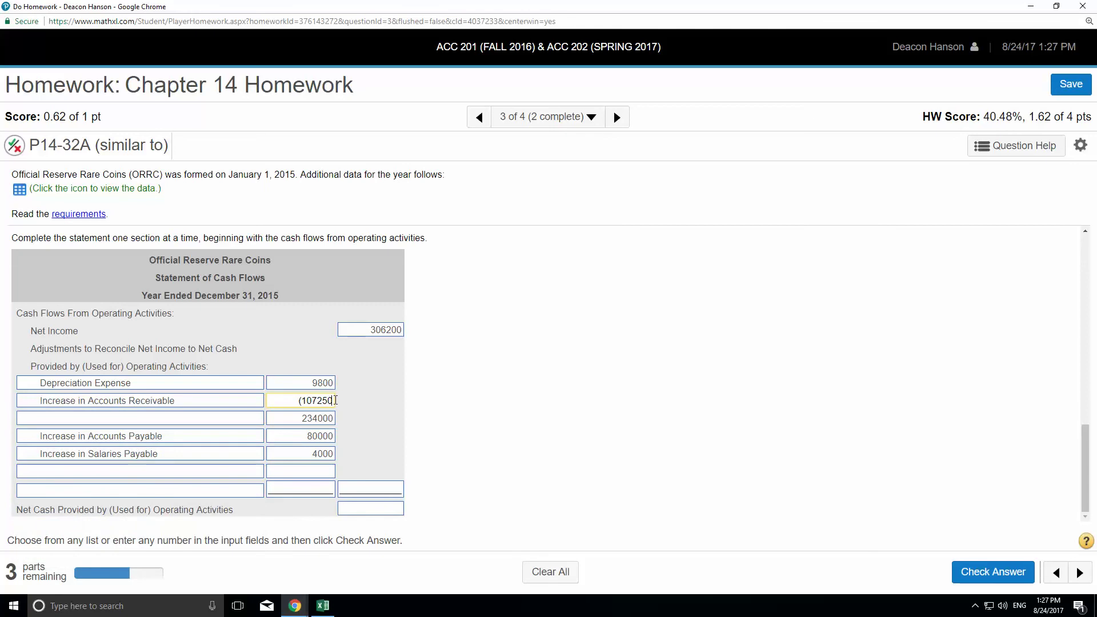
text())
click(75, 420)
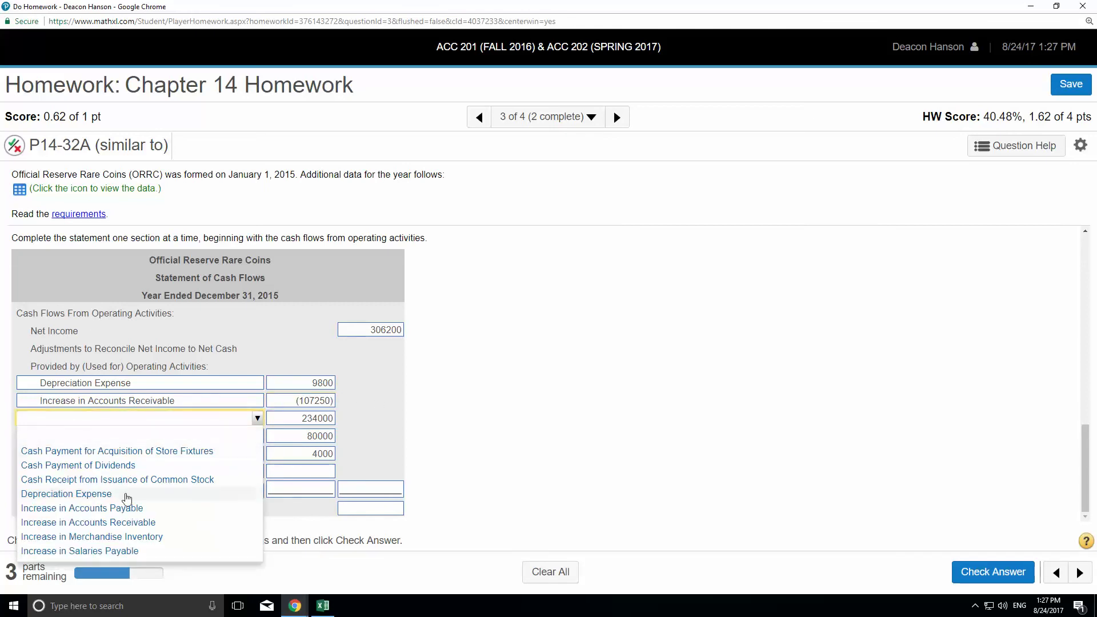
click(126, 537)
click(309, 419)
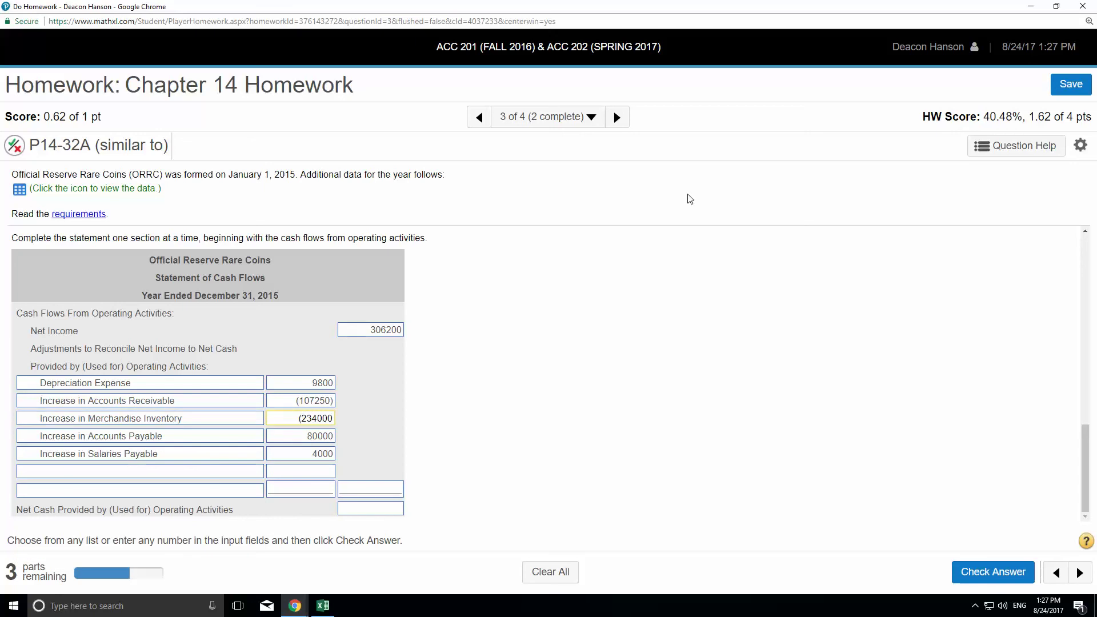
text())
Compare the operating adjustments with the balance sheet and open the homework's calculator.
click(309, 600)
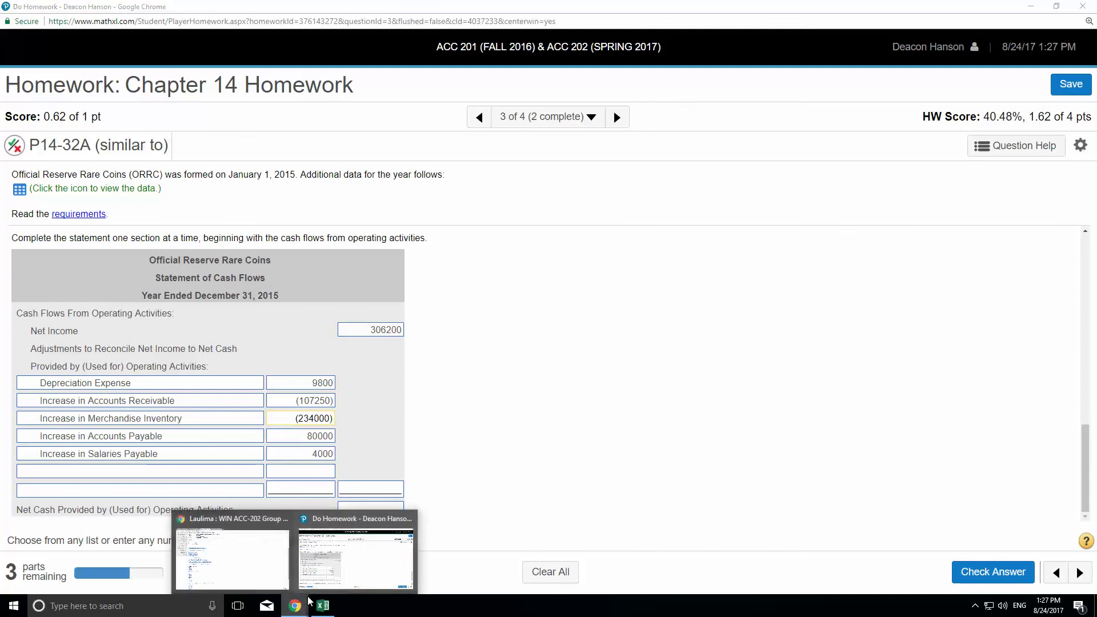
click(337, 566)
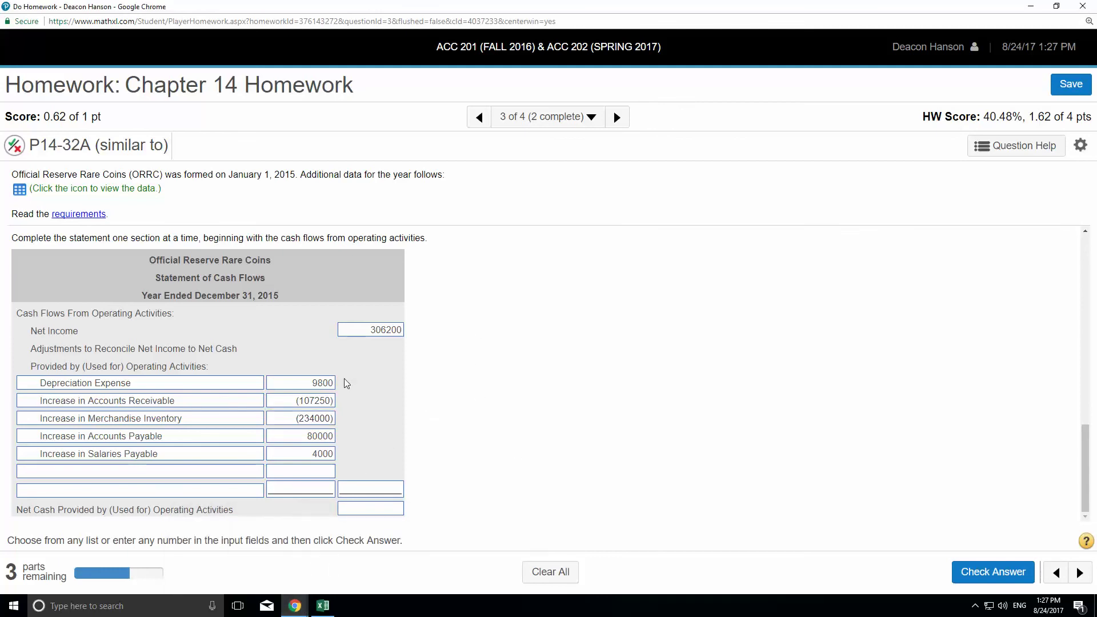
scroll(343, 378, up, 5)
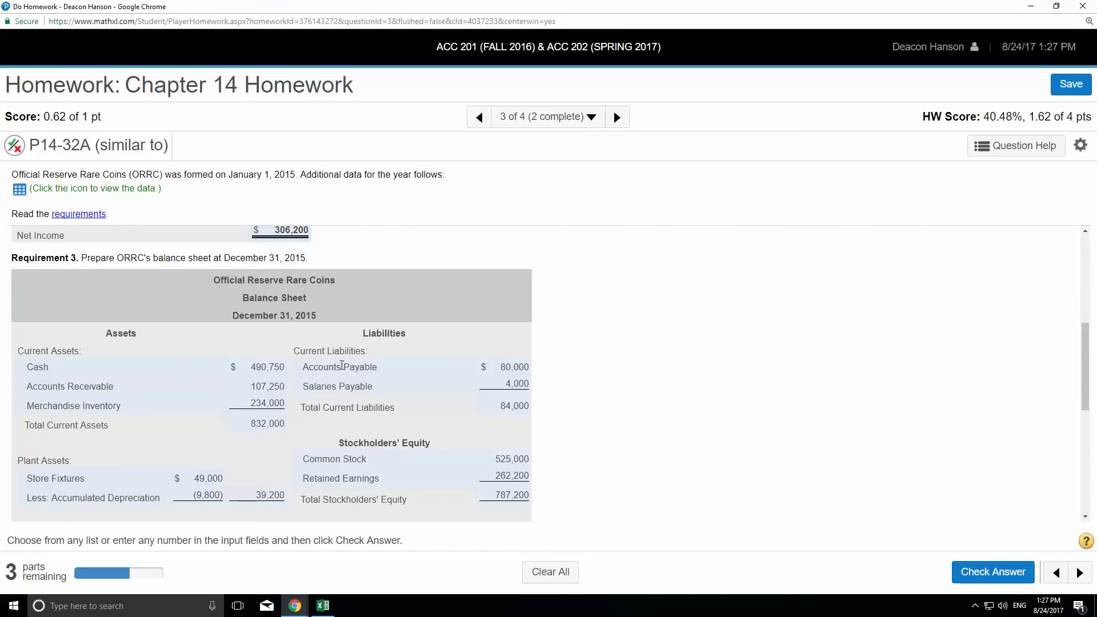
scroll(354, 377, down, 5)
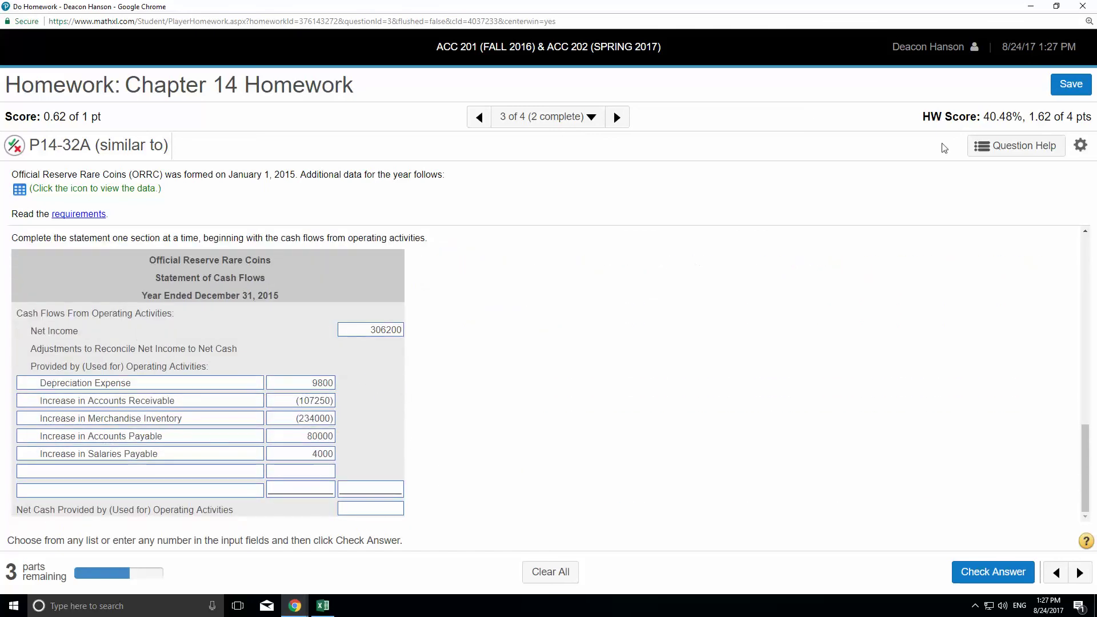
click(996, 146)
click(957, 266)
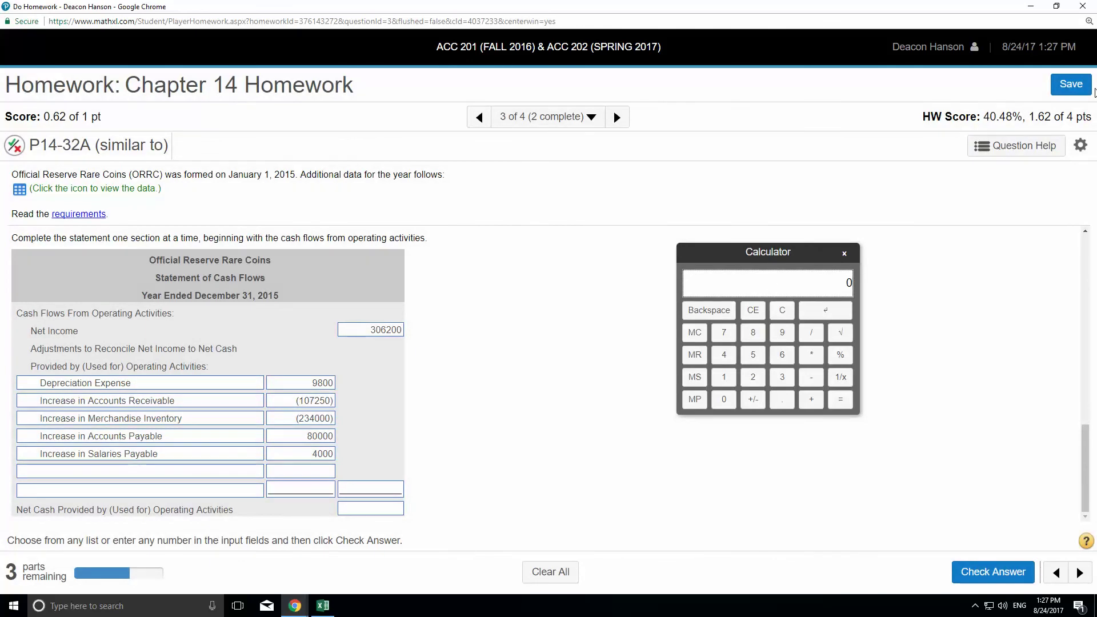
Total the operating adjustments on the calculator as 9800 - 107250 - 234000 + 80000 + 4000.
text(9800)
text(-107250)
key(Return)
text(-234000)
key(Return)
text(+80000)
text(+4000)
click(849, 401)
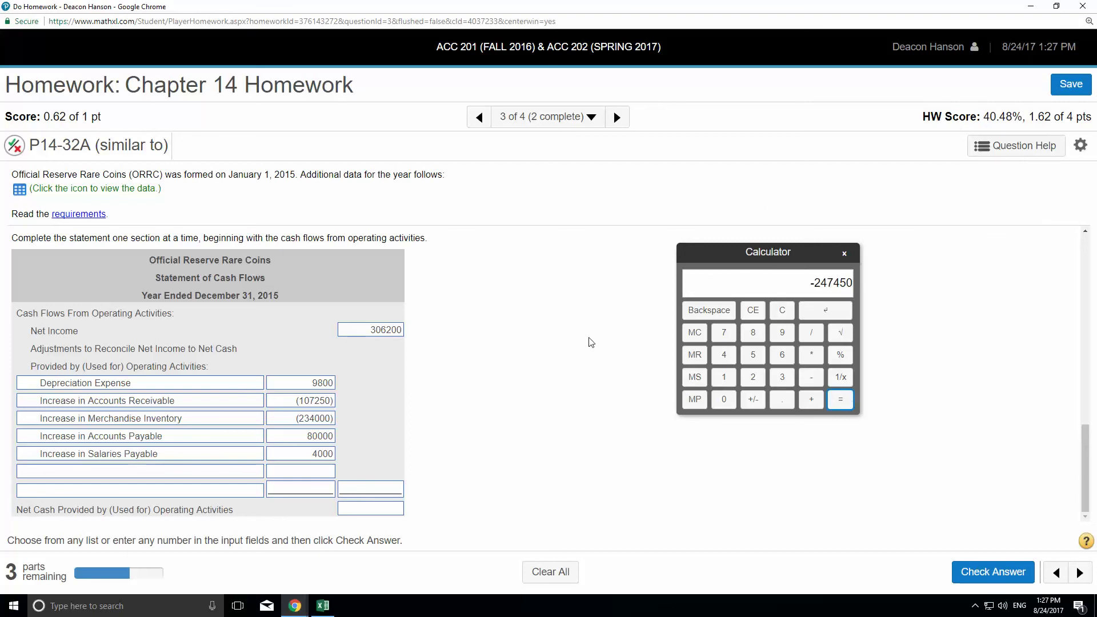
click(368, 492)
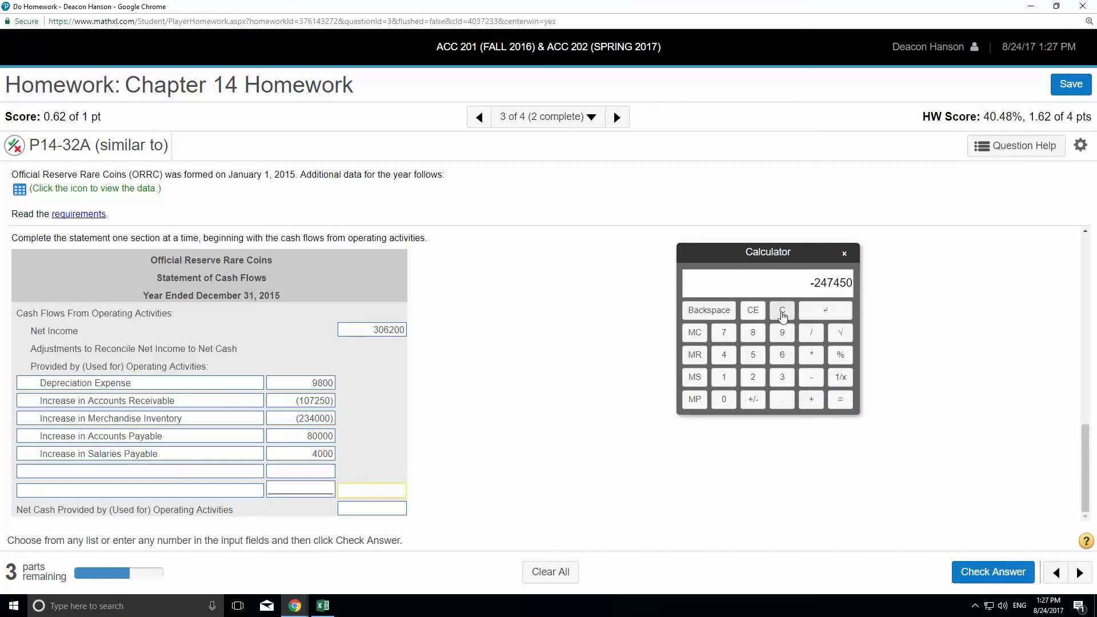
Clear the calculator and recompute the adjustment total from 9800, less 107250 and 234000, plus 80000 and 4000.
click(782, 310)
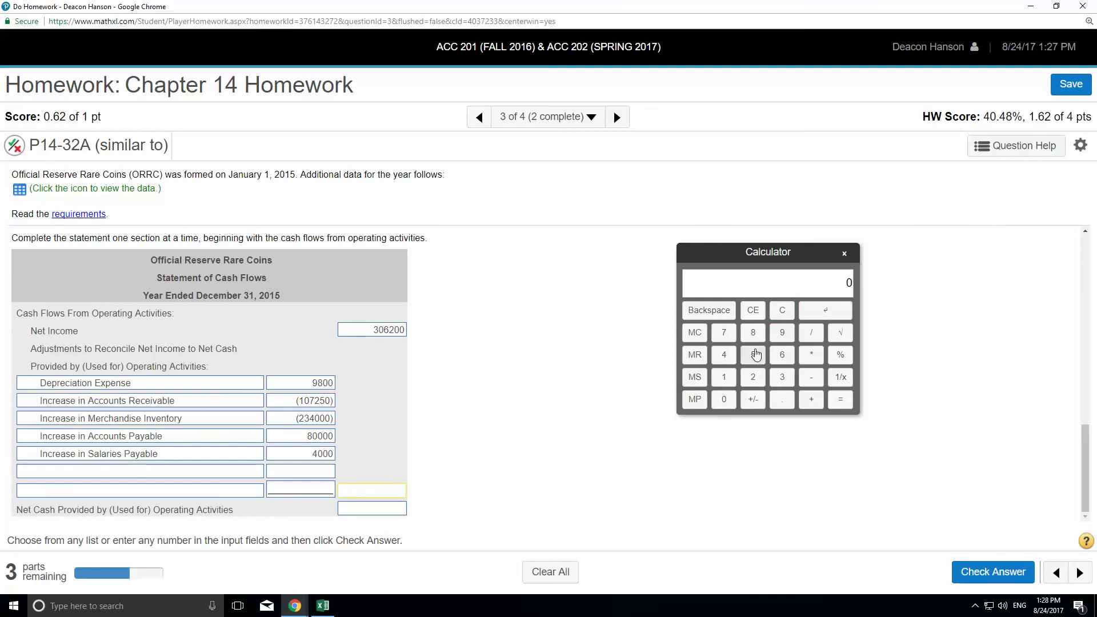
click(799, 284)
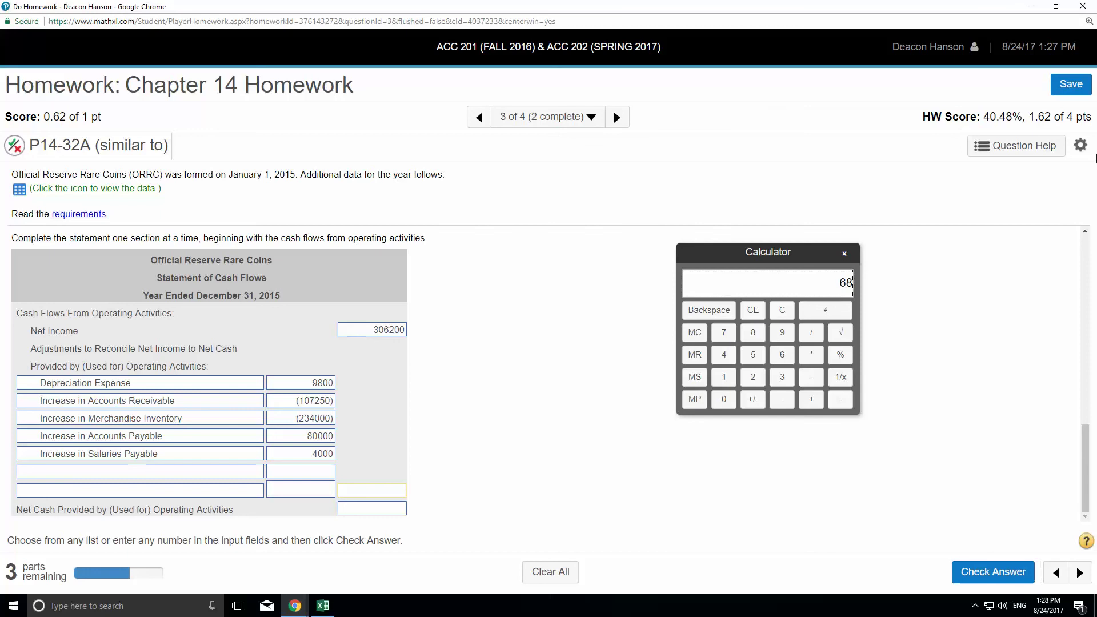
text(98000)
key(BackSpace)
text(-107250)
key(Return)
text(-234000)
key(Return)
text(+80000)
key(Return)
text(+4000)
click(840, 399)
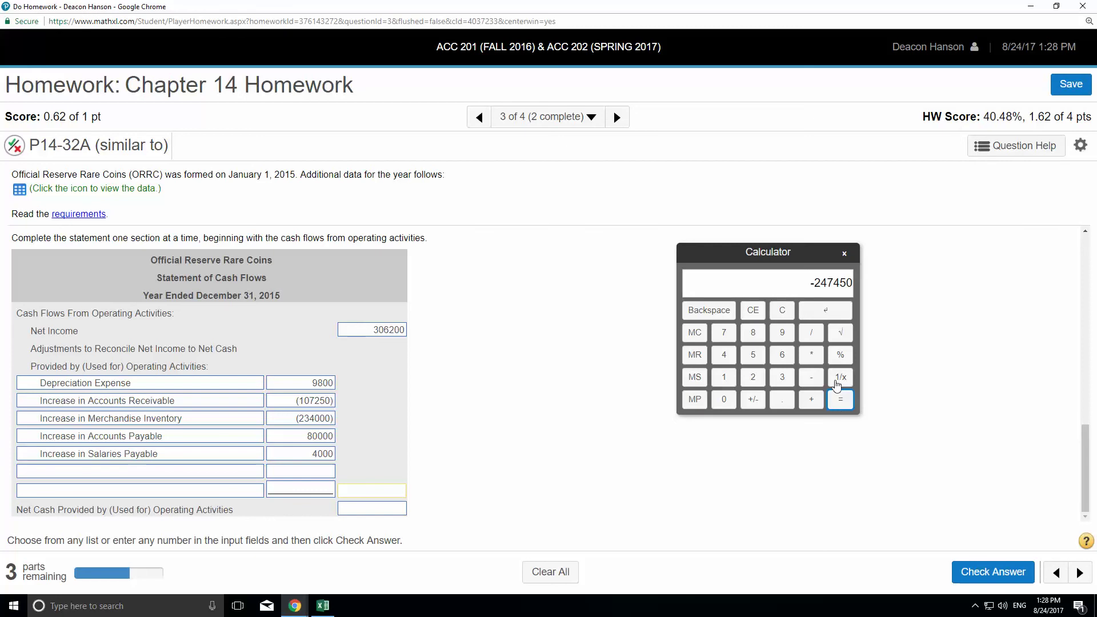
Transfer the calculated adjustment total into the operating activities subtotal as (247450).
click(786, 290)
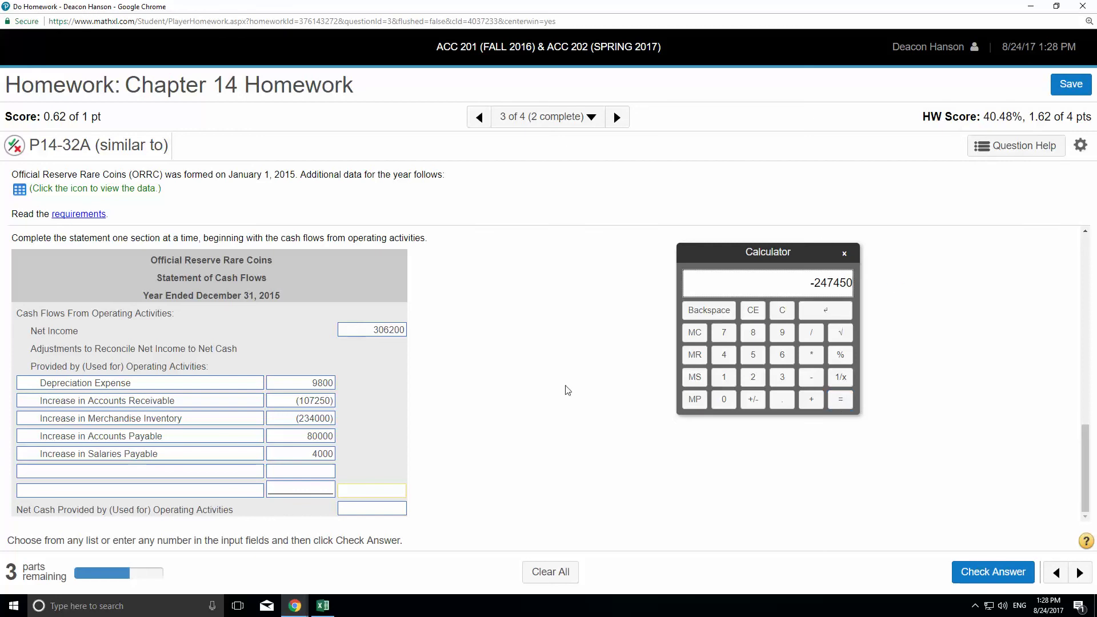
click(368, 491)
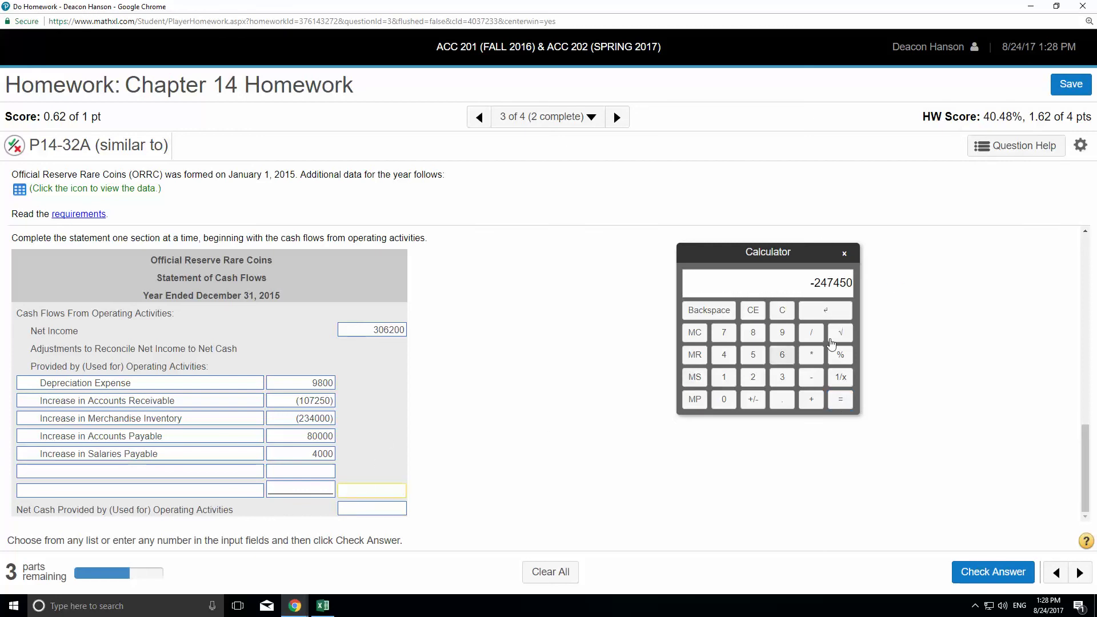
click(834, 316)
text())
Calculate 306200 - 247450 and enter 58750 as Net Cash Provided by Operating Activities.
click(780, 317)
click(782, 291)
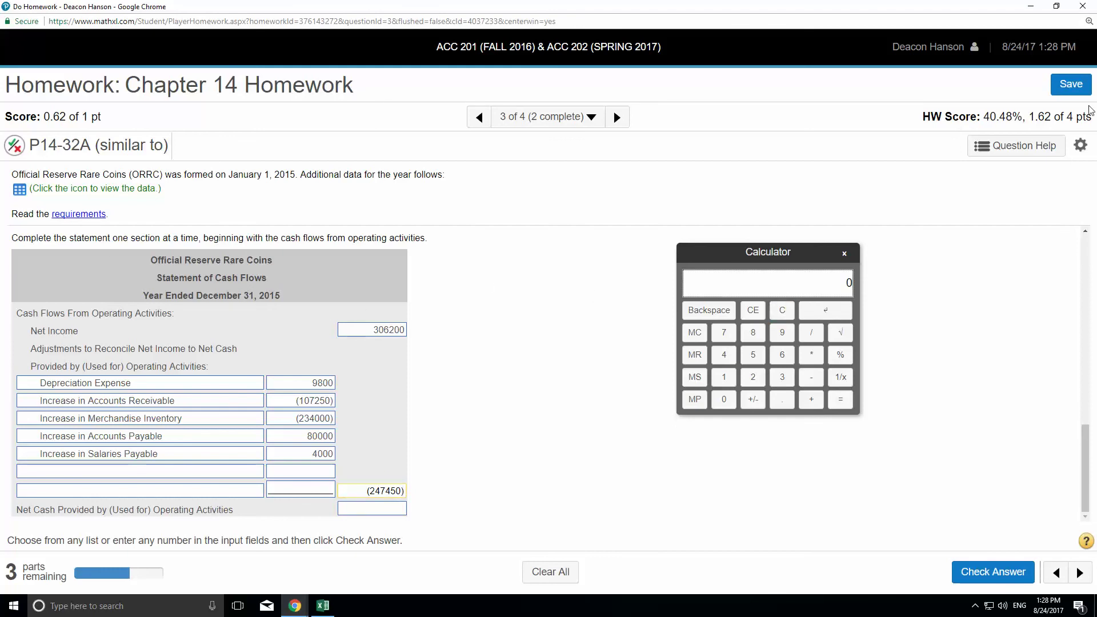
text(306200)
key(minus)
text(247450)
click(840, 399)
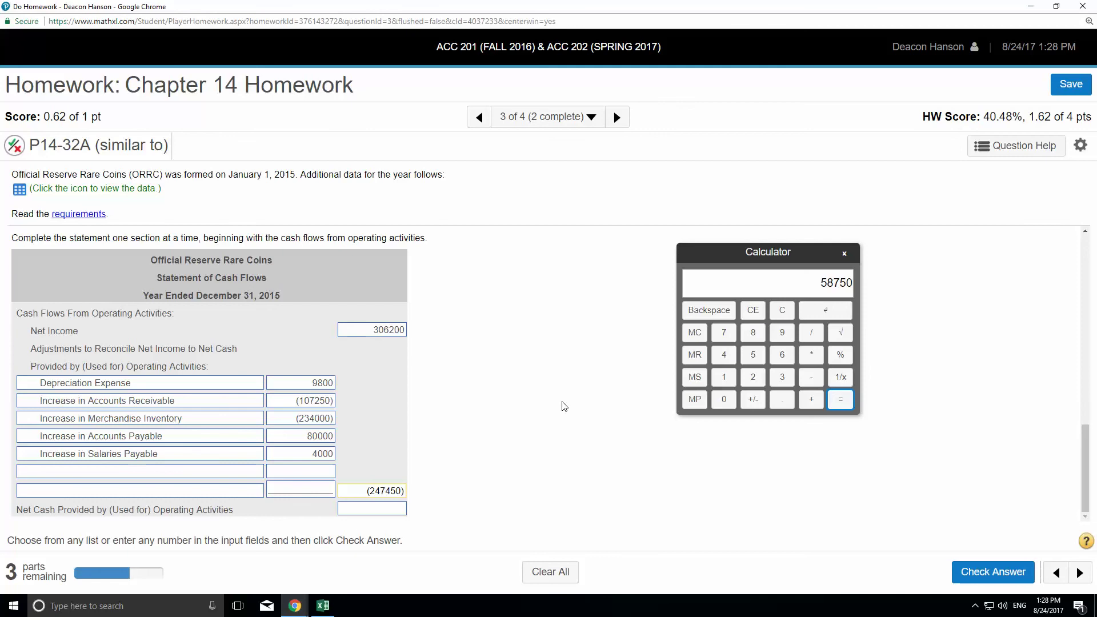
click(398, 508)
click(845, 311)
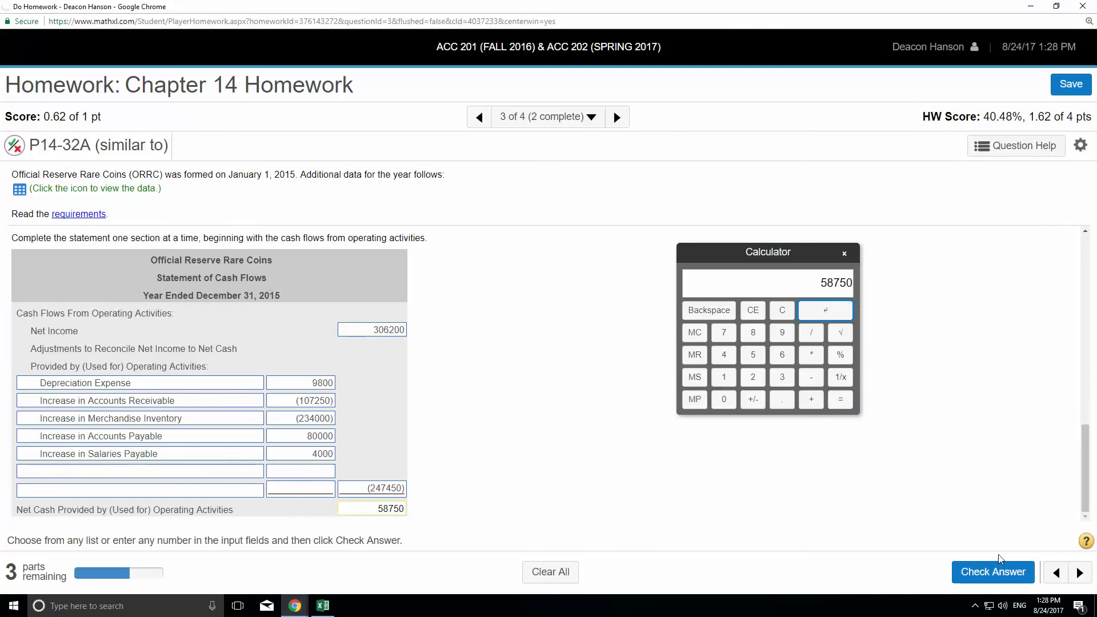
Submit the operating activities section for checking, dismiss the feedback and close the calculator.
click(1004, 575)
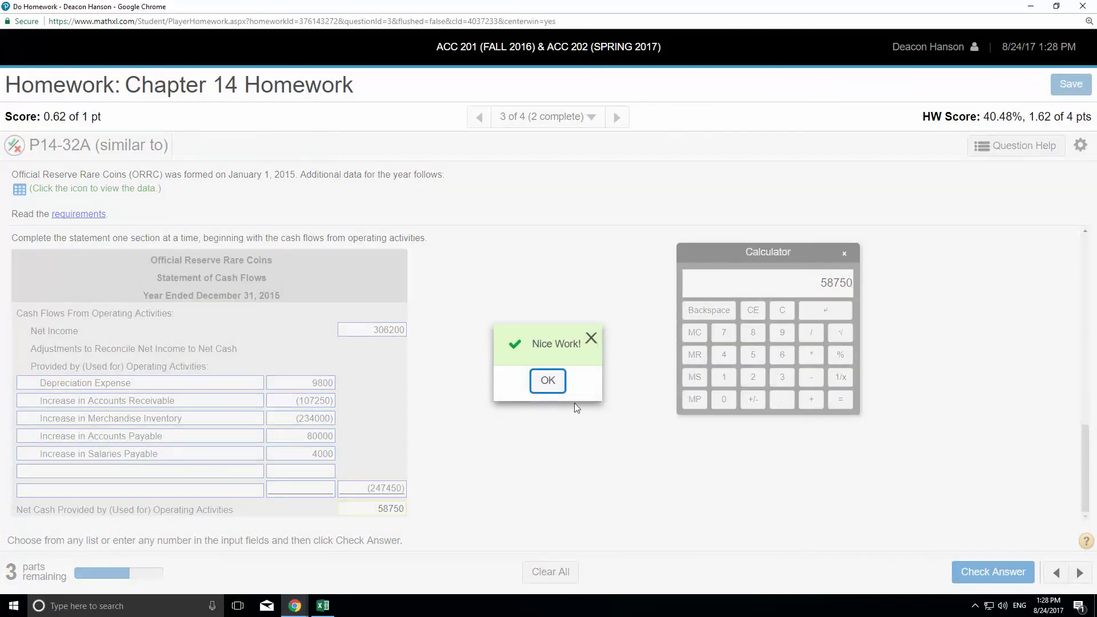
click(547, 382)
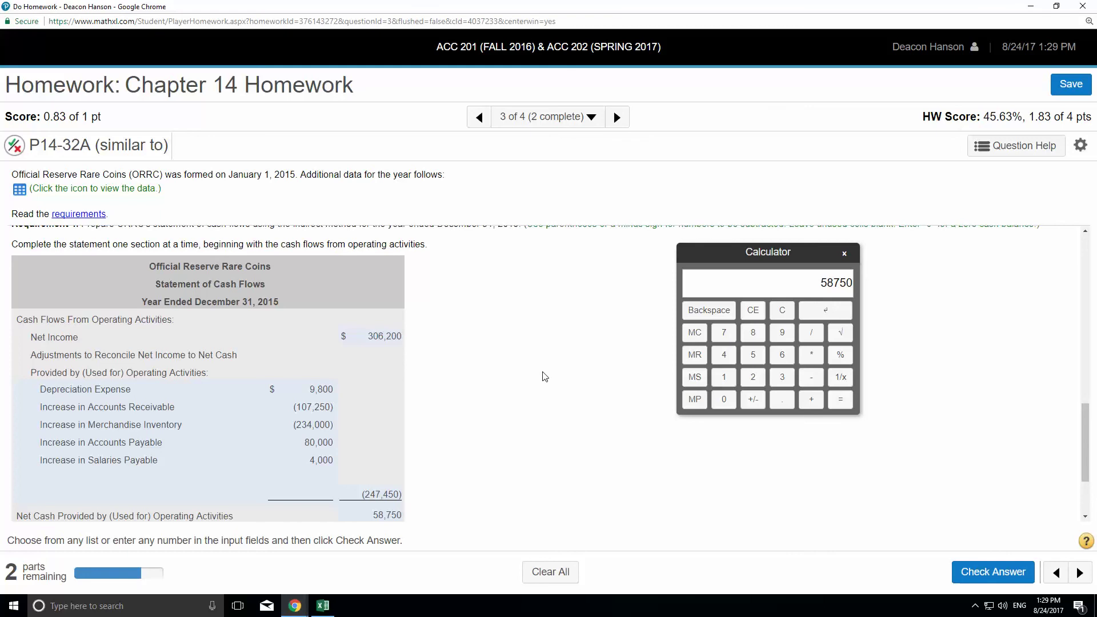
click(844, 254)
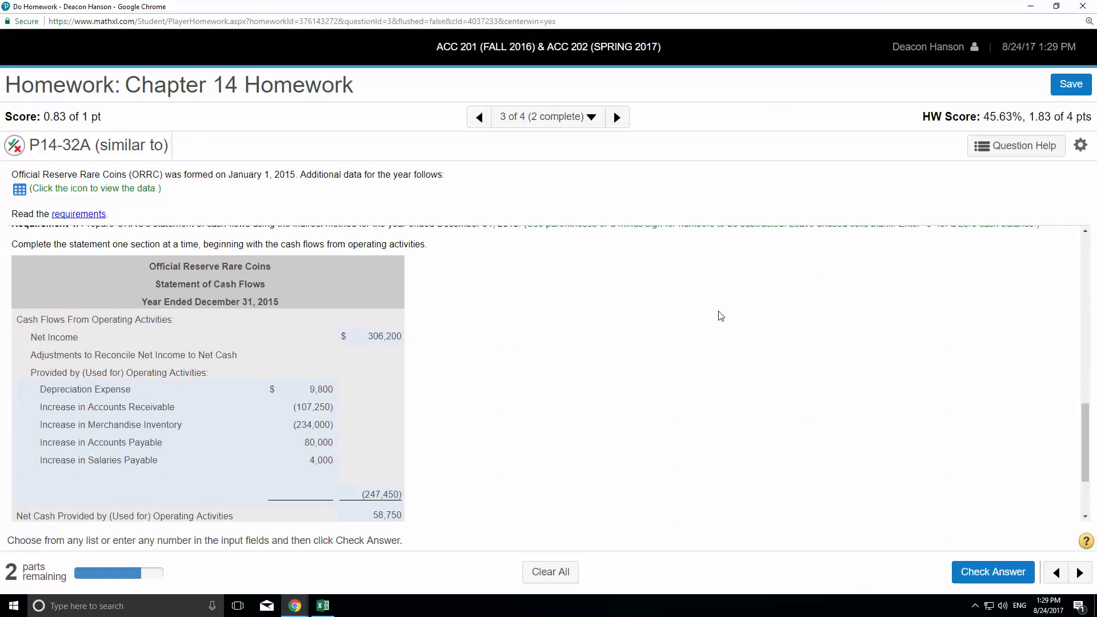
Examine the balance sheet, income statement and additional data table for transactions relevant to the investing activities section.
scroll(667, 337, down, 3)
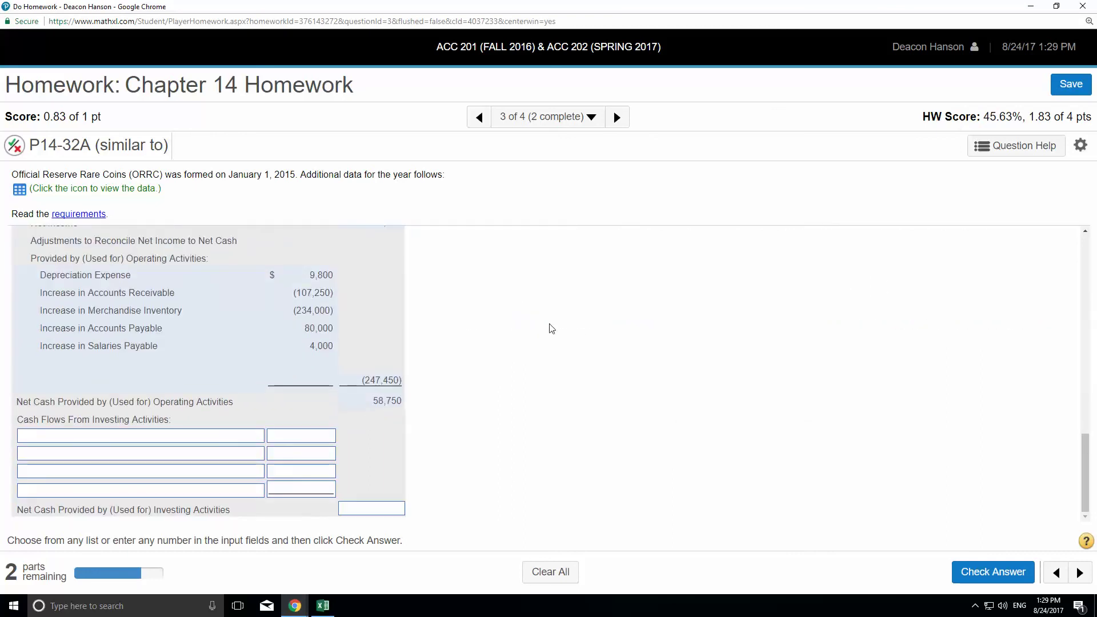
scroll(389, 348, up, 5)
scroll(400, 347, up, 3)
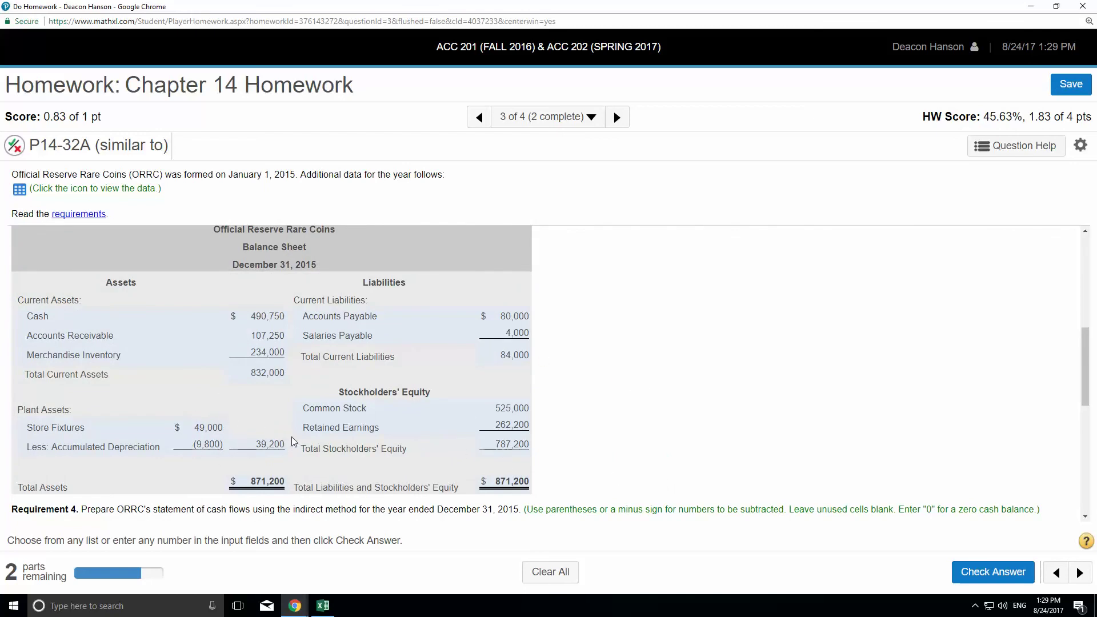
scroll(291, 437, up, 7)
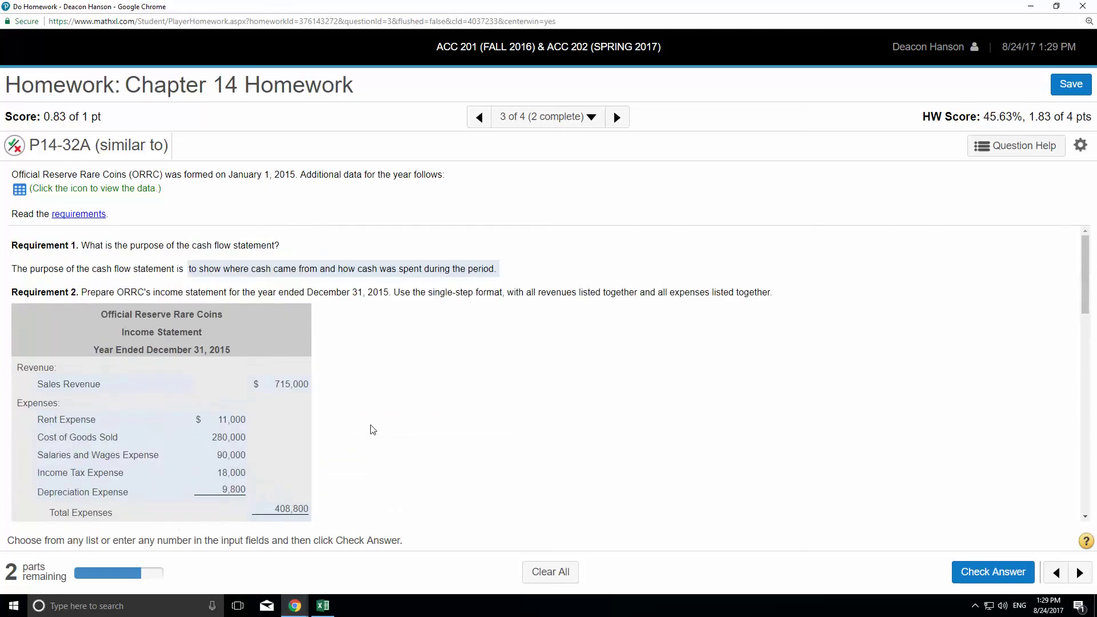
scroll(371, 428, down, 1)
scroll(372, 429, up, 1)
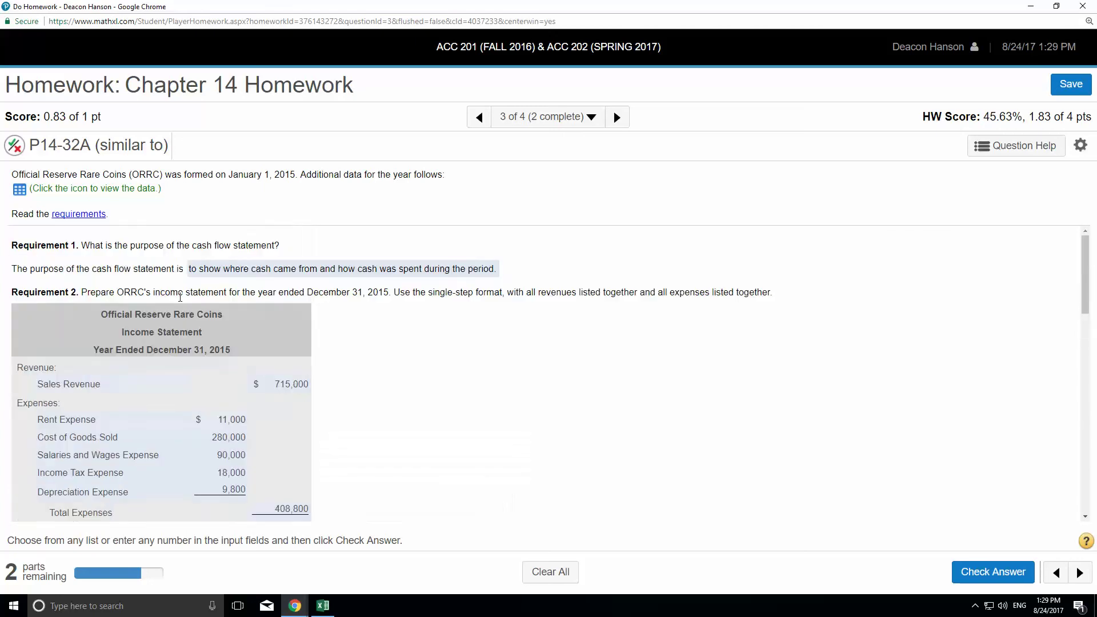
click(19, 190)
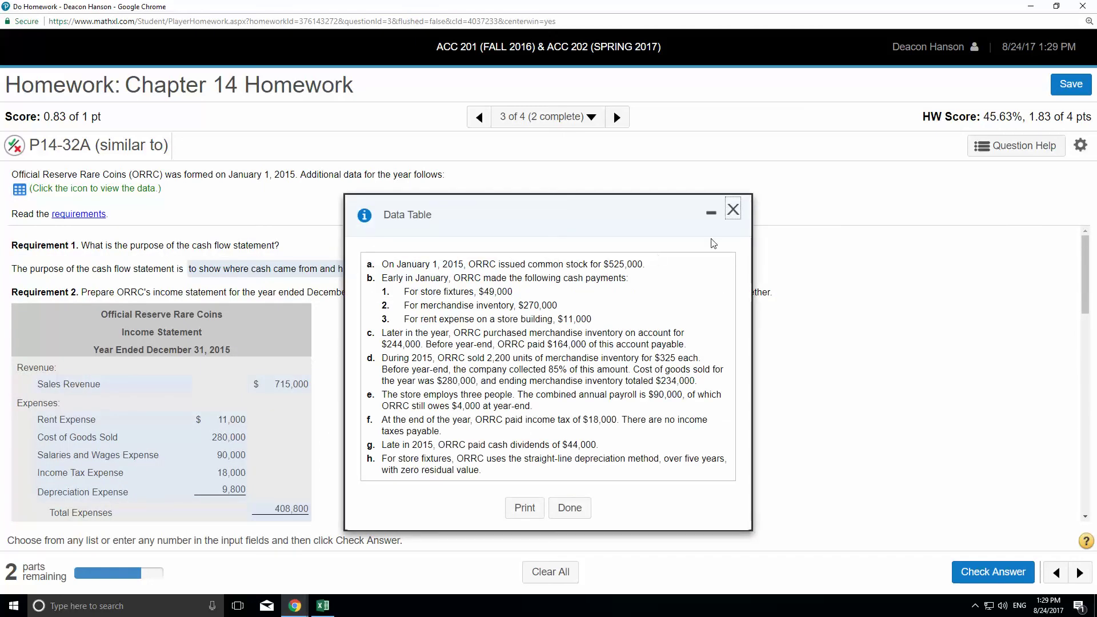
click(732, 210)
Add Cash Payment for Acquisition of Store Fixtures with (49000) as the first line of the investing activities section.
scroll(413, 424, down, 8)
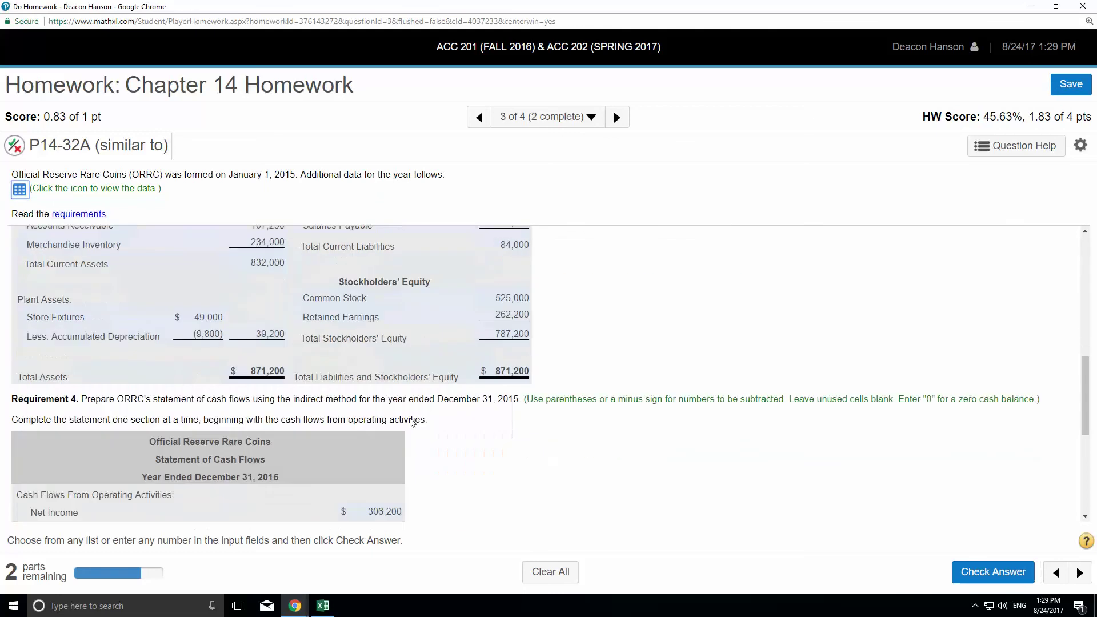
scroll(407, 419, down, 5)
click(258, 437)
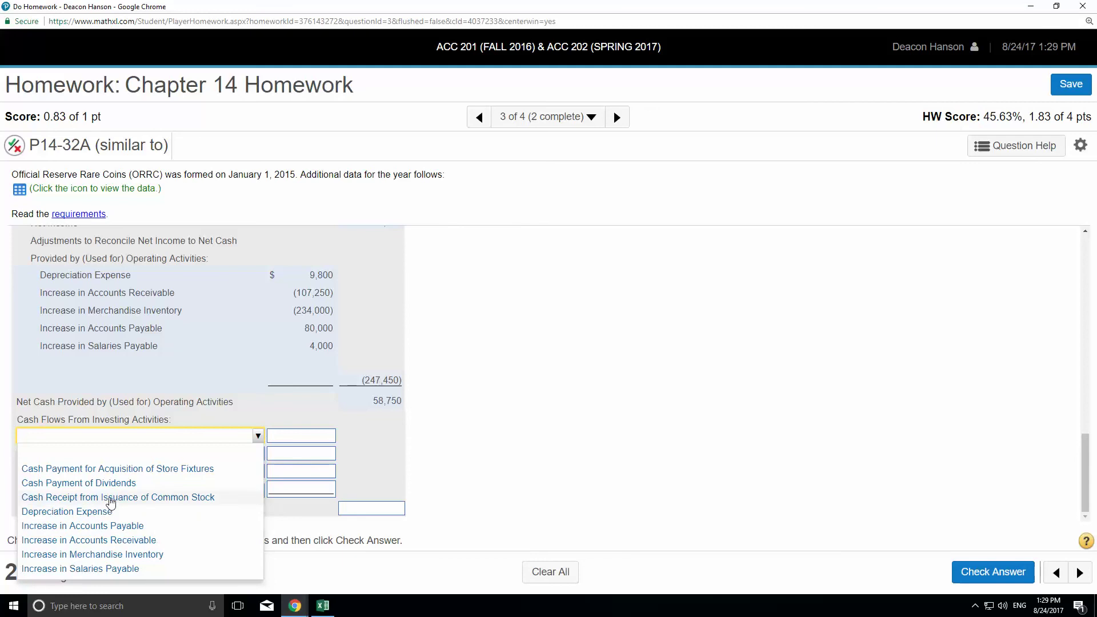
click(120, 469)
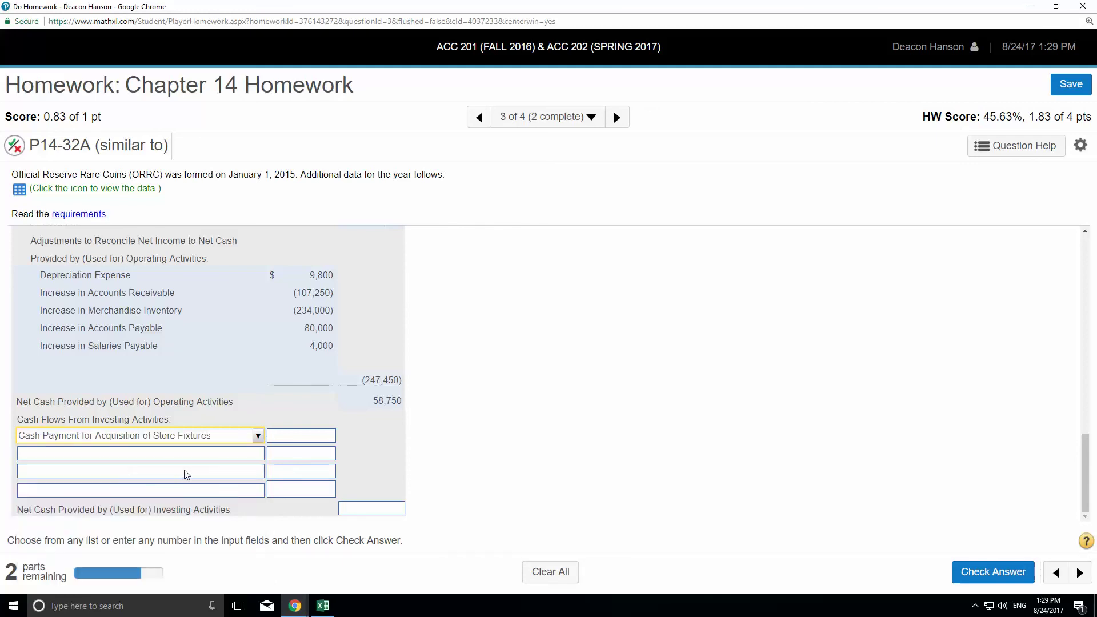
click(301, 437)
scroll(665, 461, up, 8)
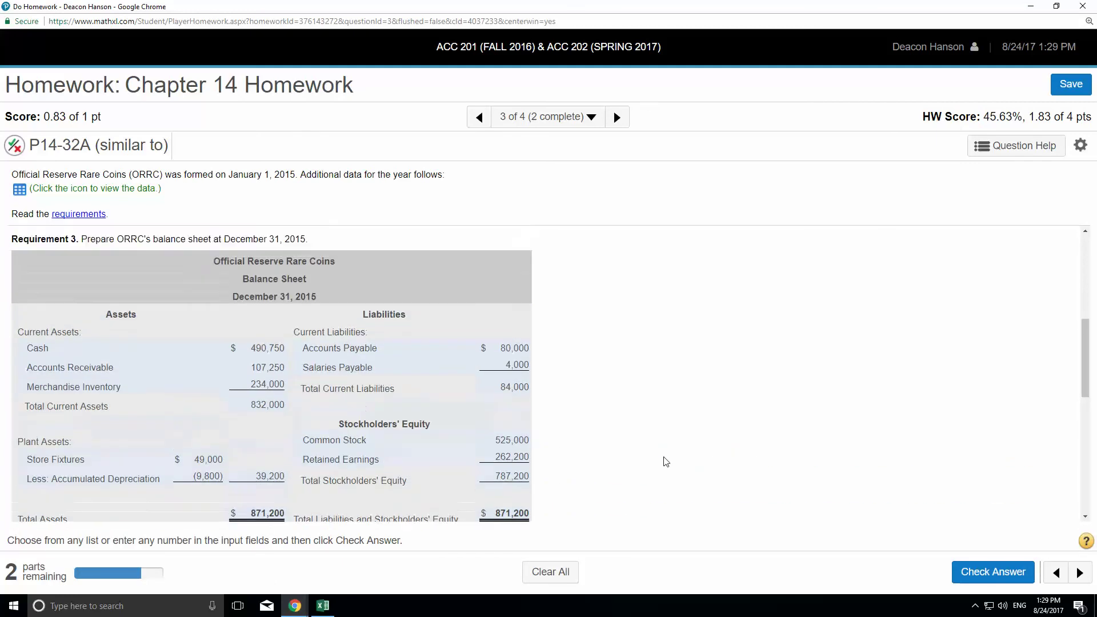
scroll(663, 461, down, 10)
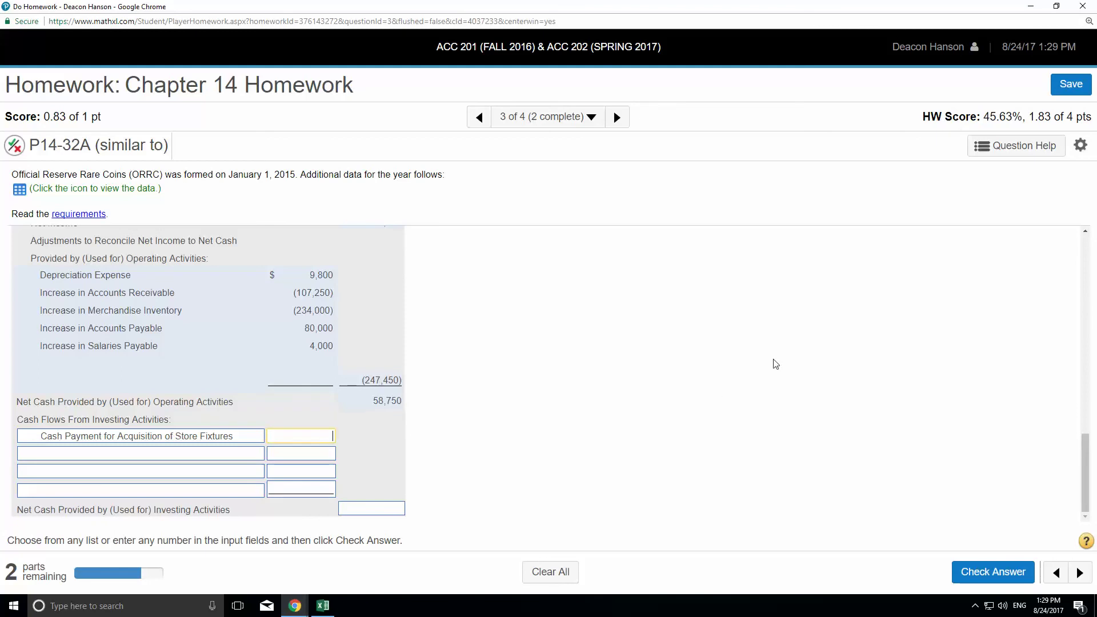
text((49000))
Enter (49000) as Net Cash Provided by Investing Activities, then submit the section for checking and dismiss the feedback.
click(399, 508)
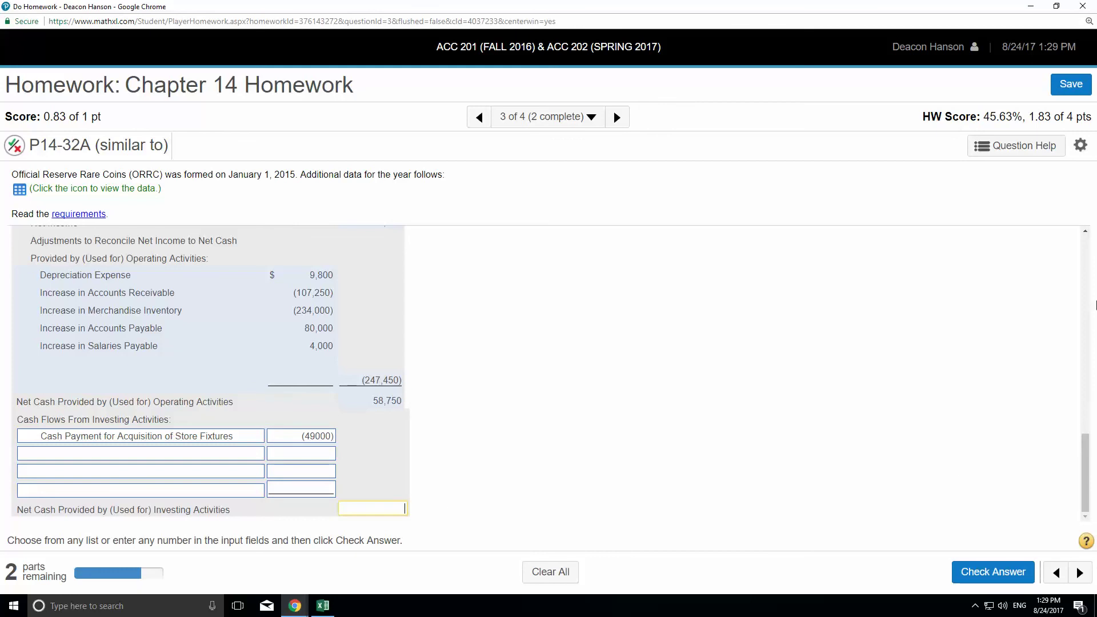
text((49000))
click(991, 573)
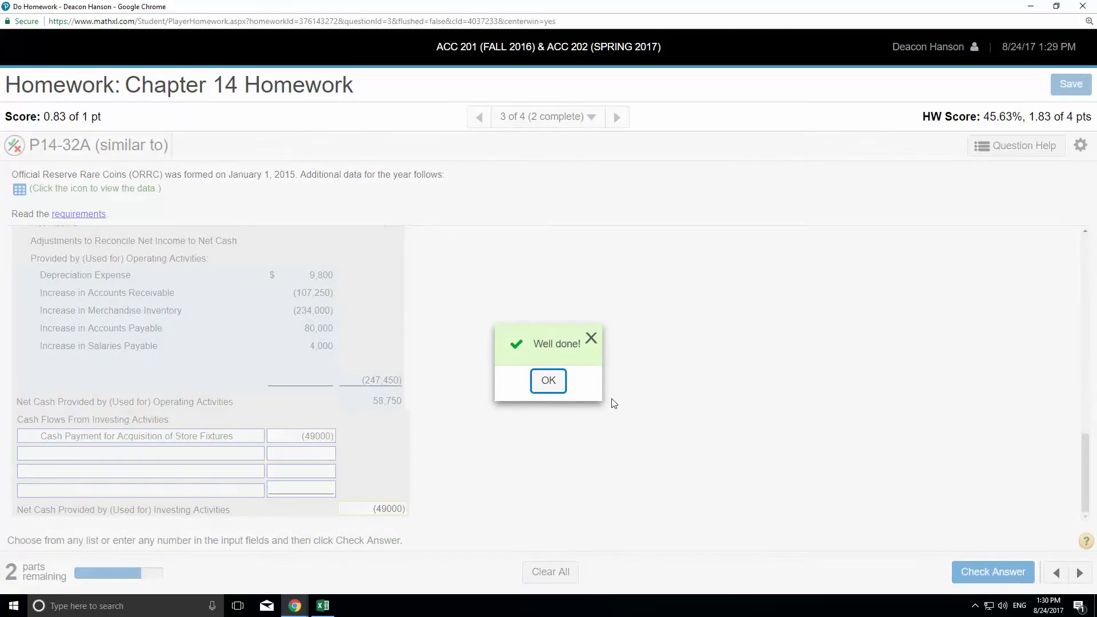
click(548, 380)
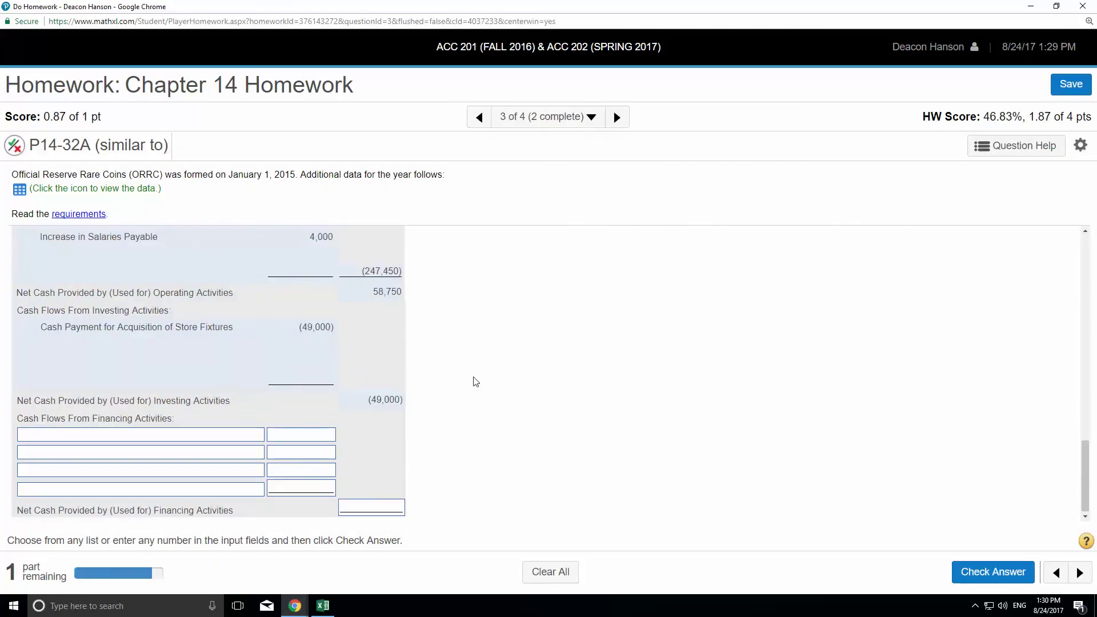
Using the additional data table, add Cash Receipt from Issuance of Common Stock with 525000 as the first financing activities line.
click(20, 190)
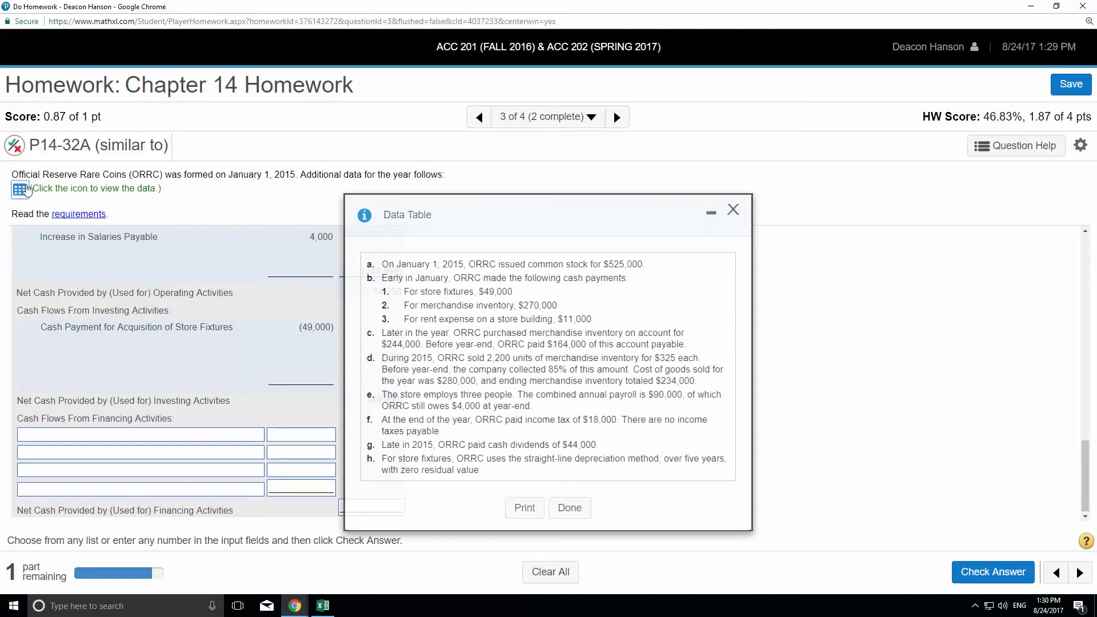
drag(461, 201, 677, 178)
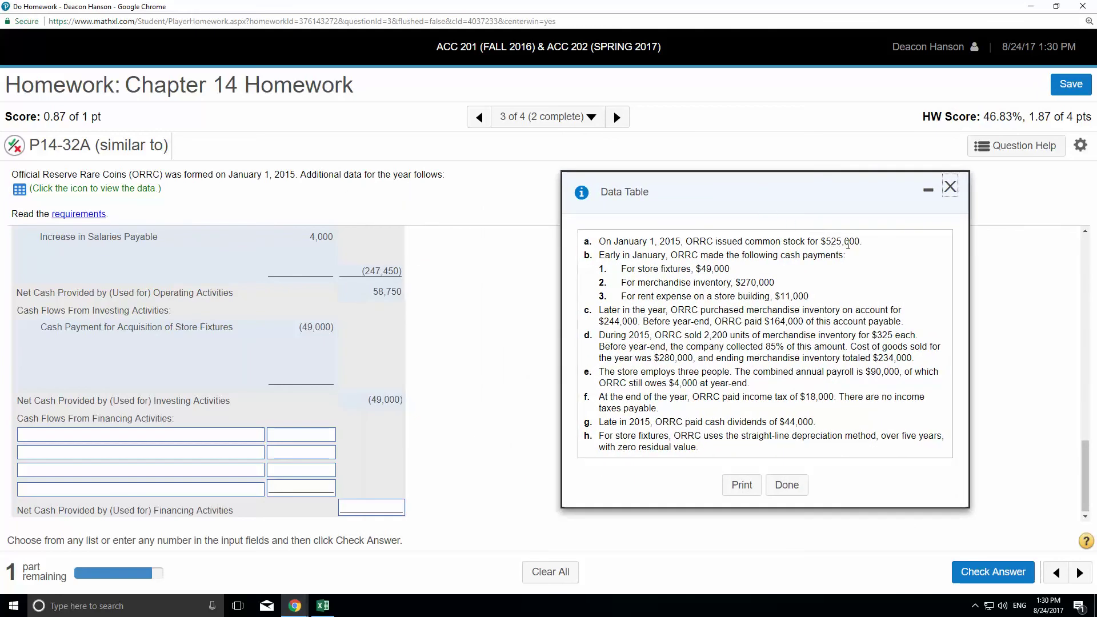
click(236, 435)
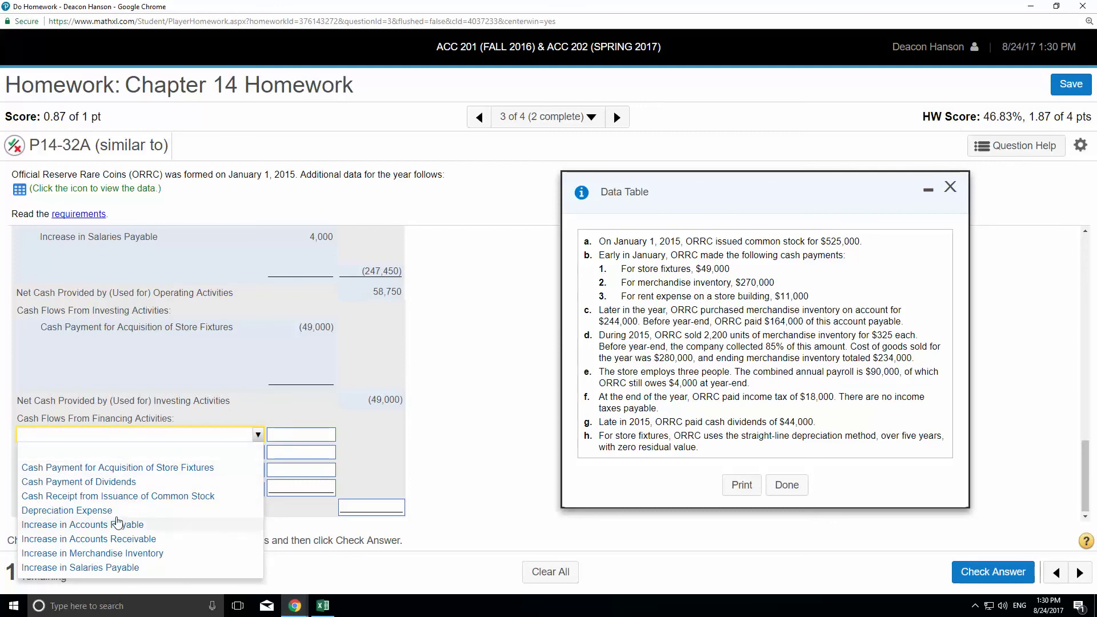
click(115, 497)
click(286, 437)
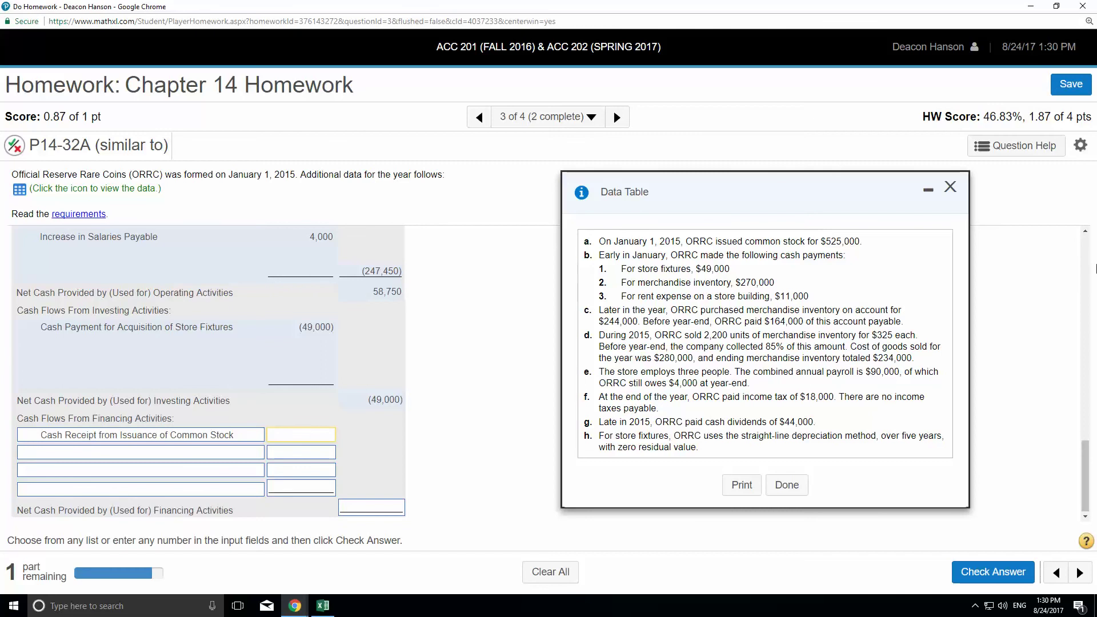
text(000)
Add Cash Payment of Dividends with (44000) as the second financing activities line and close the data table.
click(321, 451)
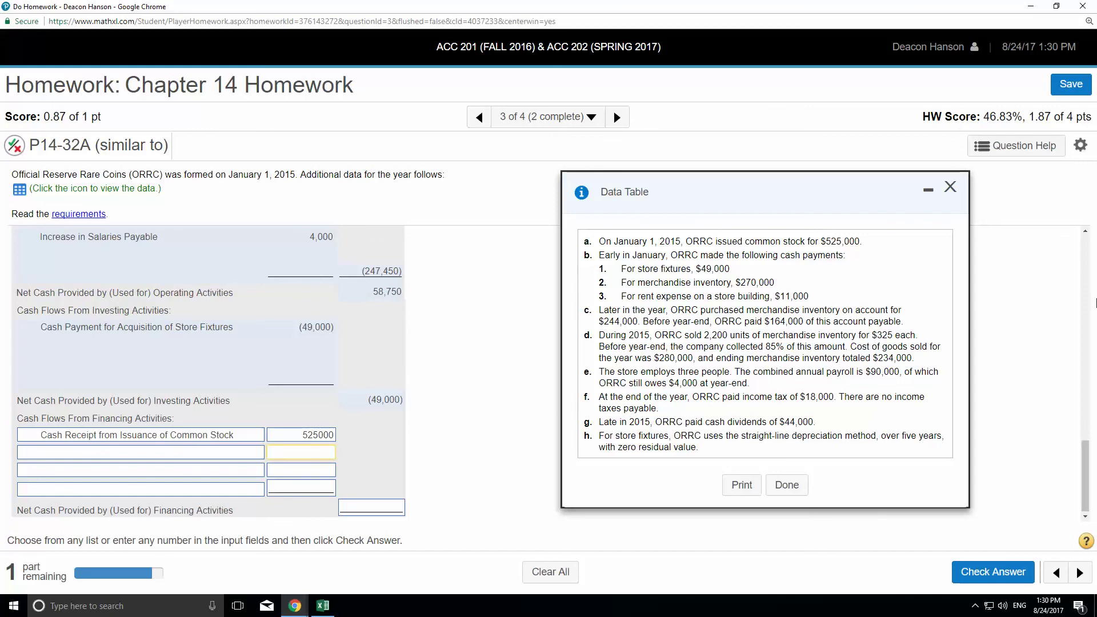
text((44000))
click(222, 455)
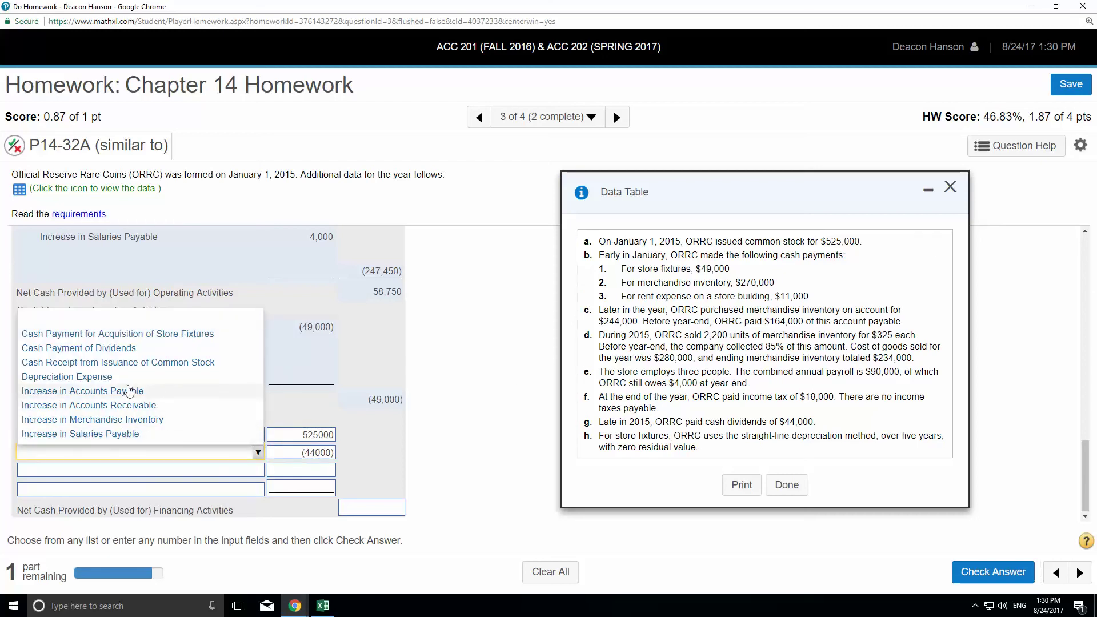
click(120, 348)
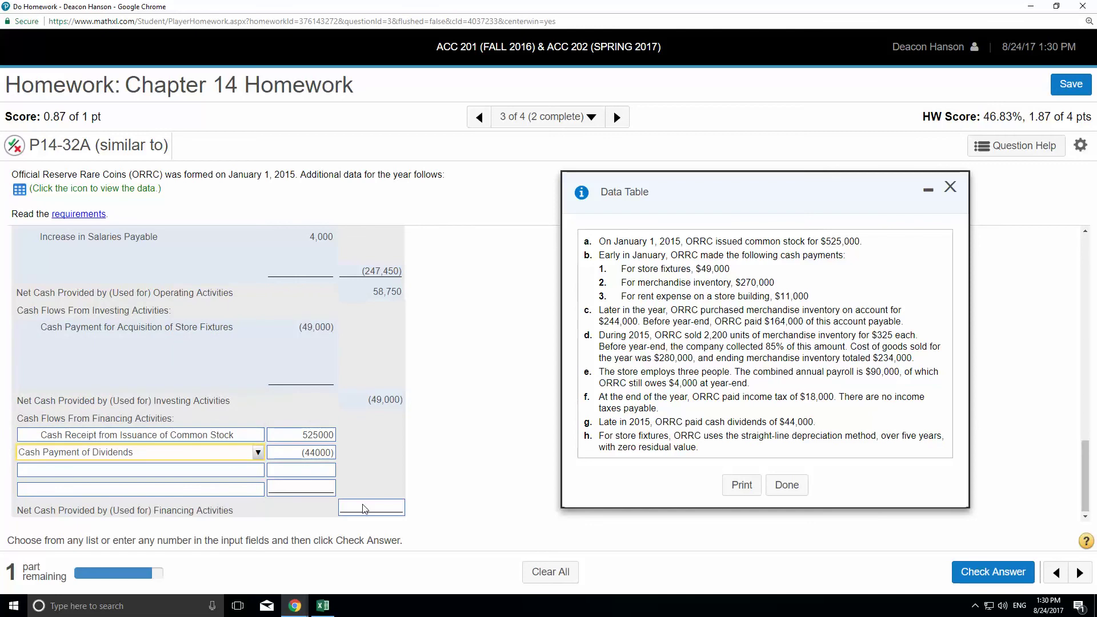
click(787, 485)
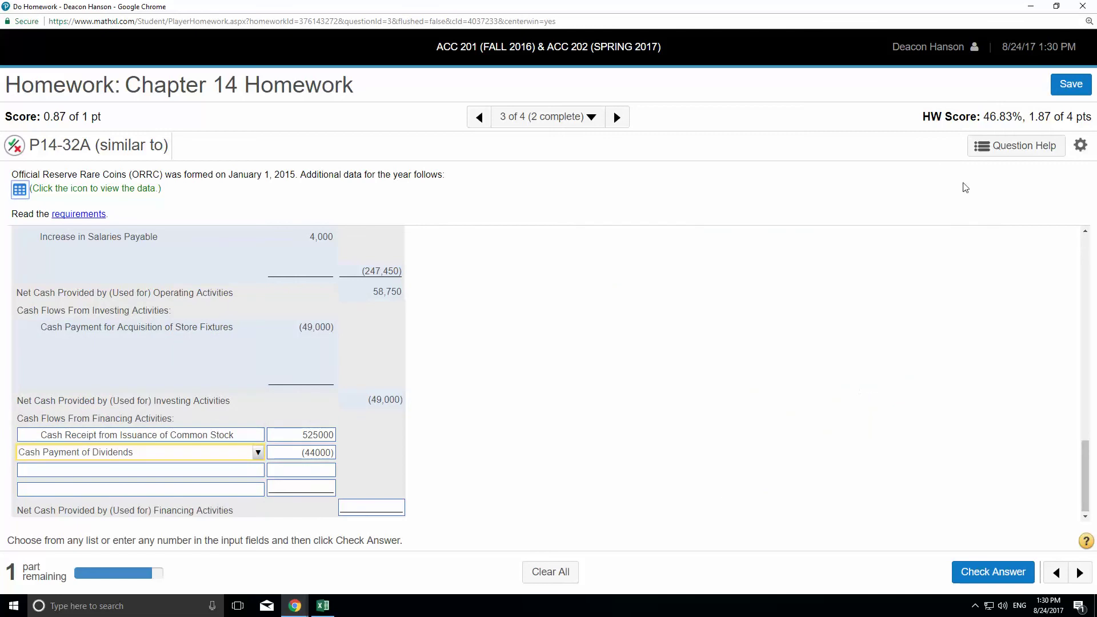
Calculate 525000 - 44000 with the homework calculator and transfer 481000 into Net Cash Provided by Financing Activities.
click(994, 148)
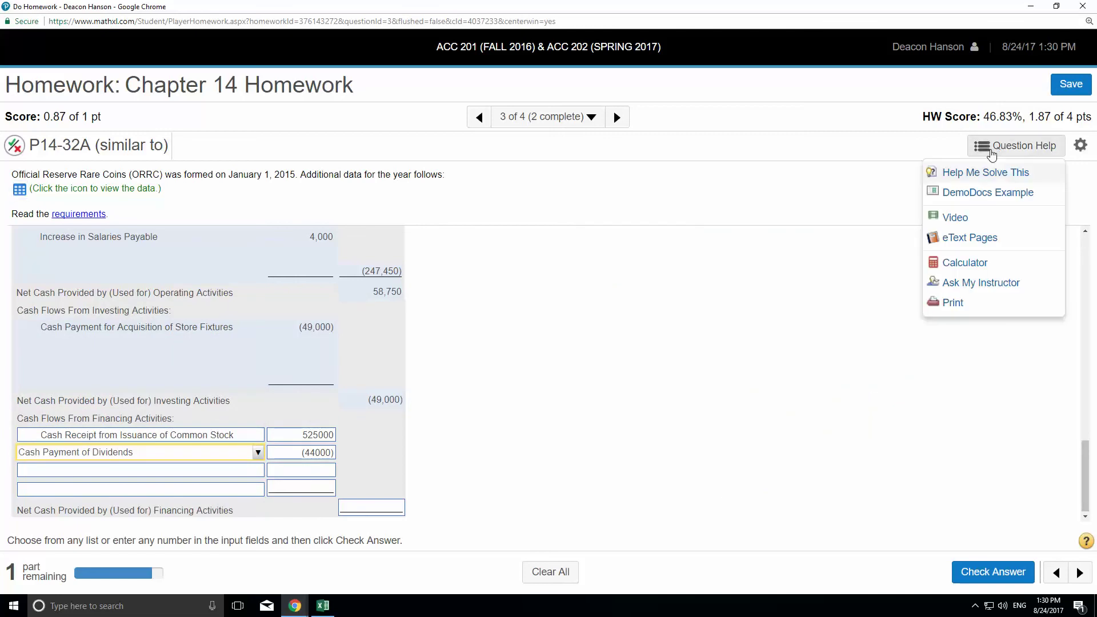
click(965, 262)
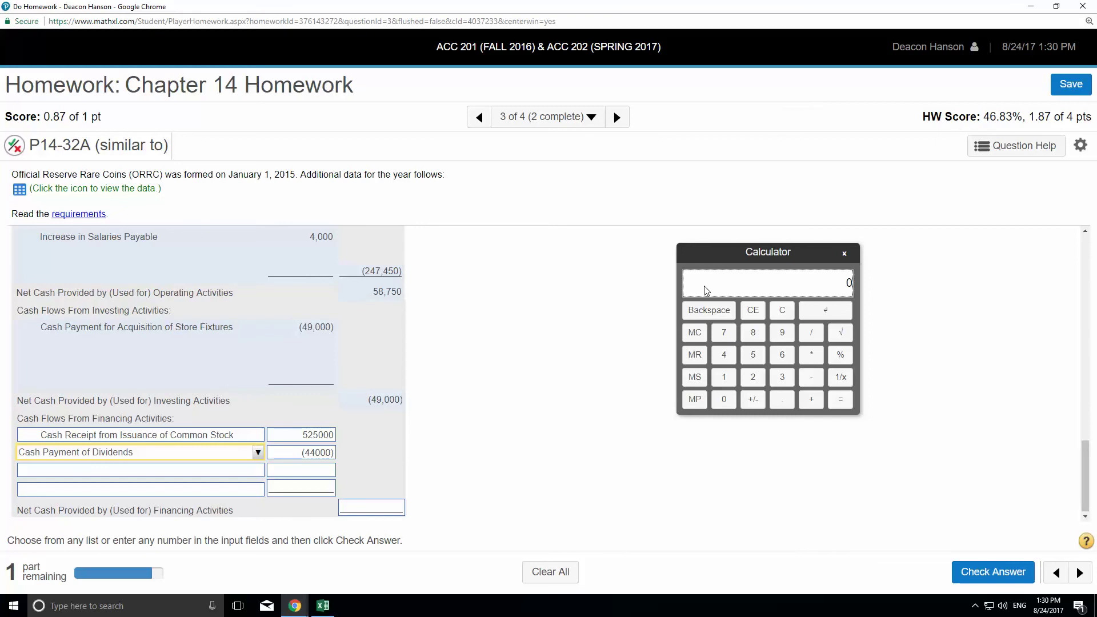
text(525000)
key(Escape)
text(44000)
click(842, 399)
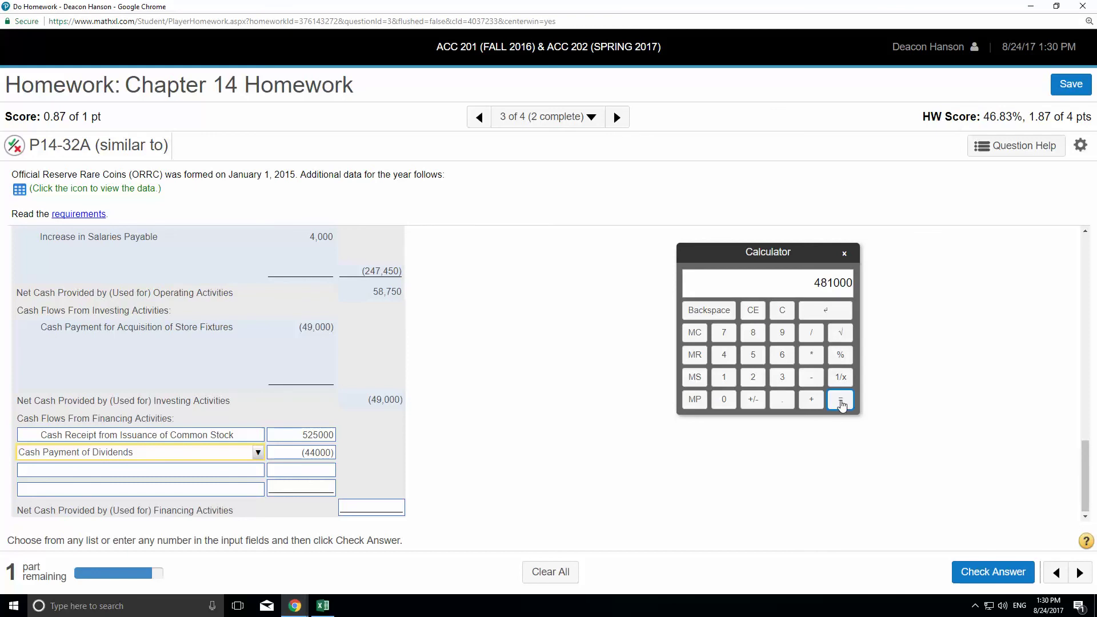
click(378, 507)
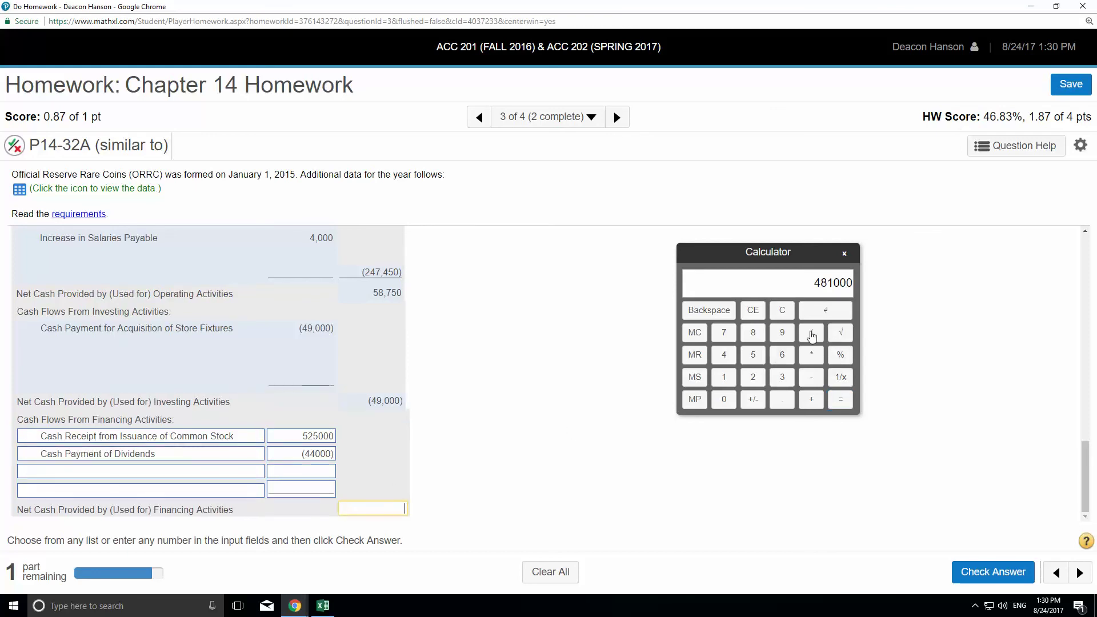
click(823, 311)
click(782, 310)
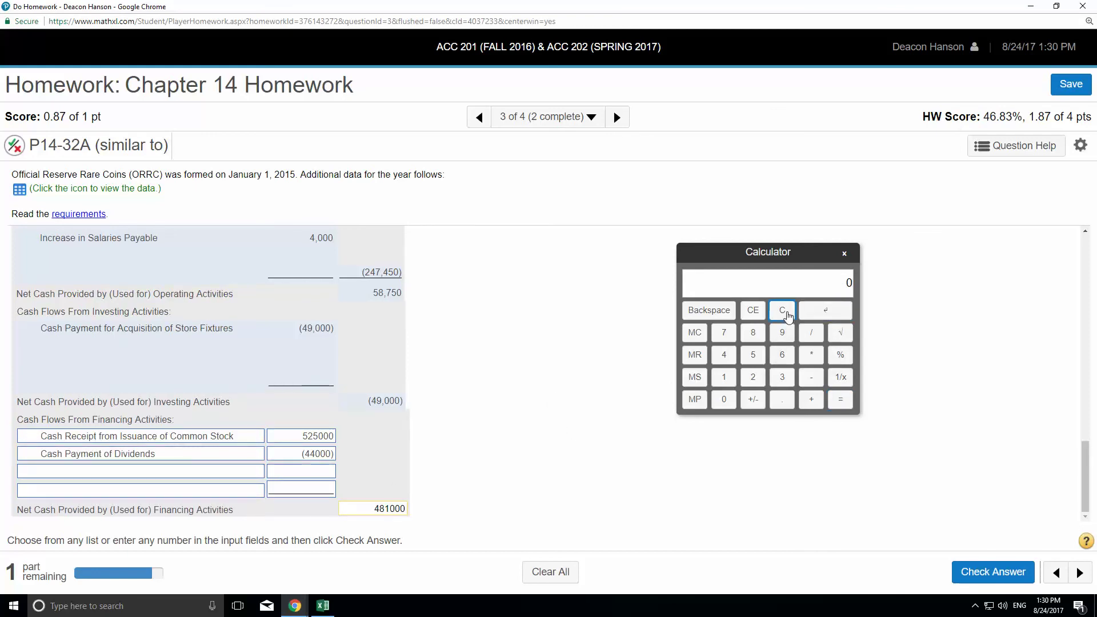
Close the calculator, submit the financing activities section for checking and dismiss the feedback.
click(844, 253)
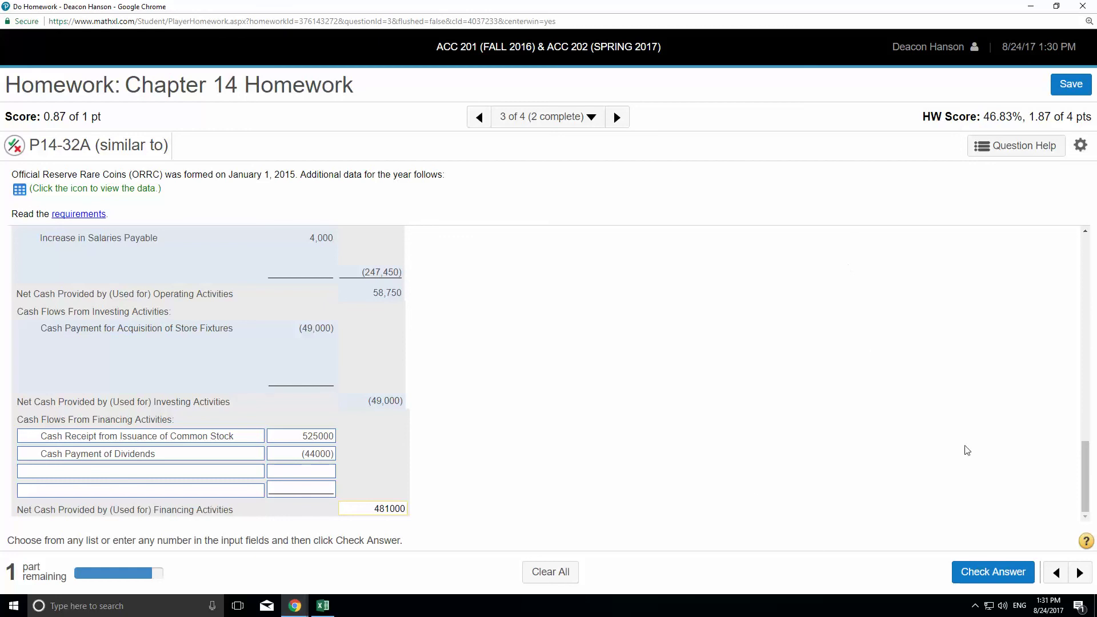
click(1003, 573)
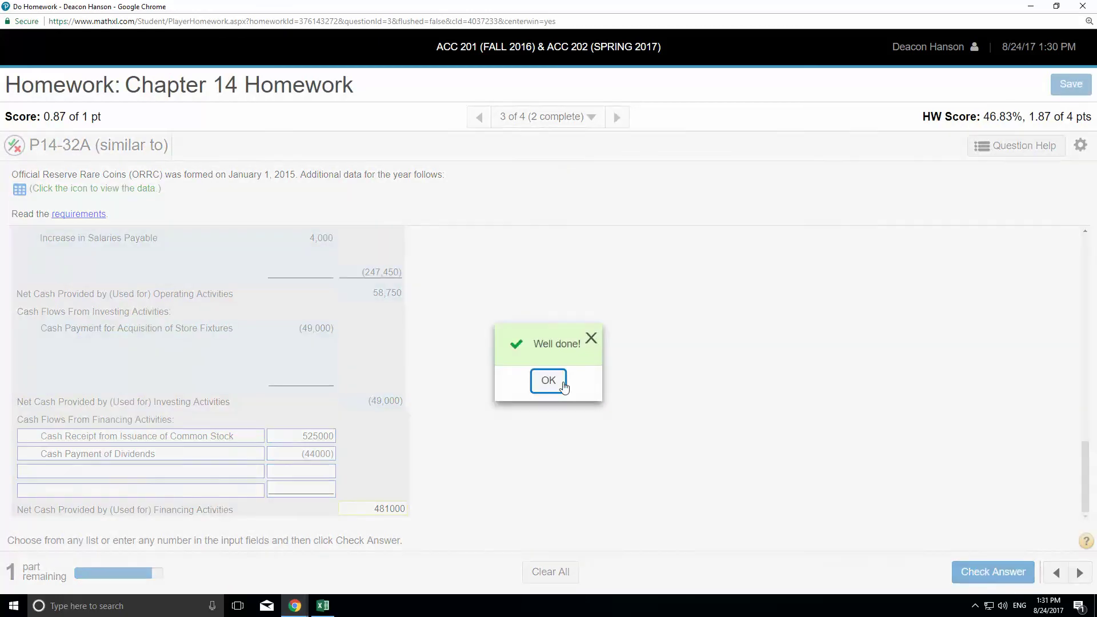
click(557, 381)
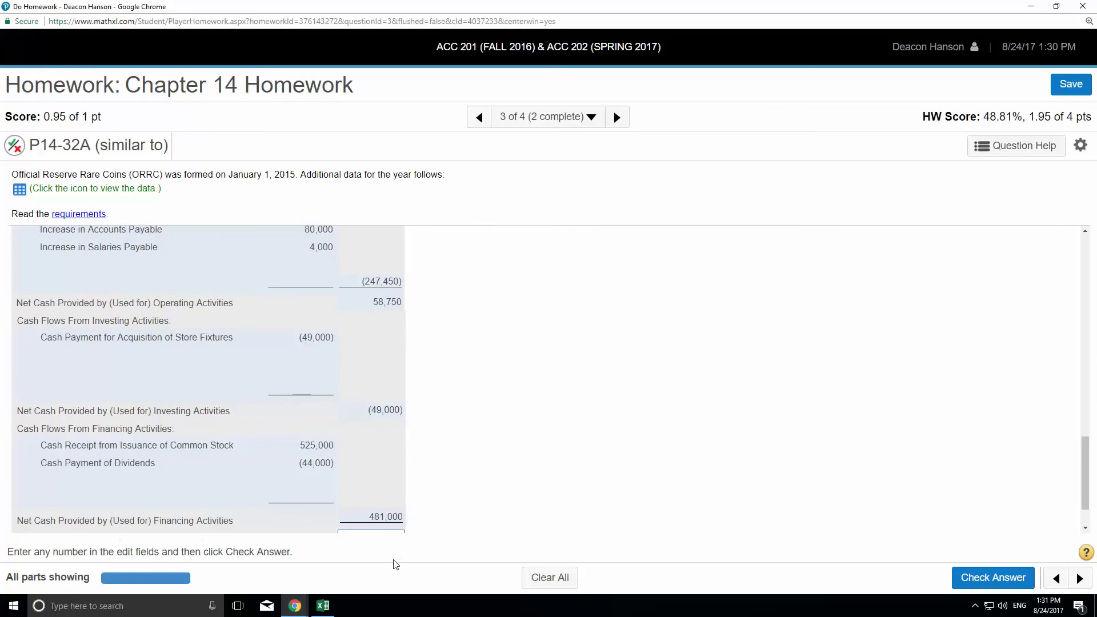
Calculate the net change in cash as 58750 - 49000 + 481000 with the homework calculator.
scroll(454, 506, down, 1)
scroll(459, 503, up, 1)
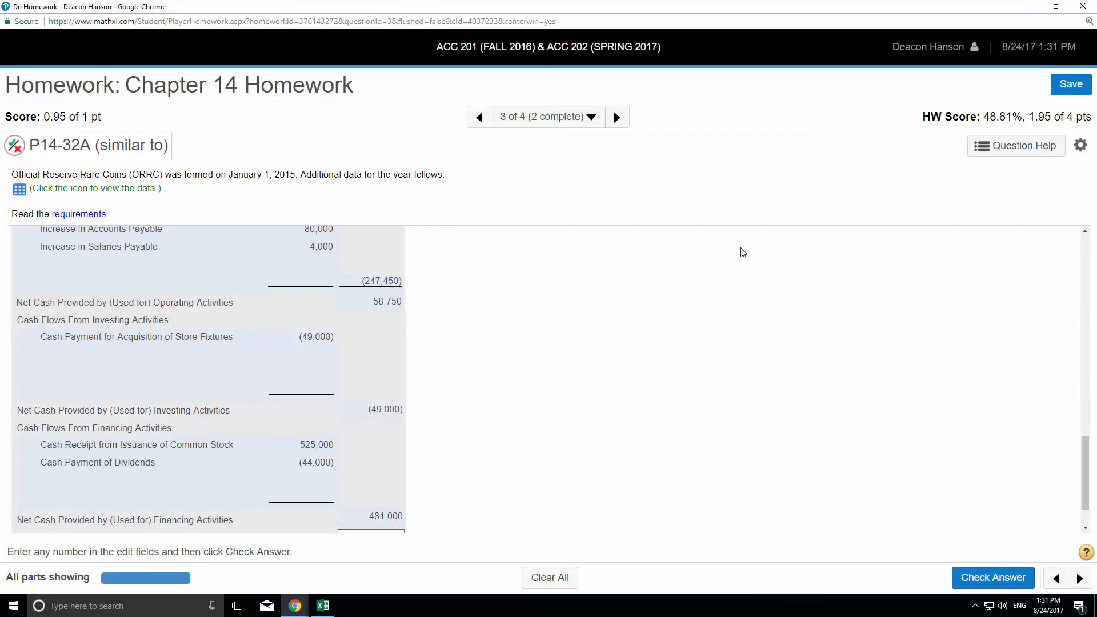
click(987, 151)
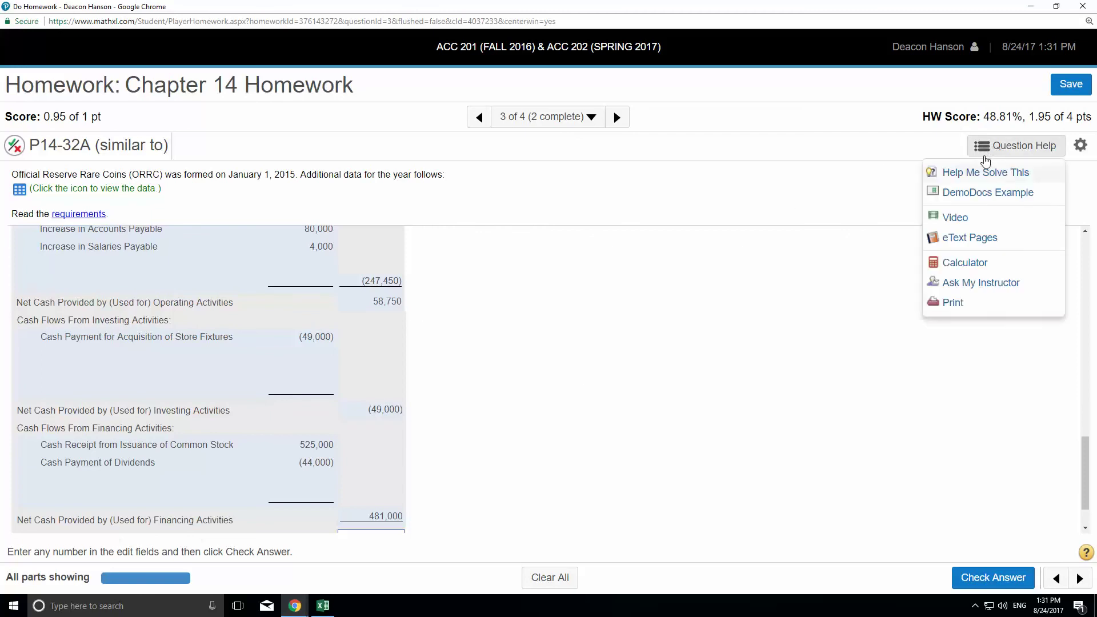
click(970, 261)
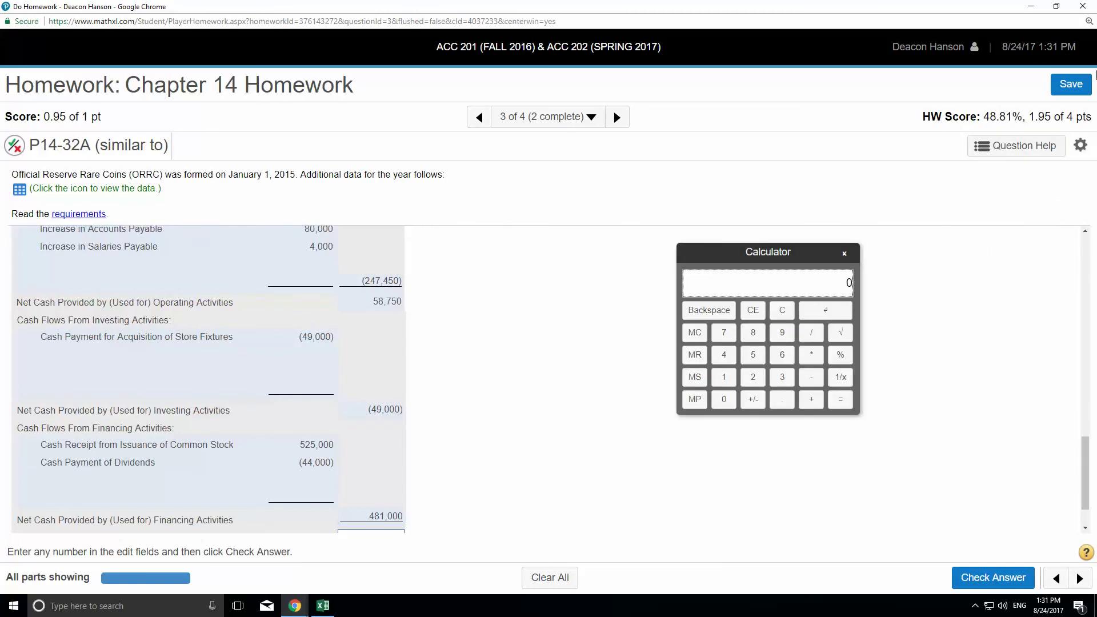
text(58750)
click(782, 310)
text(58750)
key(minus)
text(49000)
key(plus)
text(481000)
click(840, 399)
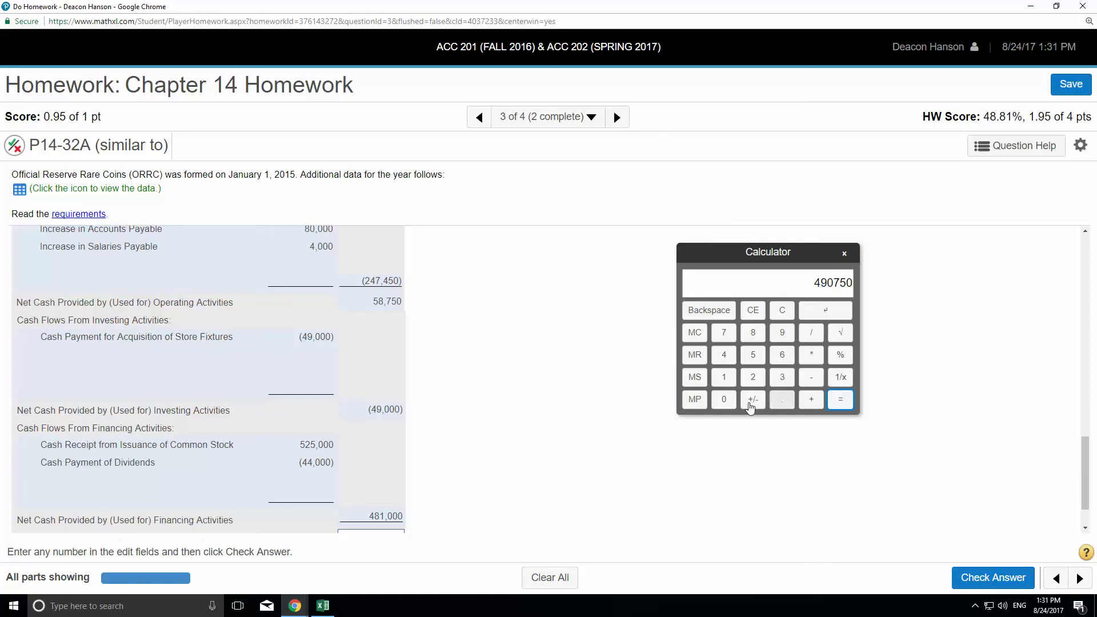
Transfer the calculated 490750 into Net Increase (Decrease) in Cash and enter 0 as the December 31, 2014 cash balance.
scroll(657, 411, down, 2)
click(400, 480)
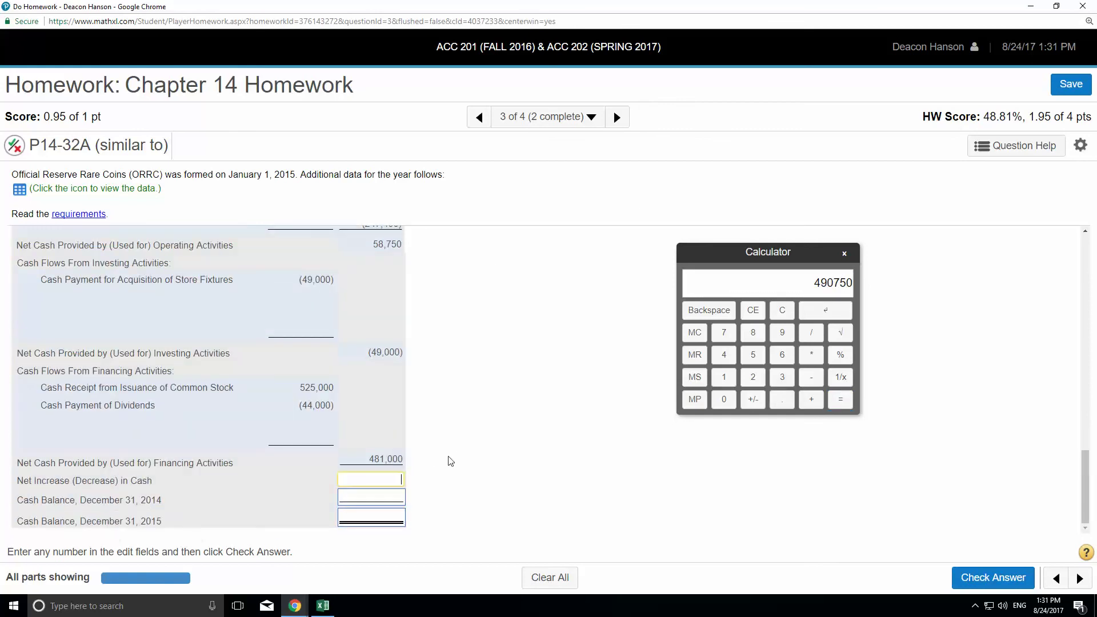
click(822, 312)
click(388, 498)
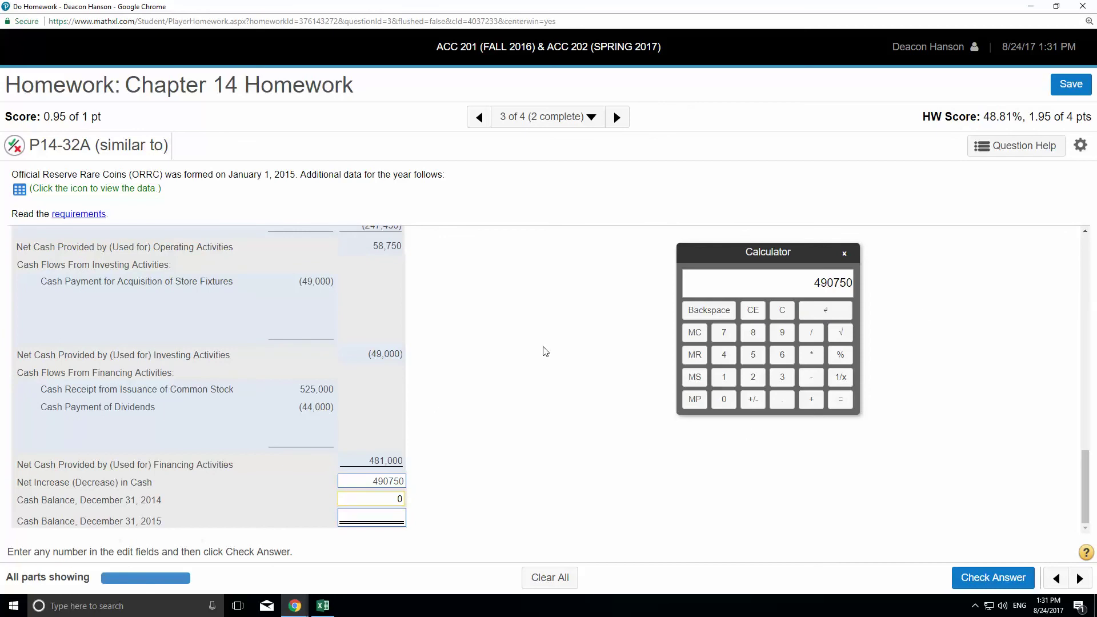
Enter 490750 as the December 31, 2015 cash balance and close the calculator.
click(360, 522)
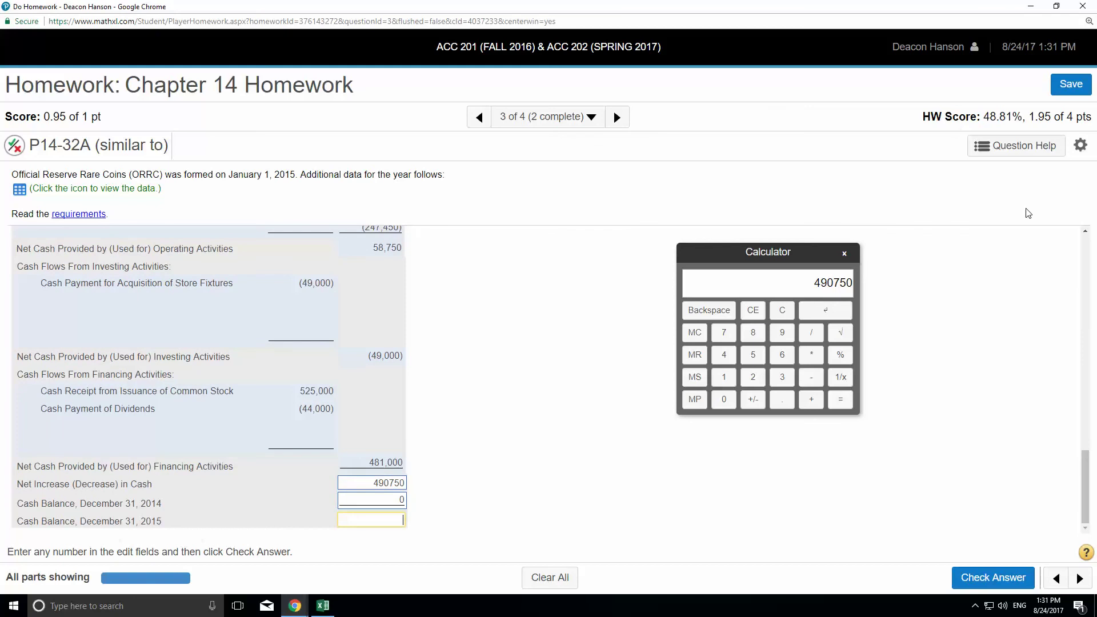
text(490750)
click(845, 254)
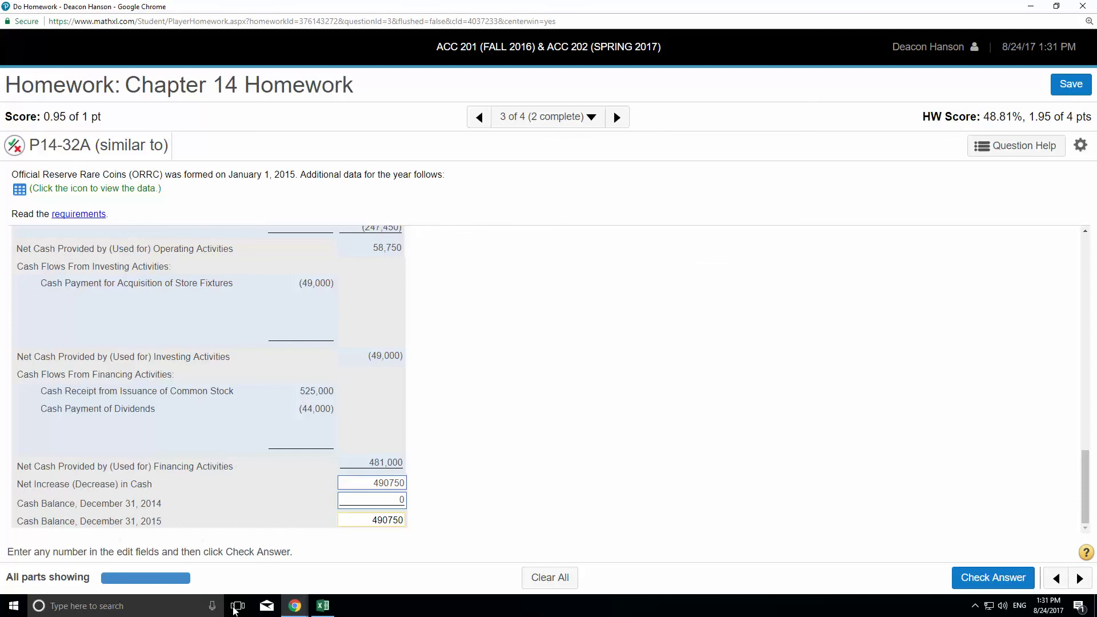
Compare the ending cash balance with the cash T-account in the Excel workbook and the Cash line of the homework's balance sheet.
click(323, 606)
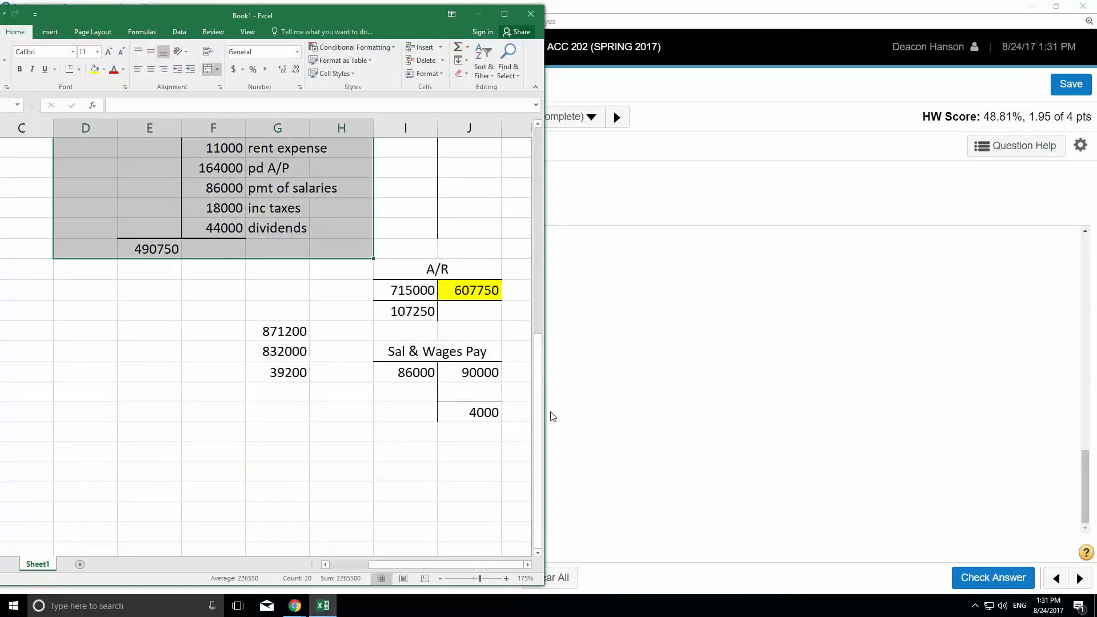
click(594, 392)
scroll(545, 392, up, 10)
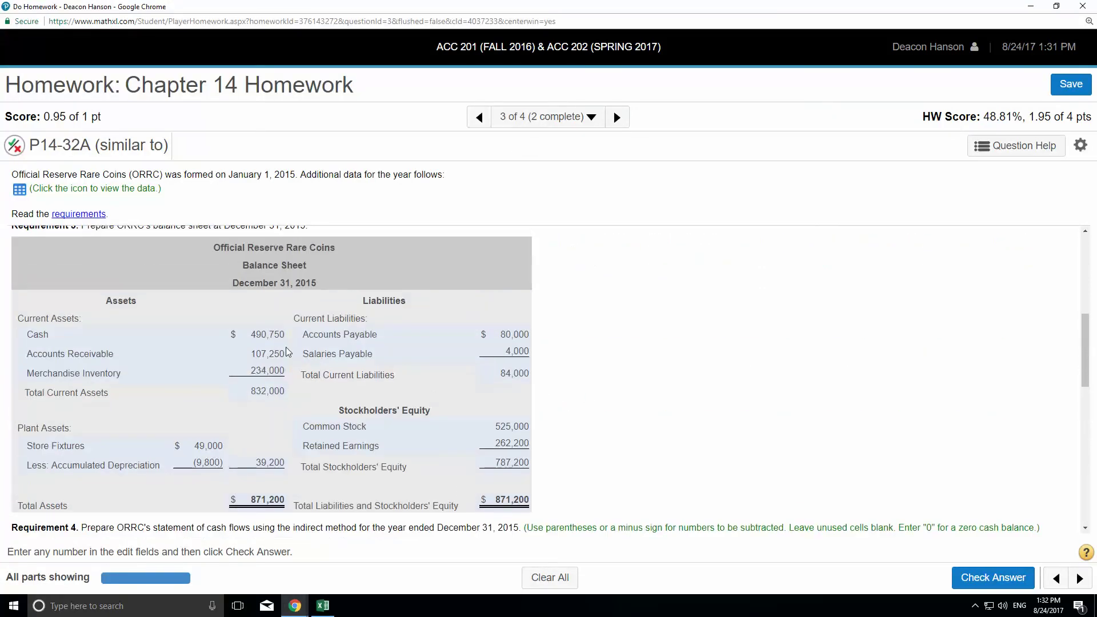
drag(252, 337, 281, 335)
scroll(537, 388, down, 8)
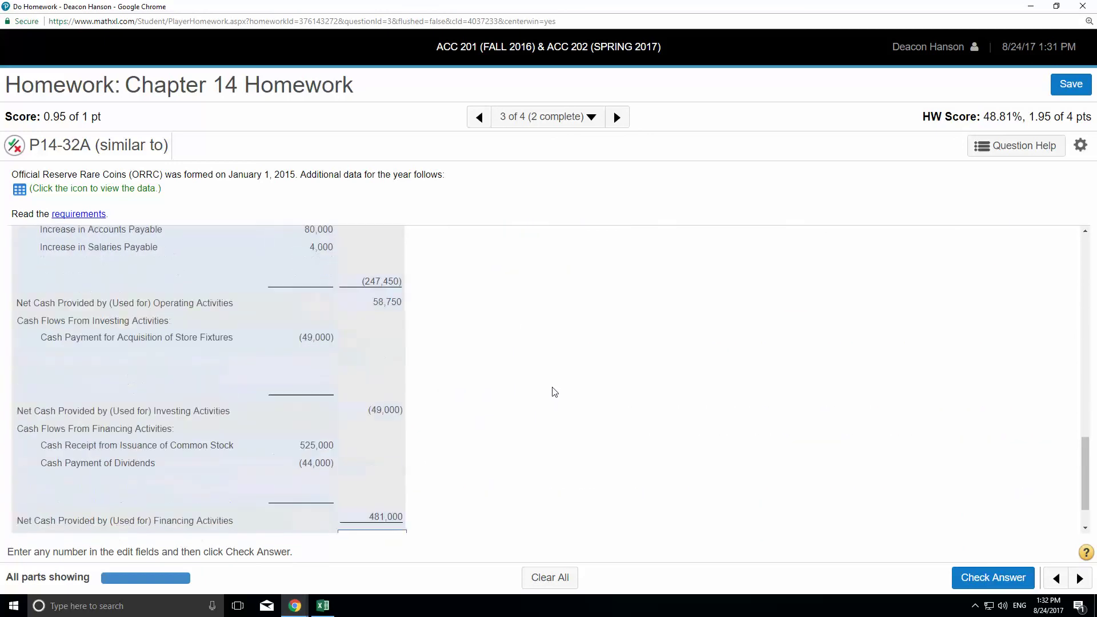
Review ORRC's statement of cash flows from net income through the operating, investing and financing sections to the cash balances.
scroll(553, 392, down, 1)
scroll(595, 416, up, 2)
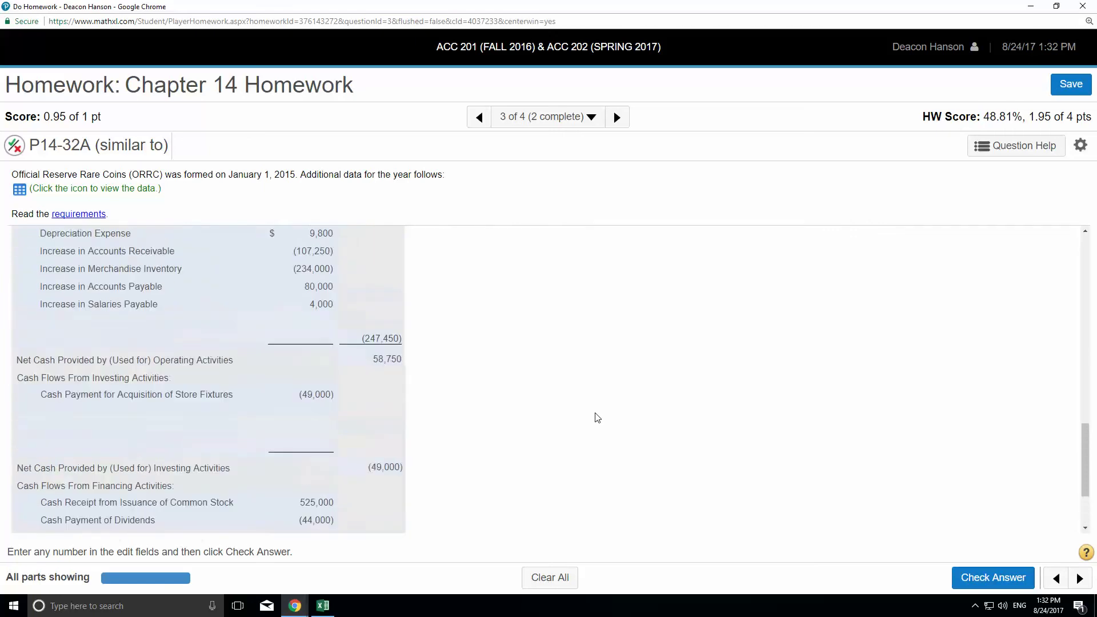
scroll(596, 417, up, 2)
scroll(595, 417, down, 3)
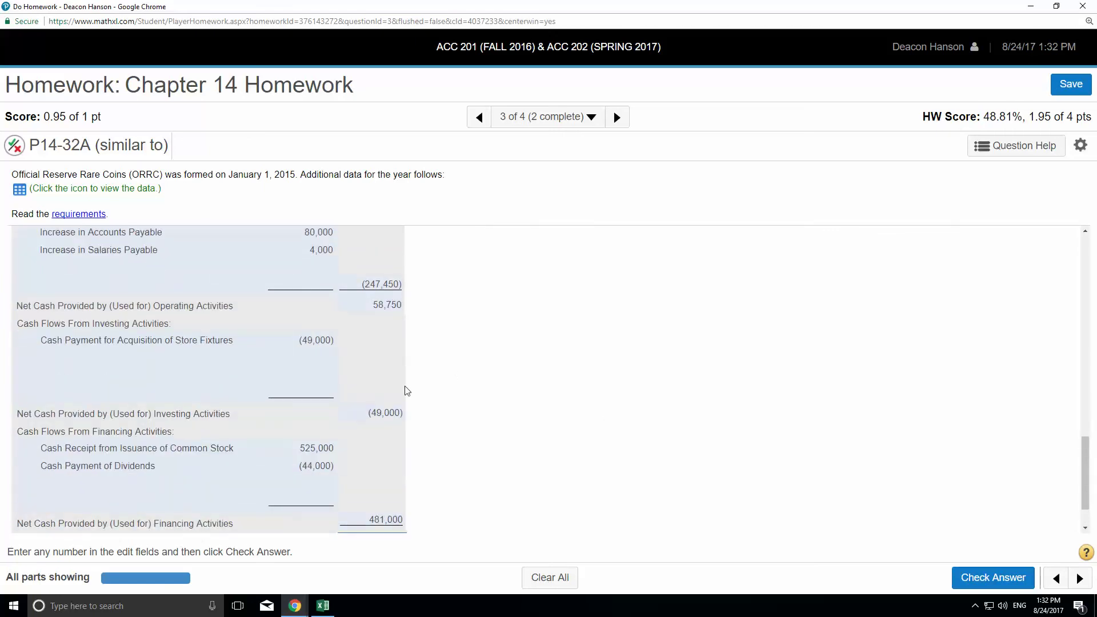
scroll(423, 411, up, 4)
scroll(397, 368, down, 1)
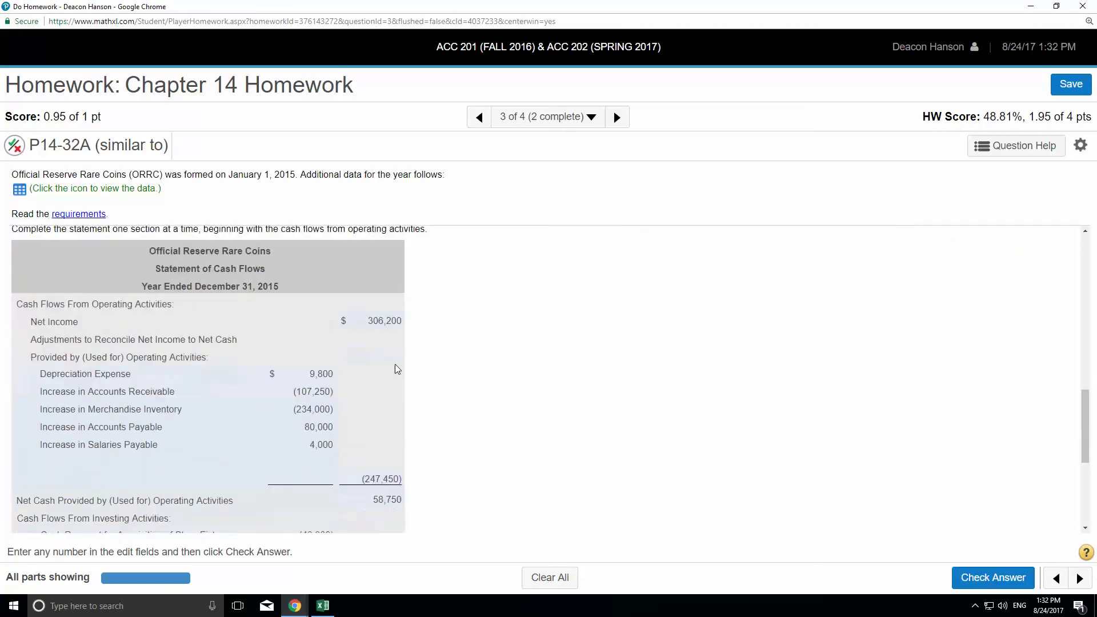
scroll(395, 369, down, 5)
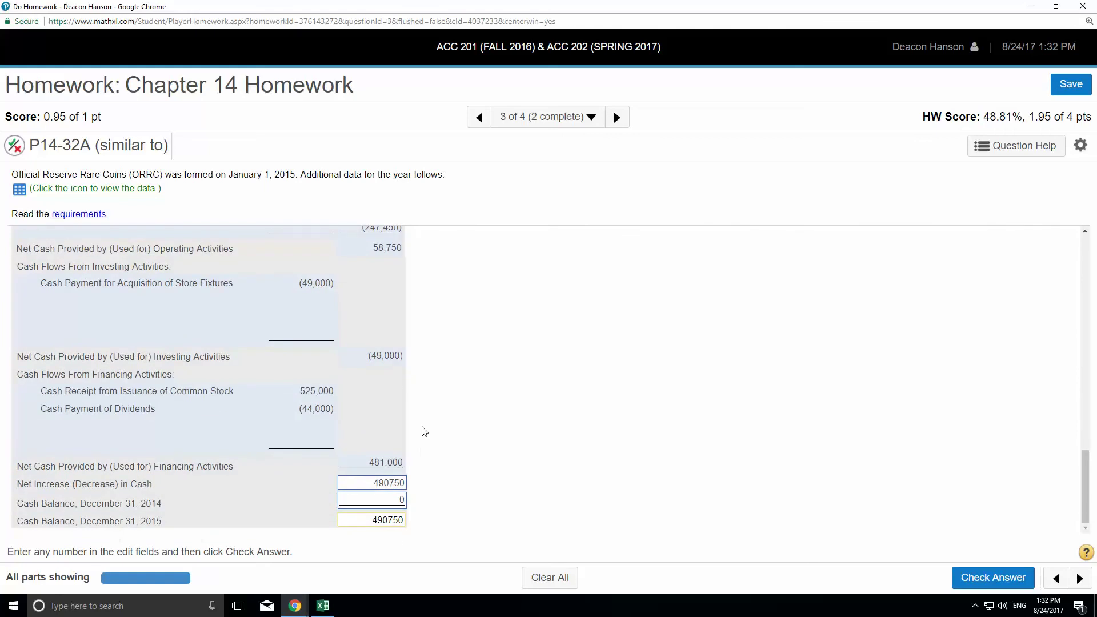
Submit the net increase in cash and the beginning and ending cash balances for checking, and continue to the next question.
double_click(375, 521)
click(978, 582)
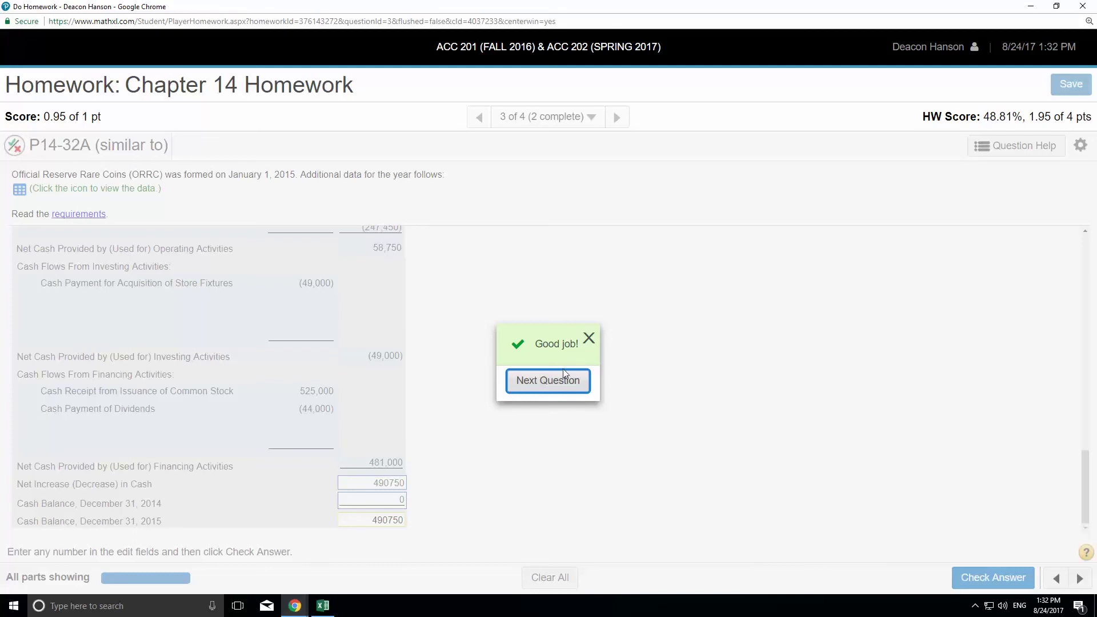
click(557, 387)
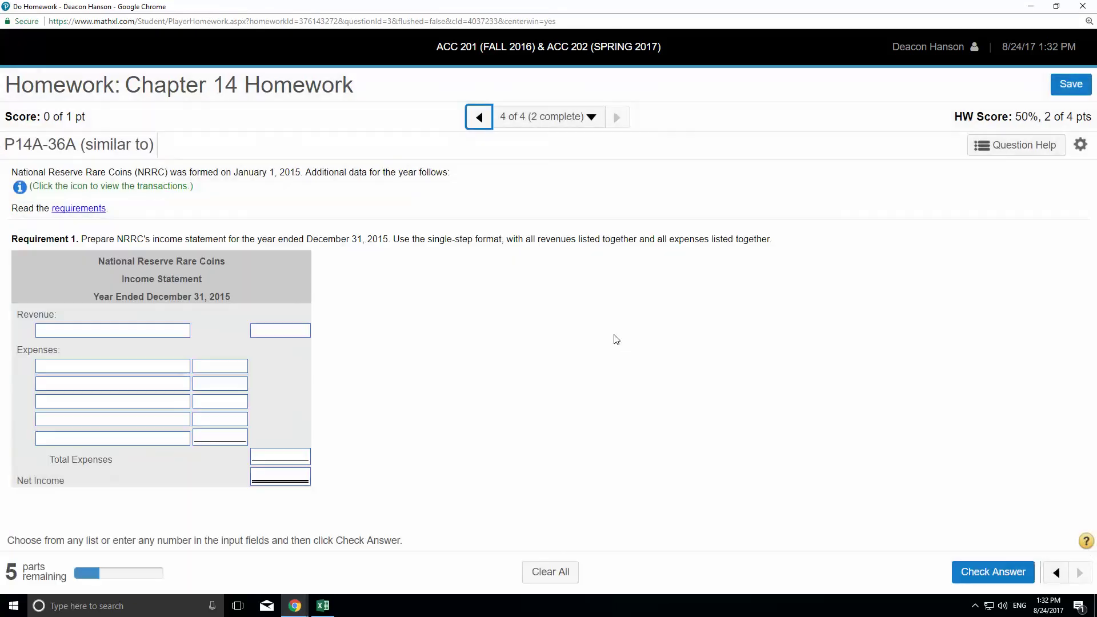
Return to question 3 and examine how the net cash from operating, investing and financing activities leads to the ending cash balance.
click(480, 117)
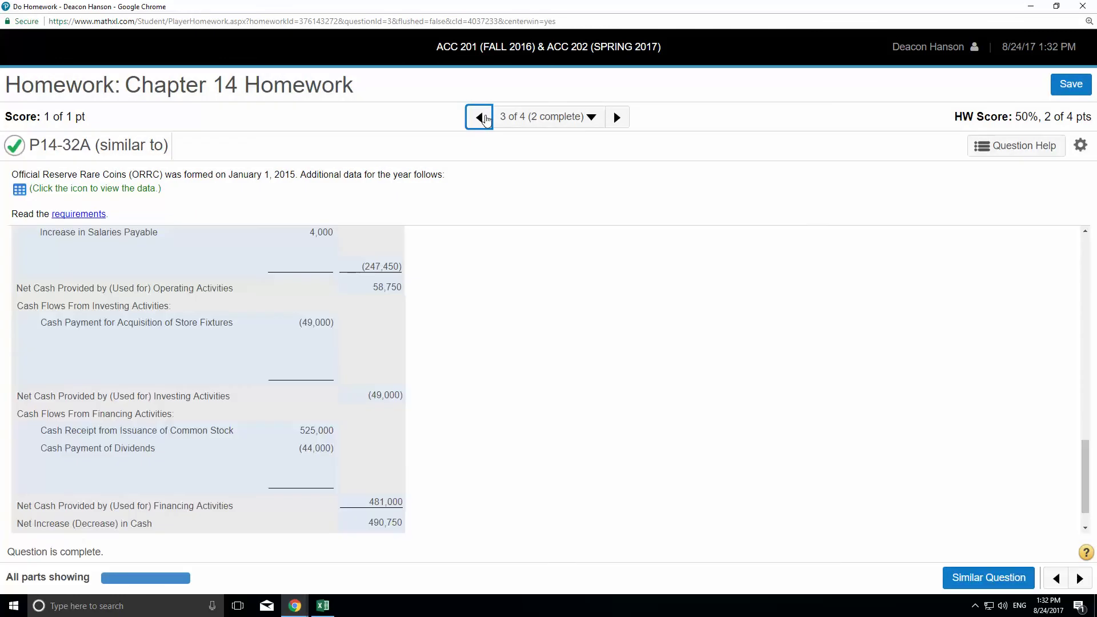
scroll(916, 488, up, 1)
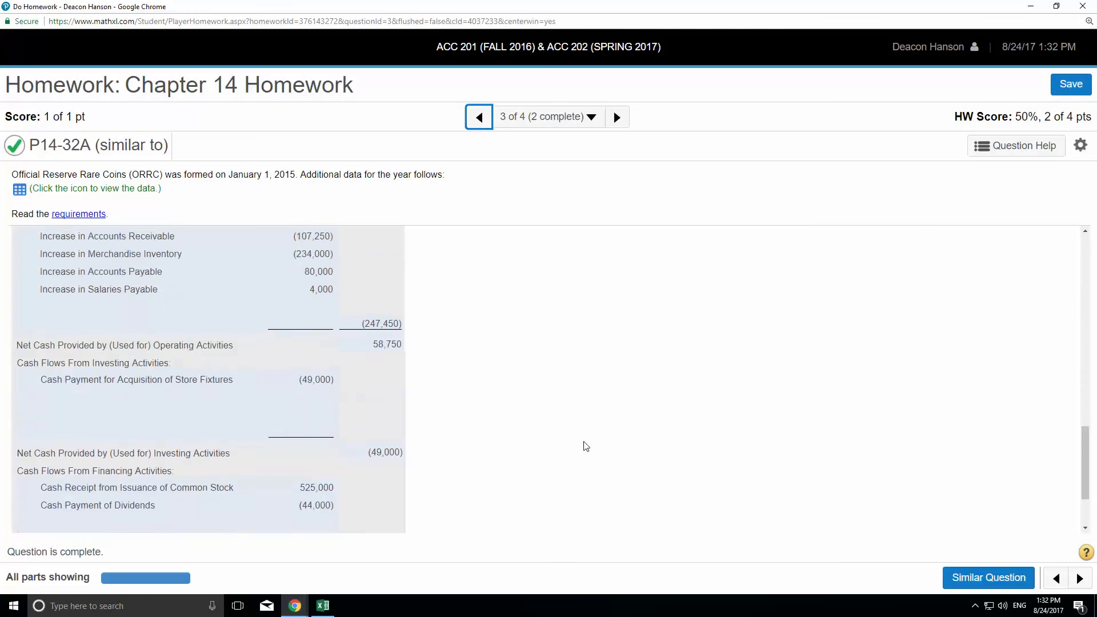
scroll(570, 448, down, 2)
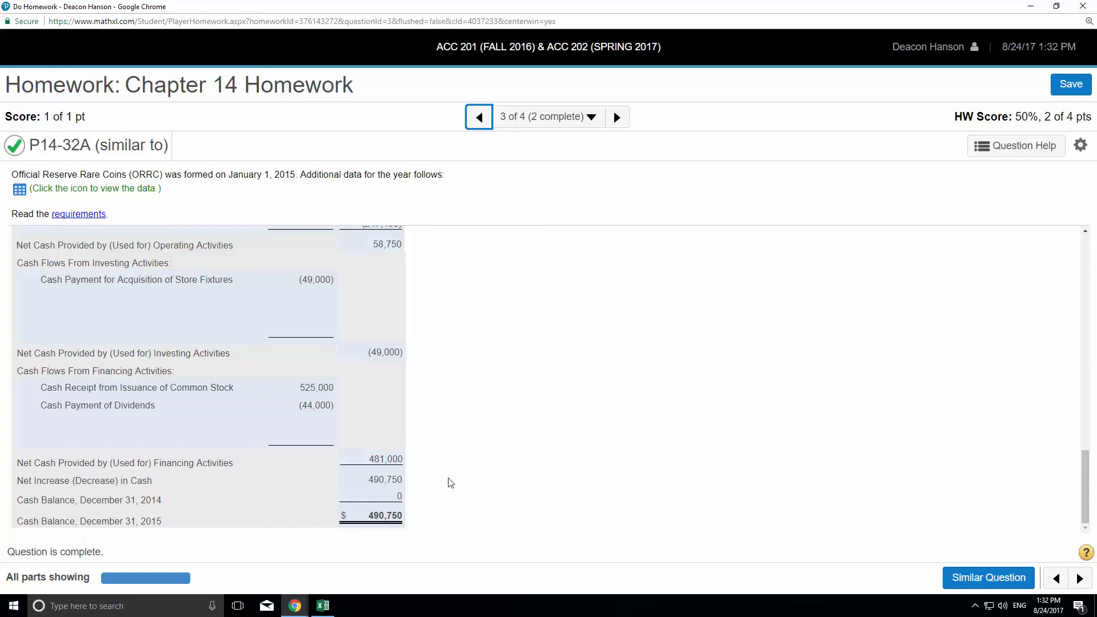
click(397, 494)
text(0)
scroll(464, 325, up, 2)
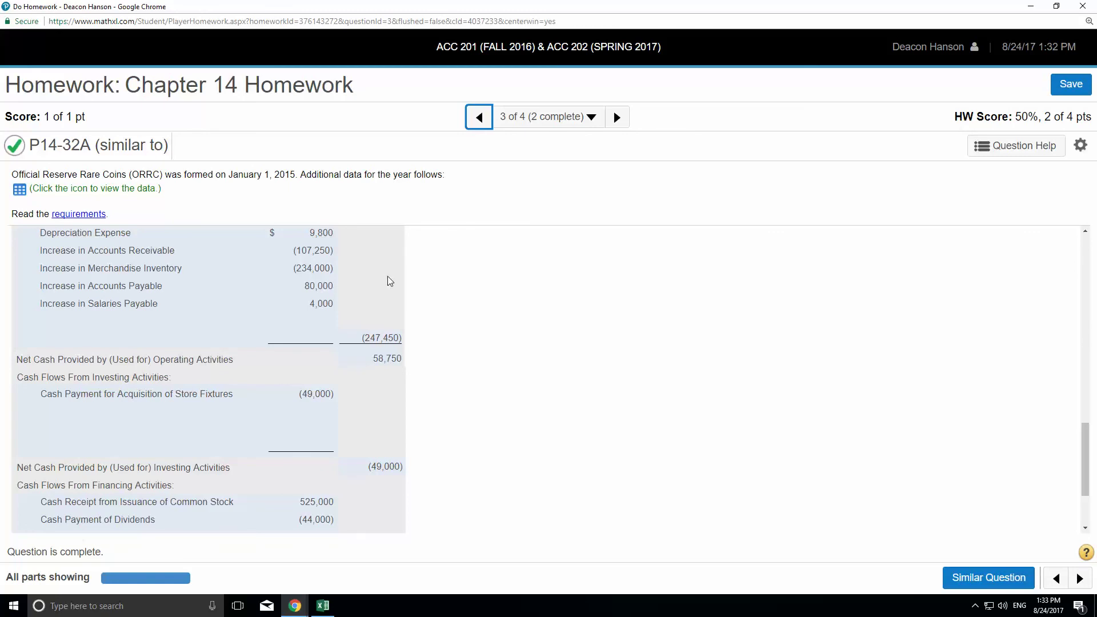
scroll(389, 280, down, 2)
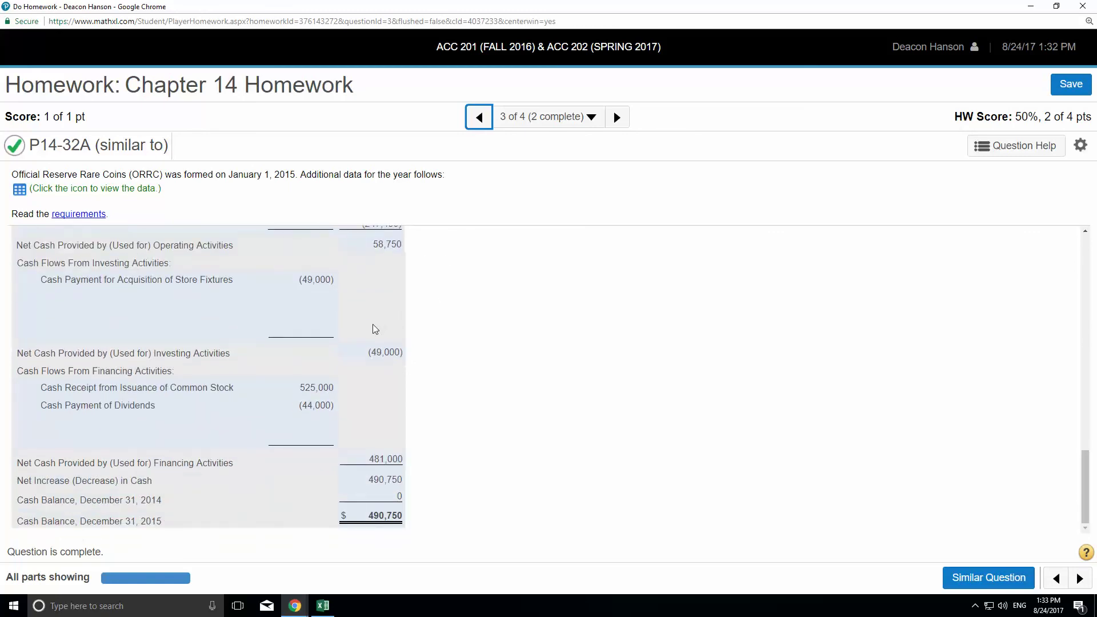
drag(329, 370, 382, 362)
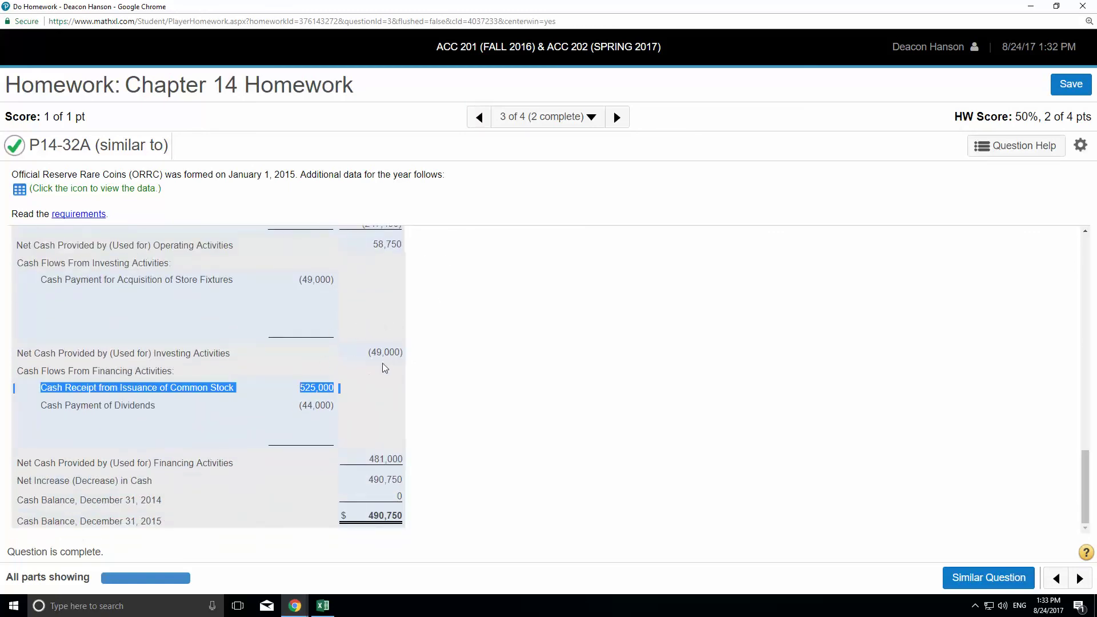
click(379, 248)
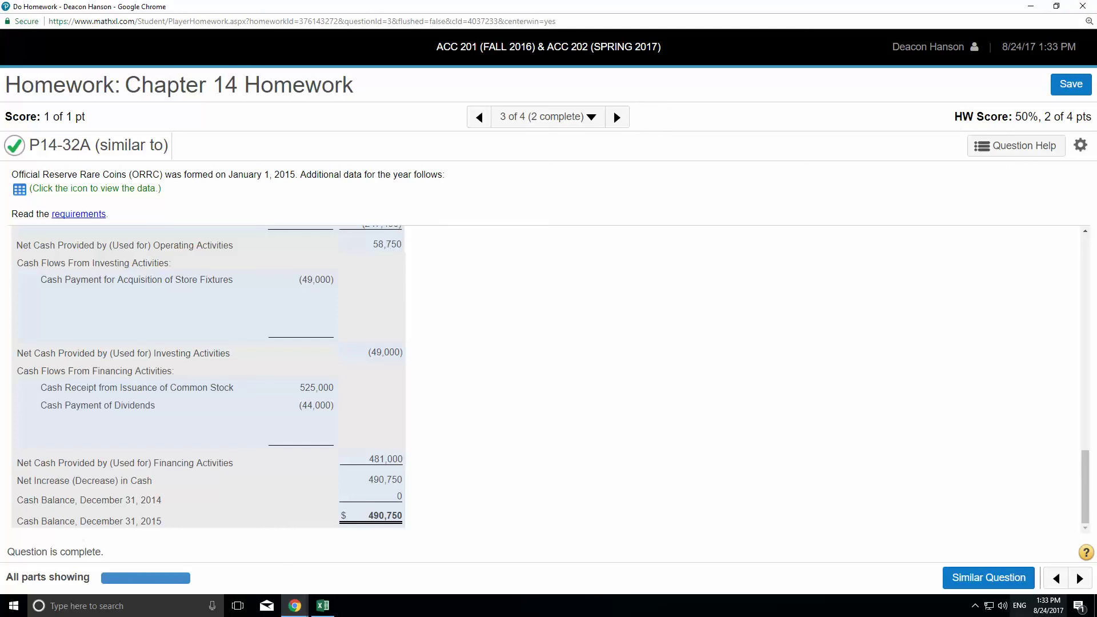
click(974, 606)
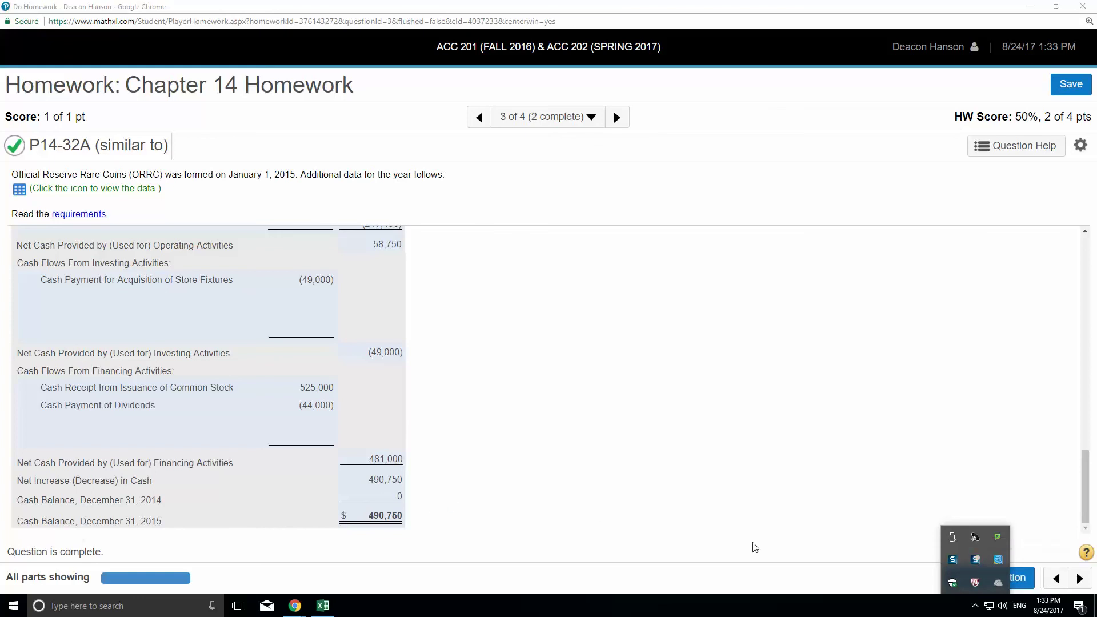
click(976, 563)
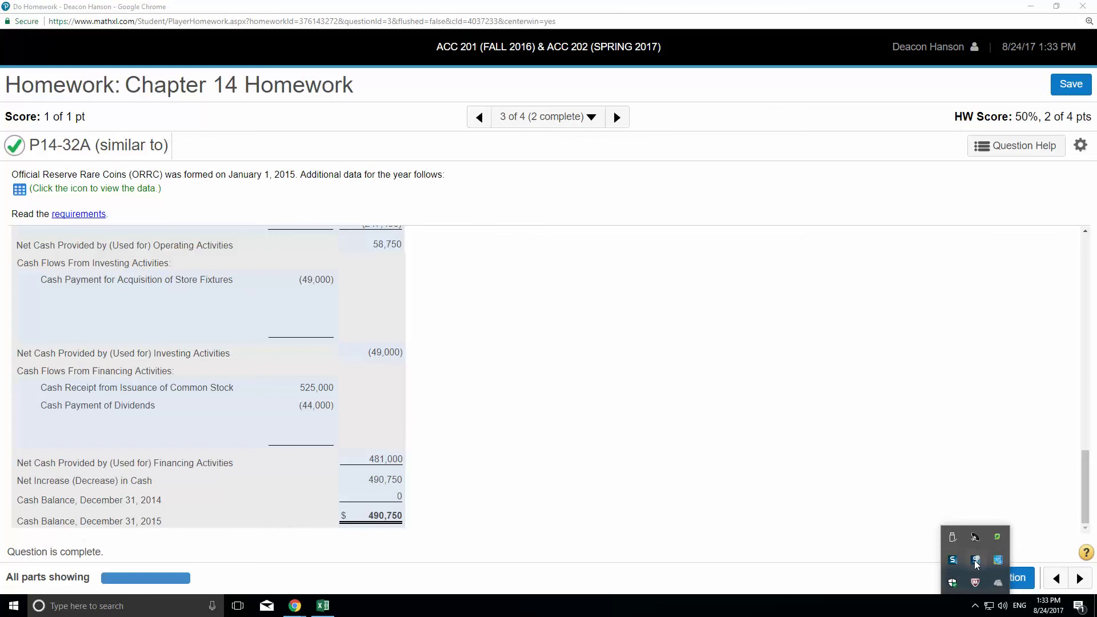